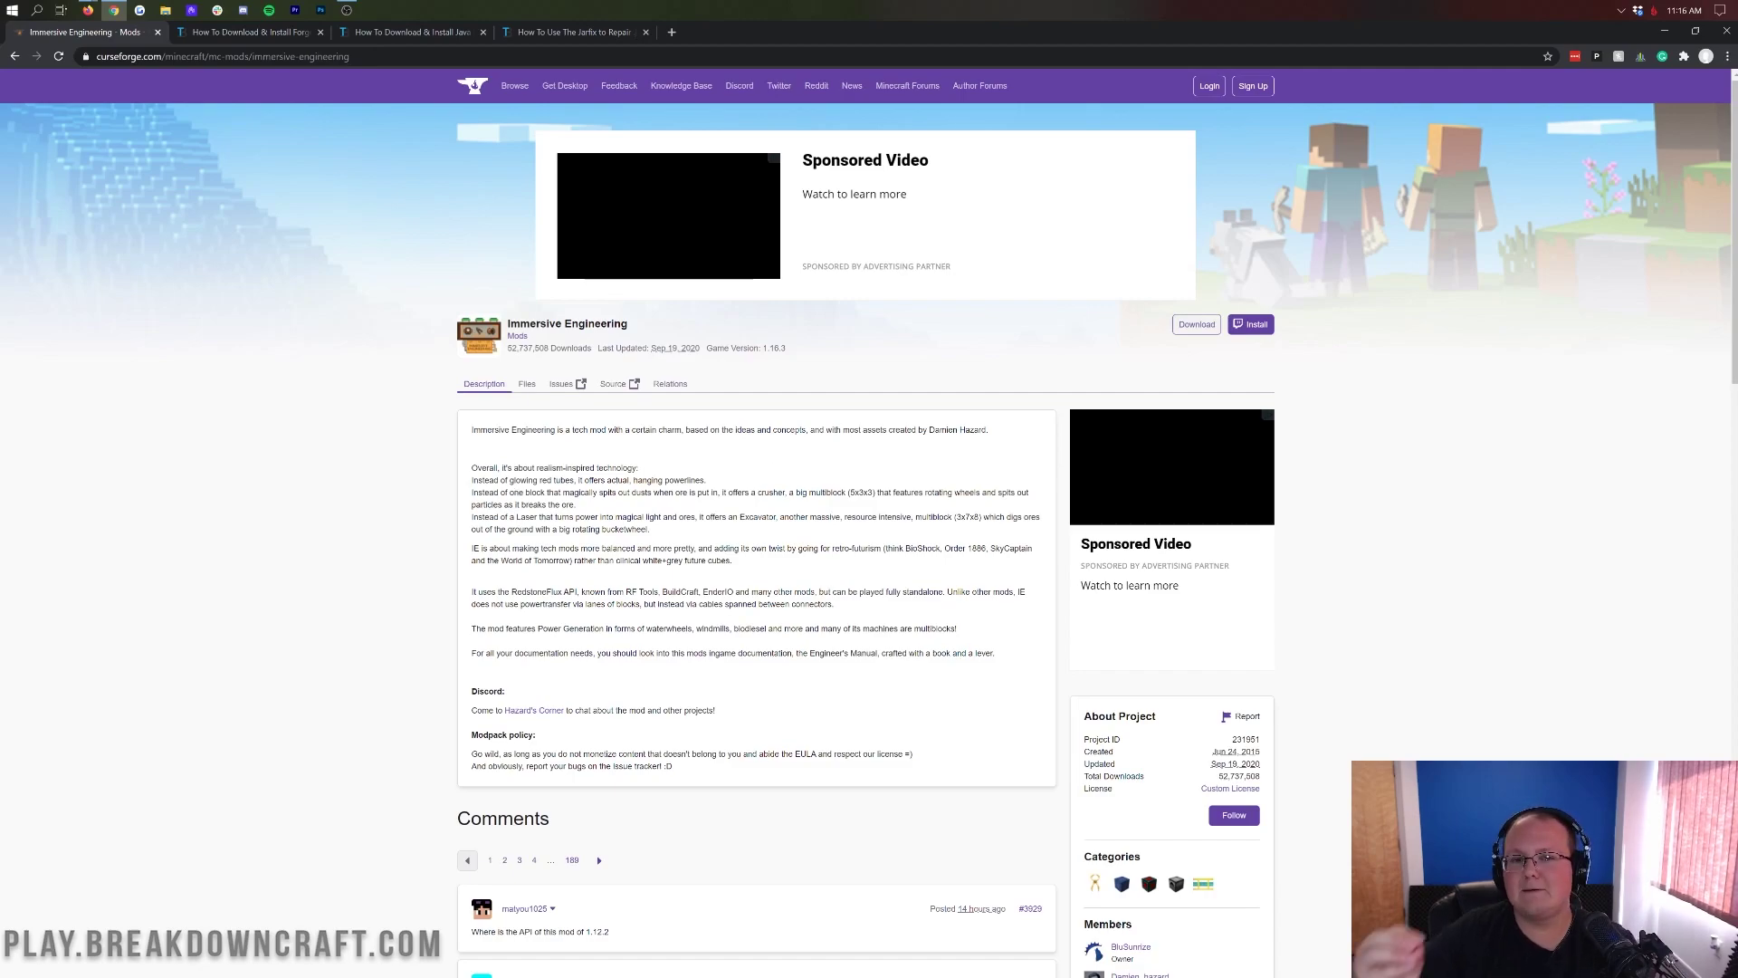
Read the Description passage saying the Engineer's Manual is crafted from a book and a lever.
{"action": "scroll", "coordinate": [556, 478], "scroll_direction": "down", "scroll_amount": 2}
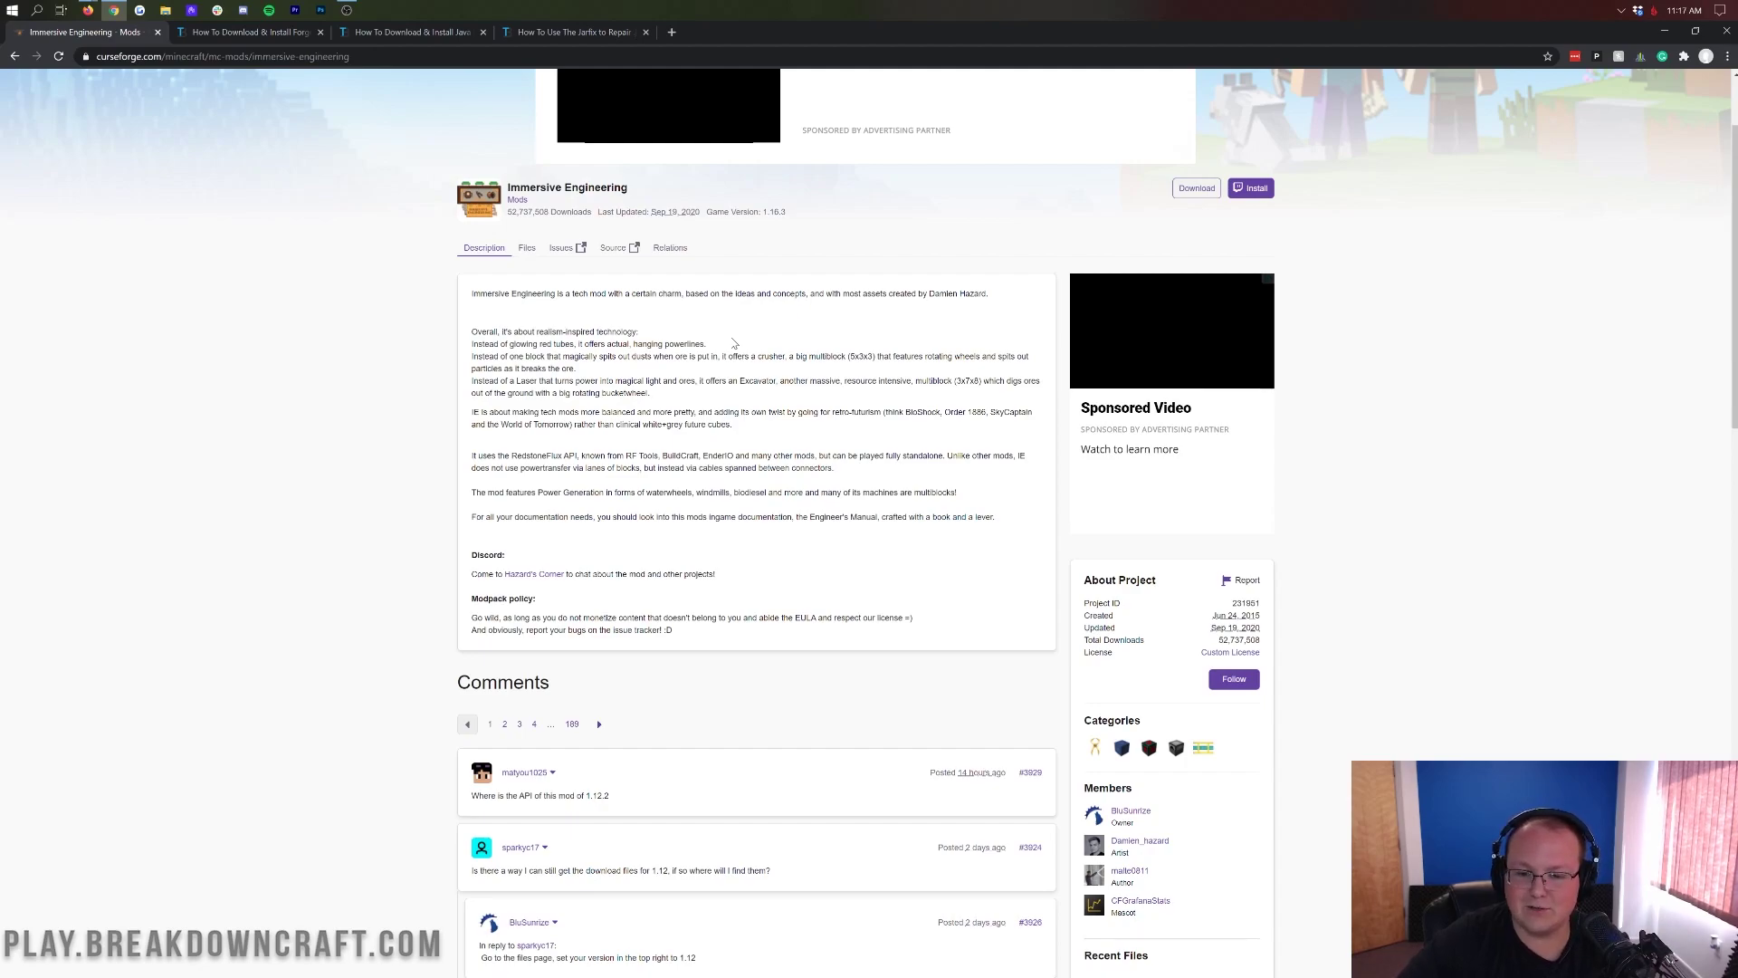
{"action": "left_click_drag", "start_coordinate": [573, 517], "coordinate": [472, 536]}
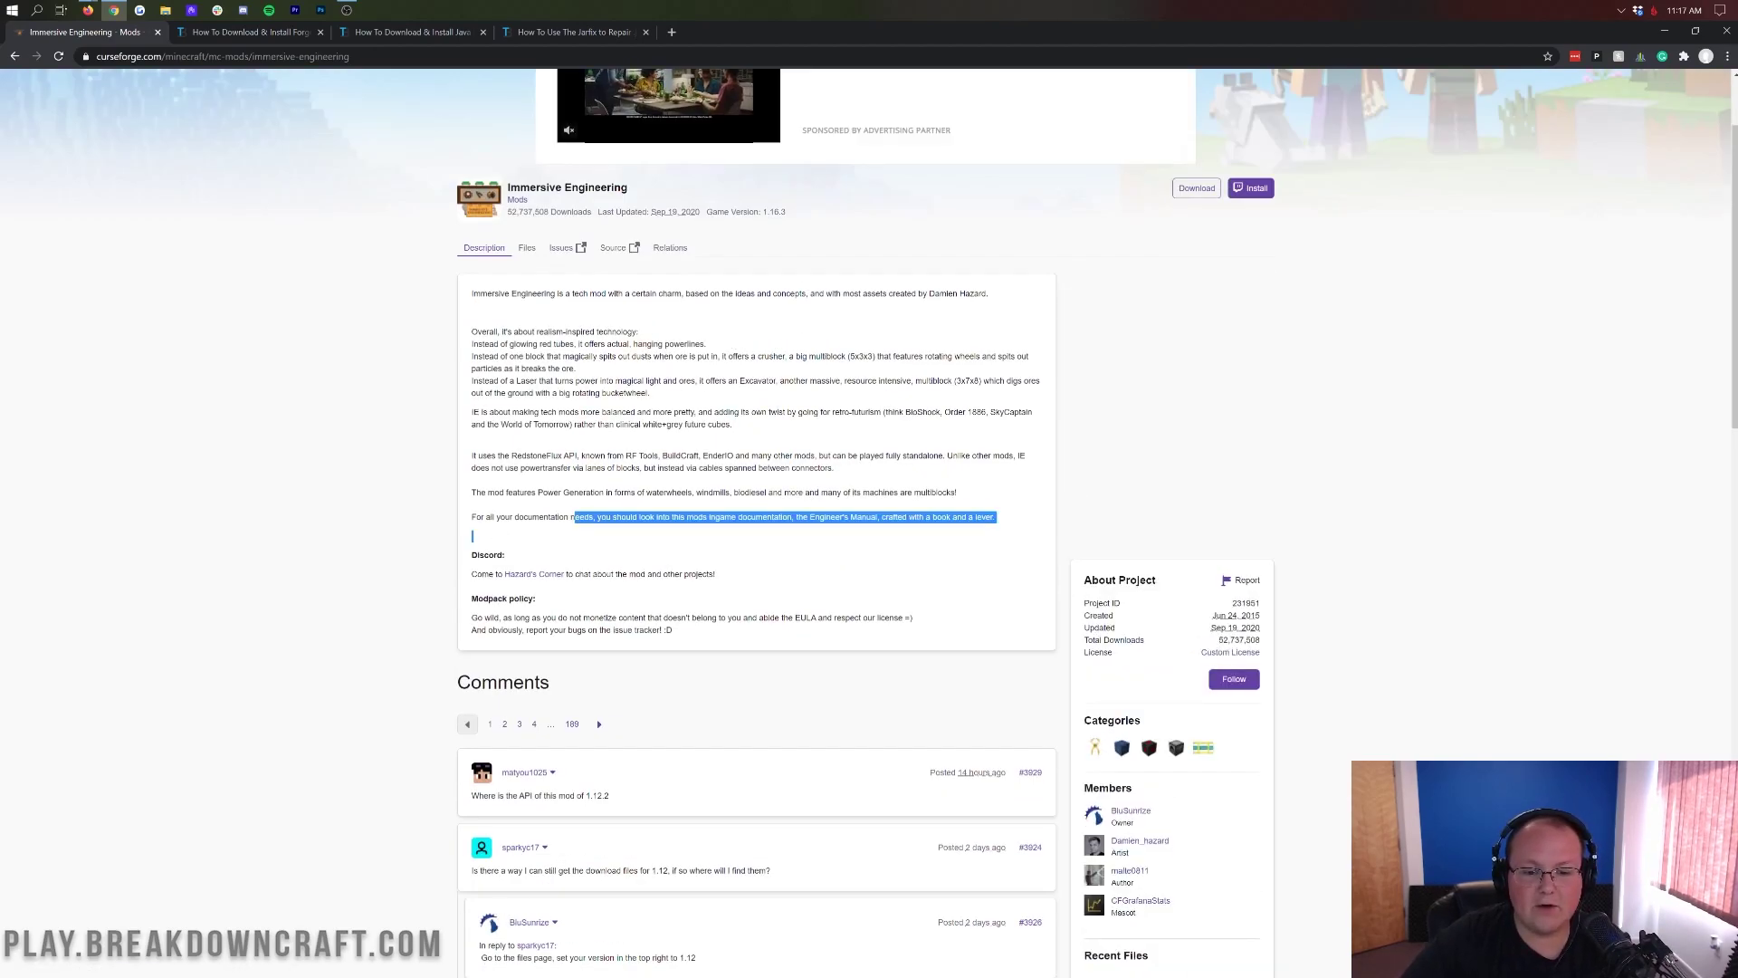
{"action": "left_click_drag", "start_coordinate": [709, 517], "coordinate": [1008, 519]}
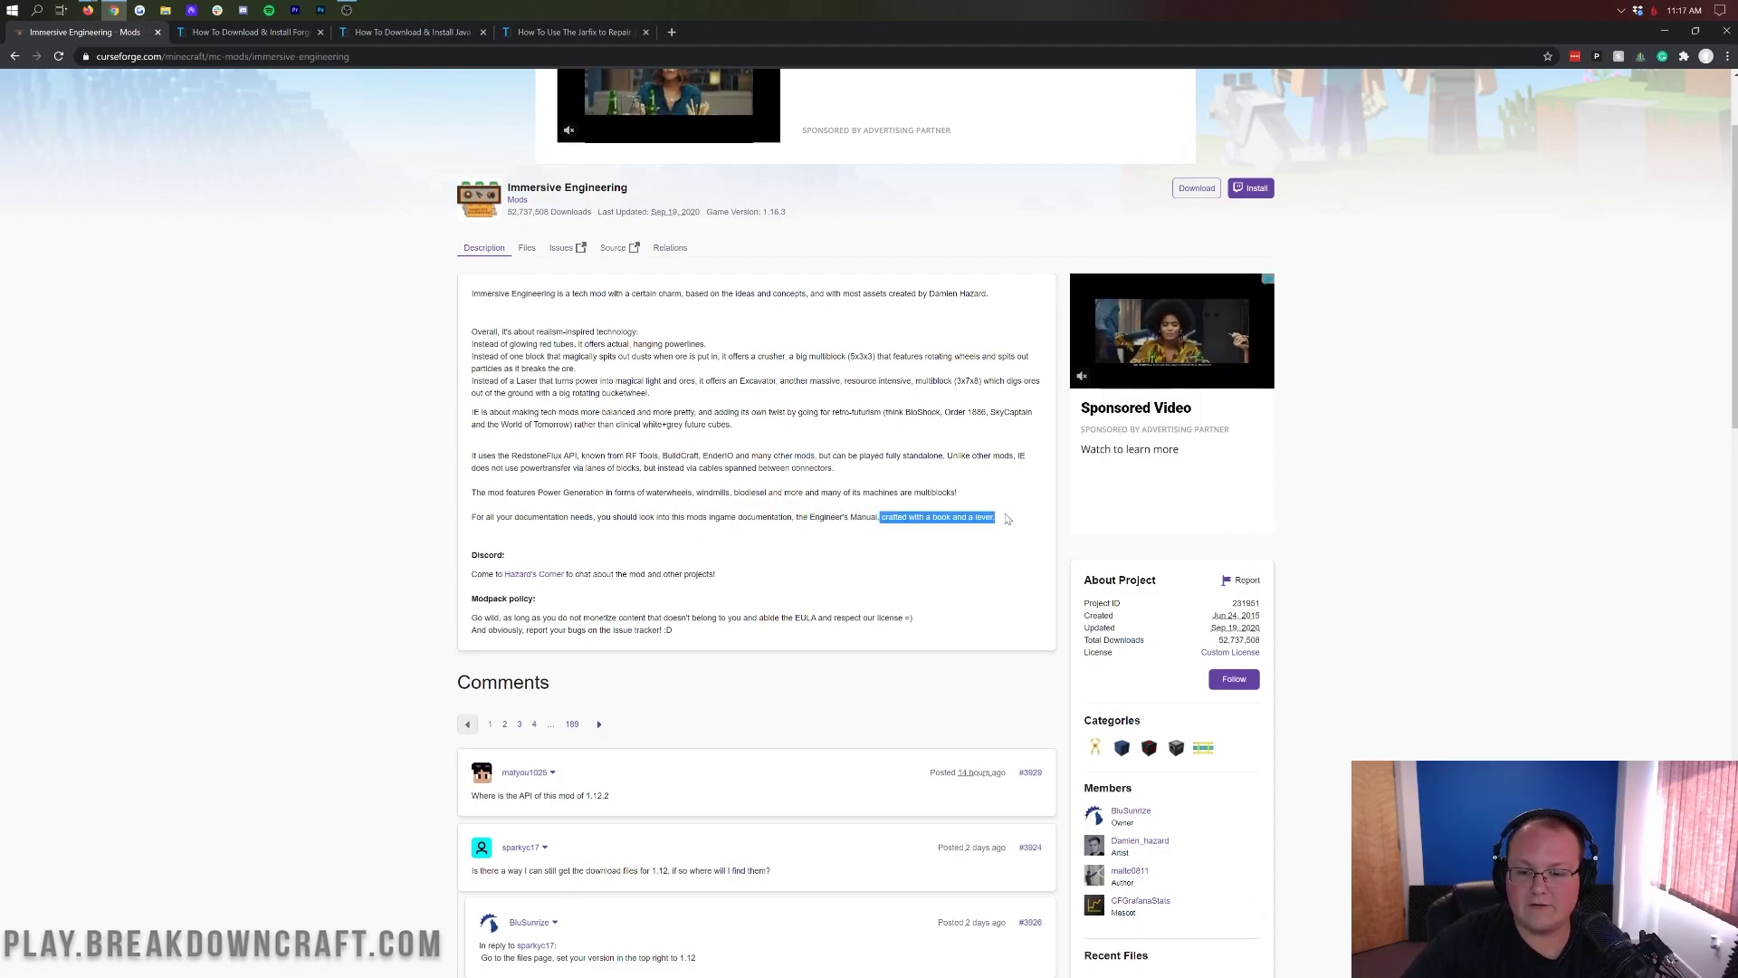
{"action": "left_click", "coordinate": [1008, 518]}
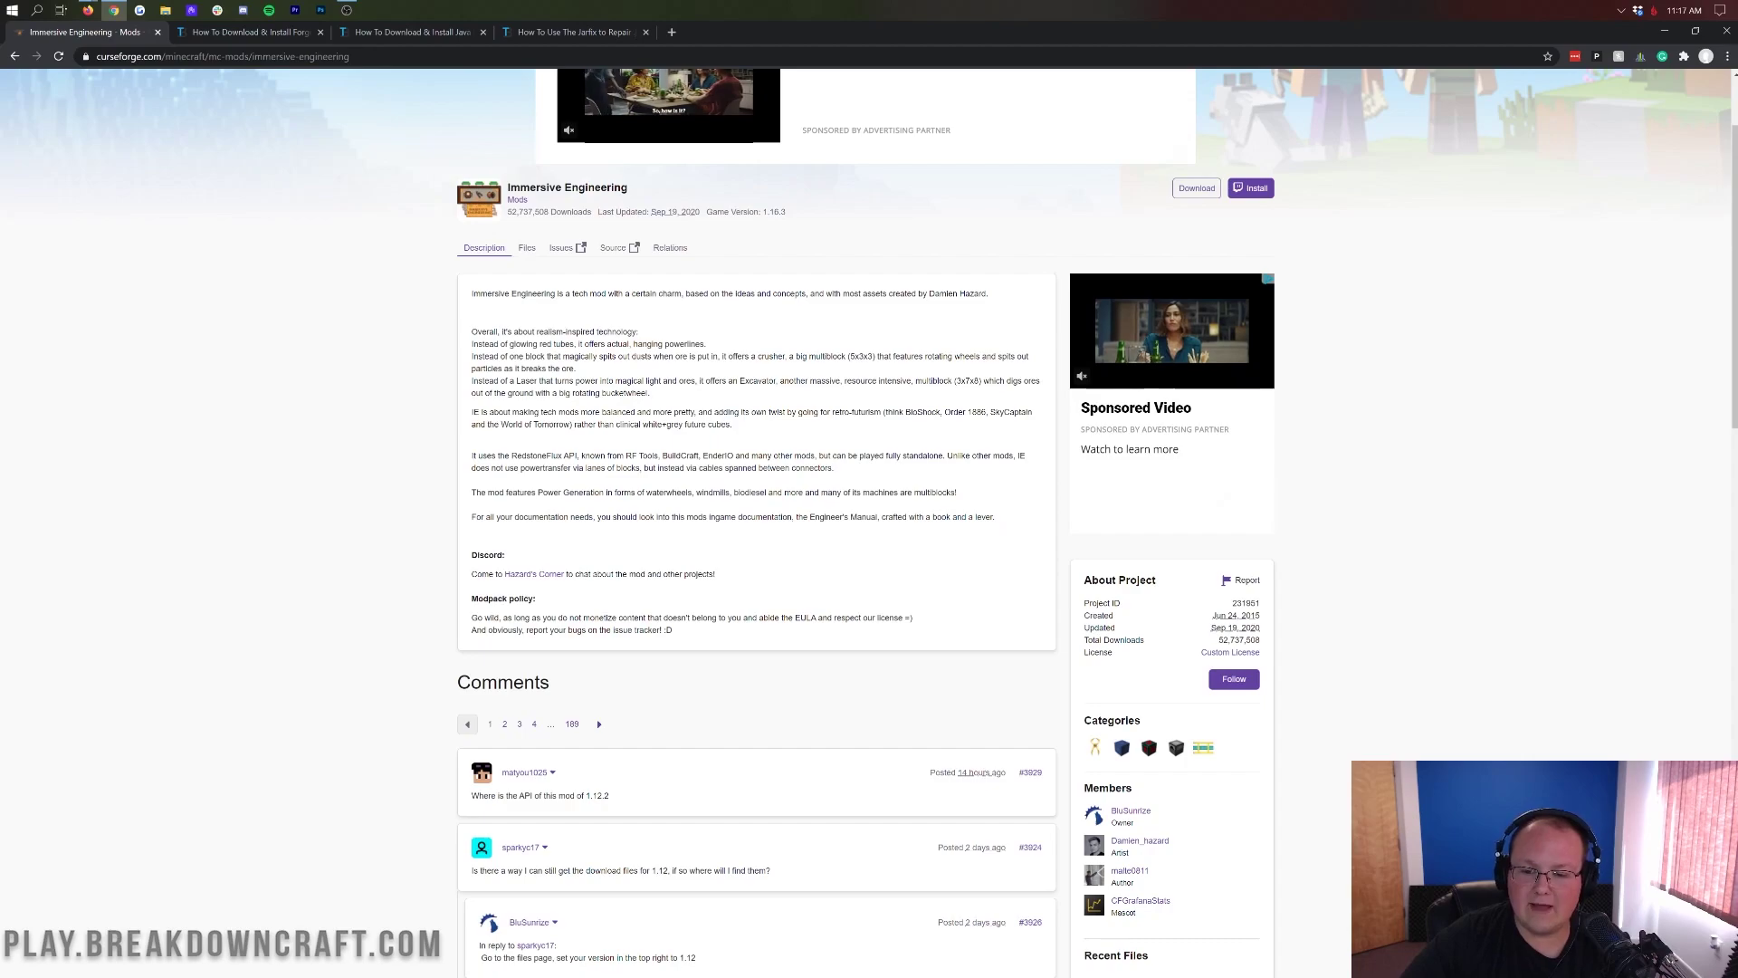
{"action": "left_click_drag", "start_coordinate": [883, 517], "coordinate": [948, 517]}
{"action": "left_click", "coordinate": [948, 517]}
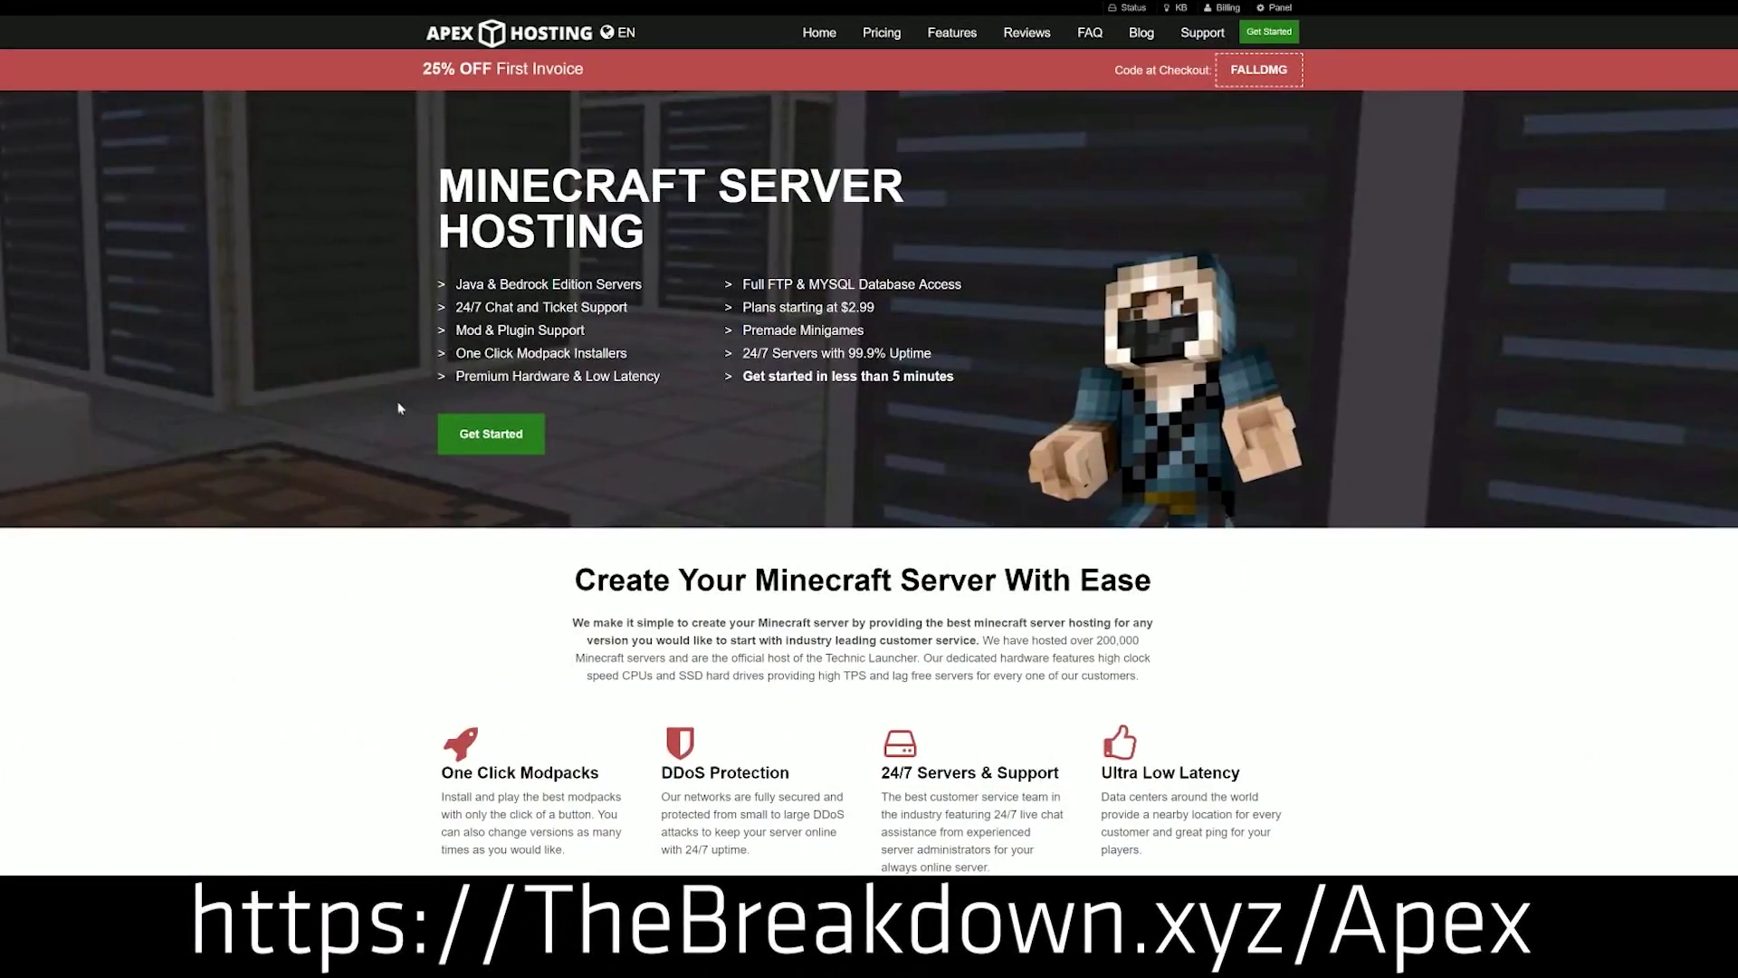
{"action": "scroll", "coordinate": [679, 544], "scroll_direction": "down", "scroll_amount": 4}
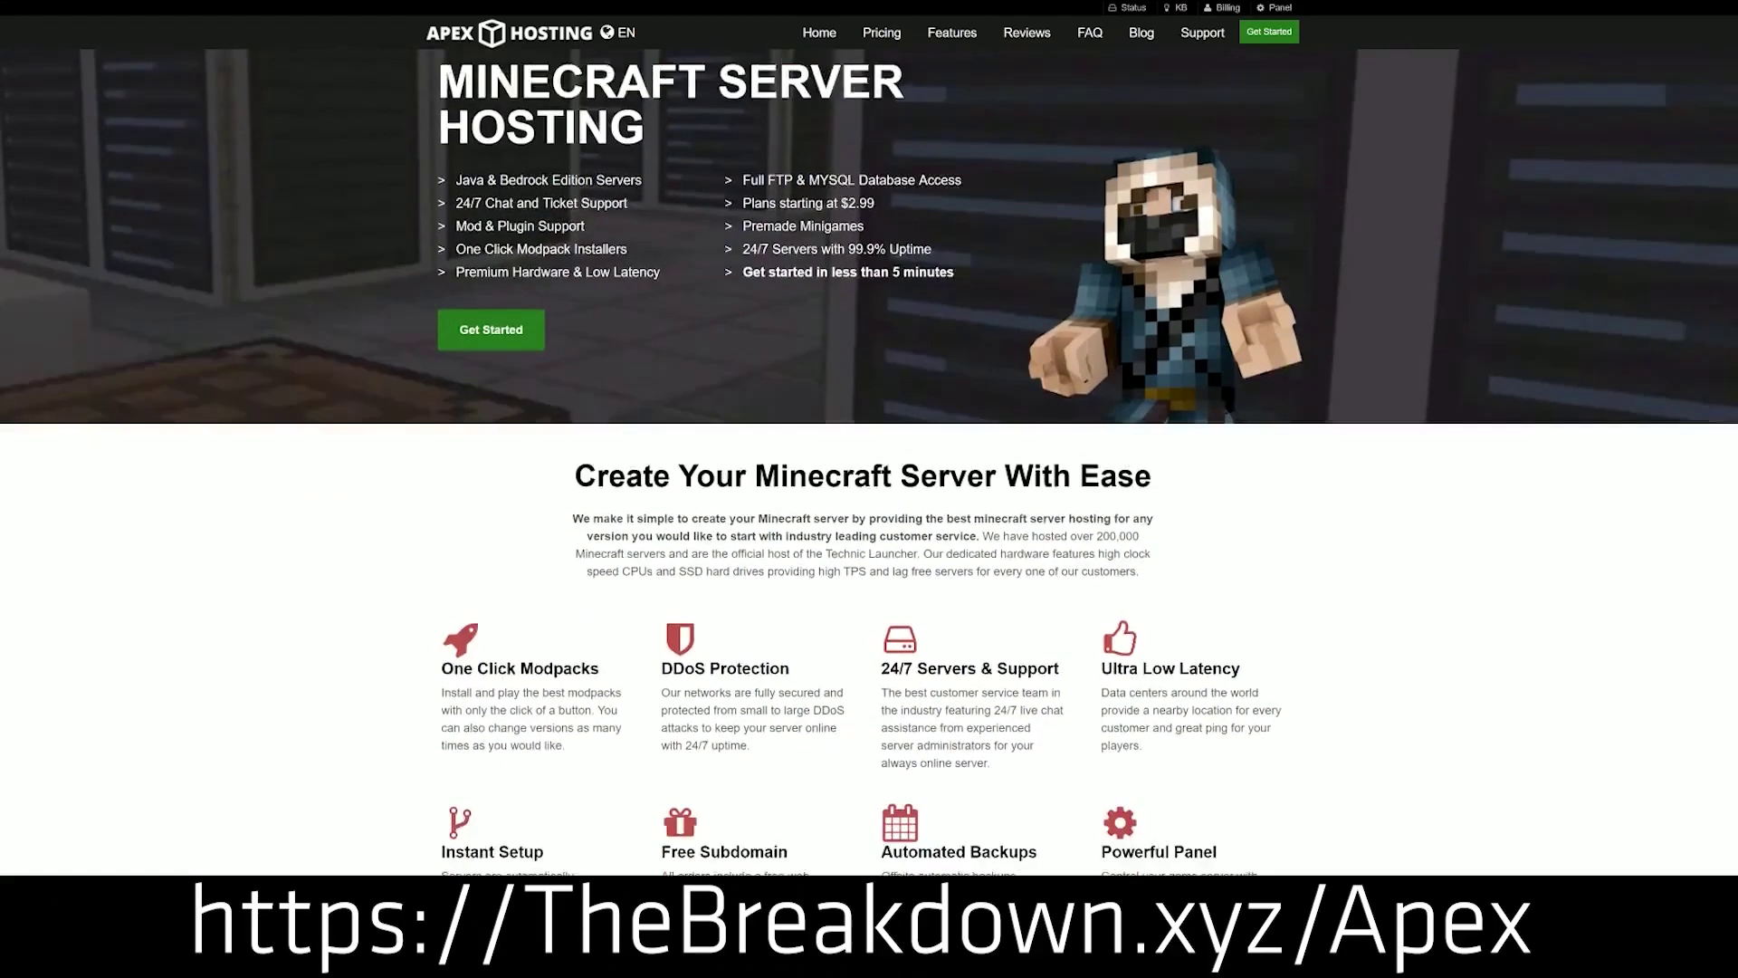
{"action": "left_click_drag", "start_coordinate": [440, 406], "coordinate": [1002, 406]}
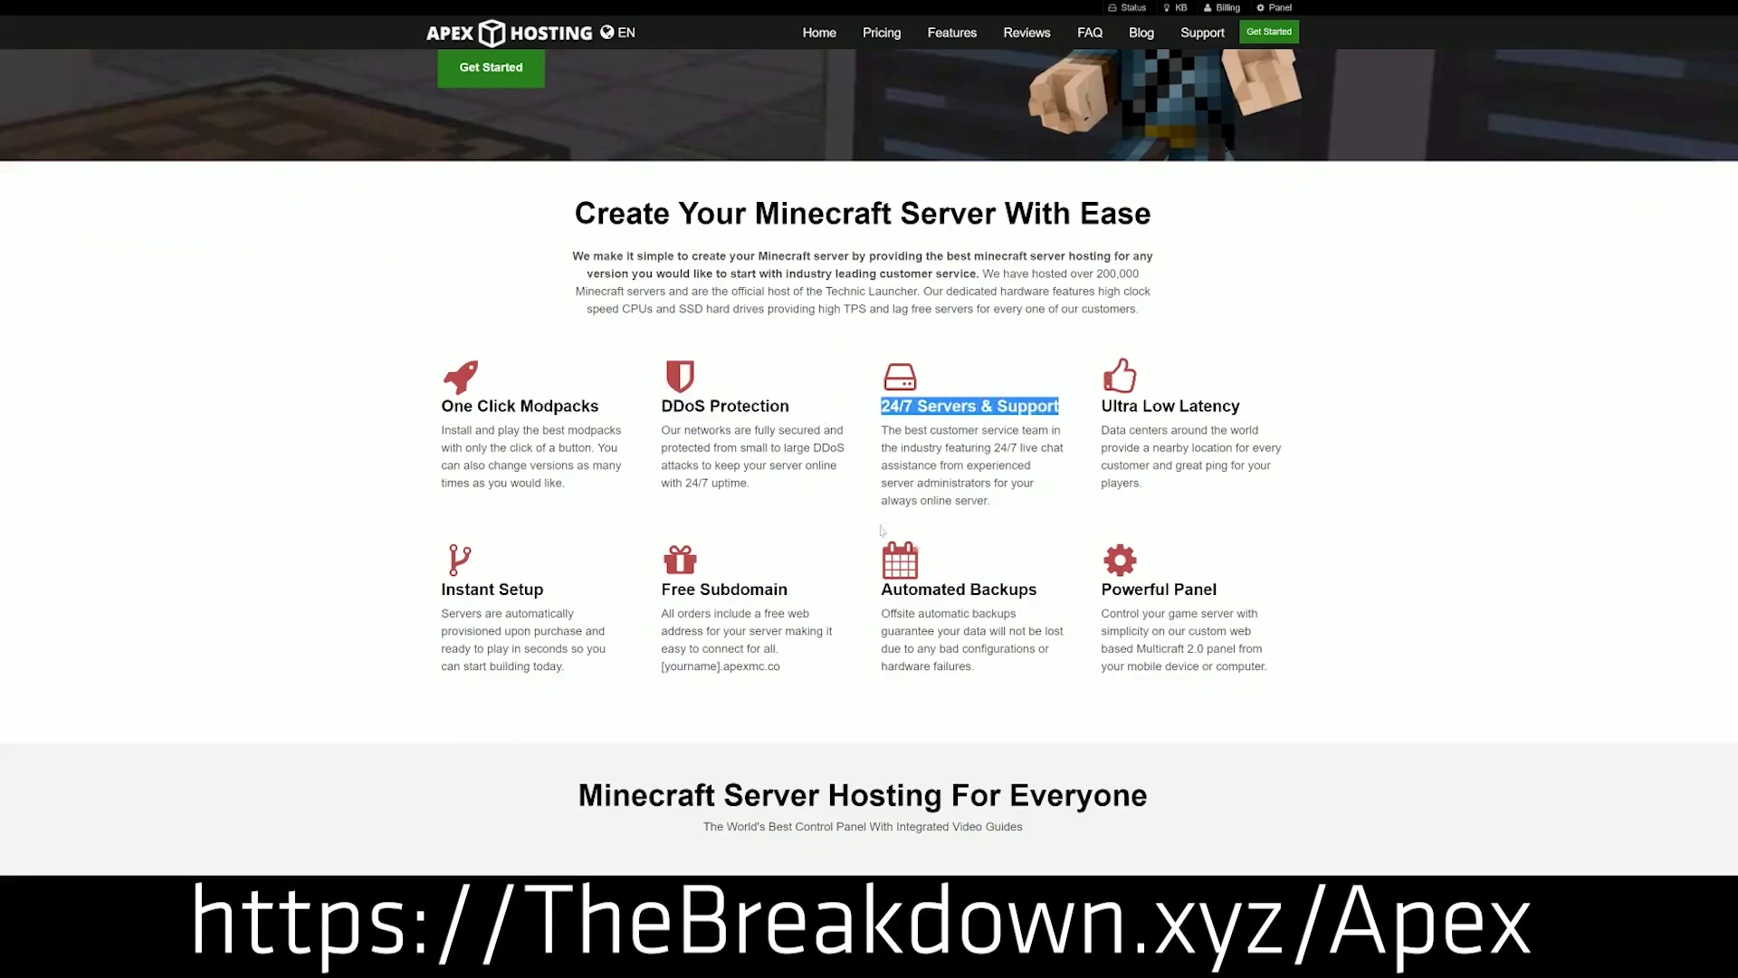
{"action": "left_click_drag", "start_coordinate": [880, 589], "coordinate": [1090, 589]}
{"action": "left_click", "coordinate": [806, 596]}
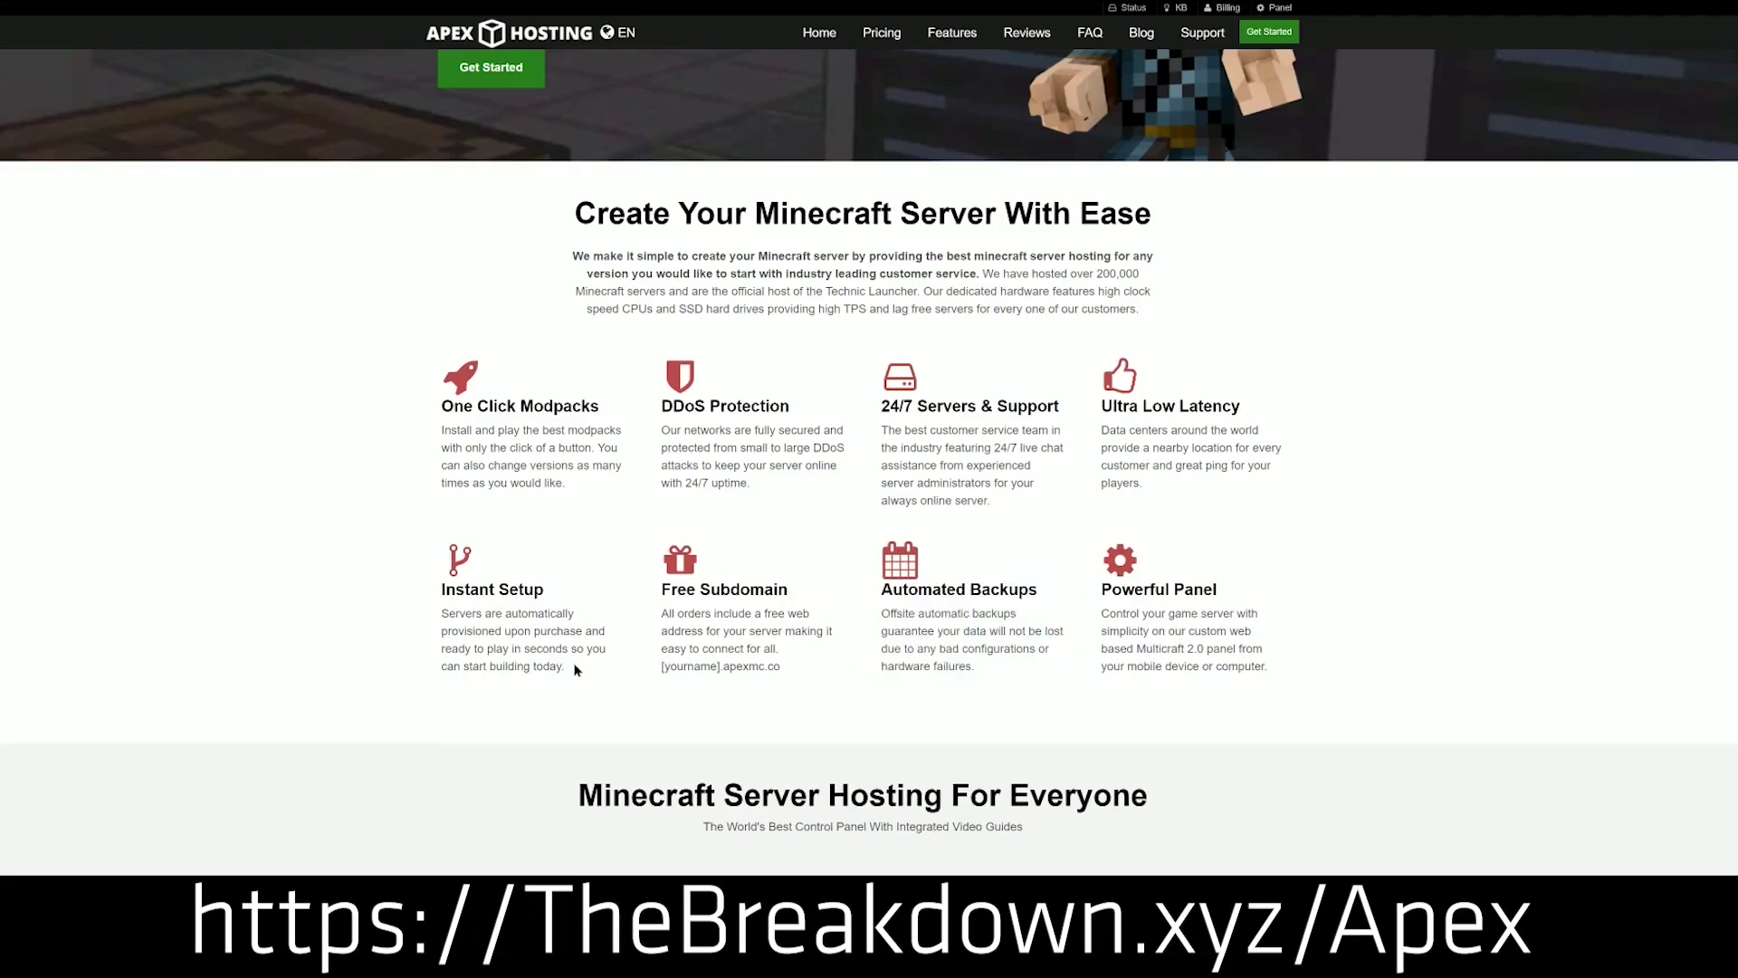
{"action": "left_click_drag", "start_coordinate": [575, 669], "coordinate": [444, 589]}
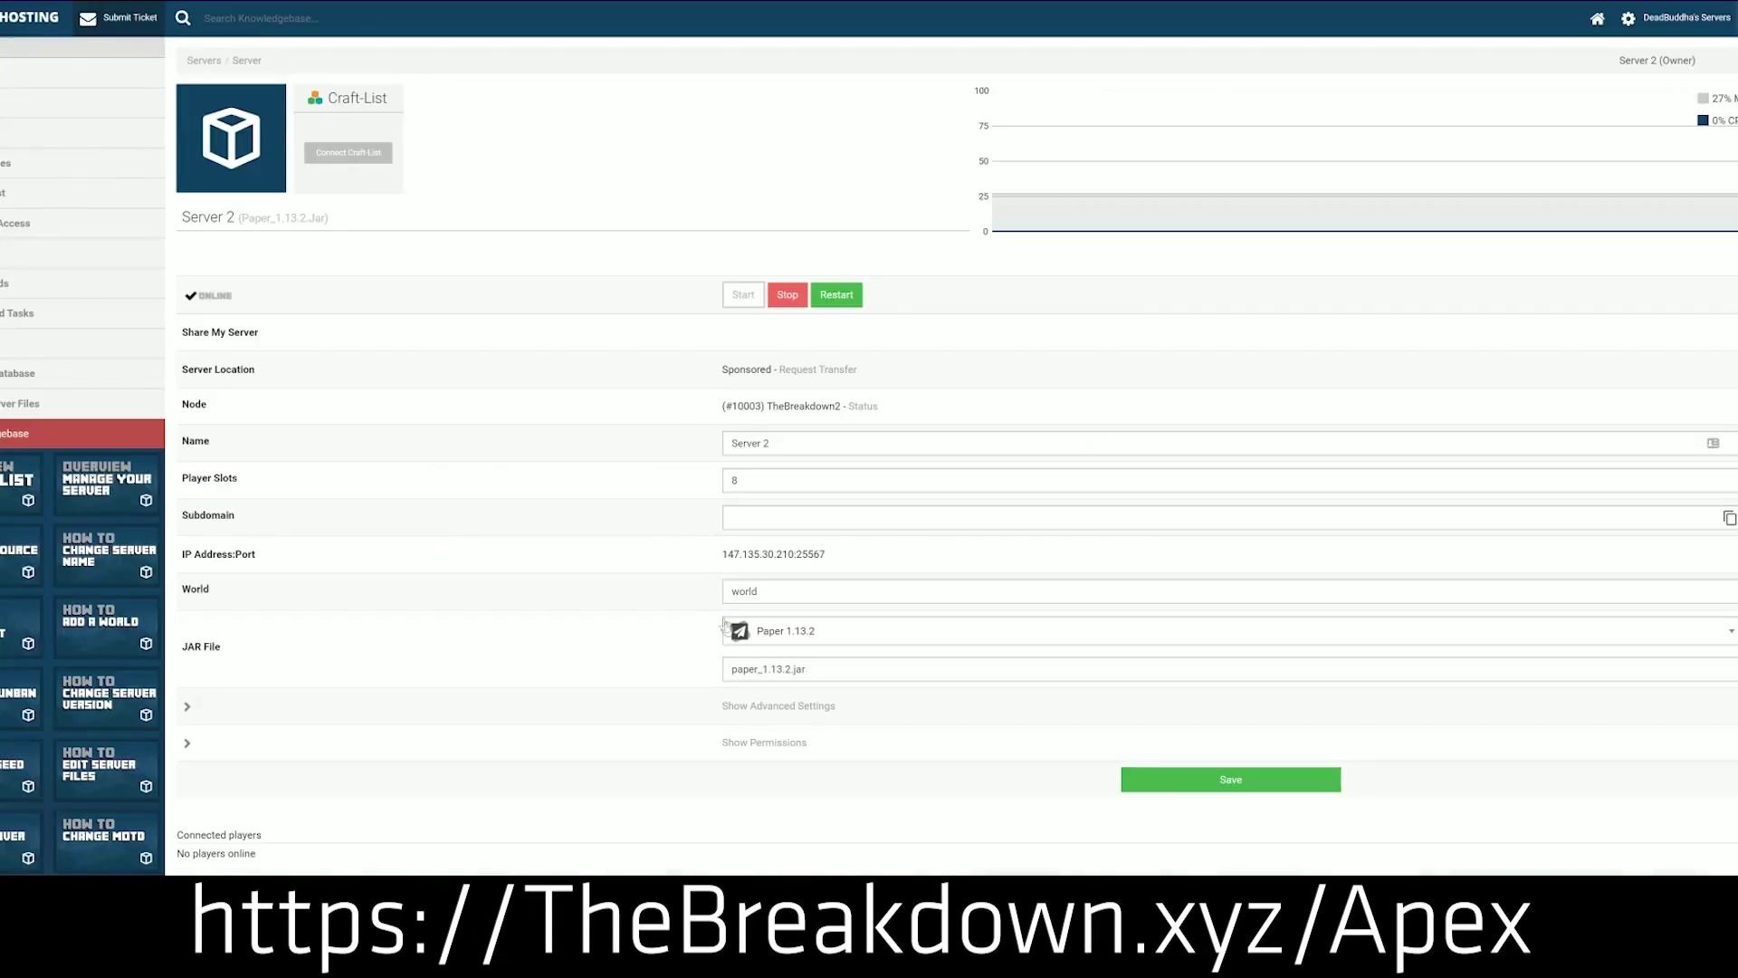
{"action": "left_click", "coordinate": [817, 634]}
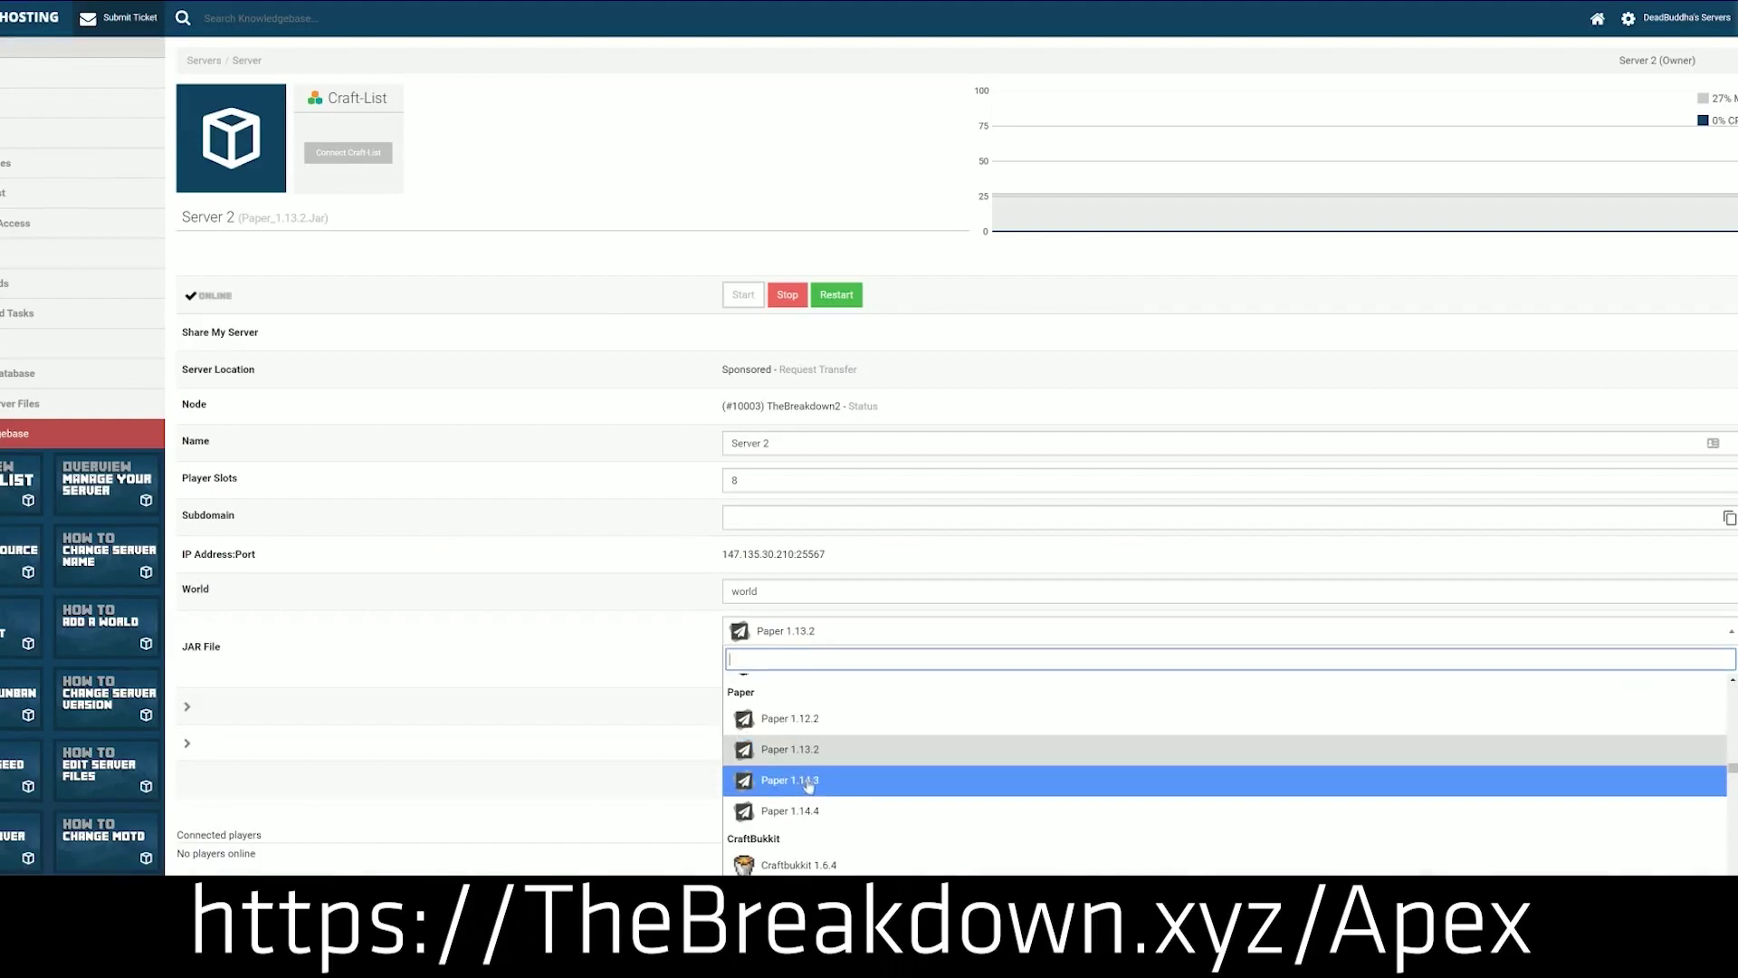
{"action": "scroll", "coordinate": [810, 762], "scroll_direction": "up", "scroll_amount": 3}
{"action": "scroll", "coordinate": [809, 763], "scroll_direction": "up", "scroll_amount": 3}
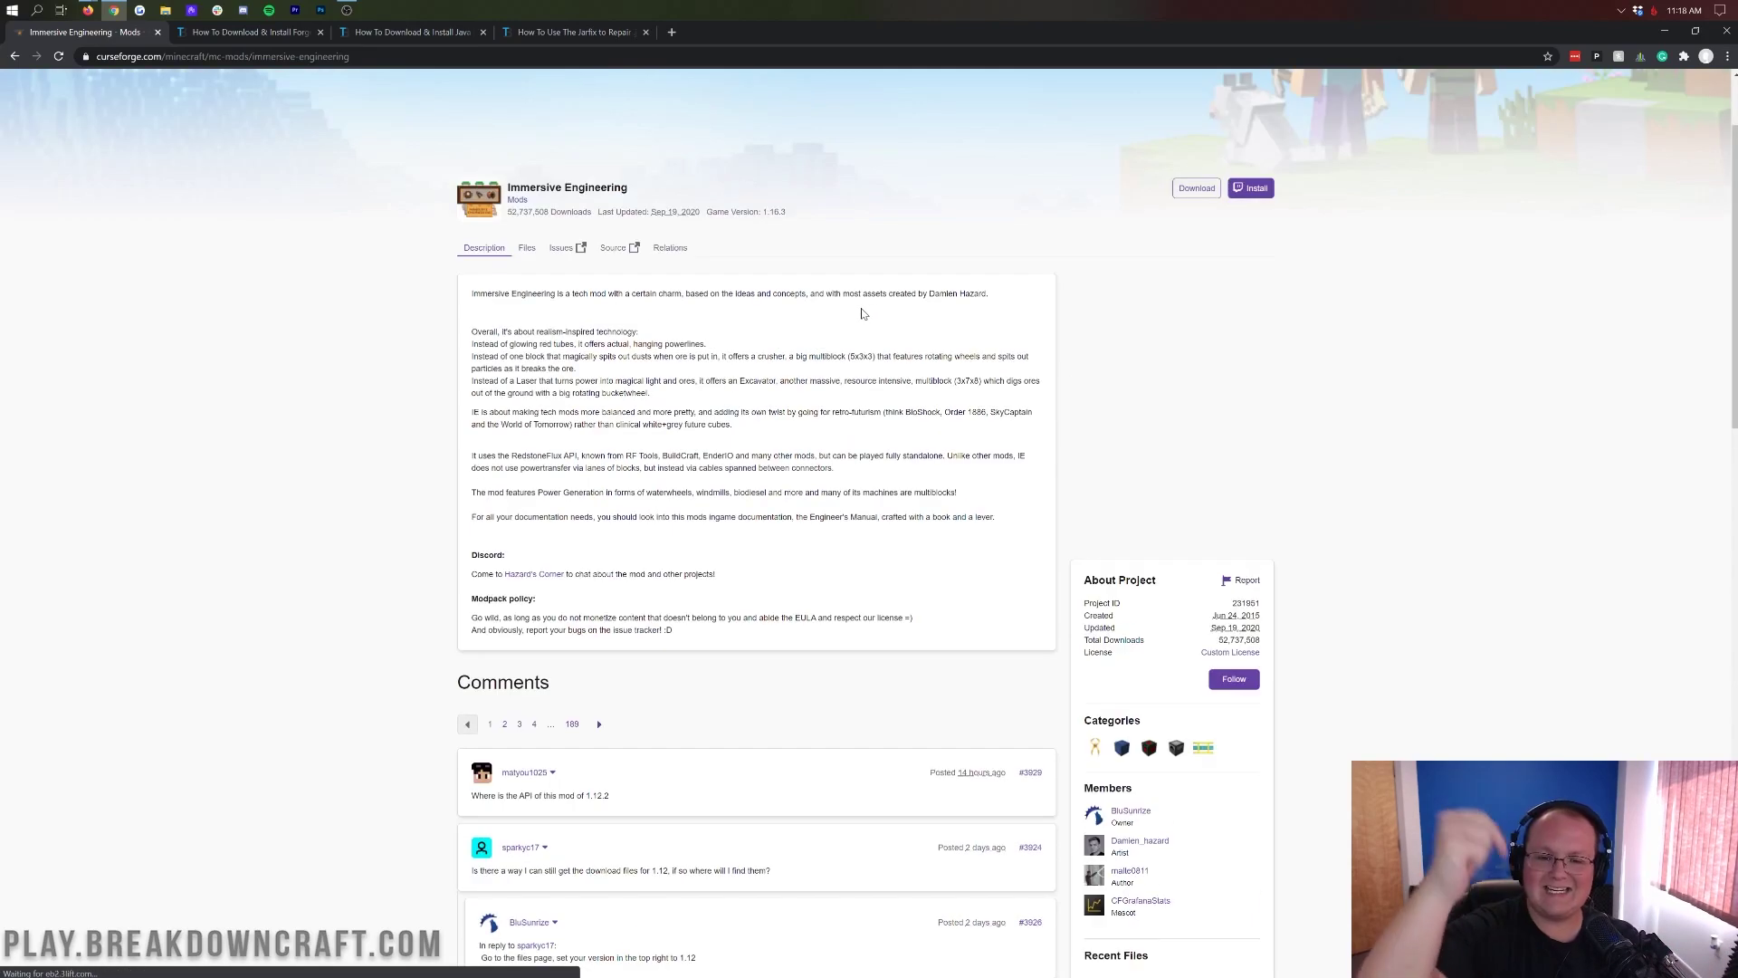
Download and keep the latest Minecraft 1.16 Immersive Engineering jar from Recent Files.
{"action": "scroll", "coordinate": [862, 314], "scroll_direction": "up", "scroll_amount": 2}
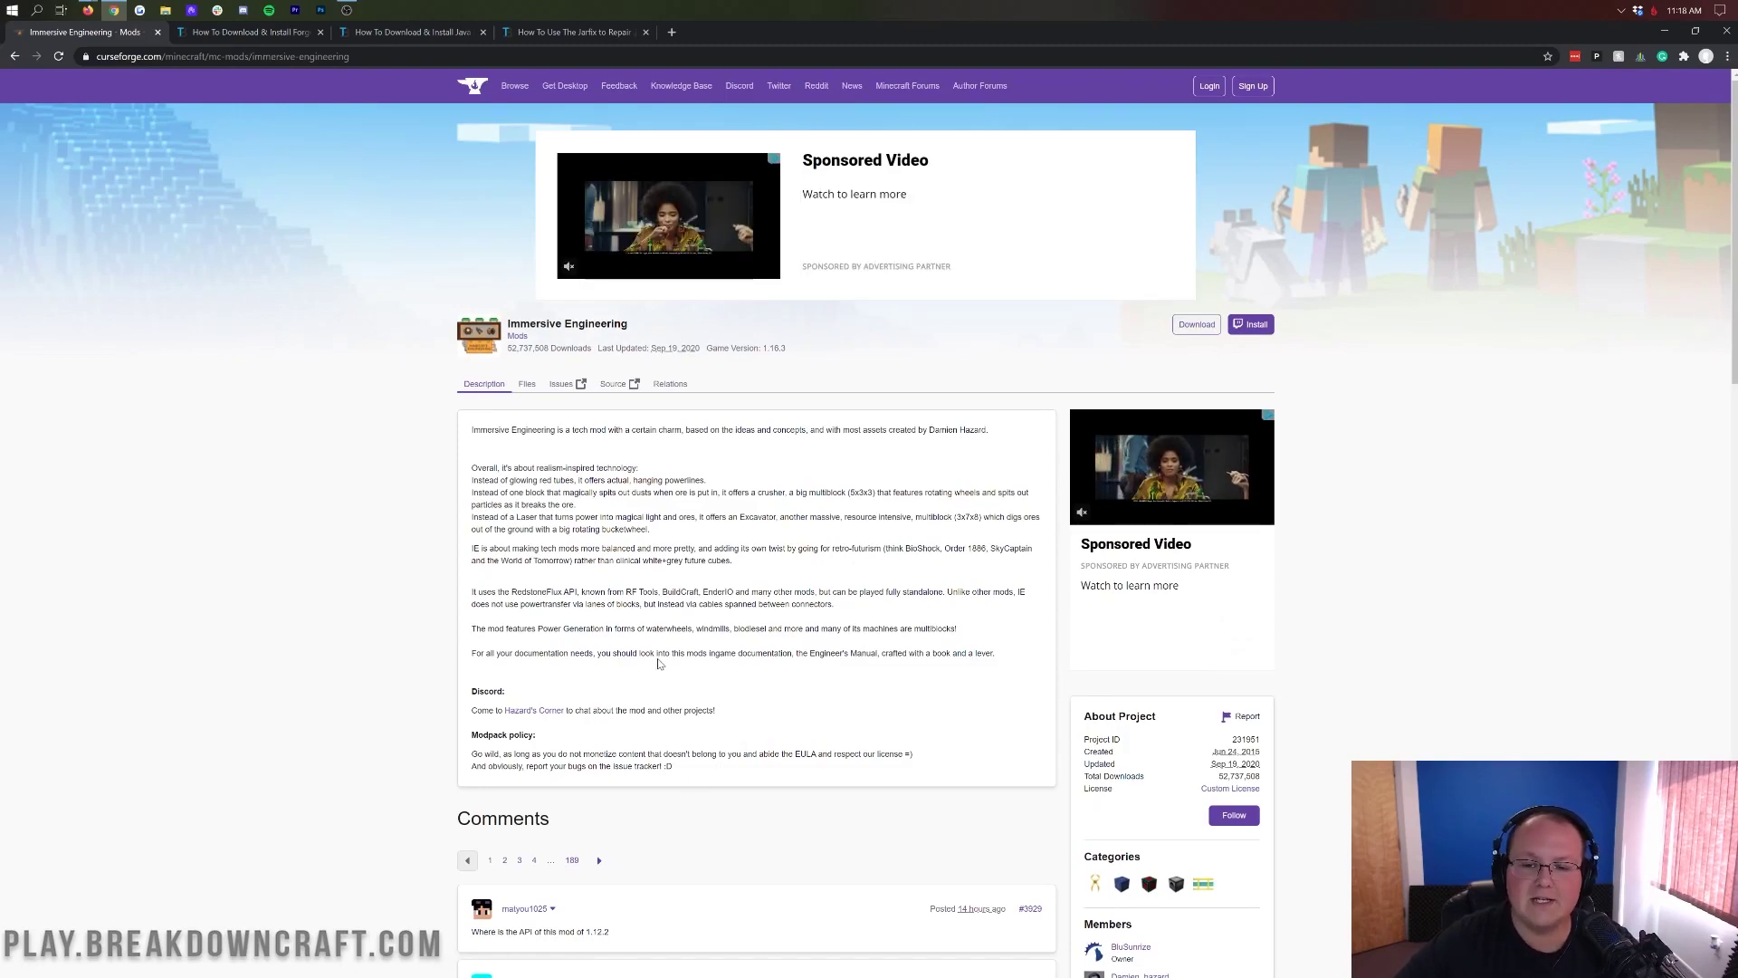
{"action": "scroll", "coordinate": [1180, 352], "scroll_direction": "down", "scroll_amount": 4}
{"action": "scroll", "coordinate": [1181, 352], "scroll_direction": "down", "scroll_amount": 3}
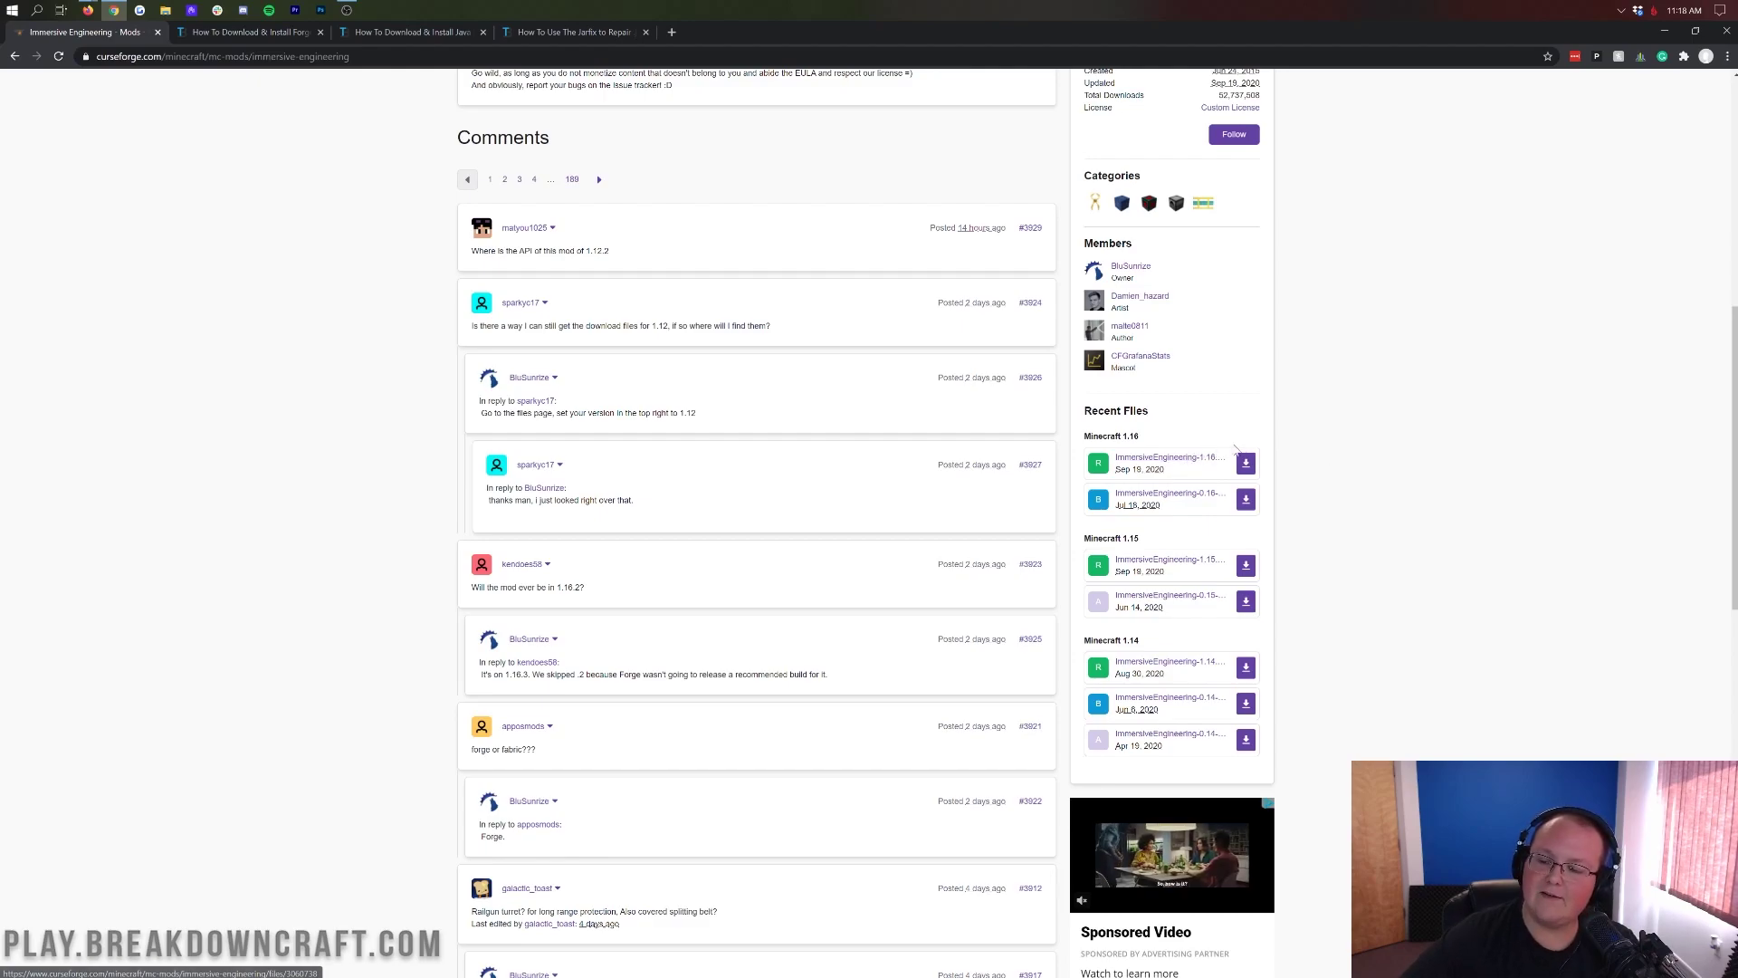
{"action": "left_click", "coordinate": [1247, 465]}
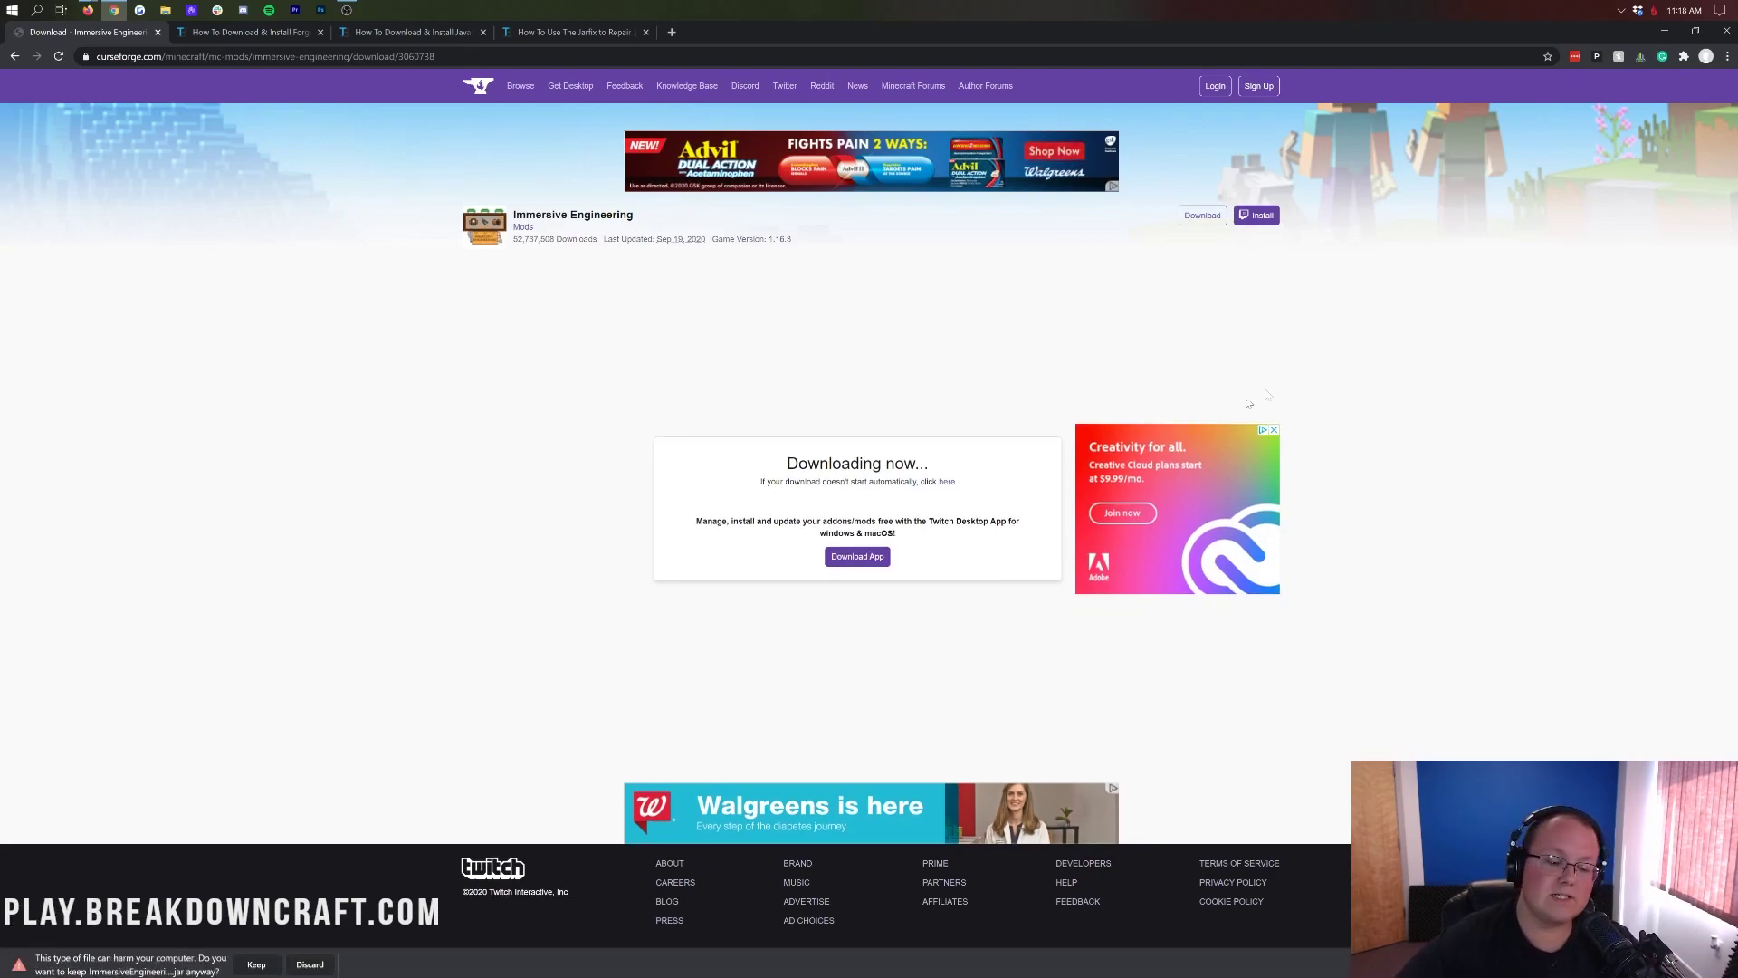
{"action": "left_click", "coordinate": [257, 967]}
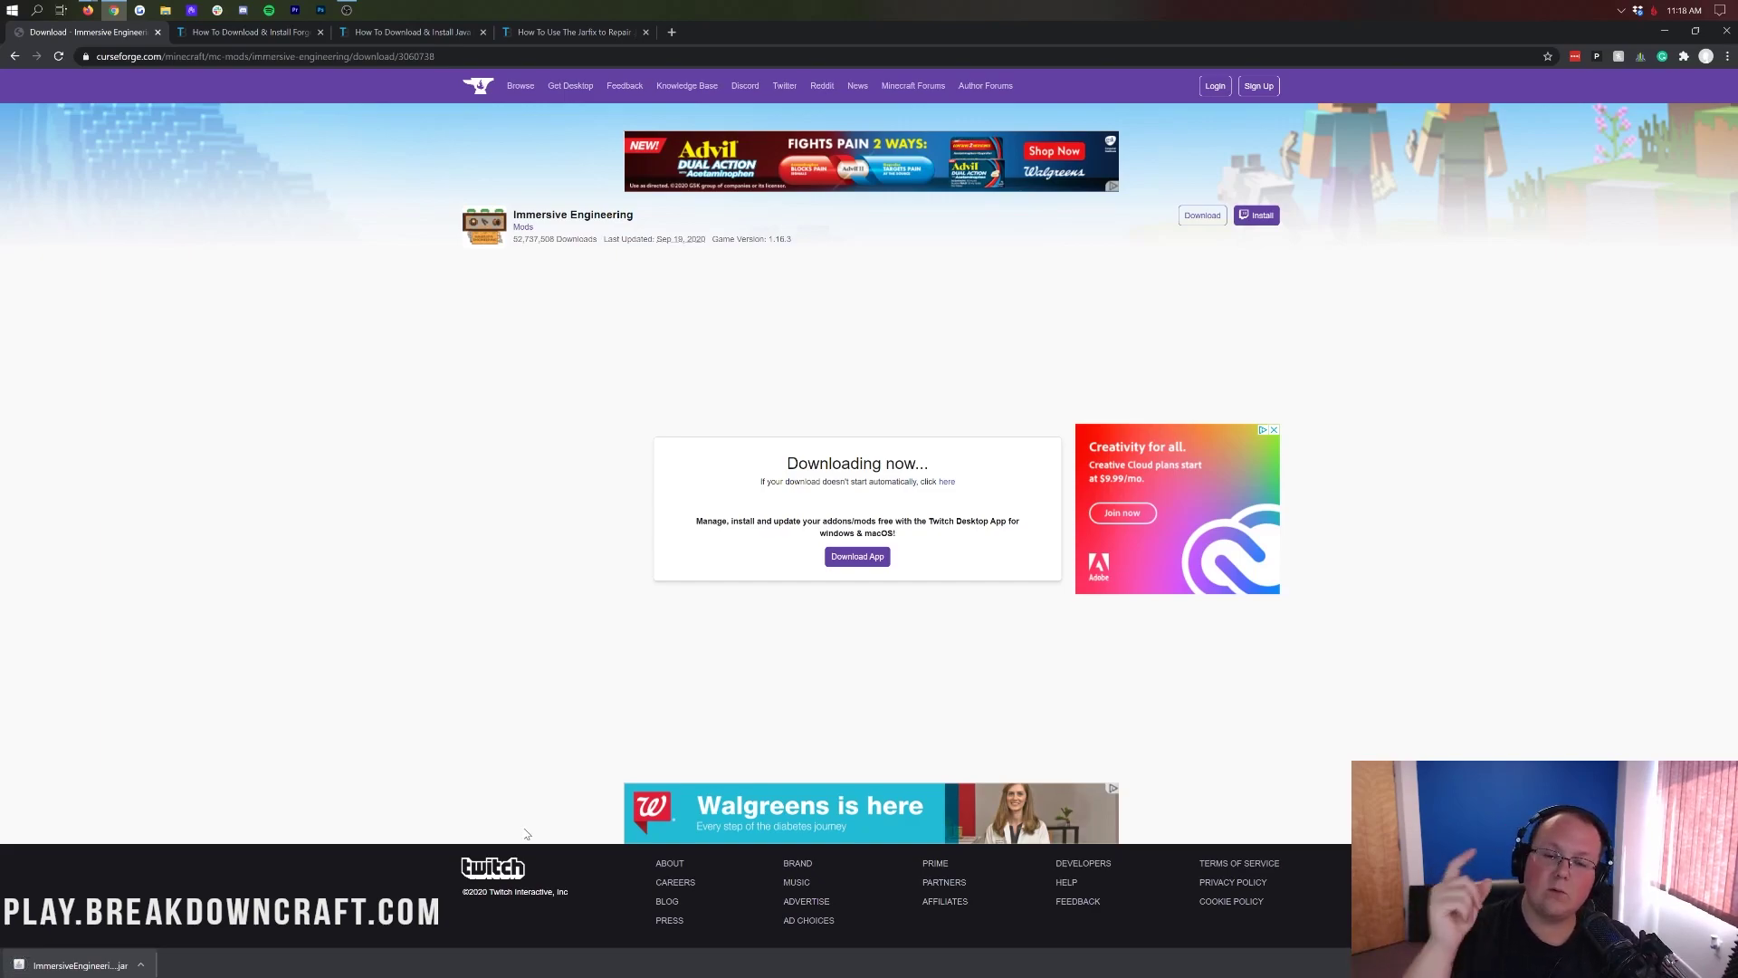
{"action": "left_click", "coordinate": [241, 36]}
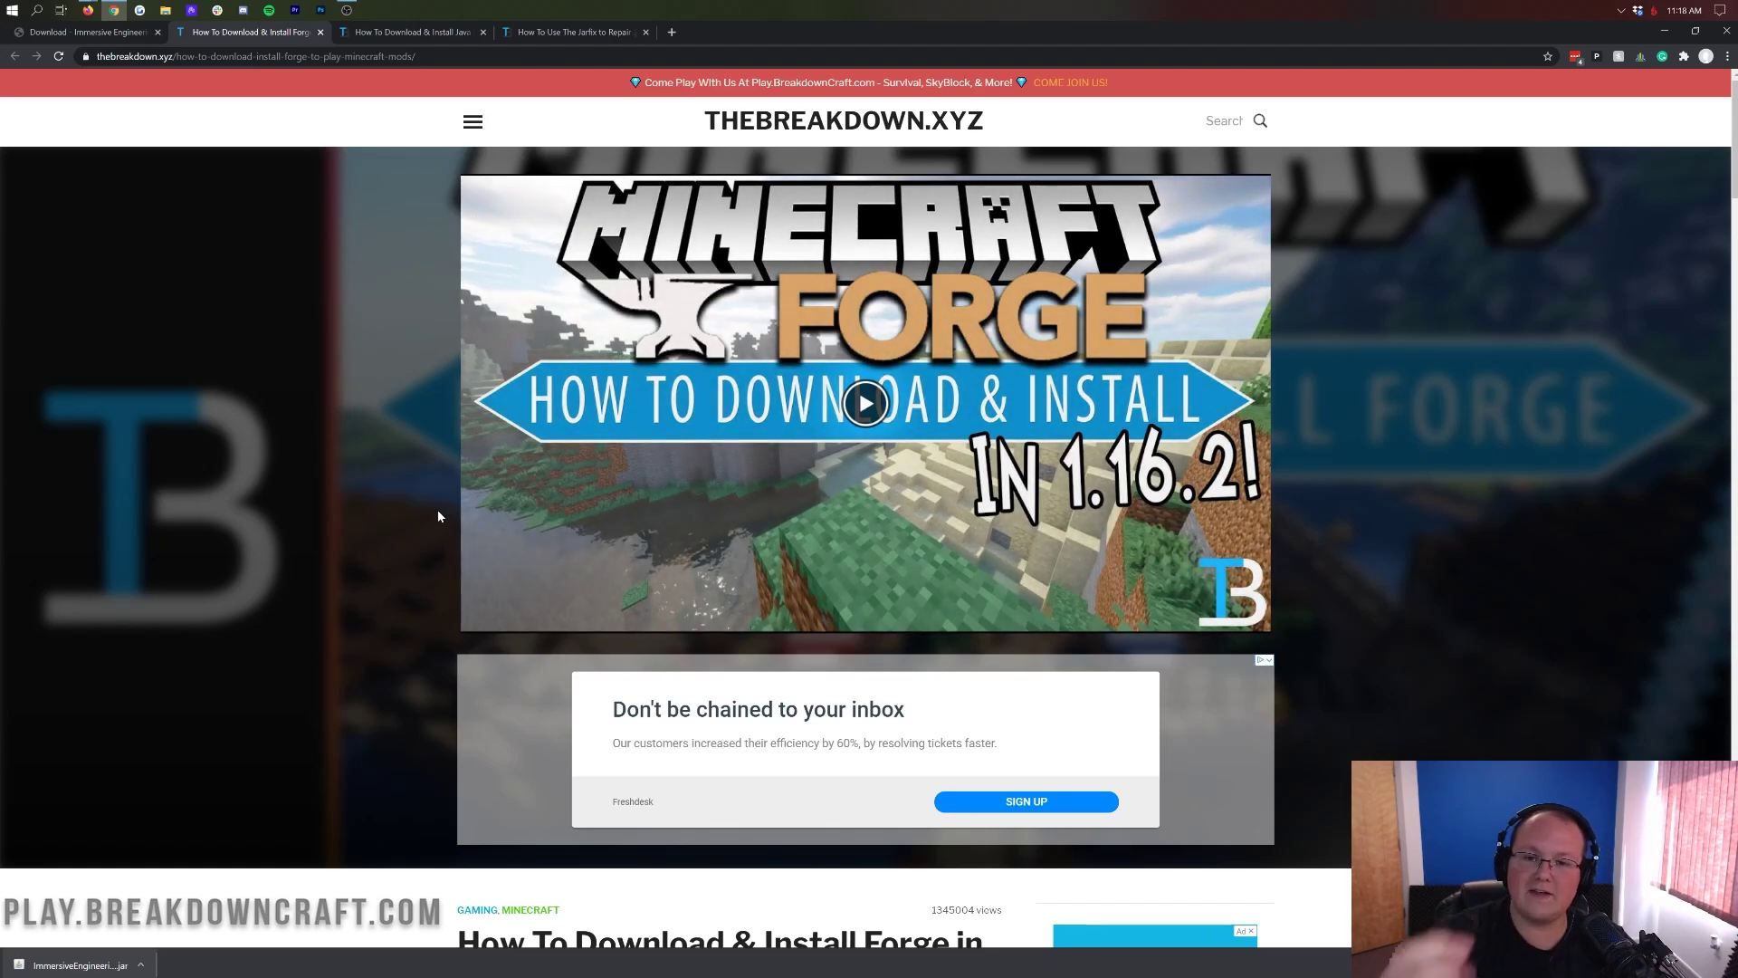
{"action": "scroll", "coordinate": [438, 516], "scroll_direction": "down", "scroll_amount": 4}
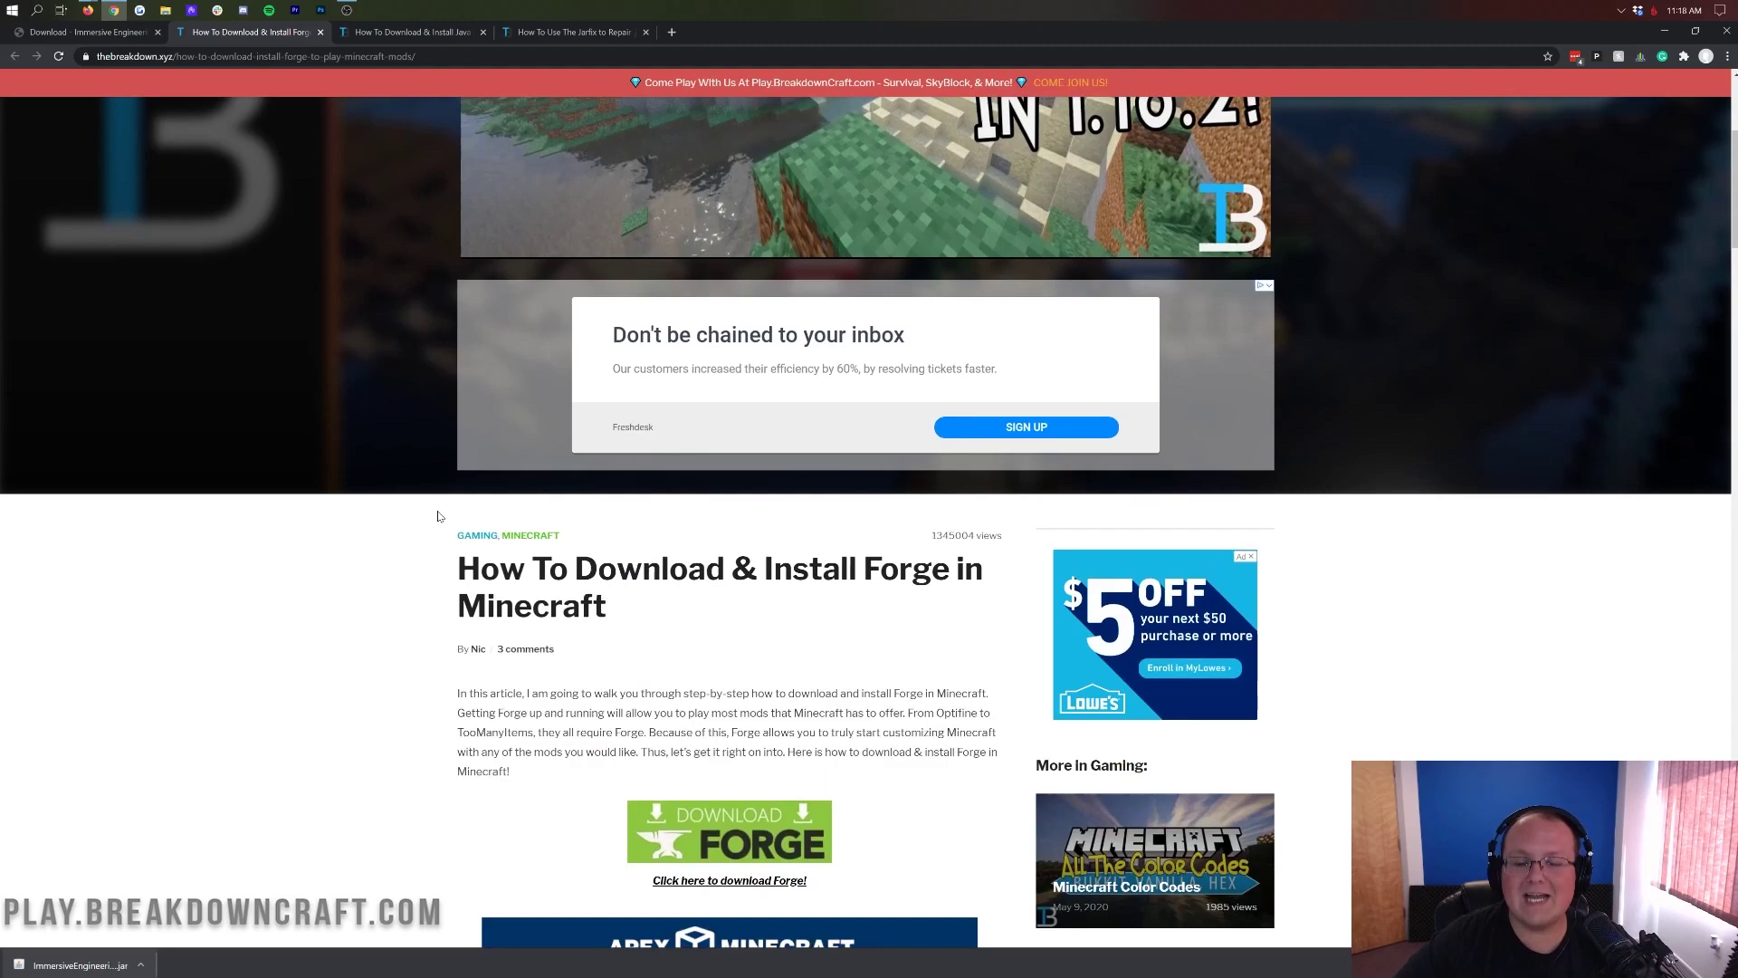
{"action": "scroll", "coordinate": [438, 516], "scroll_direction": "down", "scroll_amount": 5}
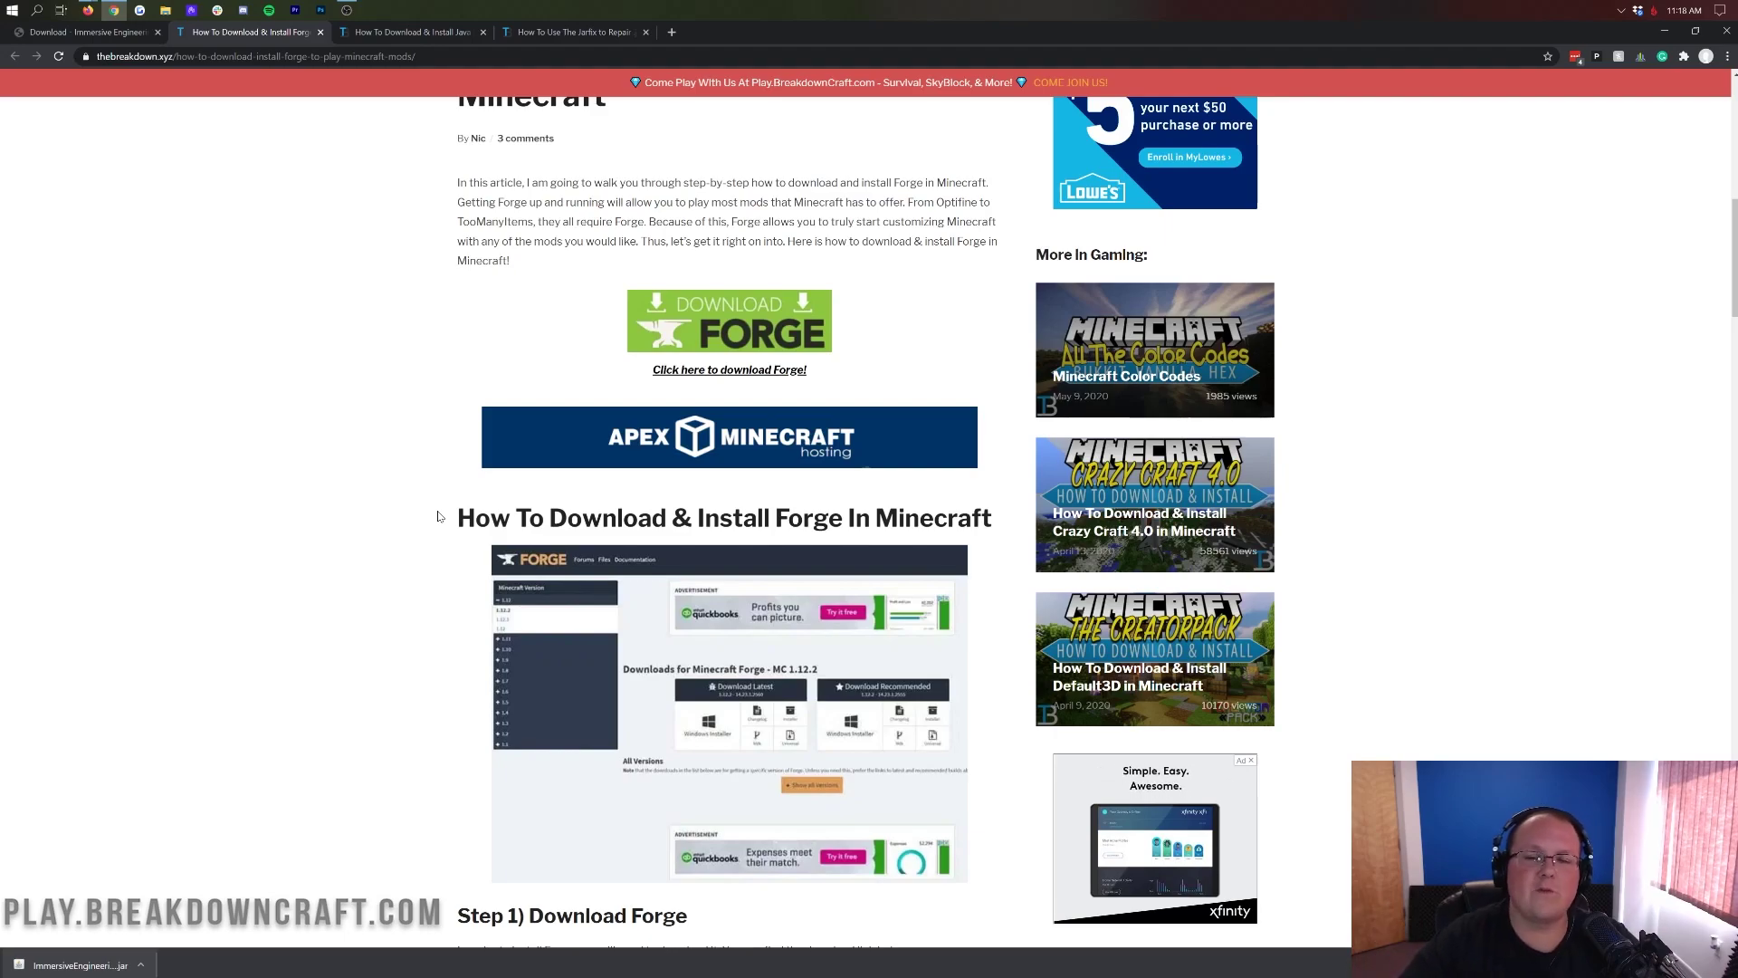
{"action": "scroll", "coordinate": [490, 400], "scroll_direction": "down", "scroll_amount": 18}
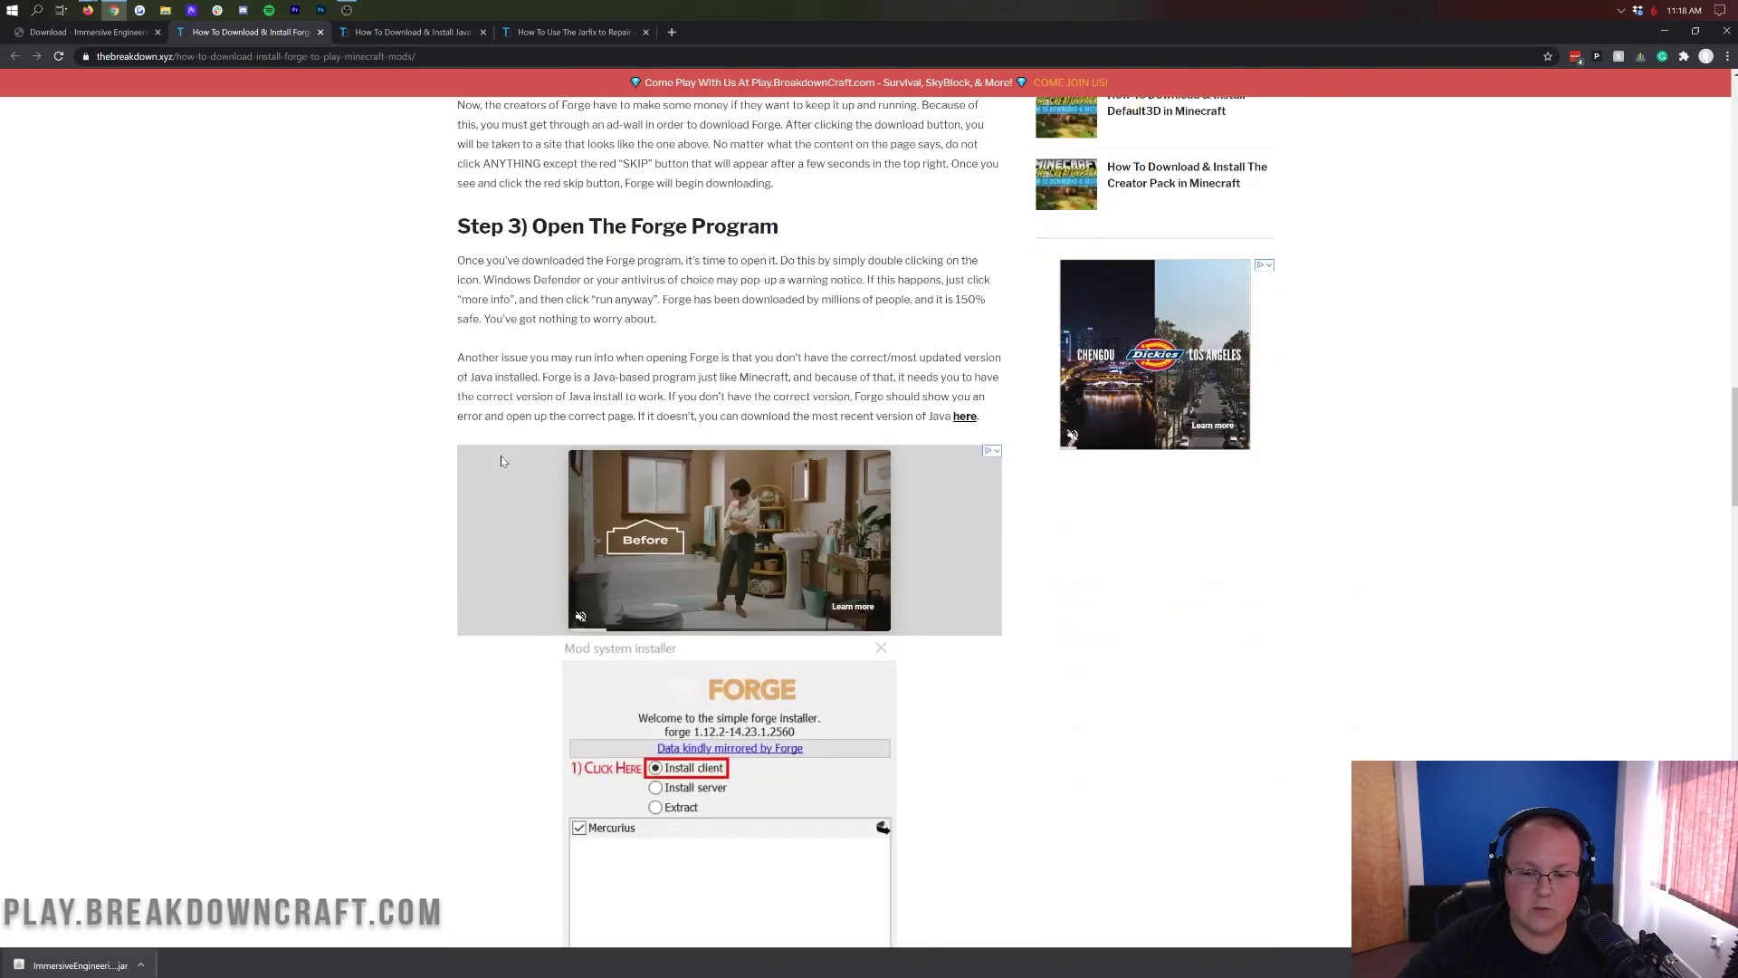
{"action": "scroll", "coordinate": [502, 462], "scroll_direction": "up", "scroll_amount": 18}
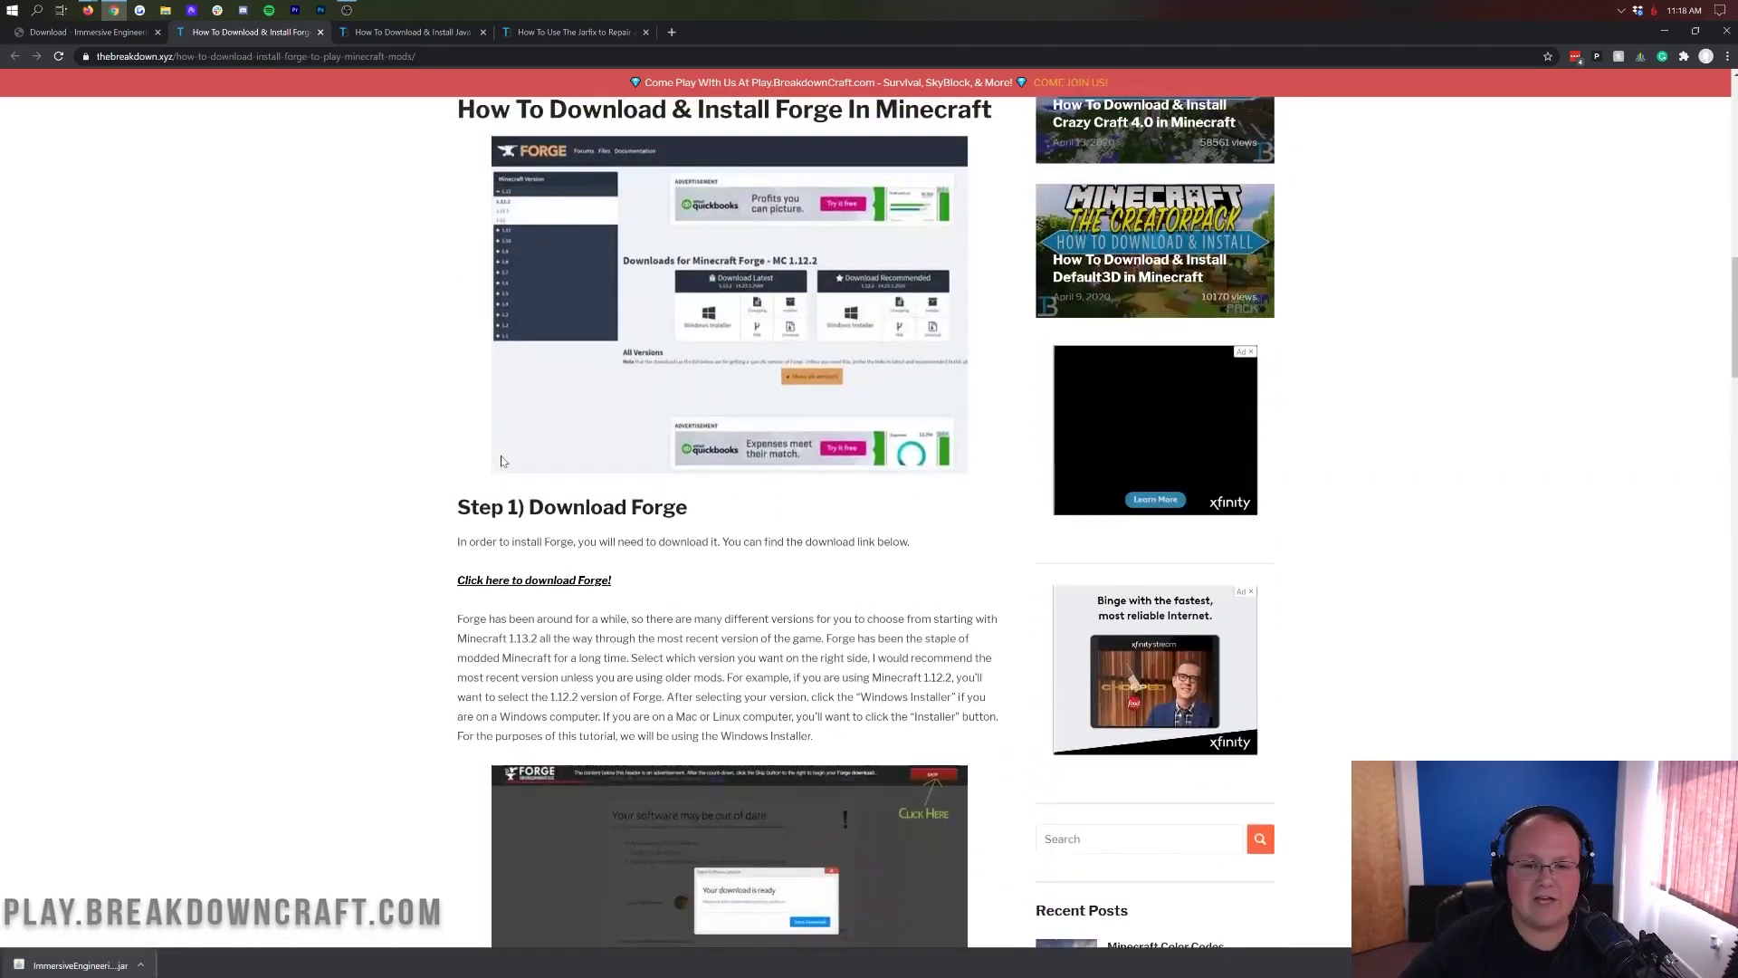
{"action": "scroll", "coordinate": [501, 462], "scroll_direction": "up", "scroll_amount": 1}
{"action": "scroll", "coordinate": [501, 462], "scroll_direction": "up", "scroll_amount": 1}
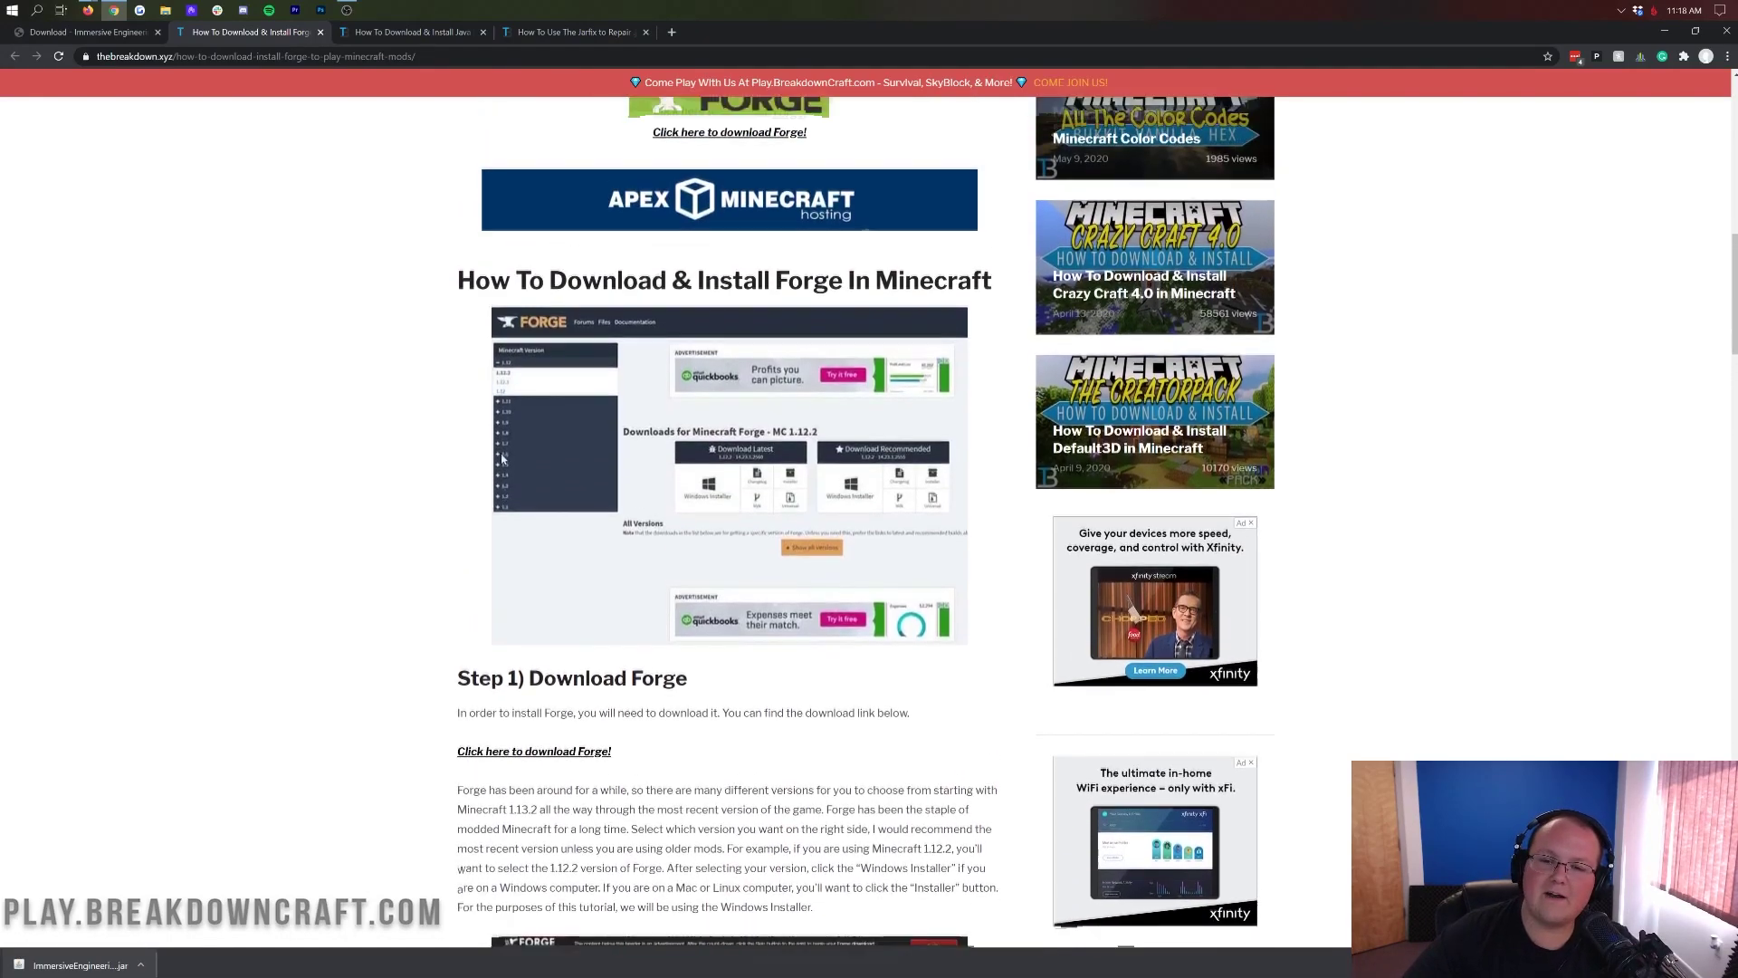
{"action": "scroll", "coordinate": [502, 462], "scroll_direction": "down", "scroll_amount": 3}
{"action": "scroll", "coordinate": [509, 462], "scroll_direction": "down", "scroll_amount": 12}
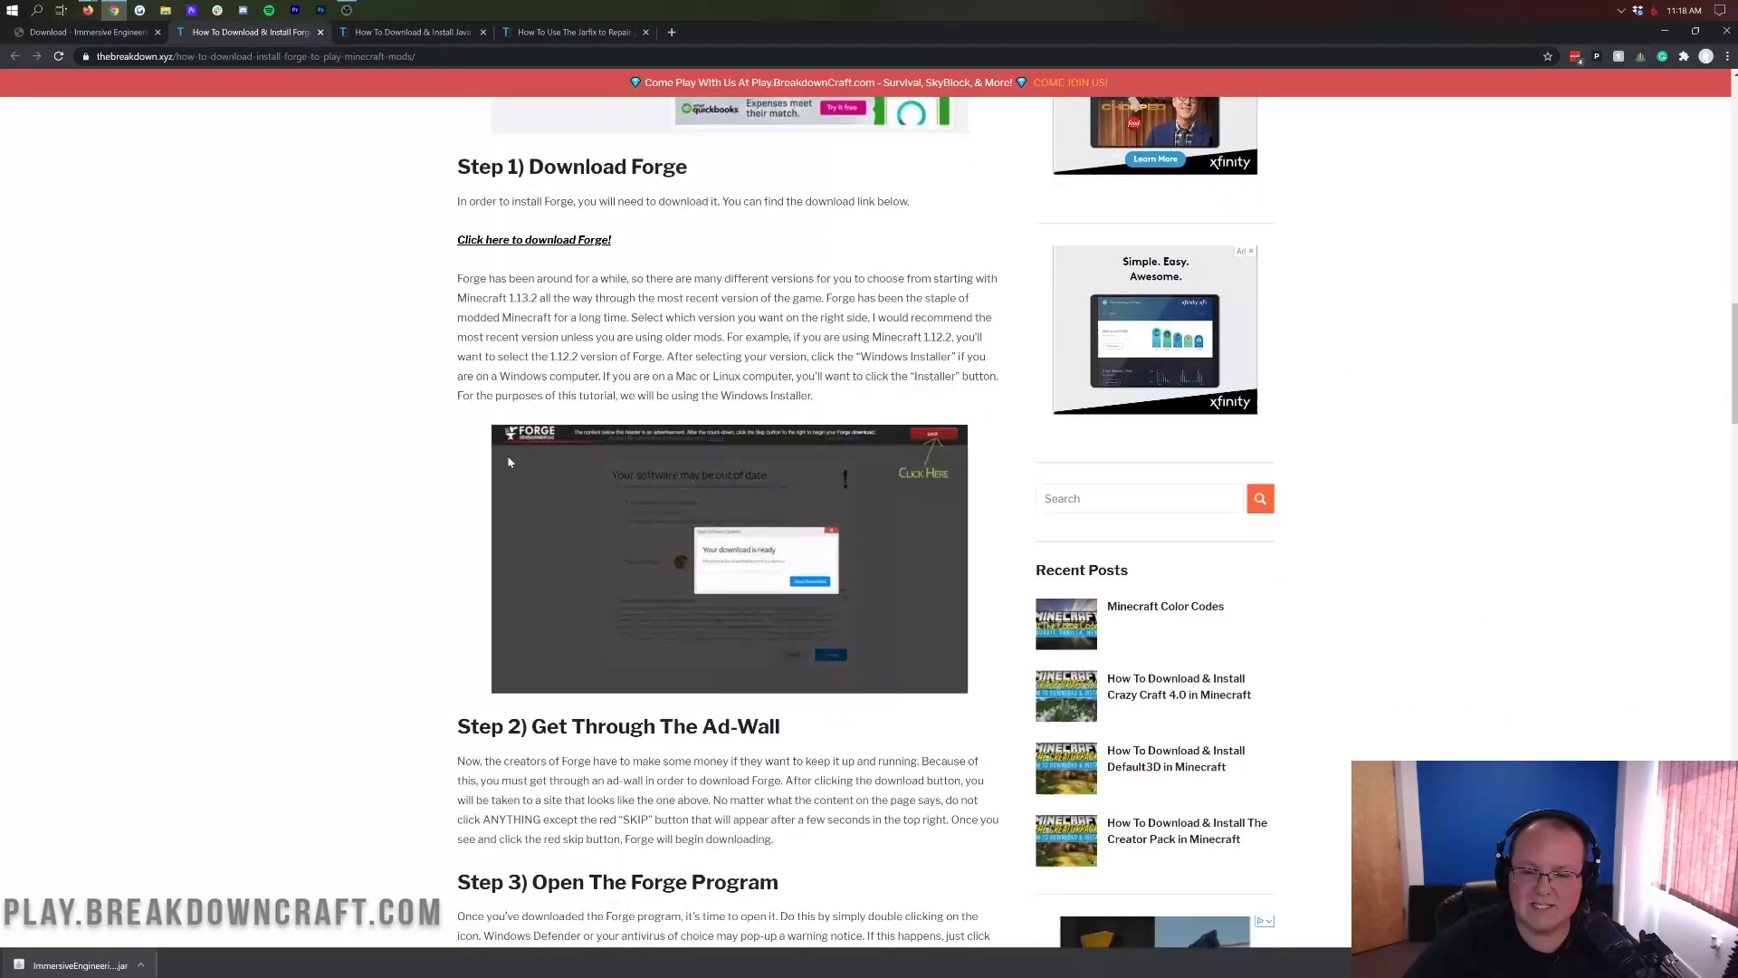
{"action": "scroll", "coordinate": [509, 463], "scroll_direction": "down", "scroll_amount": 4}
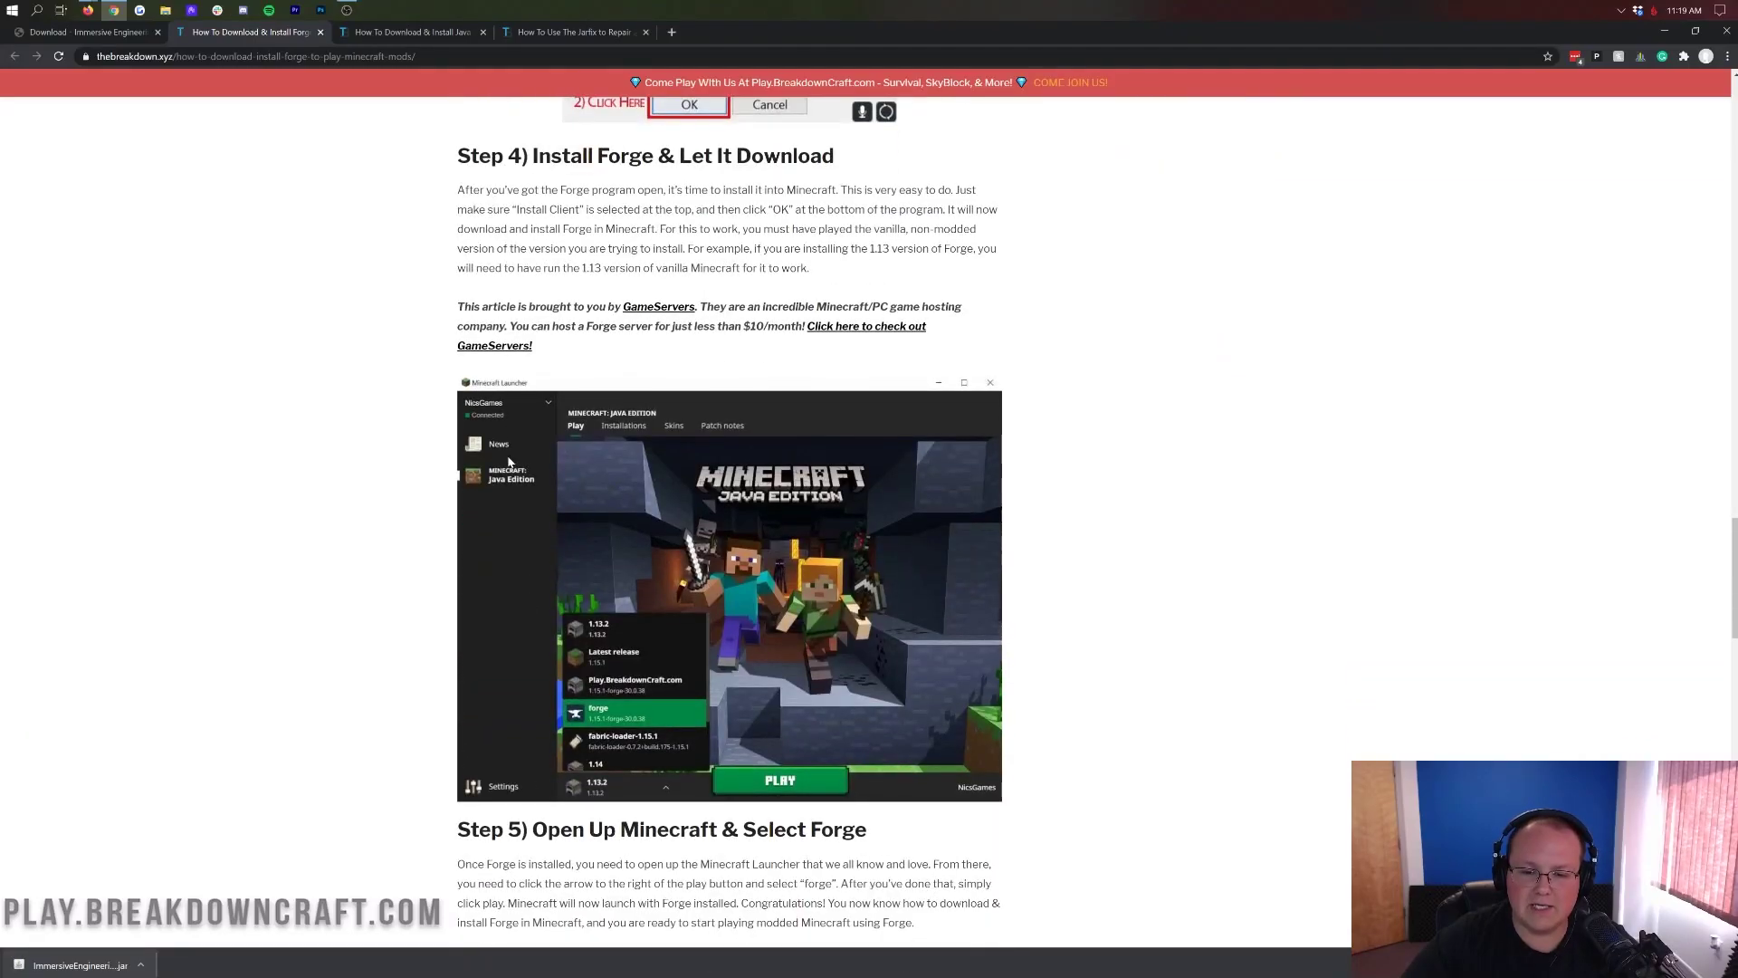
{"action": "scroll", "coordinate": [607, 482], "scroll_direction": "up", "scroll_amount": 13}
{"action": "scroll", "coordinate": [607, 482], "scroll_direction": "up", "scroll_amount": 18}
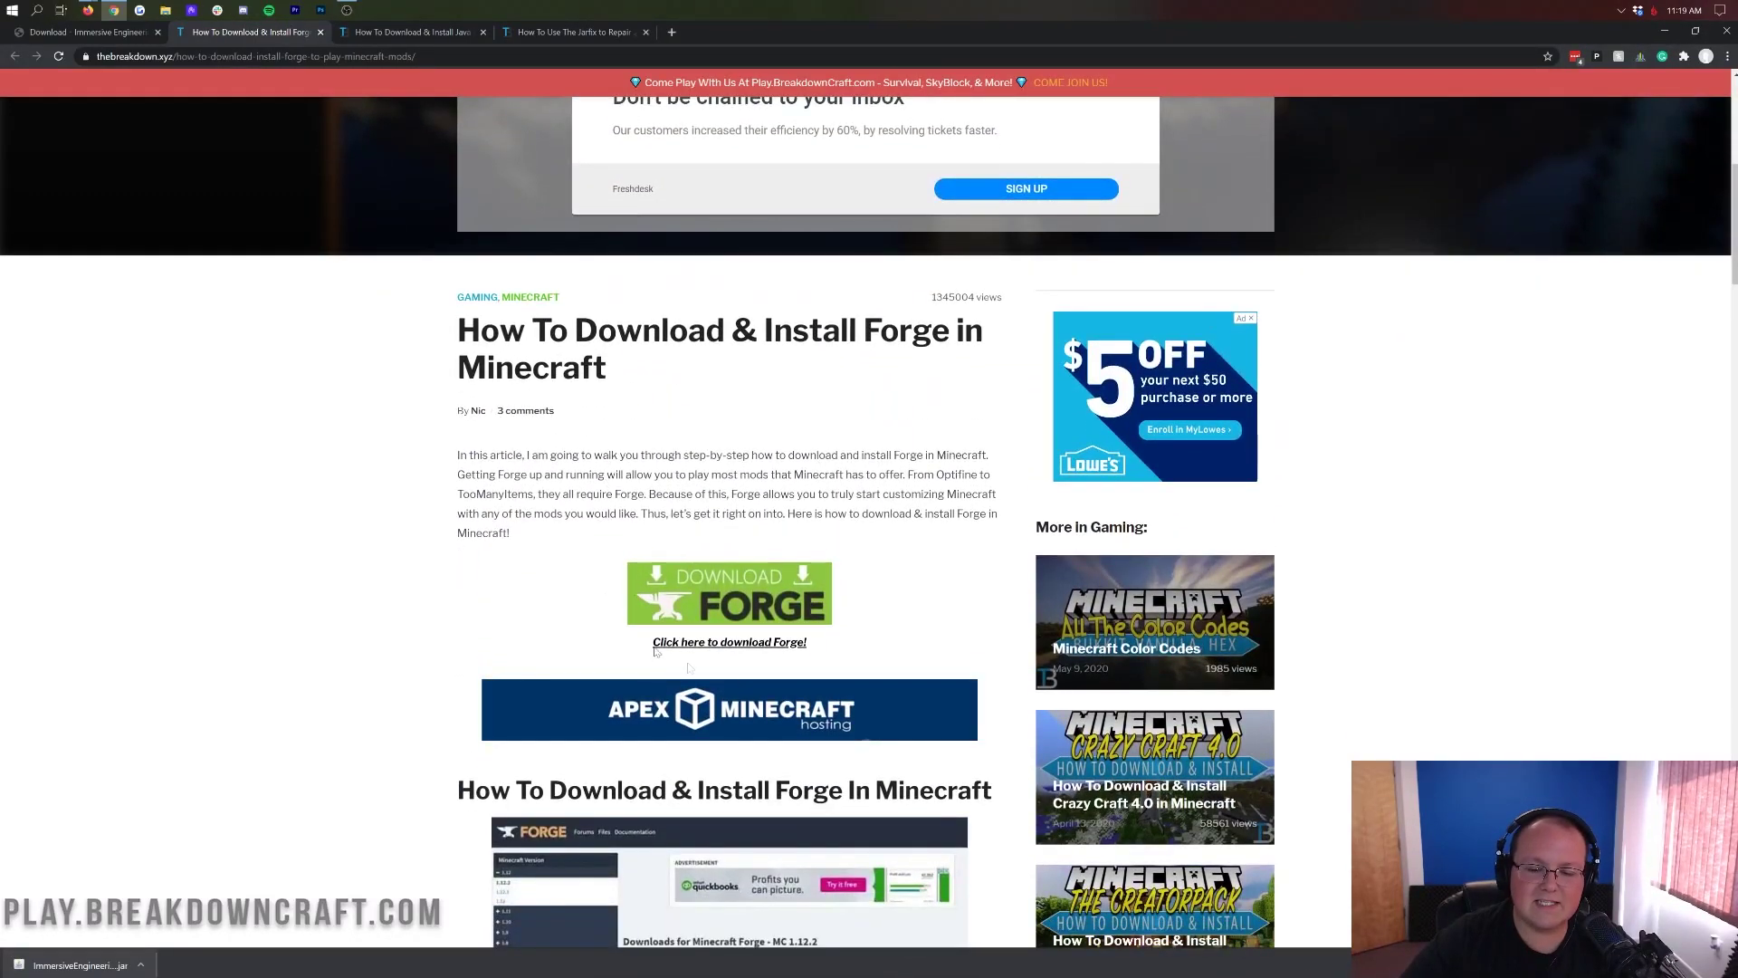
Go to the Forge downloads page for MC 1.16.3.
{"action": "left_click", "coordinate": [698, 613]}
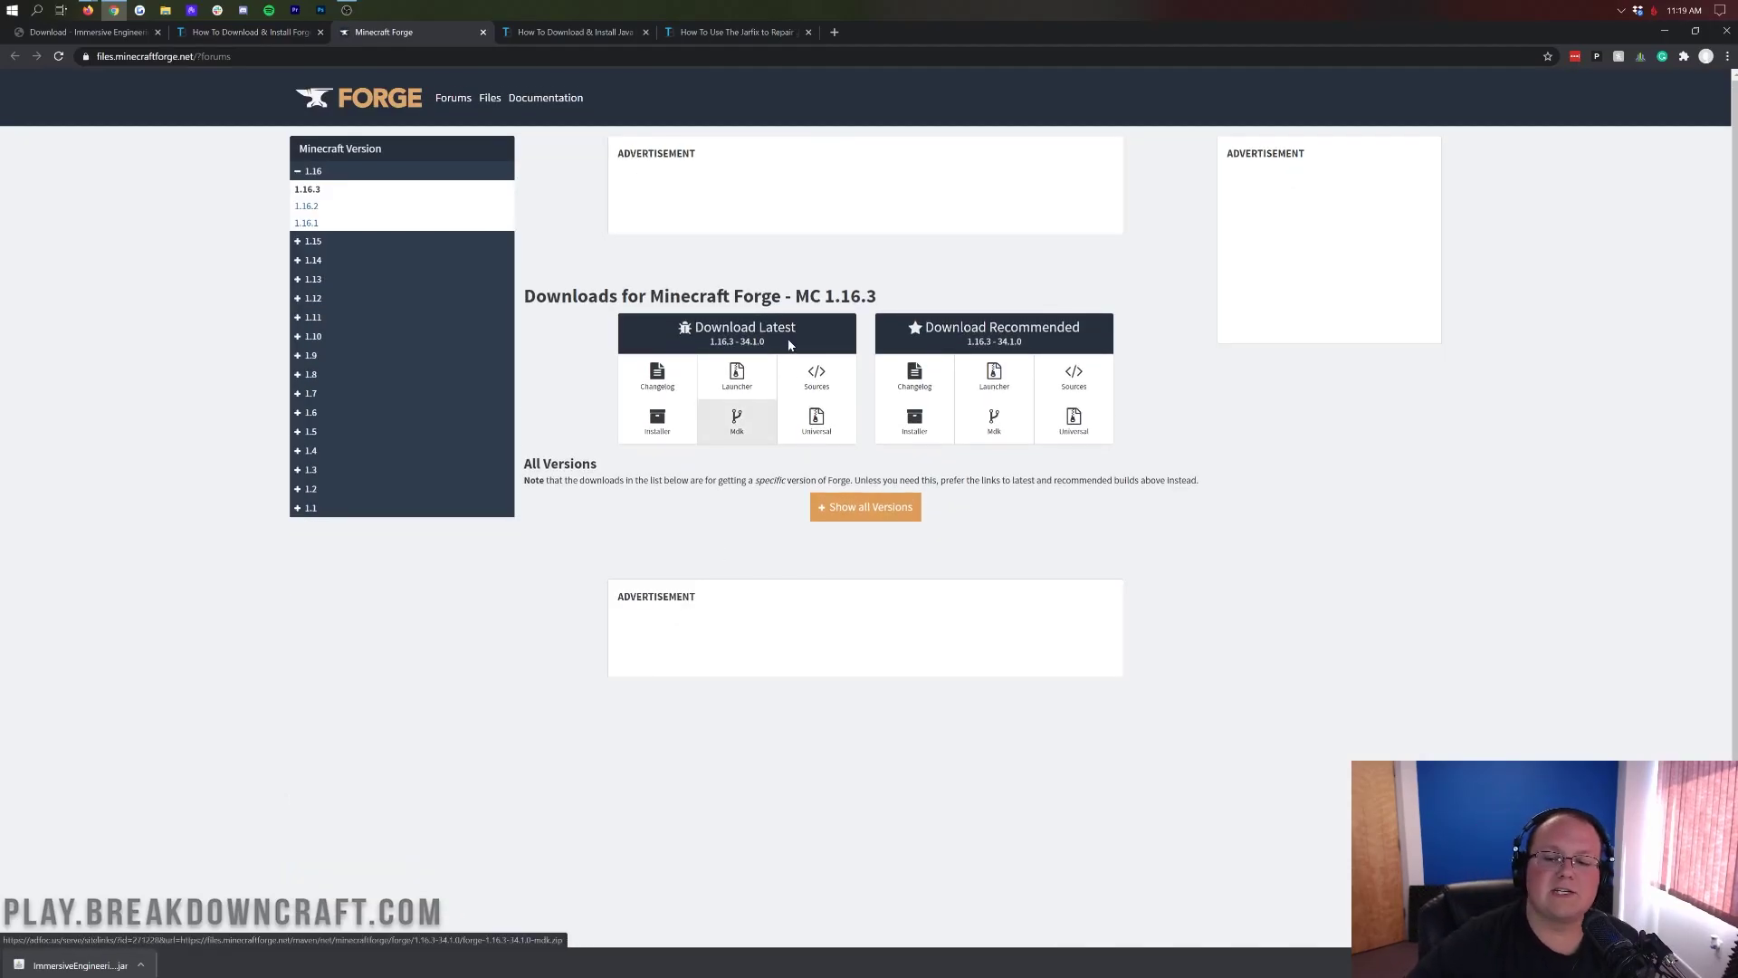
{"action": "left_click_drag", "start_coordinate": [796, 296], "coordinate": [877, 297]}
{"action": "left_click", "coordinate": [884, 306]}
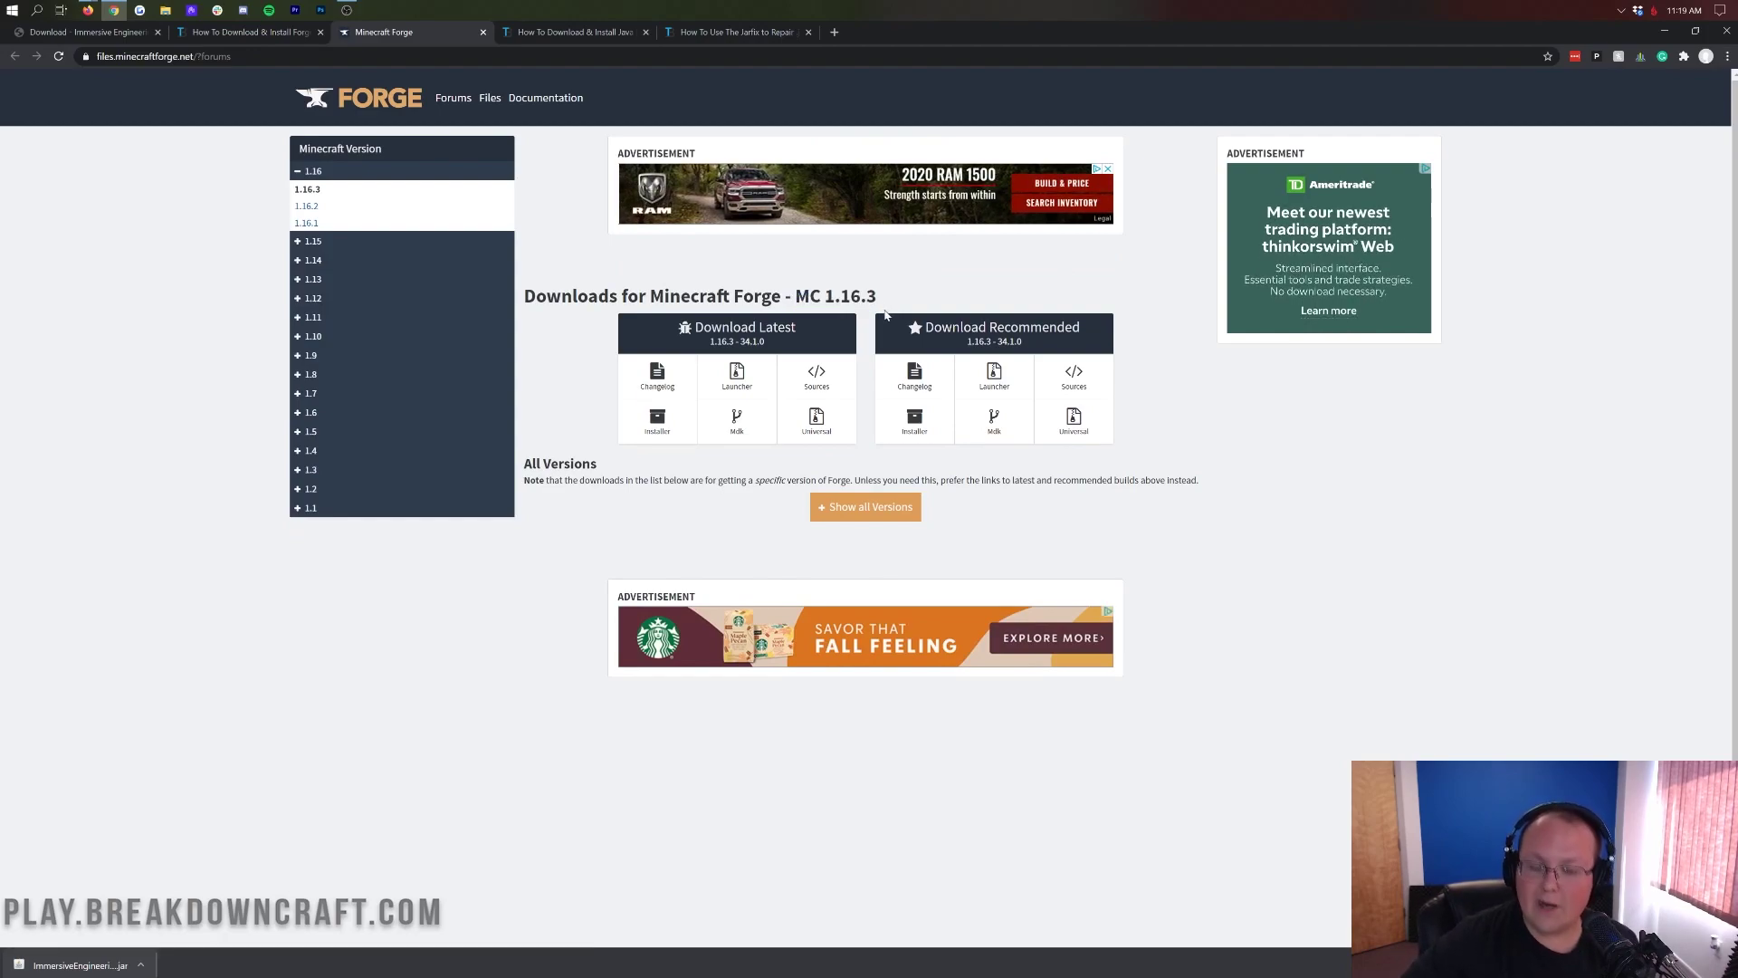
{"action": "left_click", "coordinate": [317, 174]}
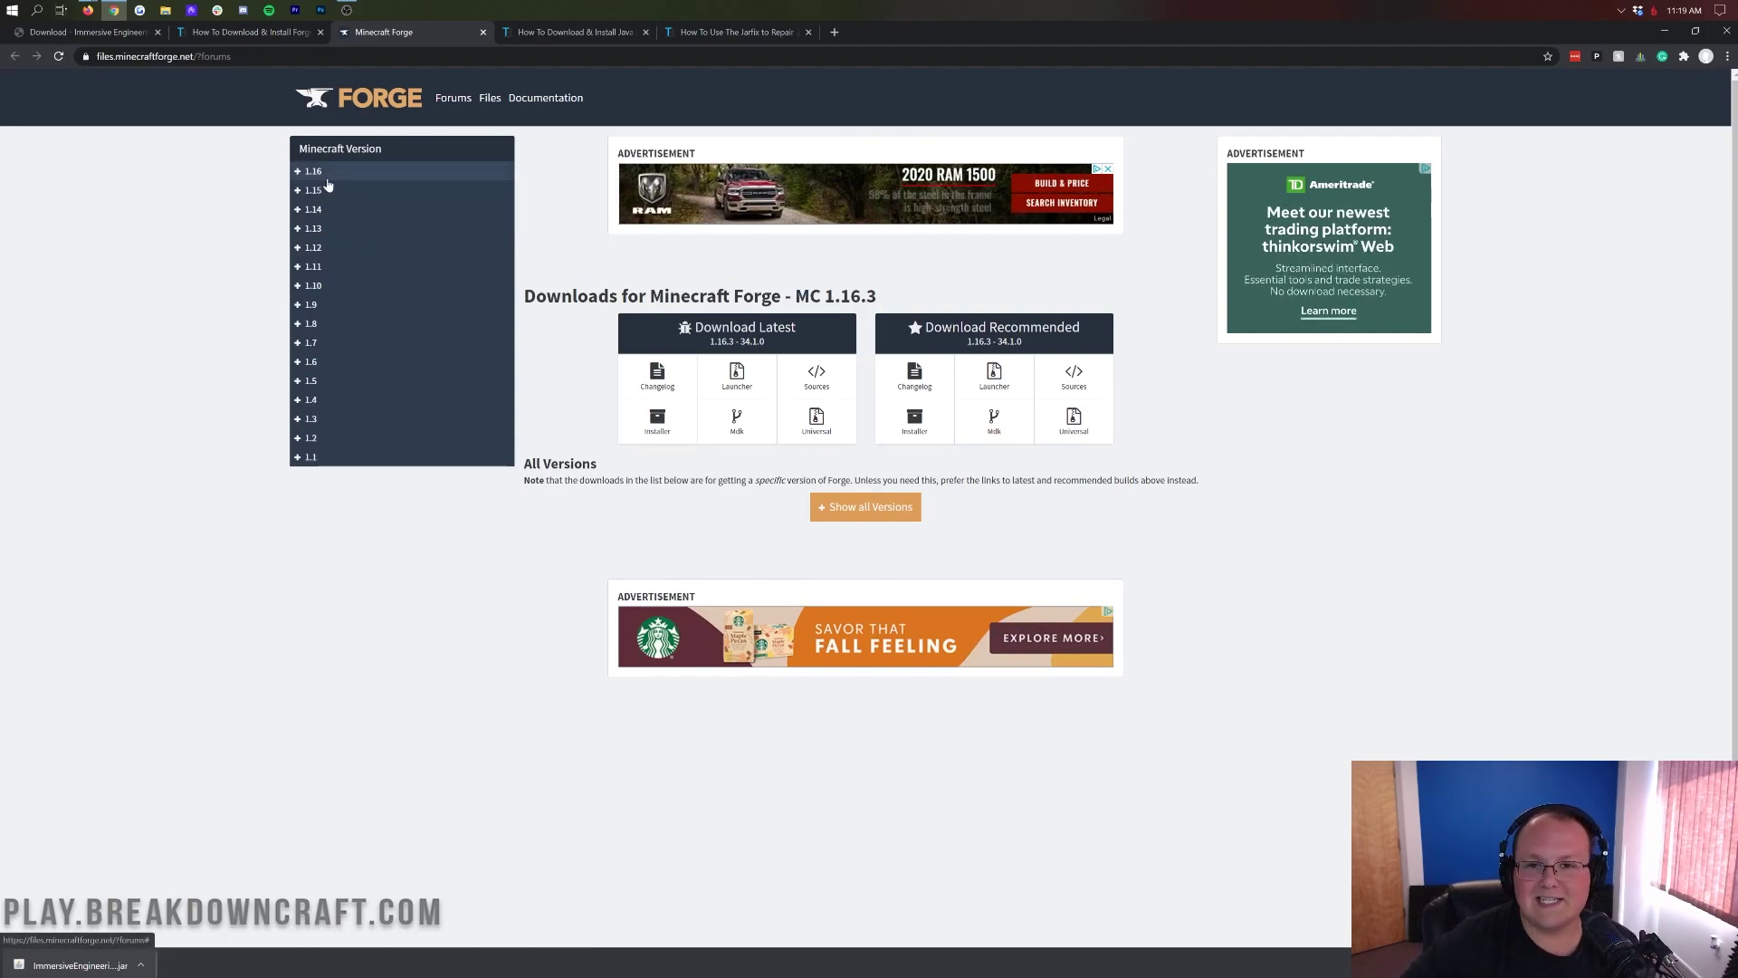
{"action": "left_click", "coordinate": [323, 179]}
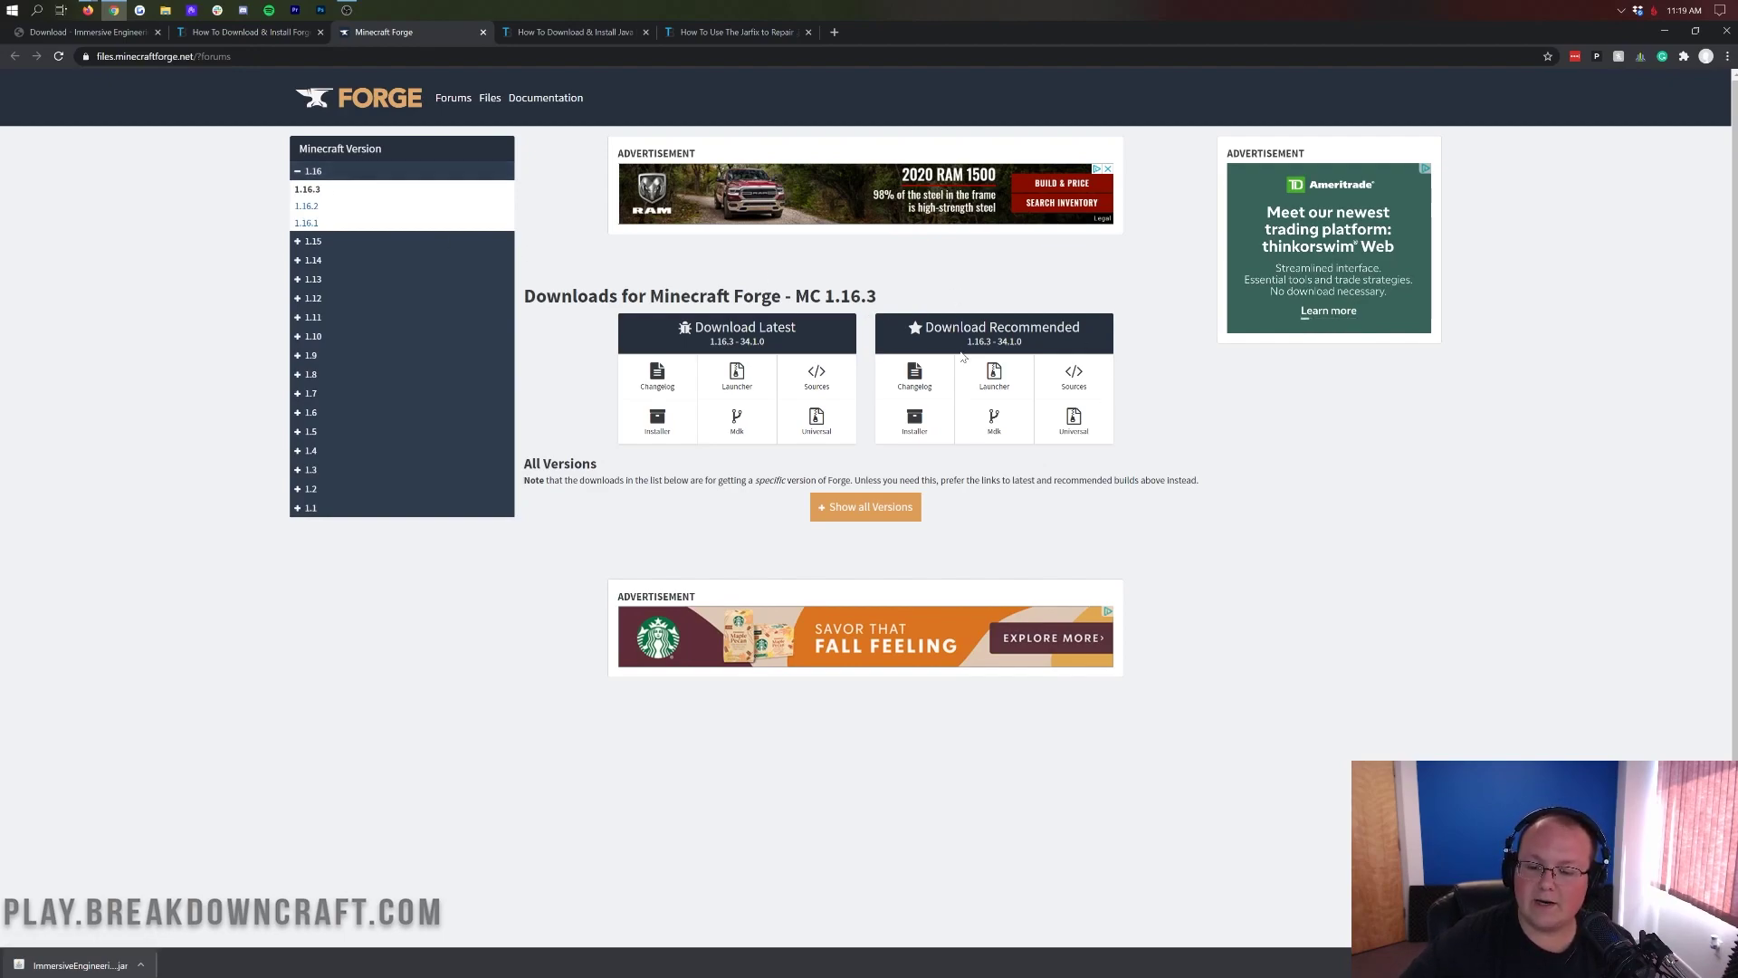
Download and keep the recommended Forge 1.16.3 installer jar, skipping the ad page.
{"action": "left_click", "coordinate": [915, 428]}
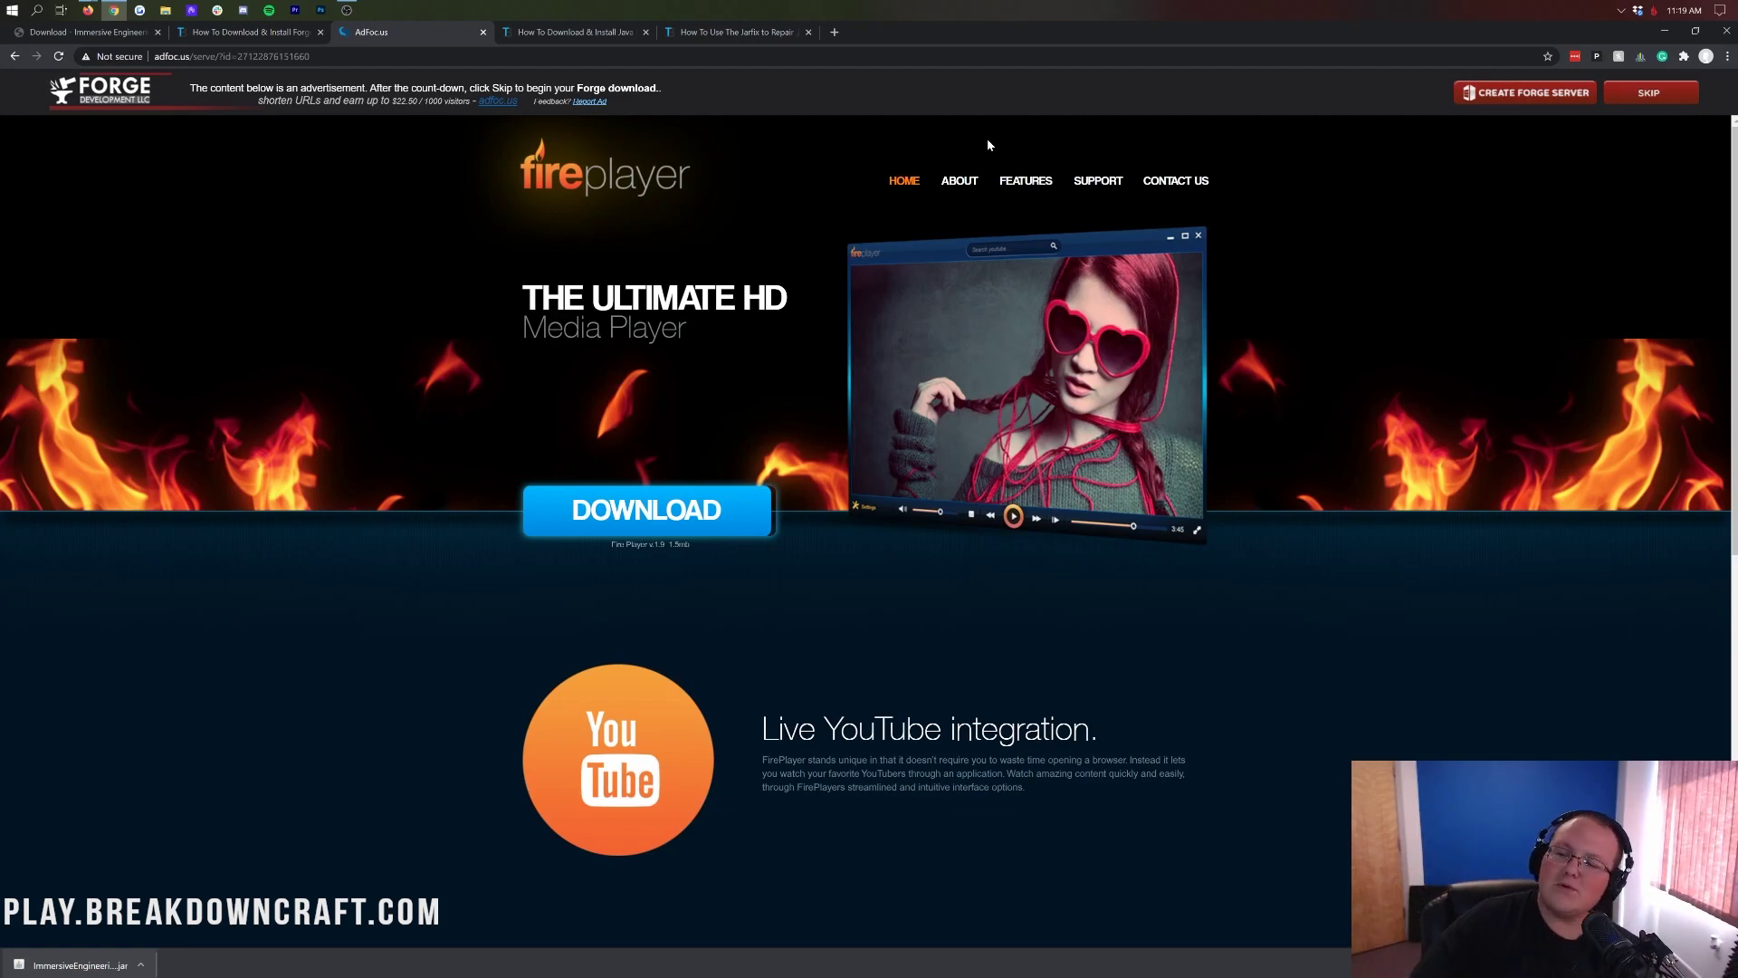
{"action": "left_click", "coordinate": [1640, 97]}
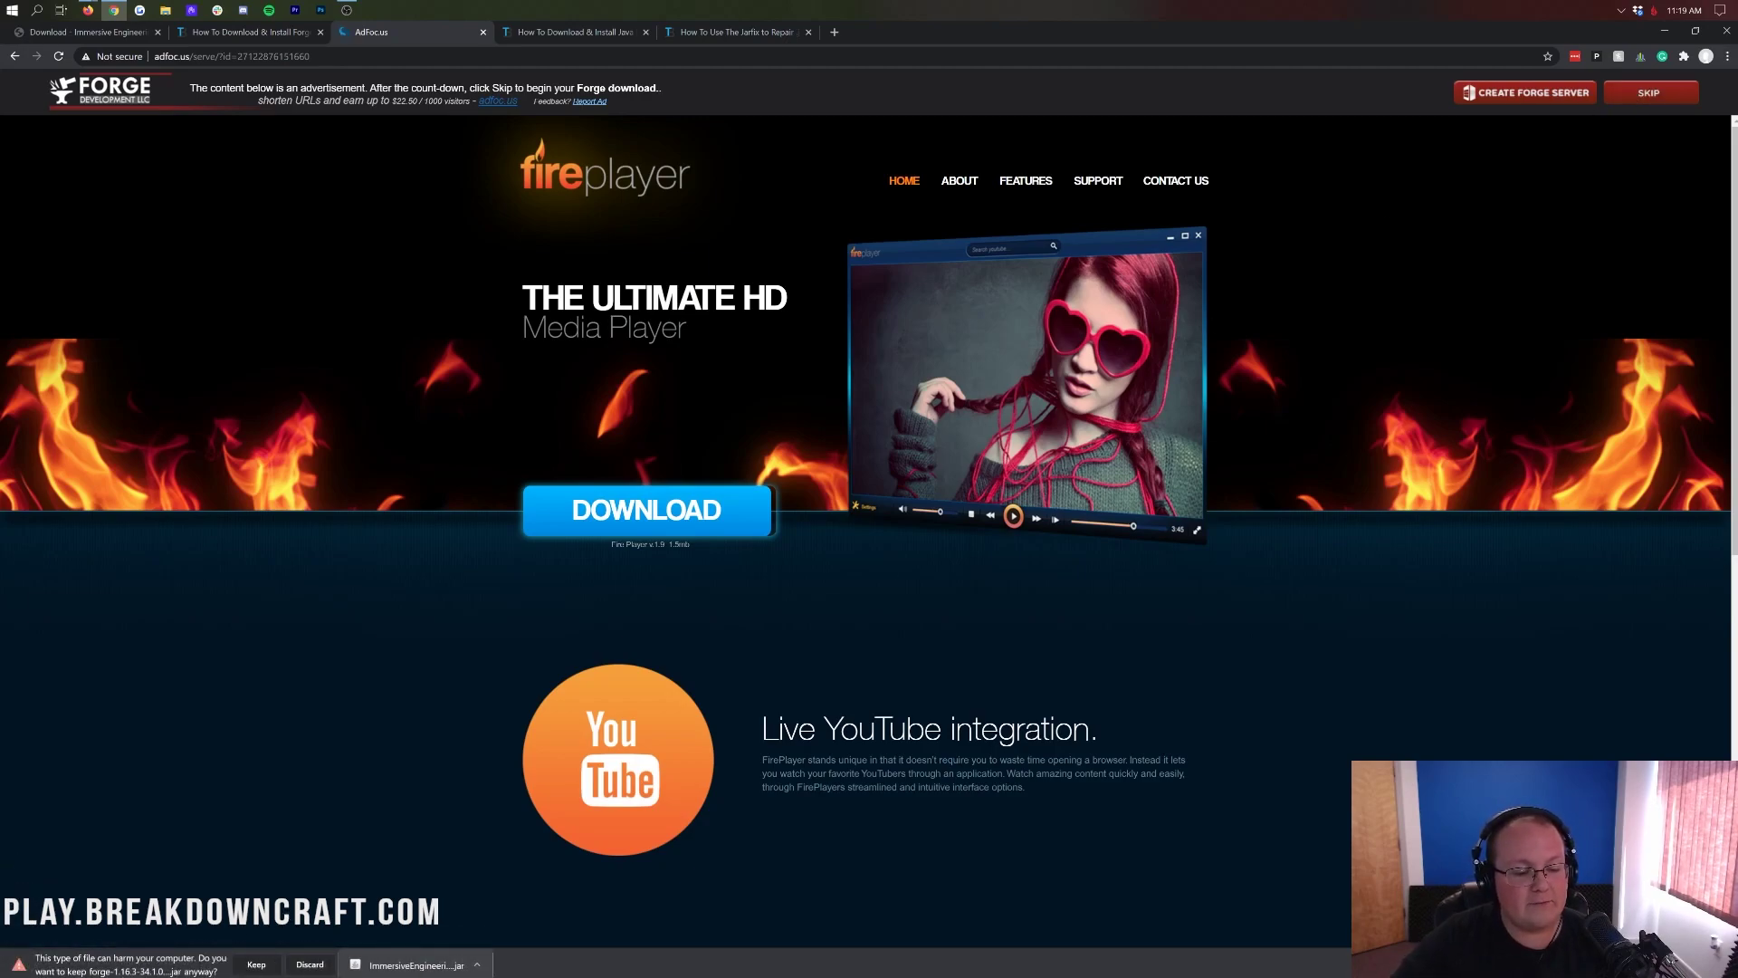
{"action": "left_click", "coordinate": [256, 966]}
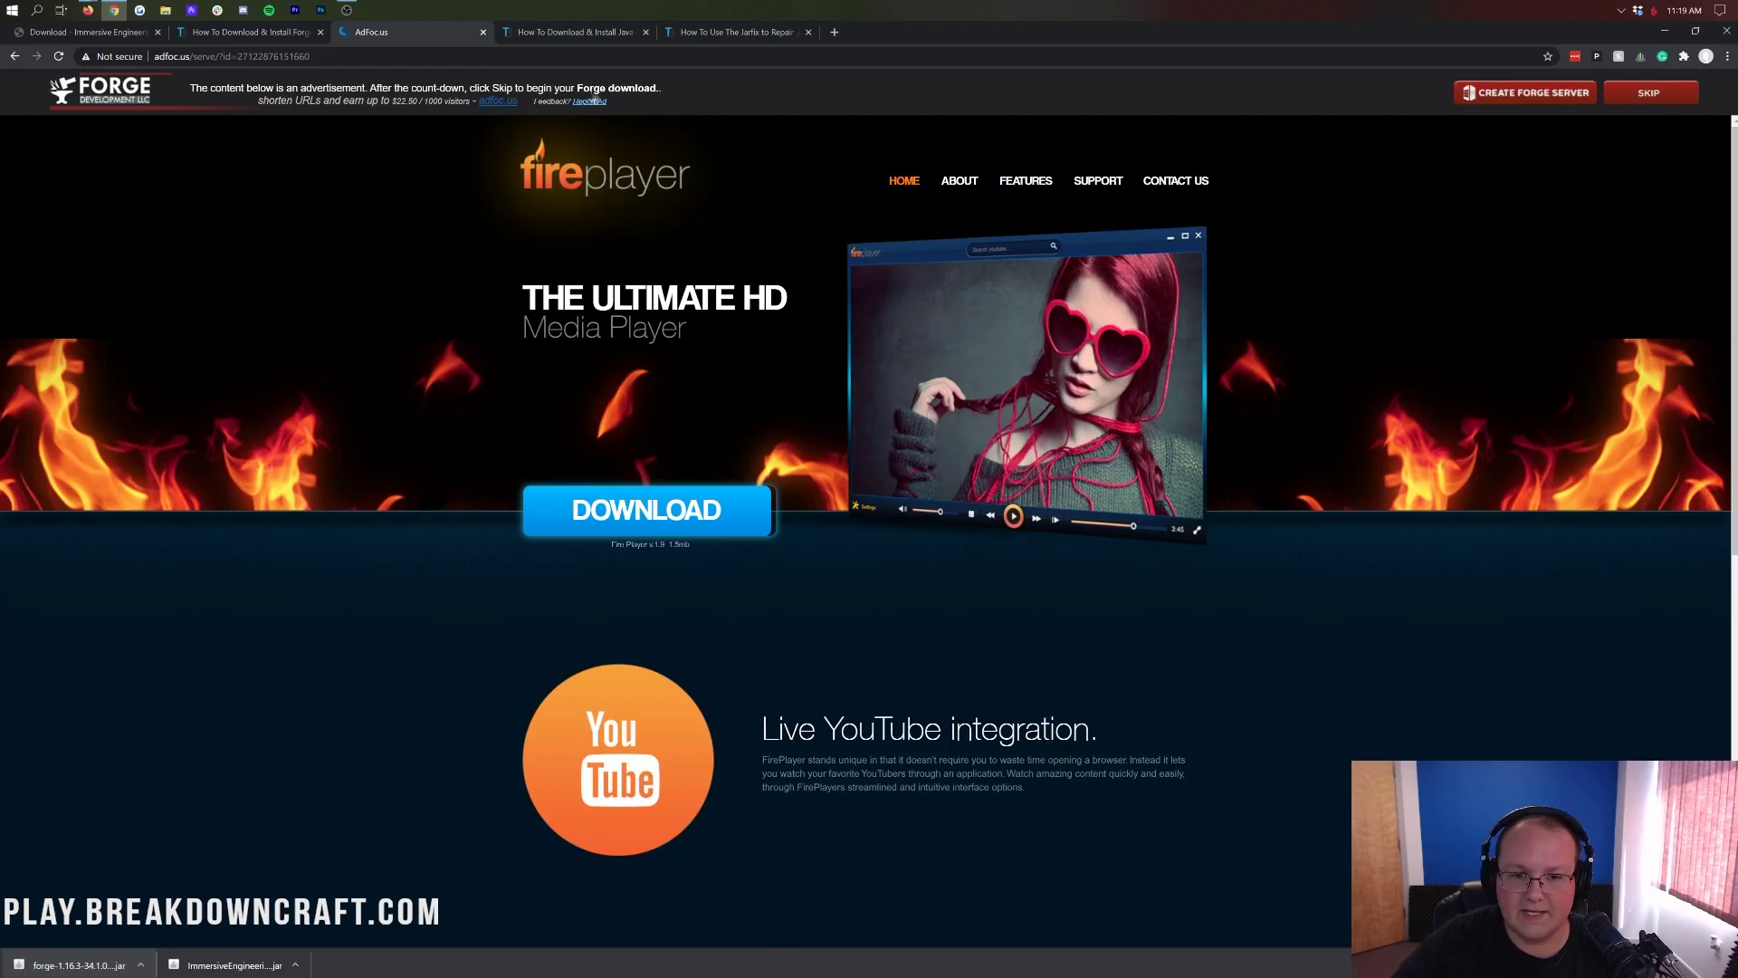
{"action": "left_click", "coordinate": [575, 33]}
Refresh the desktop and place both downloaded jars side by side beside the headlight.
{"action": "left_click", "coordinate": [1665, 31]}
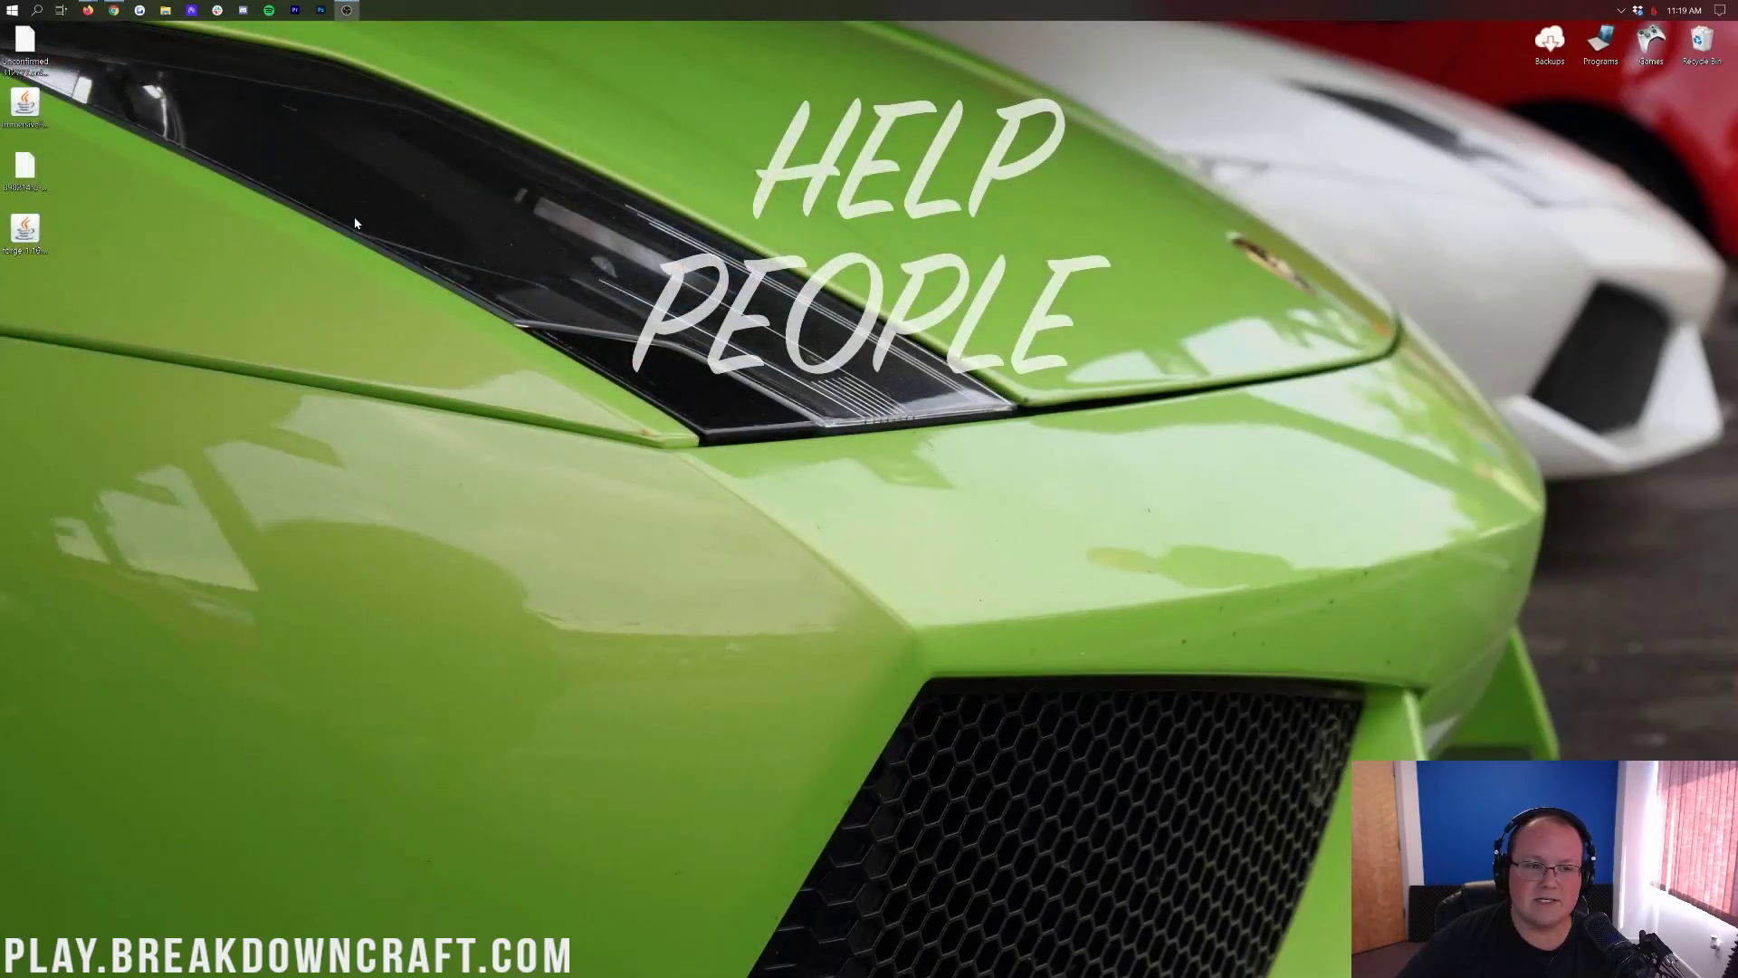
{"action": "right_click", "coordinate": [355, 223]}
{"action": "left_click", "coordinate": [421, 280]}
{"action": "left_click_drag", "start_coordinate": [25, 107], "coordinate": [535, 181]}
{"action": "left_click_drag", "start_coordinate": [25, 231], "coordinate": [647, 194]}
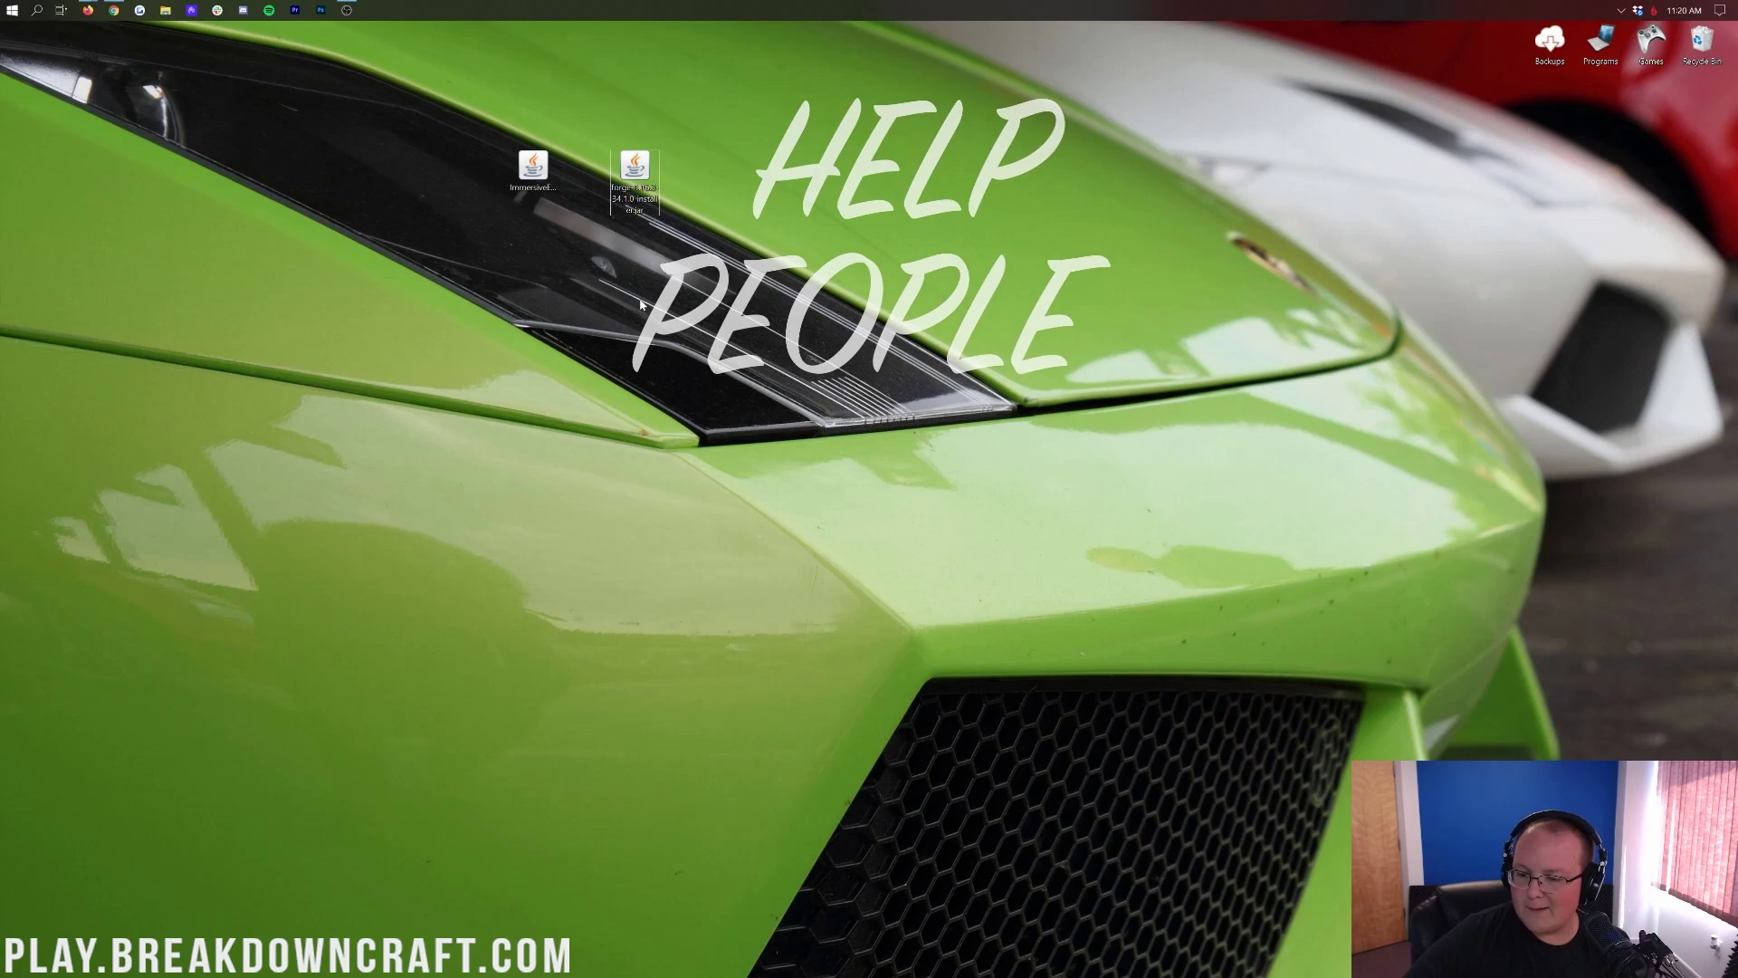
Search Start for 'down' and open the Downloads folder.
{"action": "left_click", "coordinate": [4, 5]}
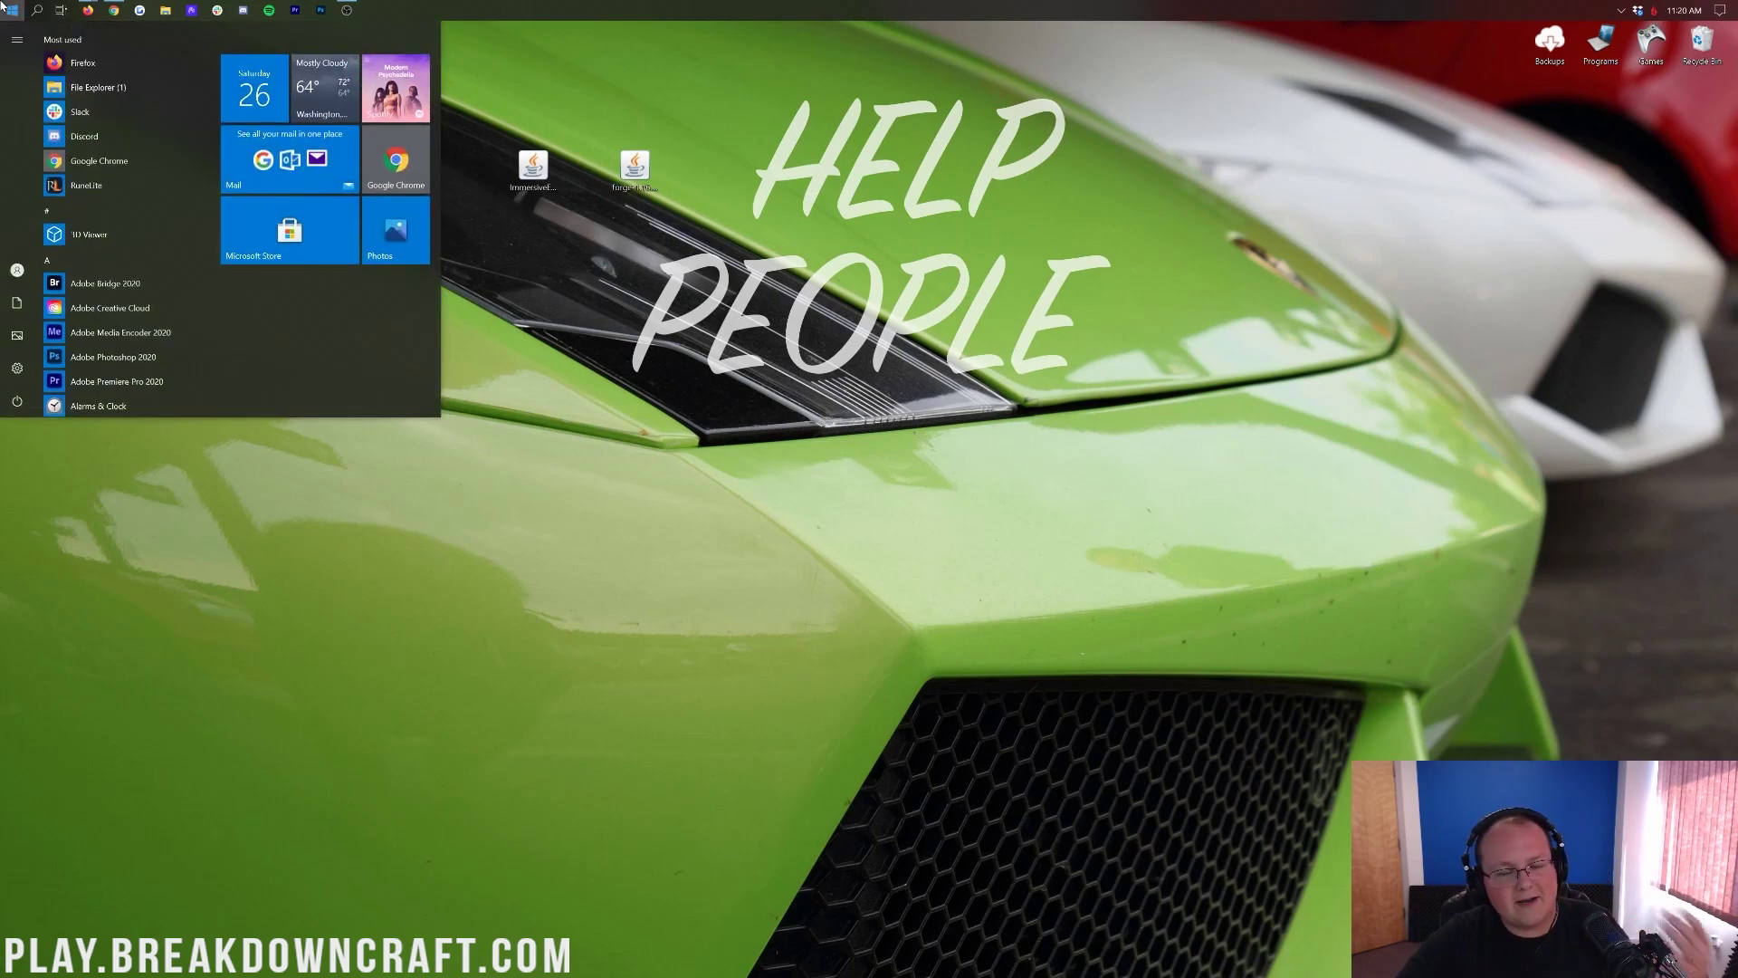
{"action": "left_click", "coordinate": [4, 6]}
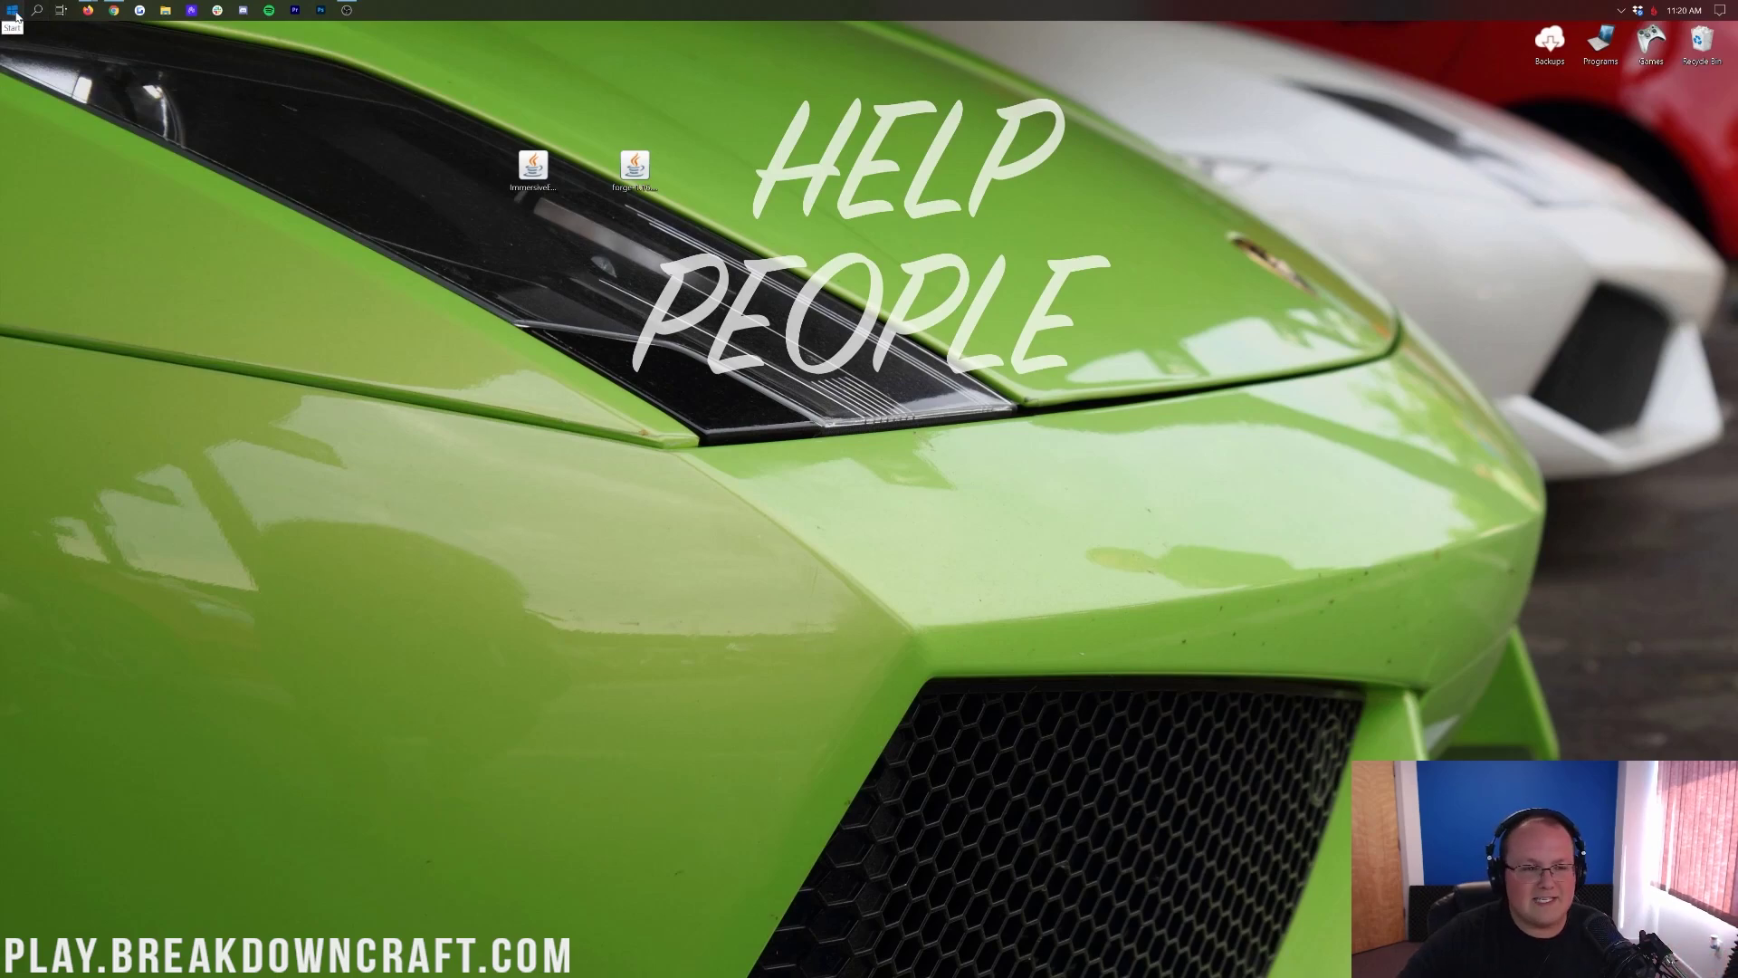
{"action": "left_click", "coordinate": [17, 15]}
{"action": "type", "text": "down"}
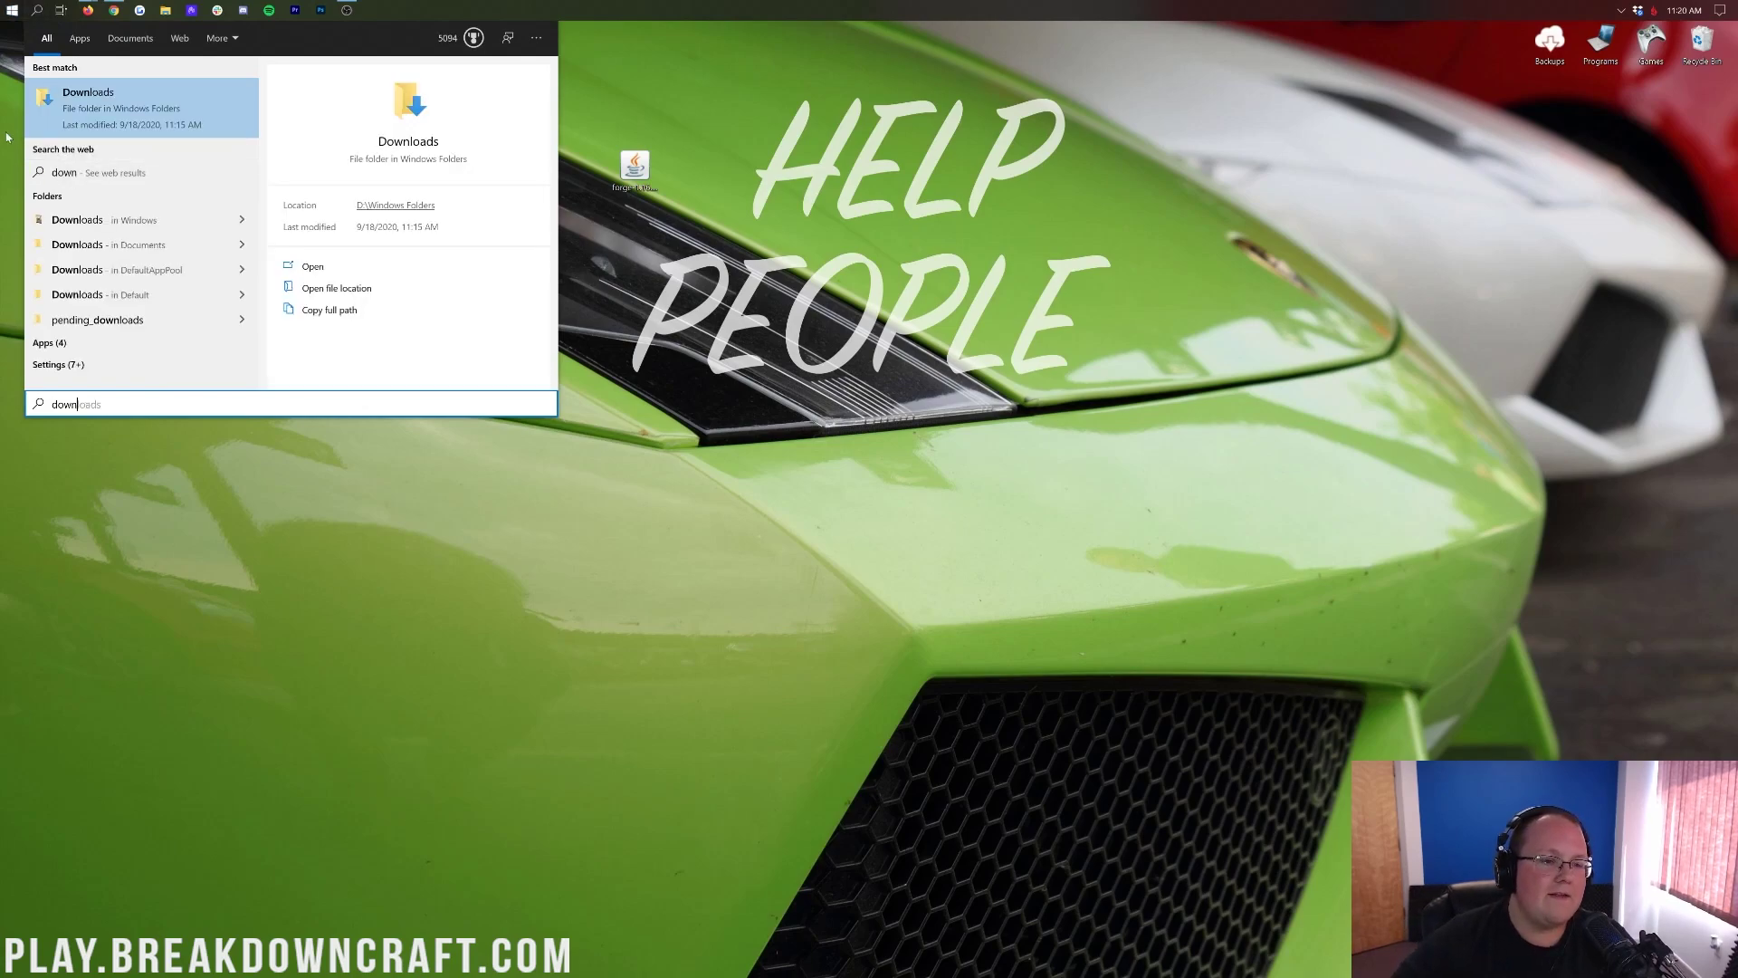
{"action": "left_click", "coordinate": [104, 109]}
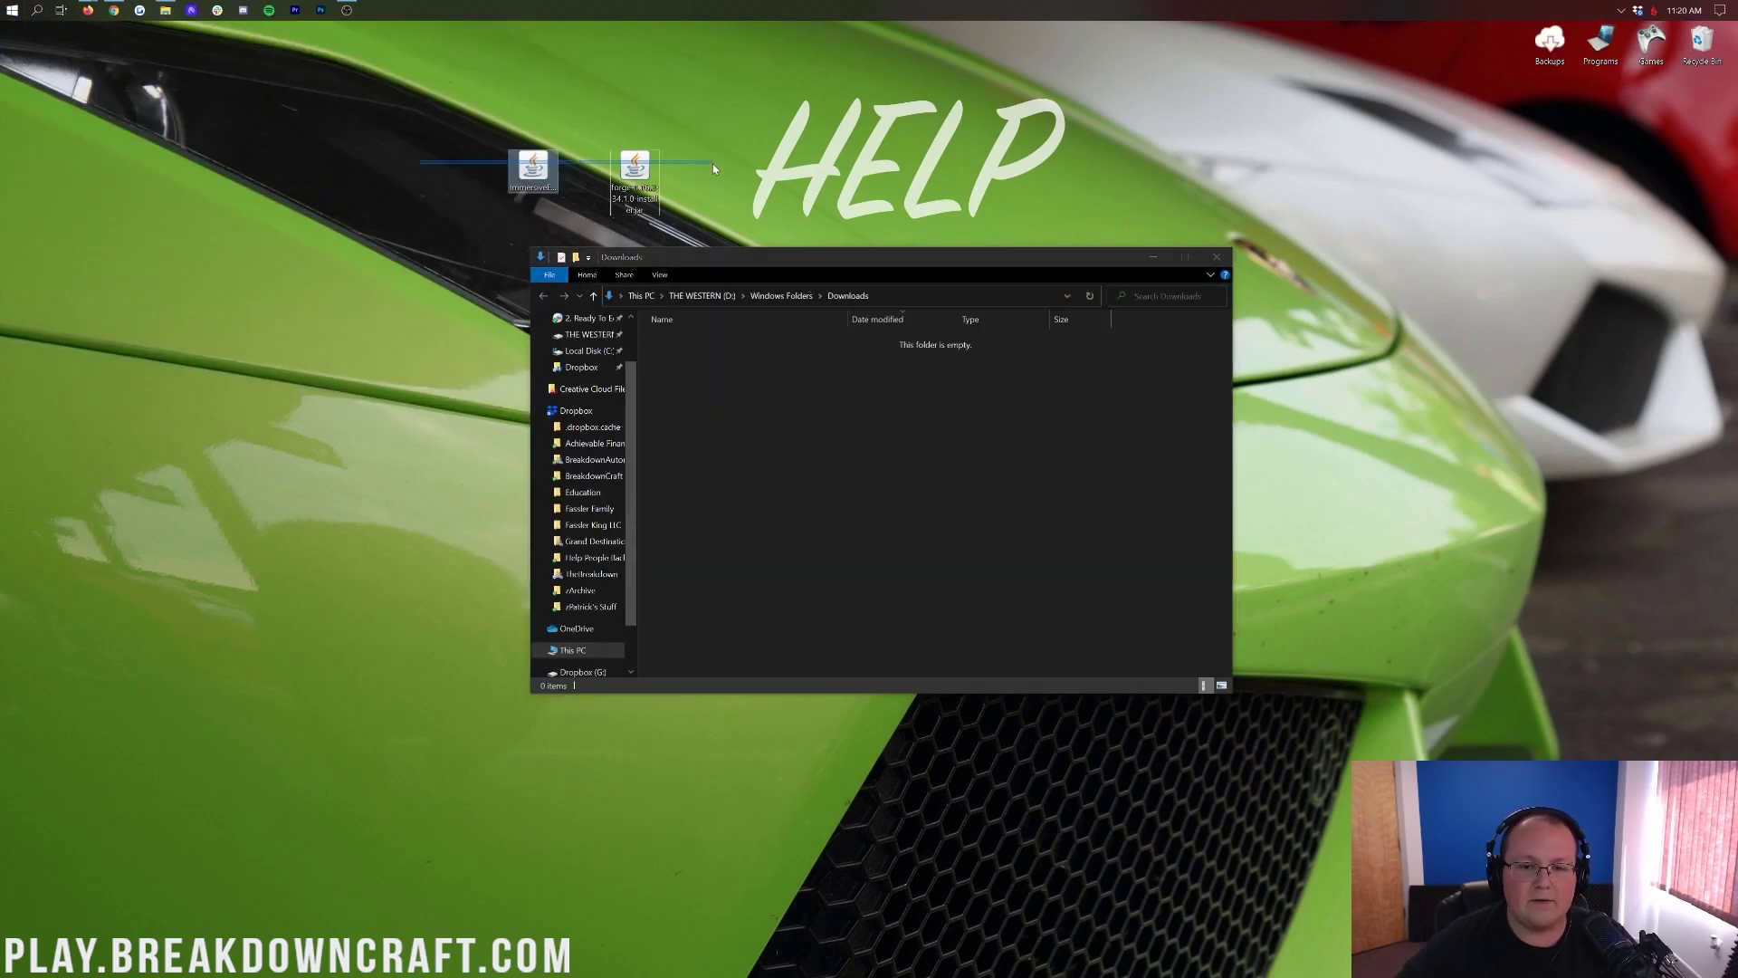
{"action": "mouse_move", "coordinate": [635, 167]}
{"action": "left_mouse_down"}
{"action": "mouse_move", "coordinate": [894, 482]}
{"action": "mouse_move", "coordinate": [764, 448]}
{"action": "mouse_move", "coordinate": [967, 315]}
{"action": "mouse_move", "coordinate": [647, 177]}
{"action": "left_mouse_up"}
Close the Downloads window and dismiss the Open with dialog for the Forge installer jar.
{"action": "left_click", "coordinate": [1217, 257]}
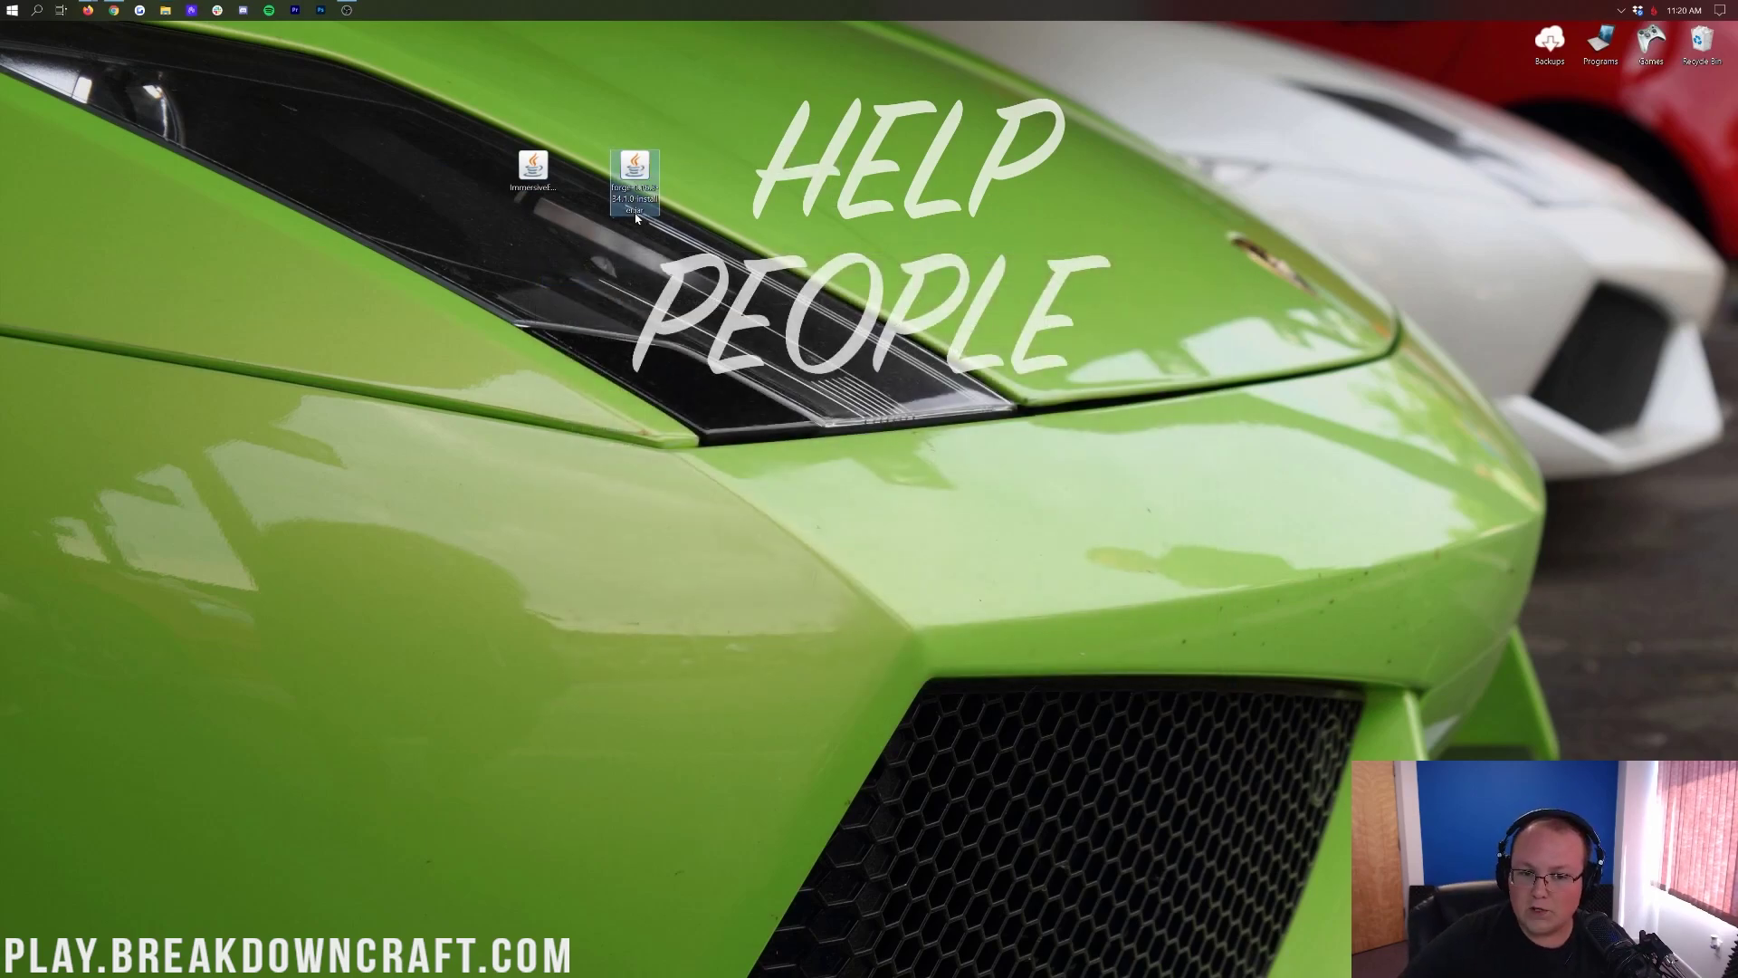
{"action": "right_click", "coordinate": [636, 172]}
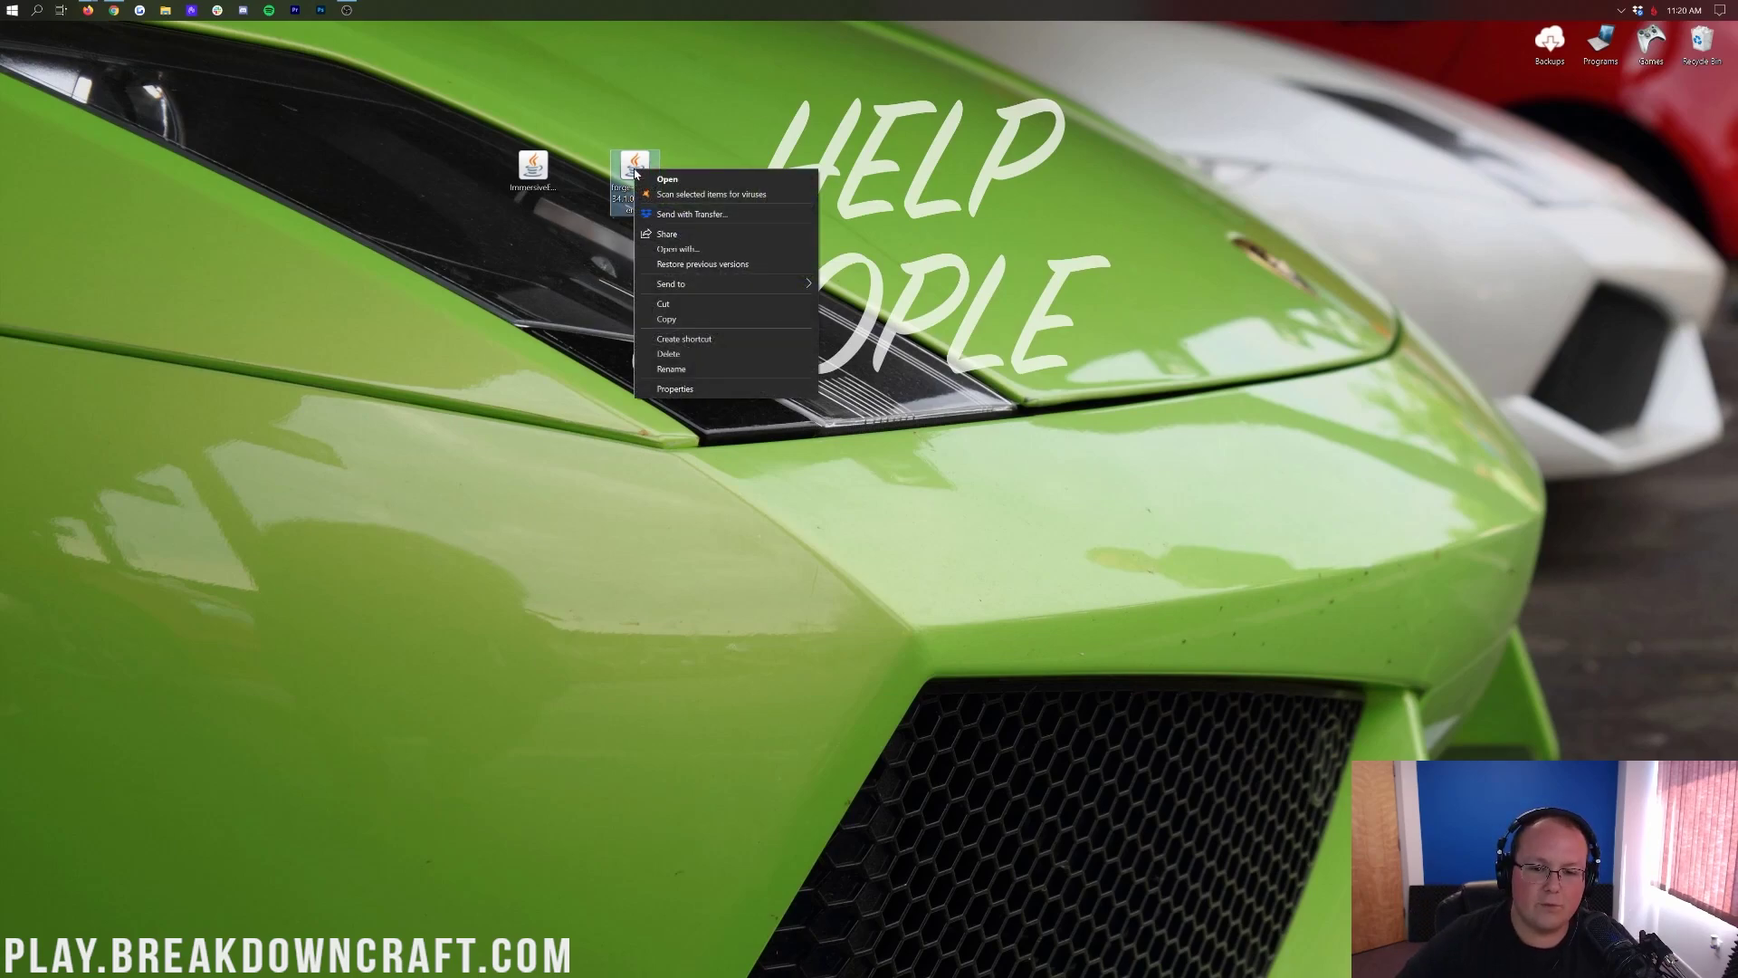
{"action": "left_click", "coordinate": [679, 249]}
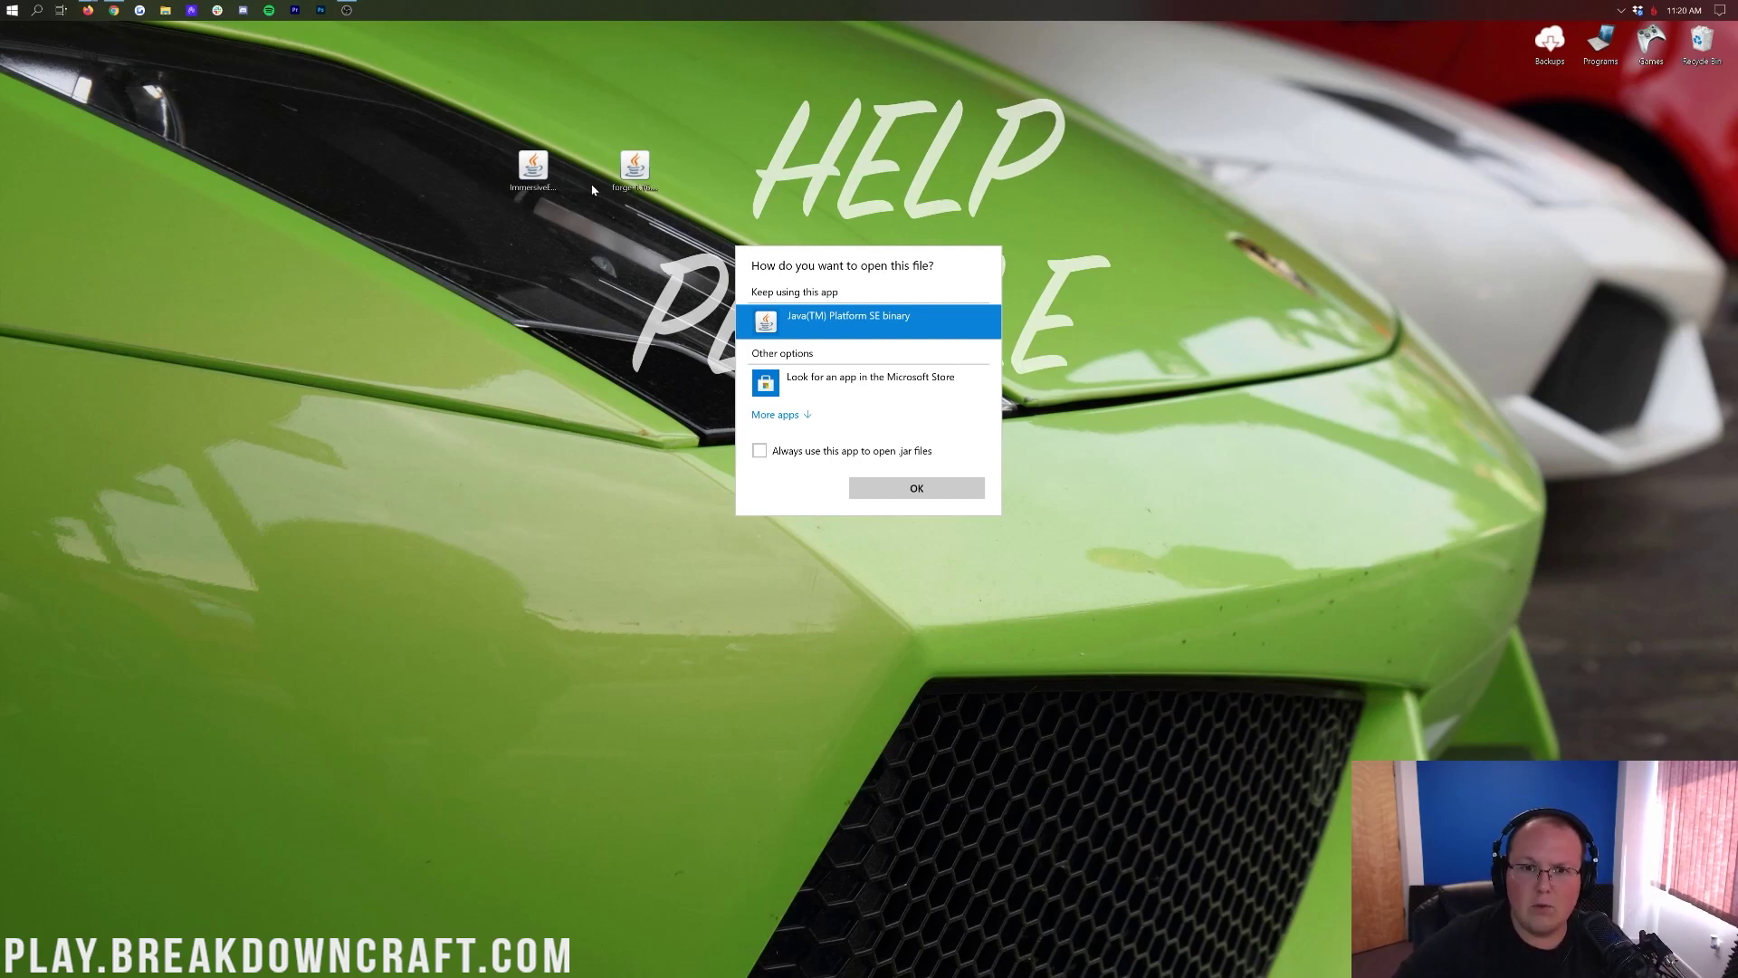
{"action": "key", "text": "Escape"}
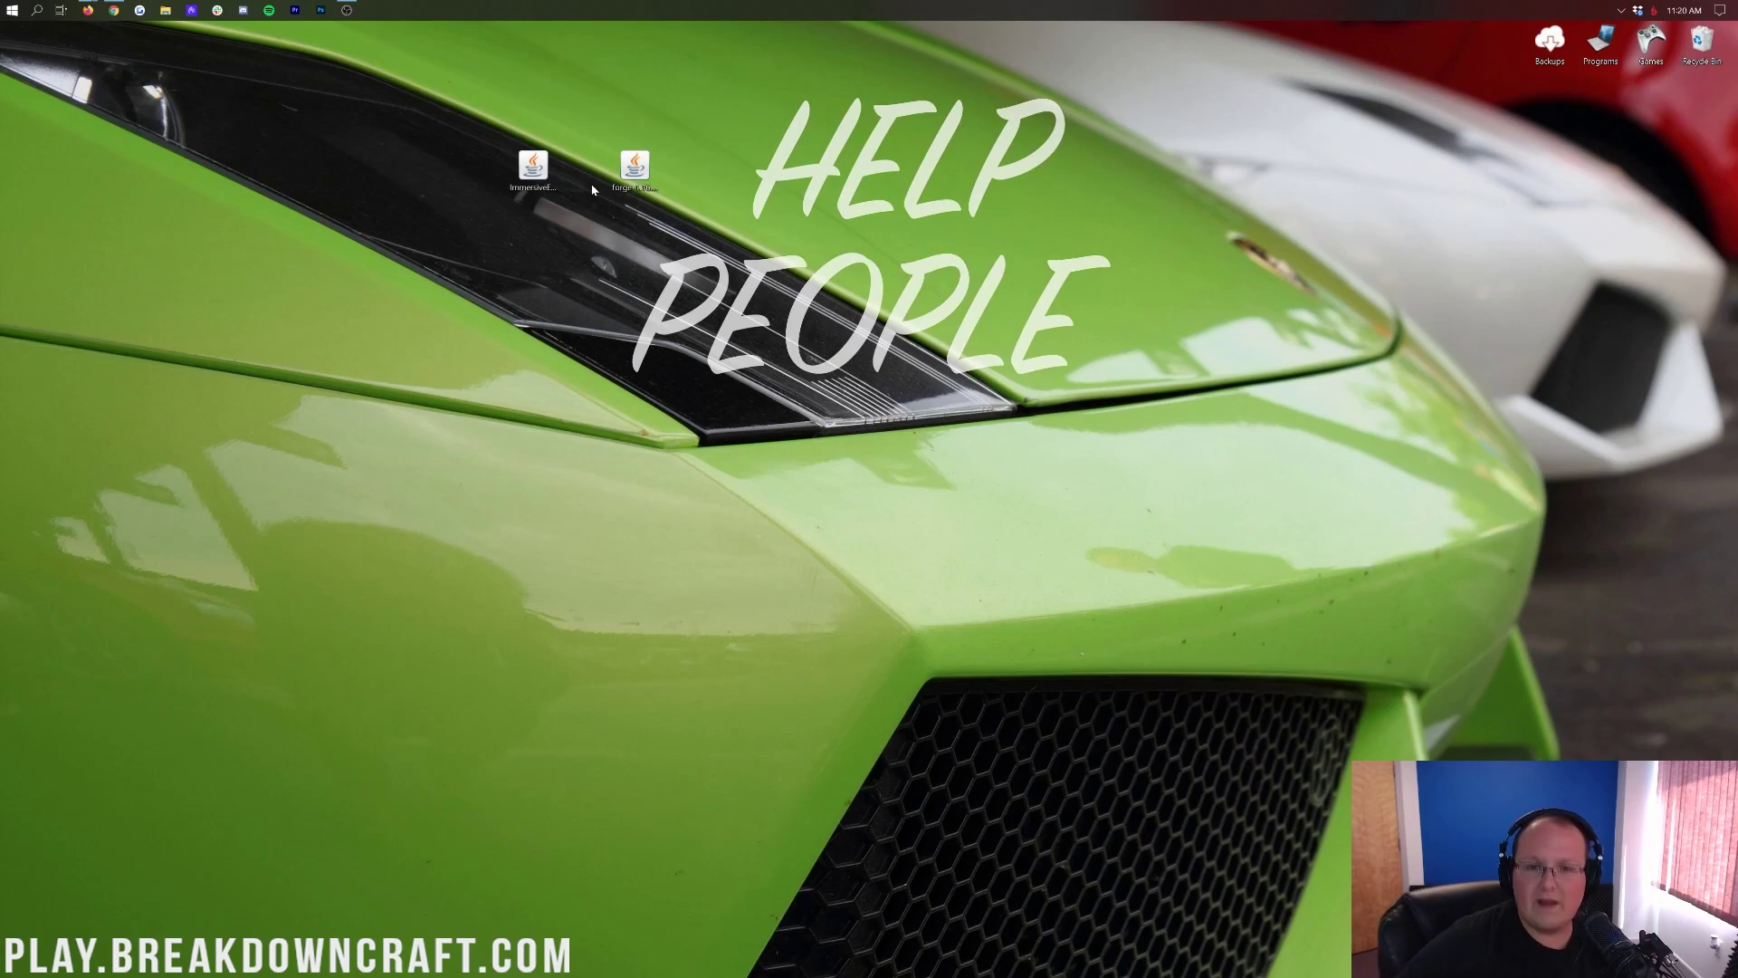
{"action": "left_click", "coordinate": [117, 9]}
{"action": "scroll", "coordinate": [425, 416], "scroll_direction": "down", "scroll_amount": 4}
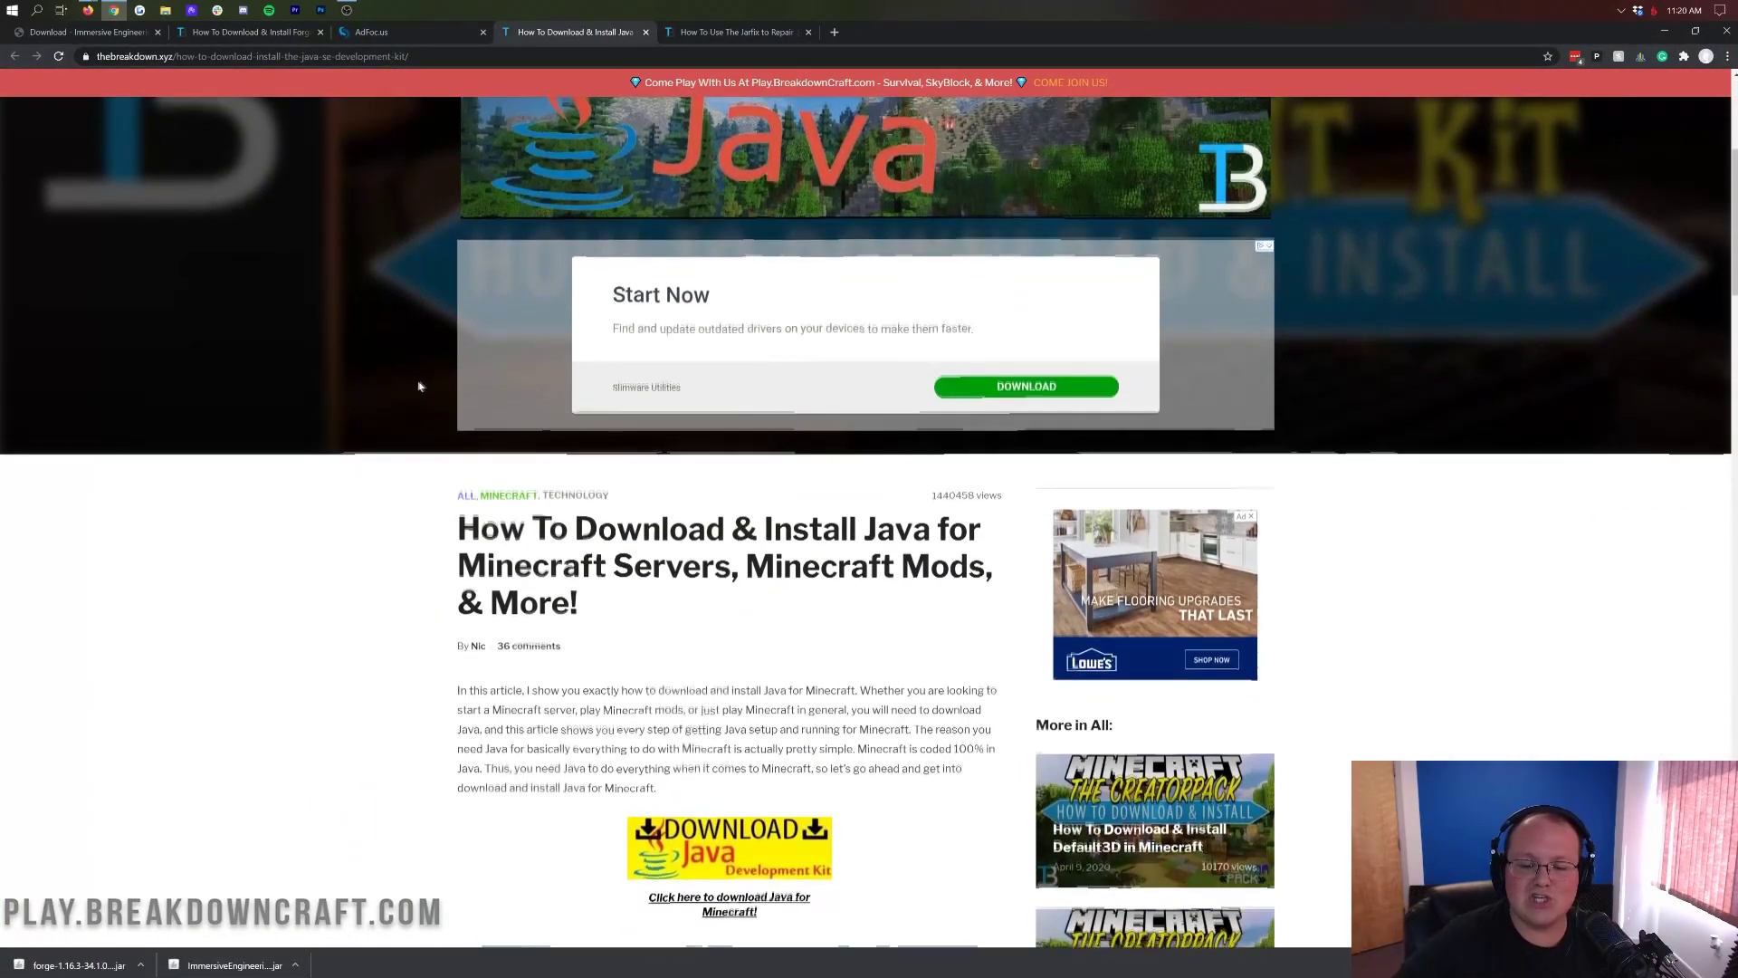
{"action": "scroll", "coordinate": [419, 387], "scroll_direction": "down", "scroll_amount": 1}
{"action": "left_click_drag", "start_coordinate": [747, 435], "coordinate": [1003, 453]}
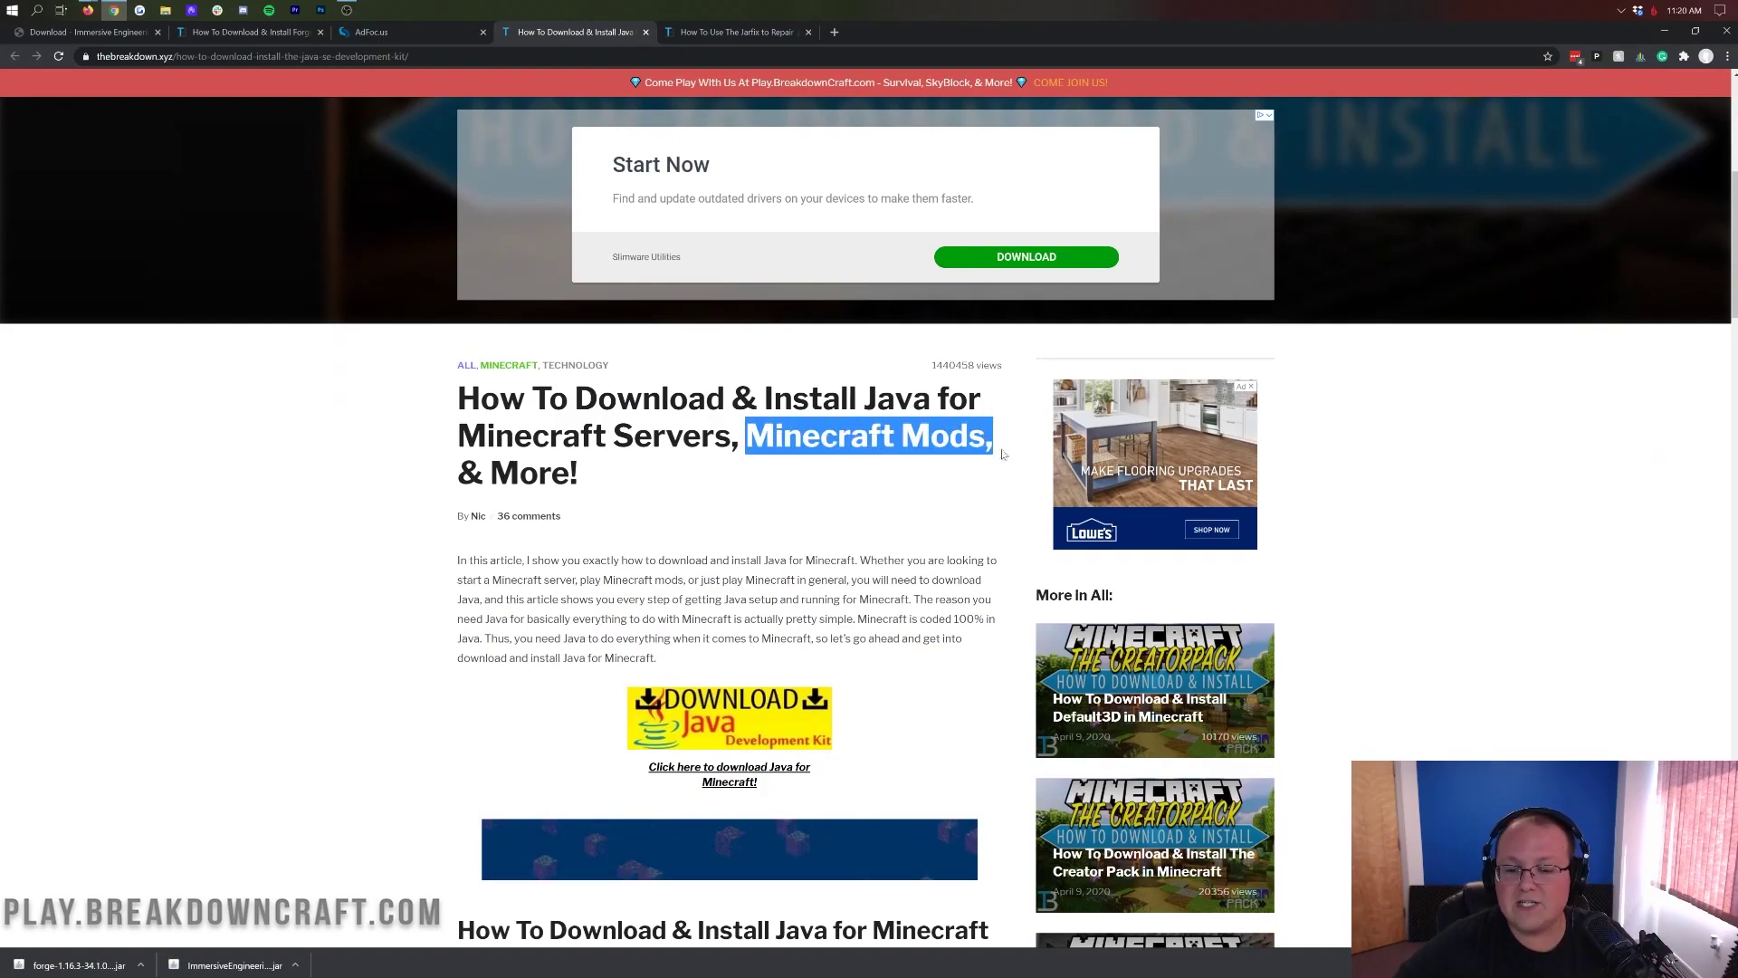
{"action": "left_click", "coordinate": [1004, 454]}
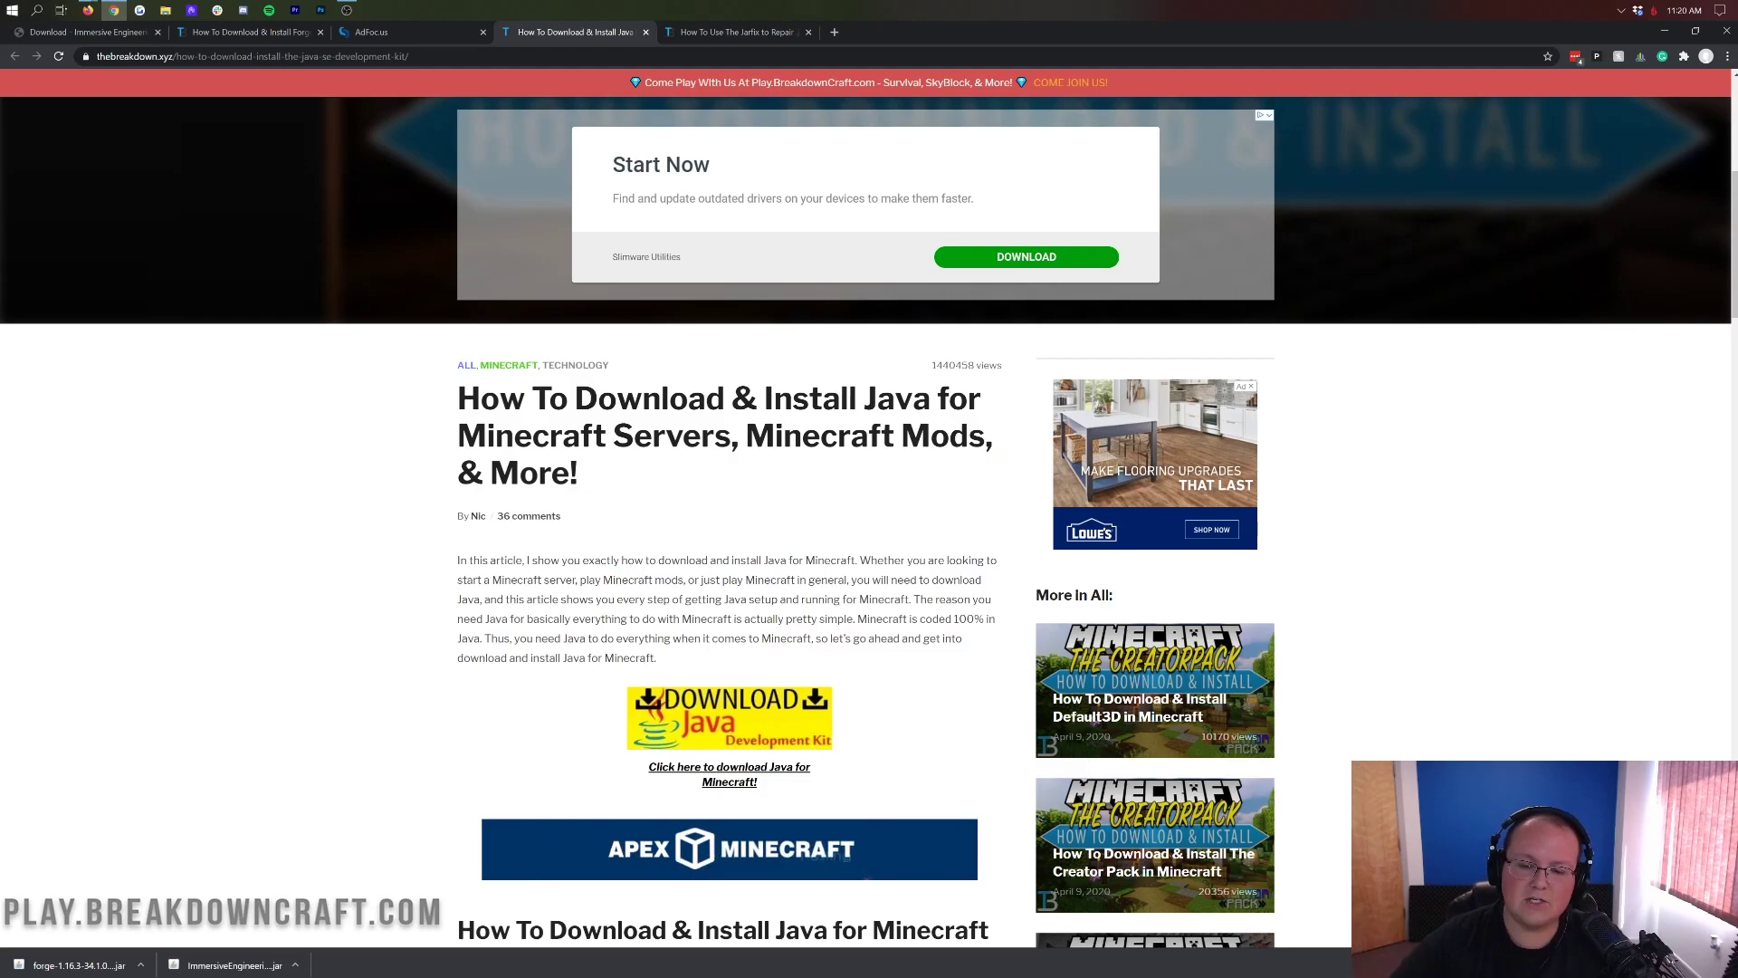
{"action": "scroll", "coordinate": [948, 378], "scroll_direction": "down", "scroll_amount": 7}
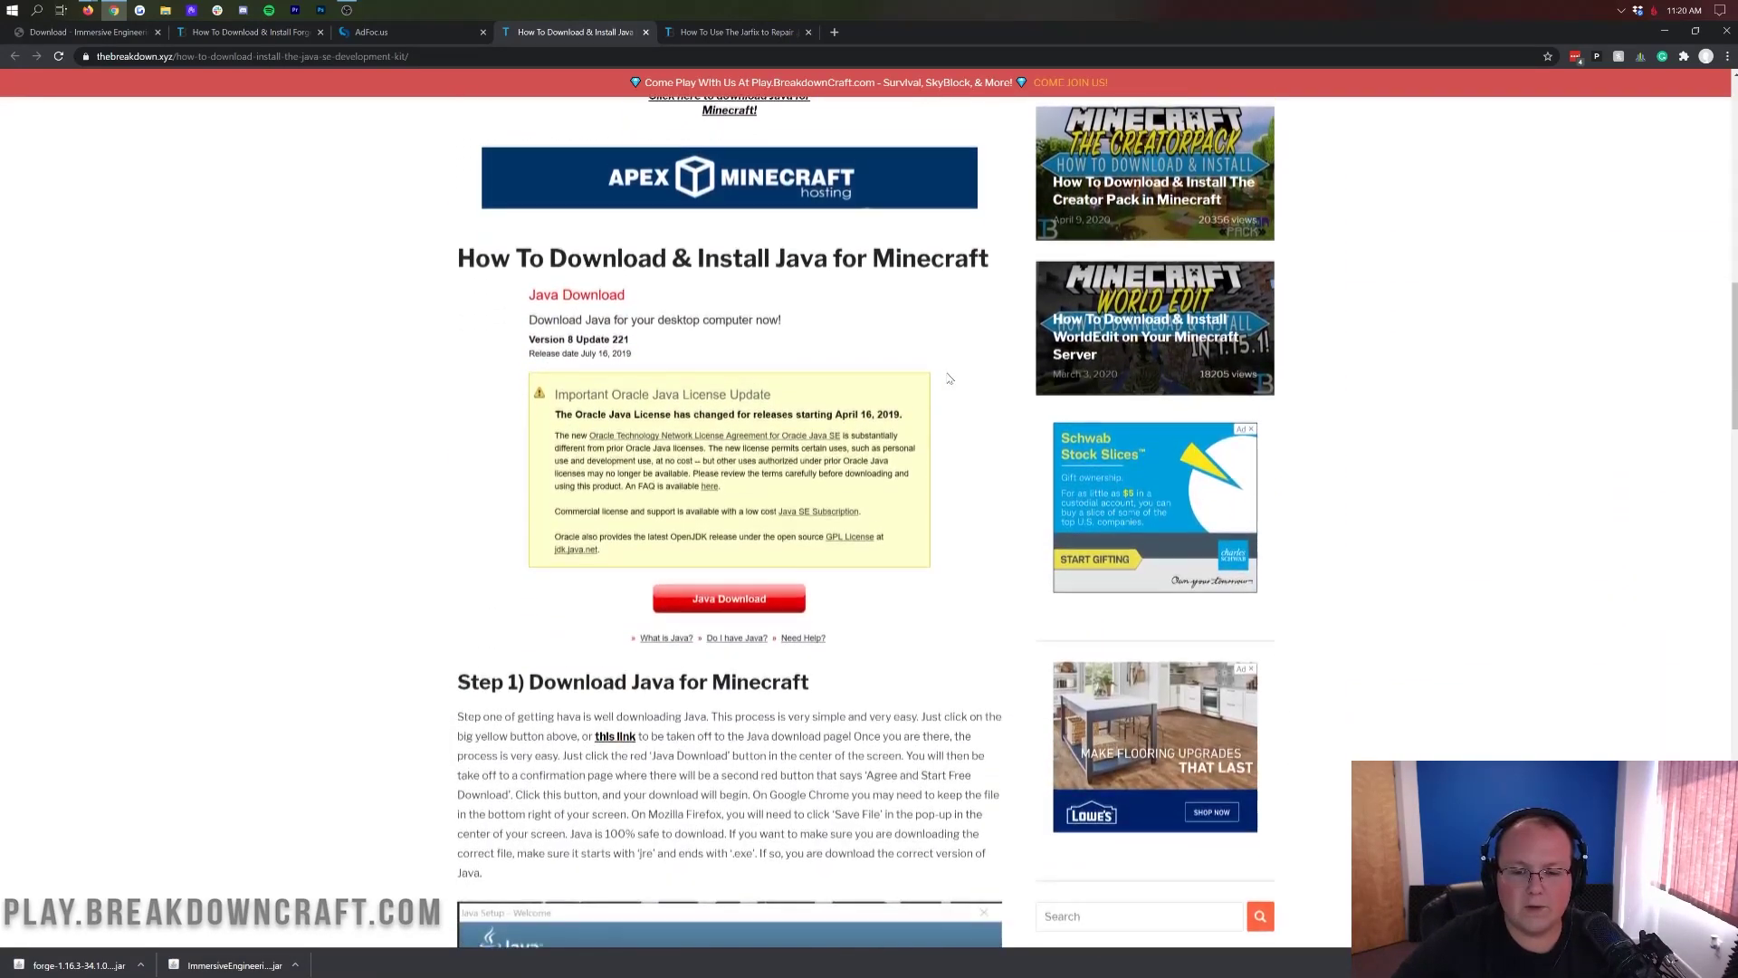
{"action": "scroll", "coordinate": [949, 378], "scroll_direction": "down", "scroll_amount": 12}
{"action": "scroll", "coordinate": [847, 485], "scroll_direction": "up", "scroll_amount": 7}
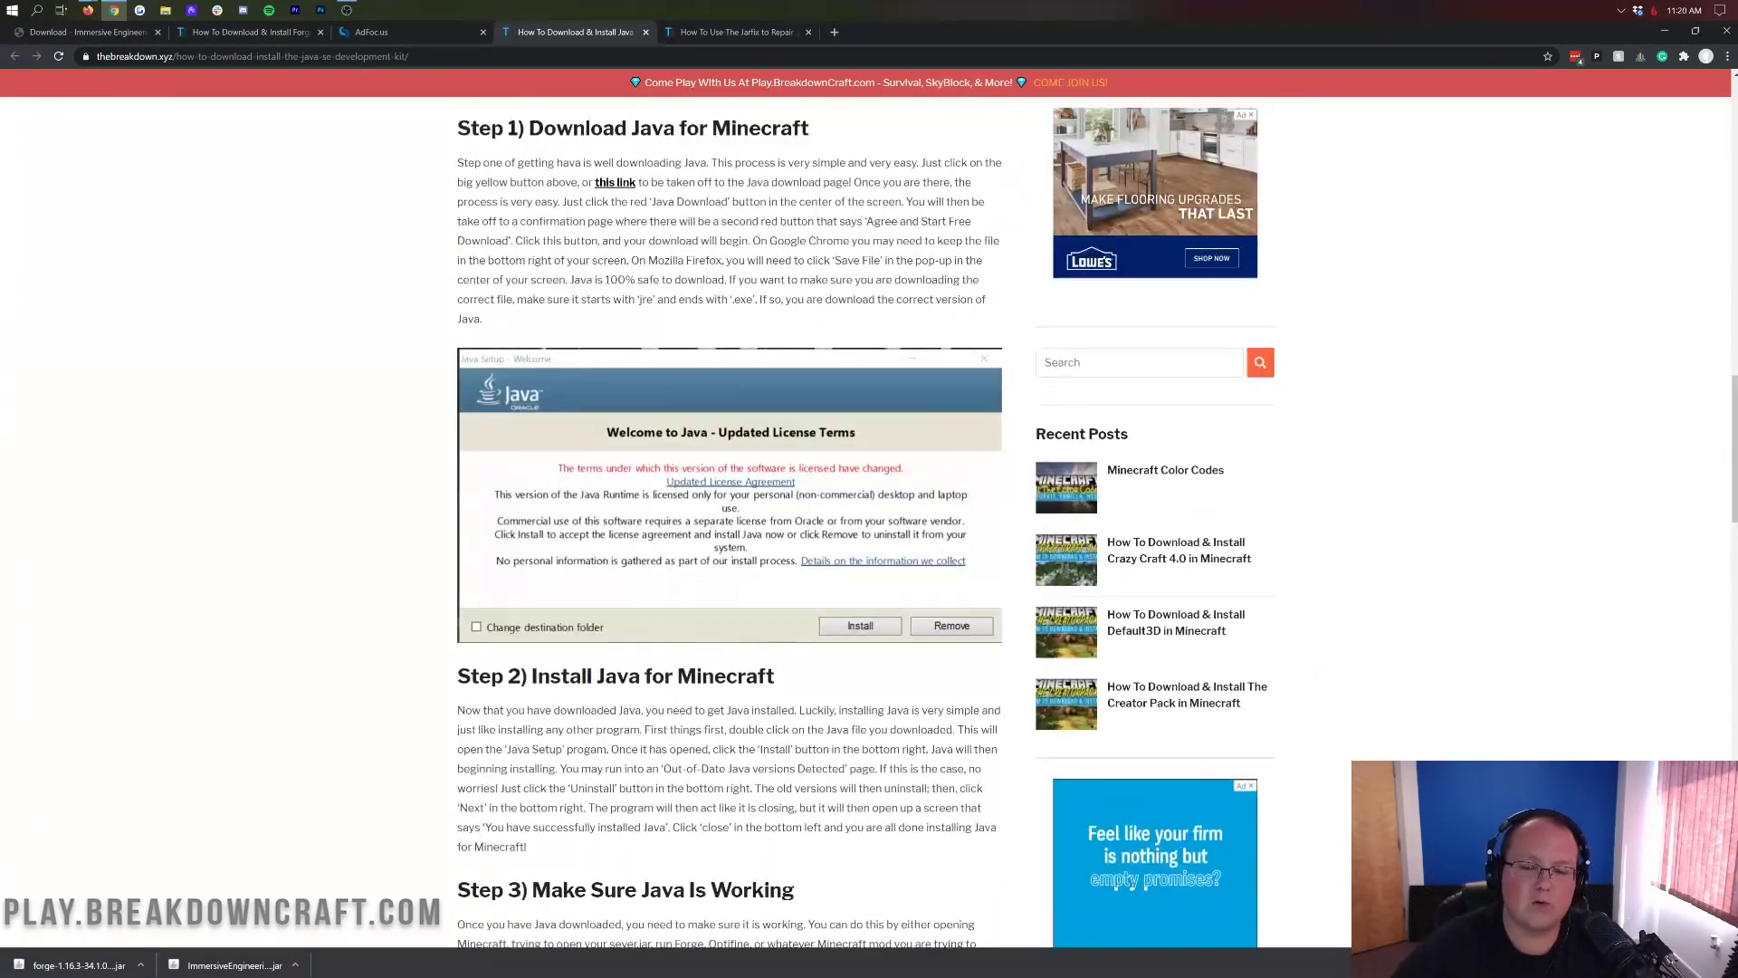
{"action": "scroll", "coordinate": [819, 484], "scroll_direction": "up", "scroll_amount": 15}
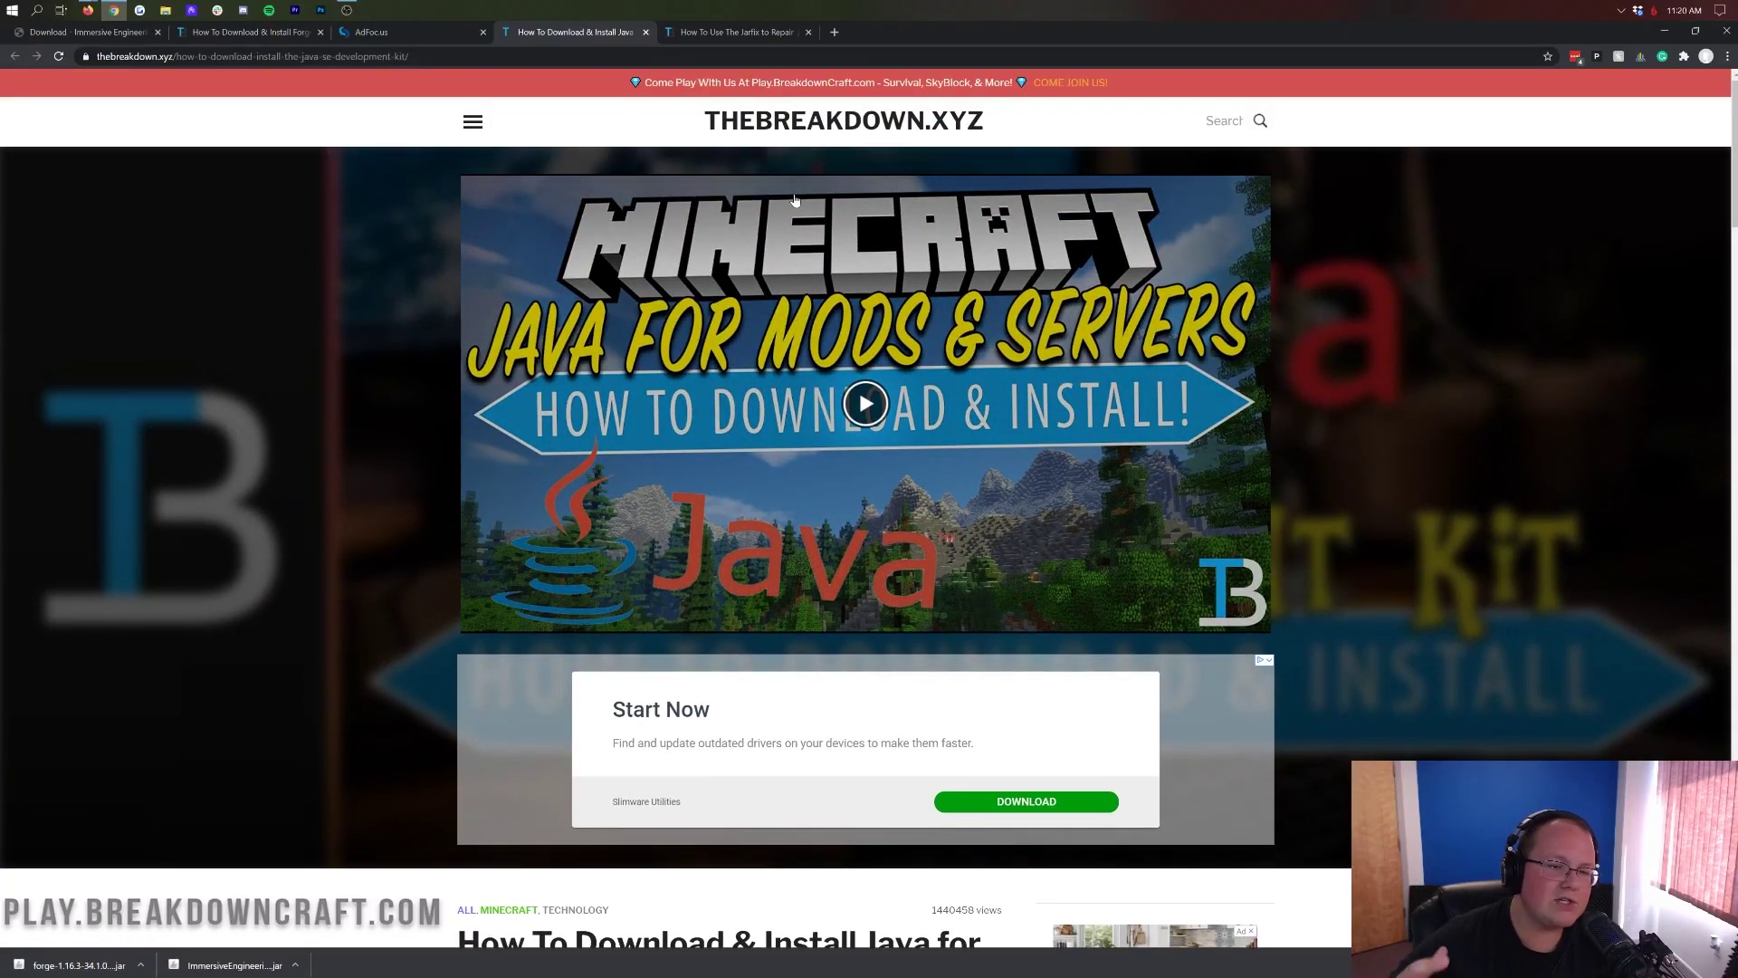
{"action": "key", "text": "ctrl+Tab"}
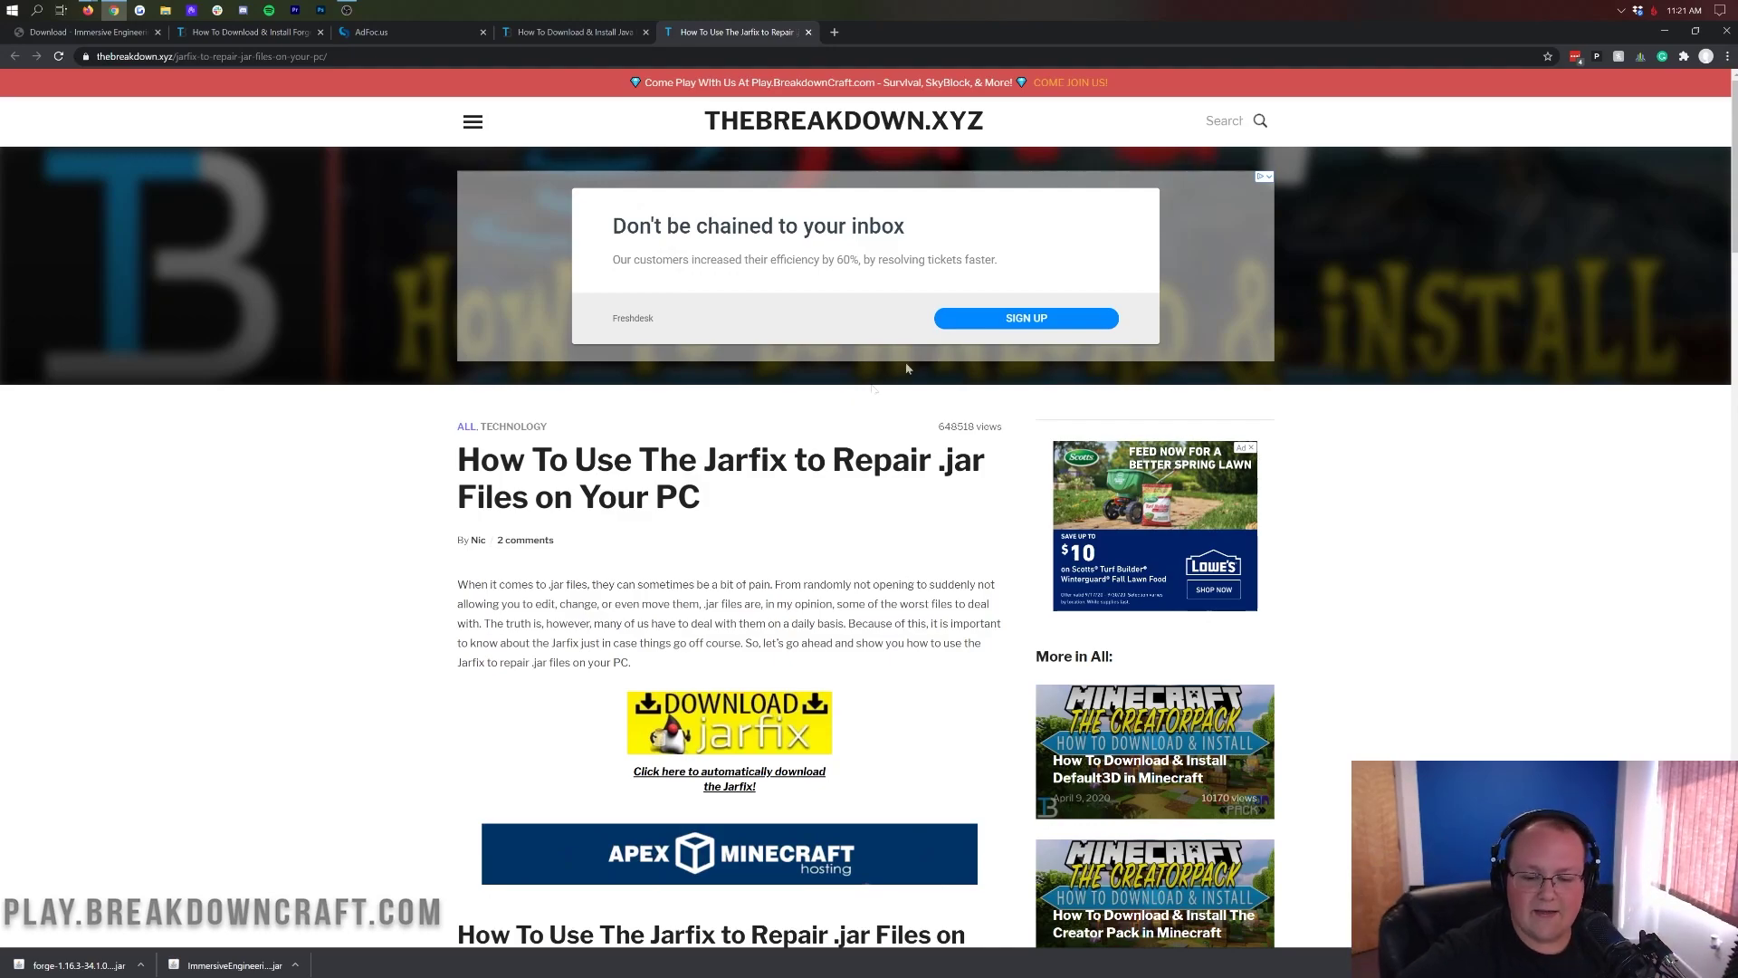
Run the Forge installer with Java and install the 1.16.3-forge-34.1.0 client profile.
{"action": "key", "text": "super+d"}
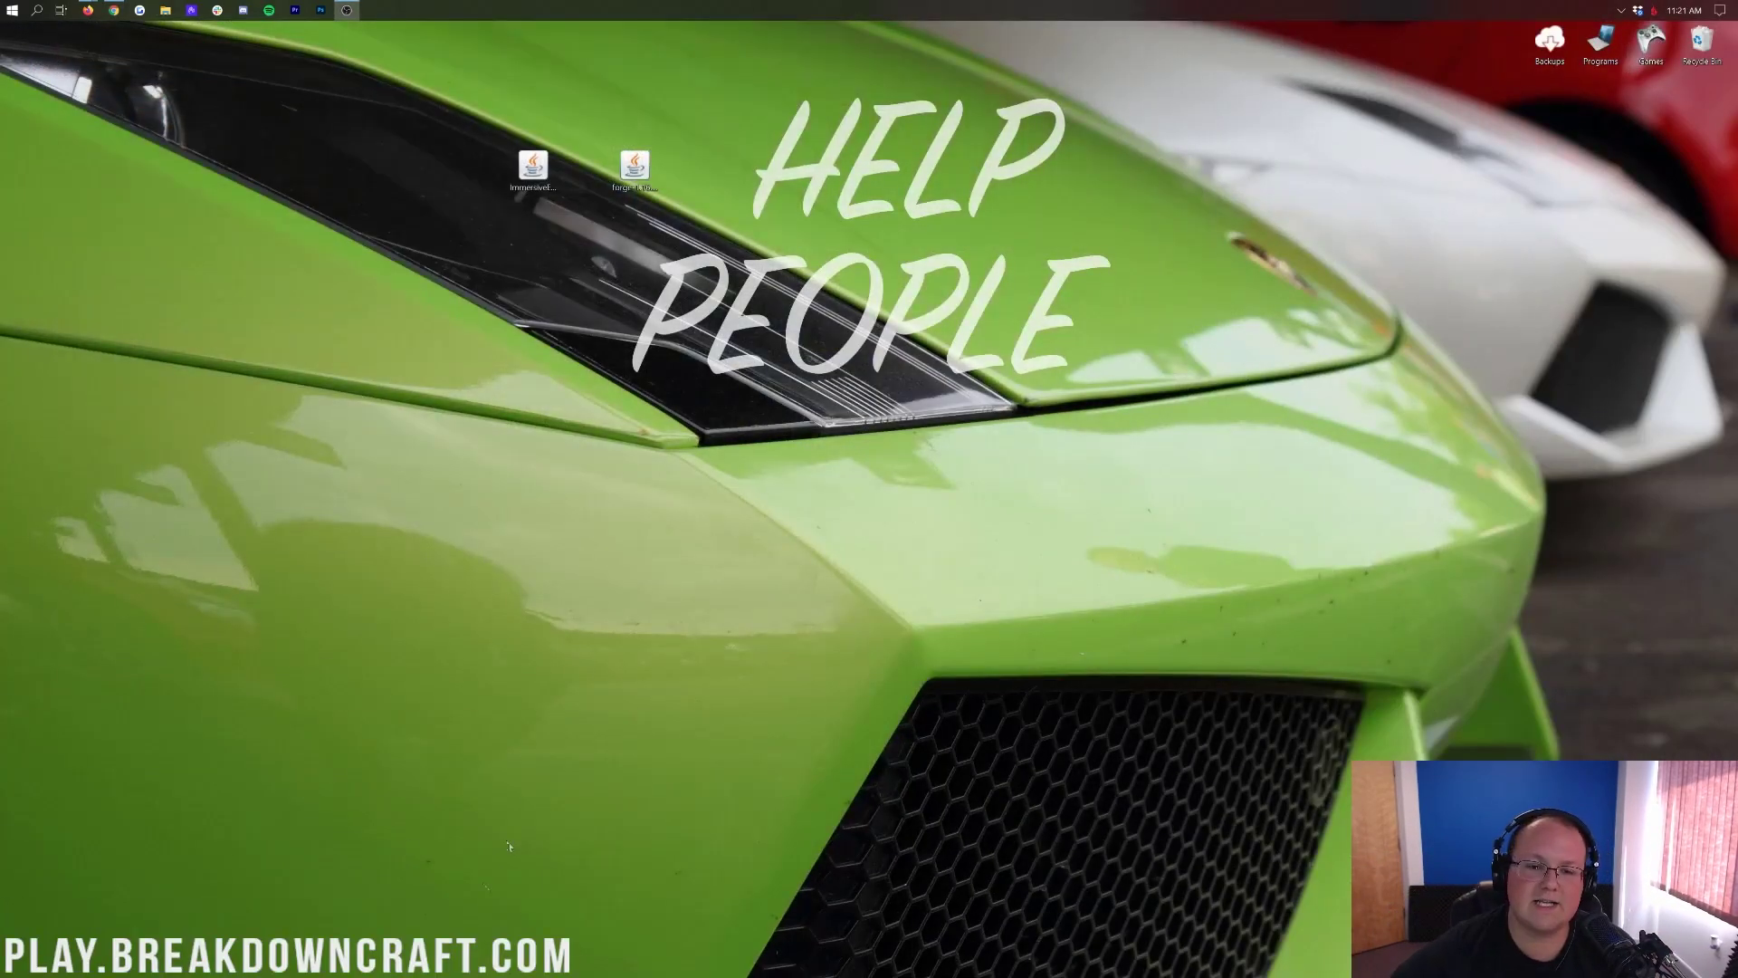
{"action": "left_click", "coordinate": [634, 166]}
{"action": "right_click", "coordinate": [634, 167]}
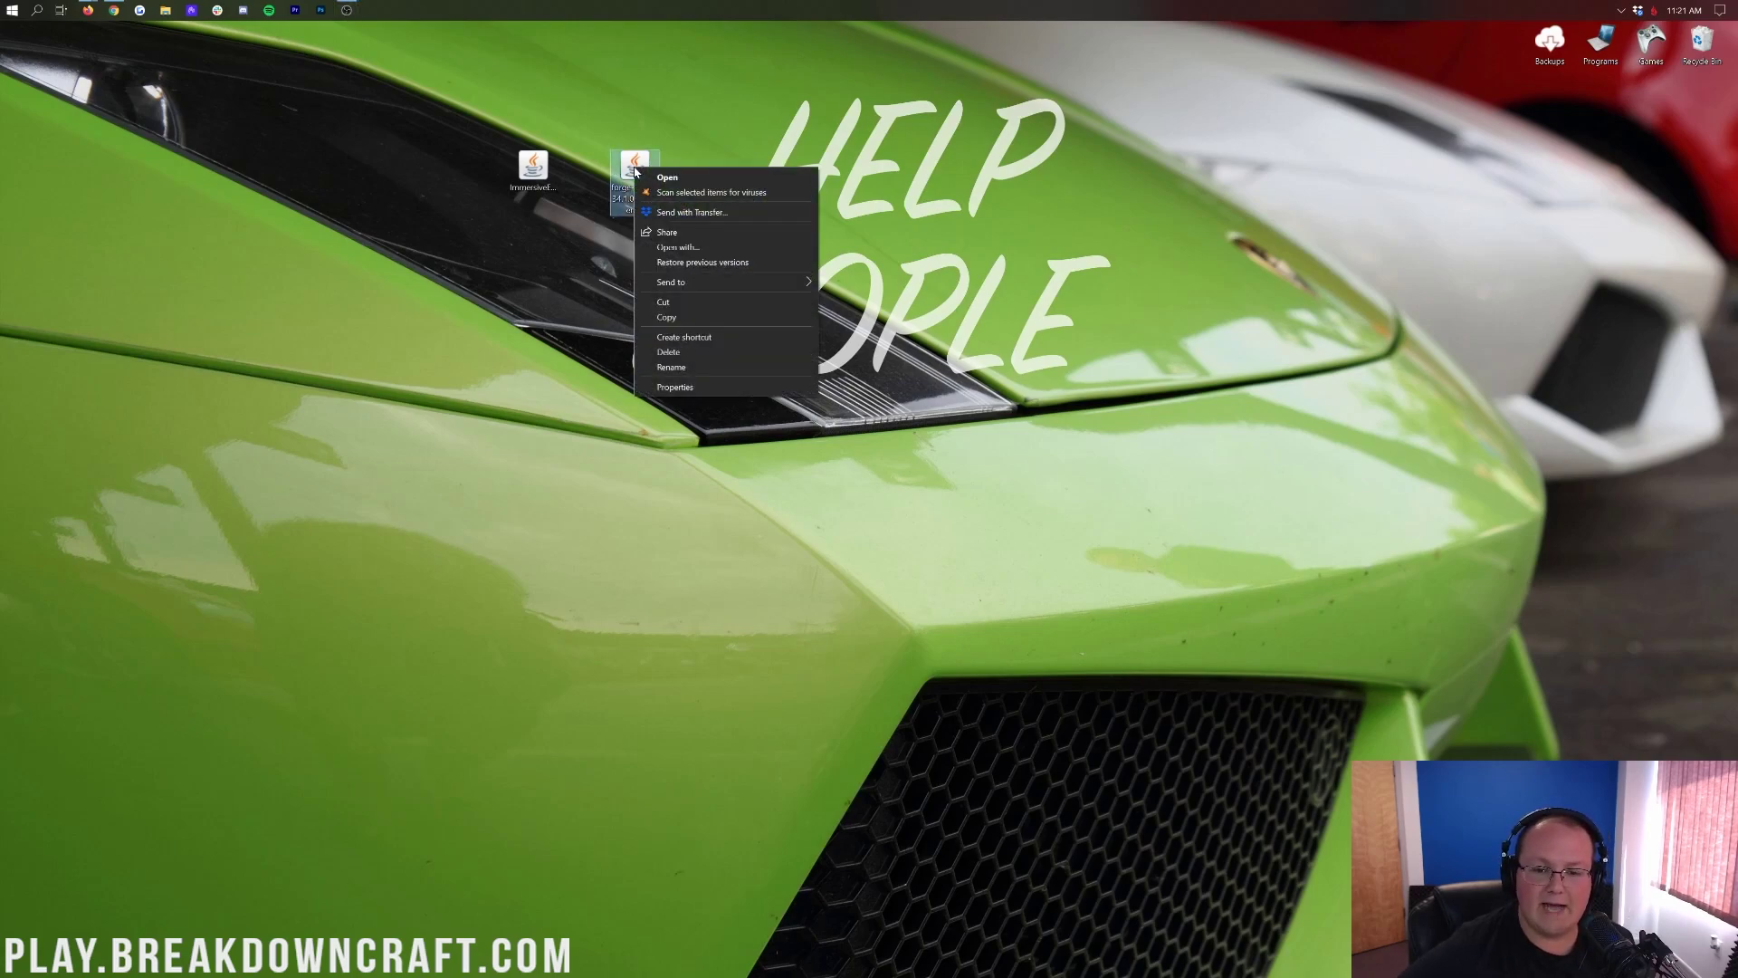
{"action": "left_click", "coordinate": [673, 247]}
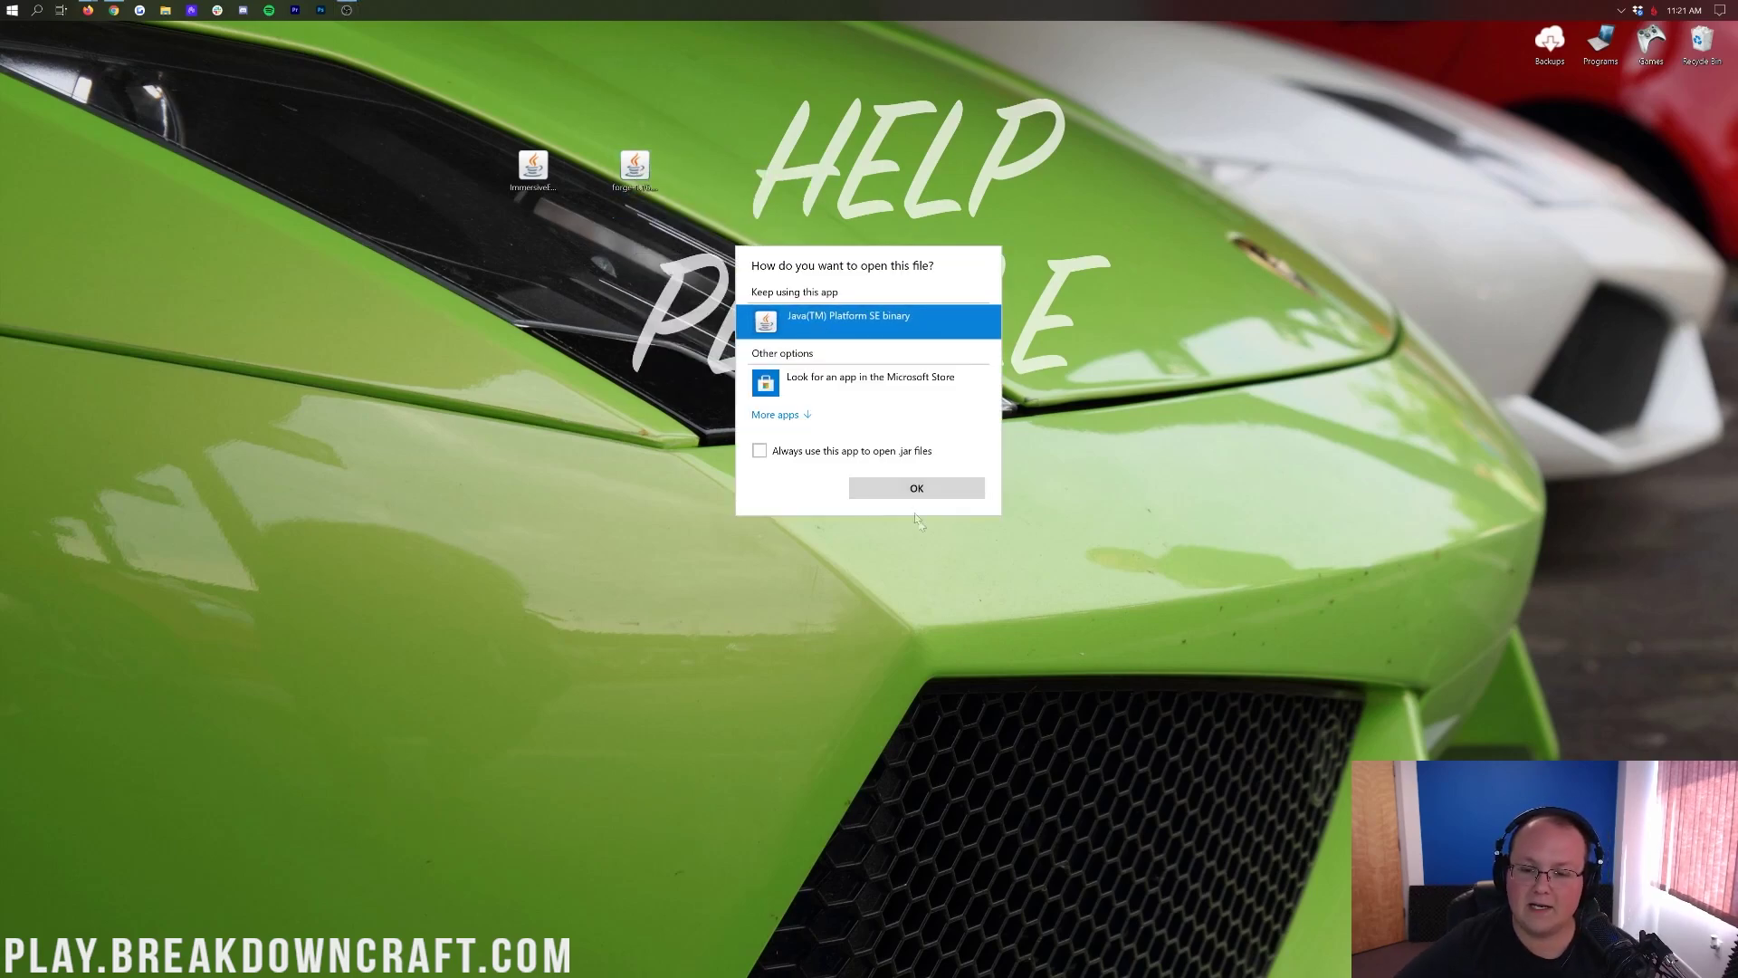
{"action": "left_click", "coordinate": [922, 488]}
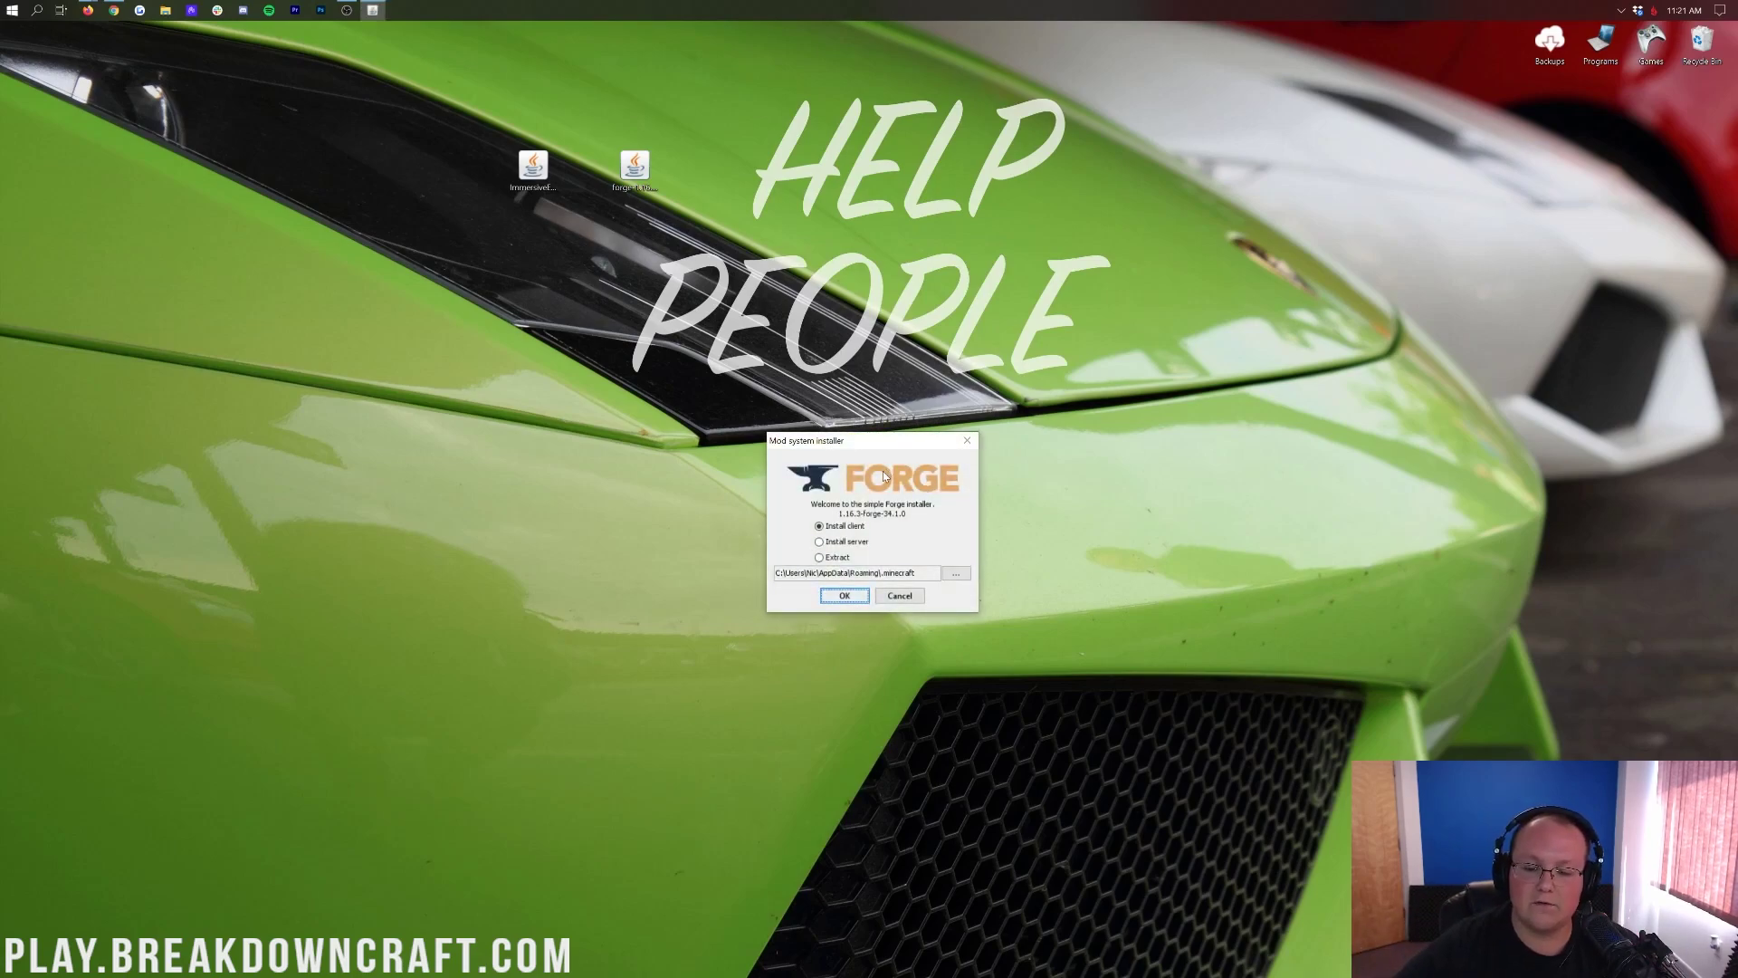
{"action": "left_click", "coordinate": [855, 527]}
{"action": "left_click", "coordinate": [845, 596]}
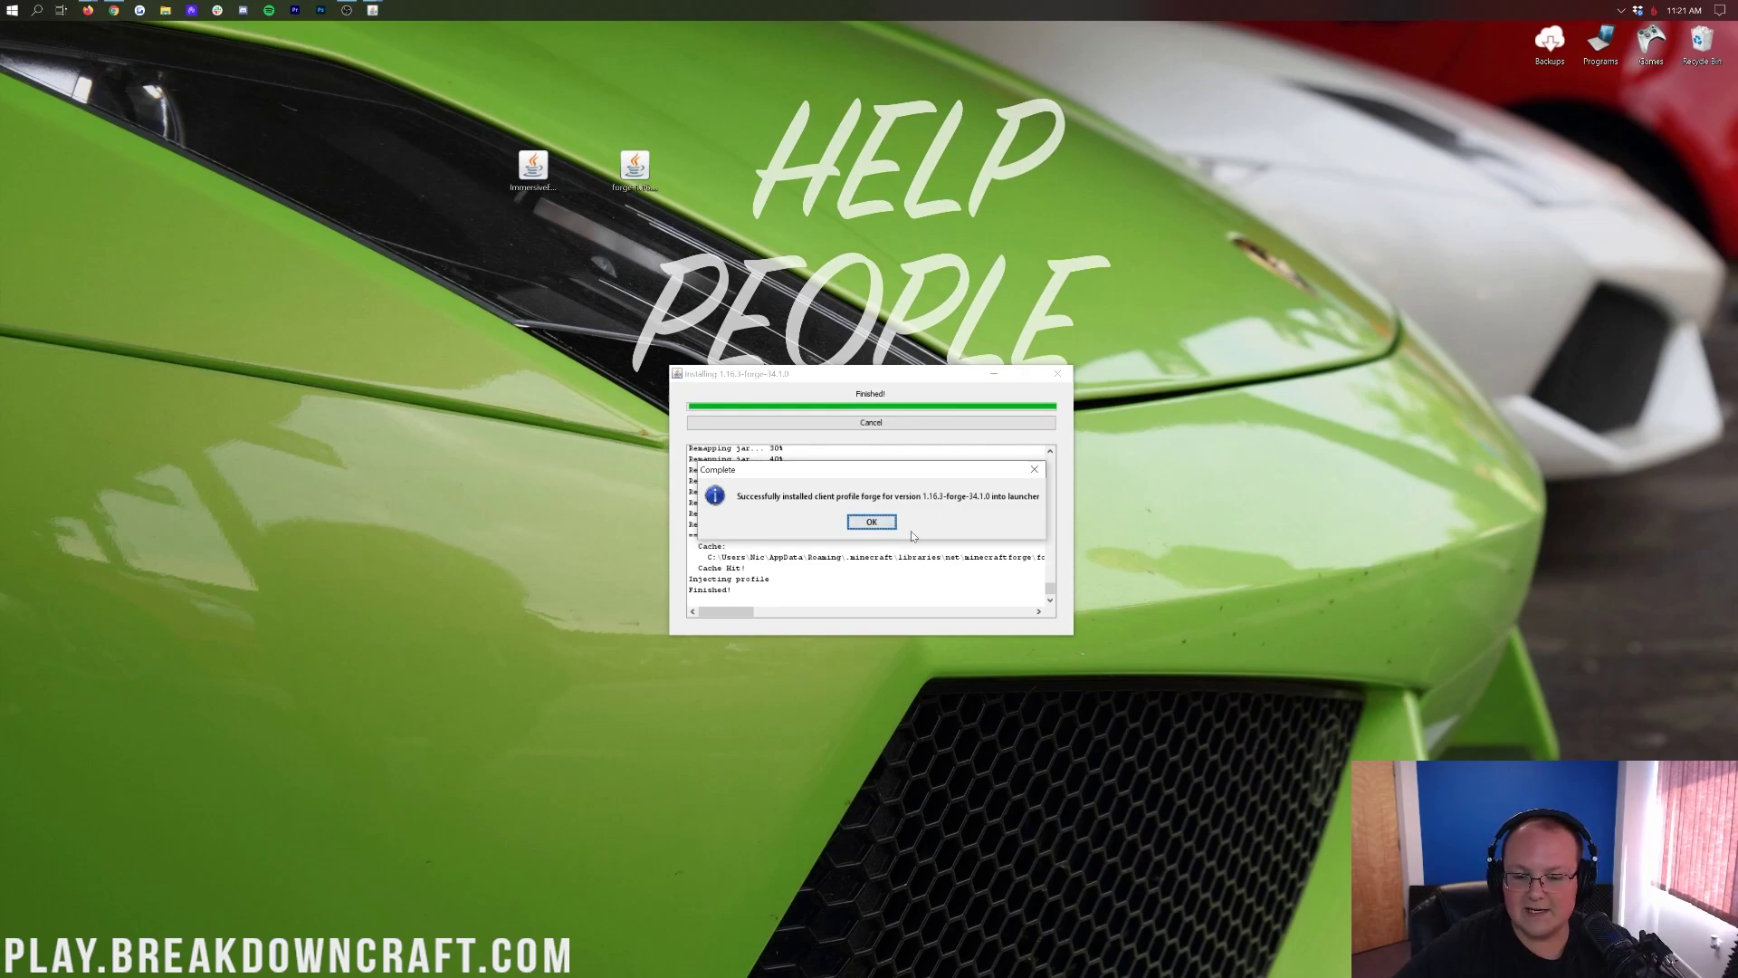
{"action": "left_click", "coordinate": [871, 522]}
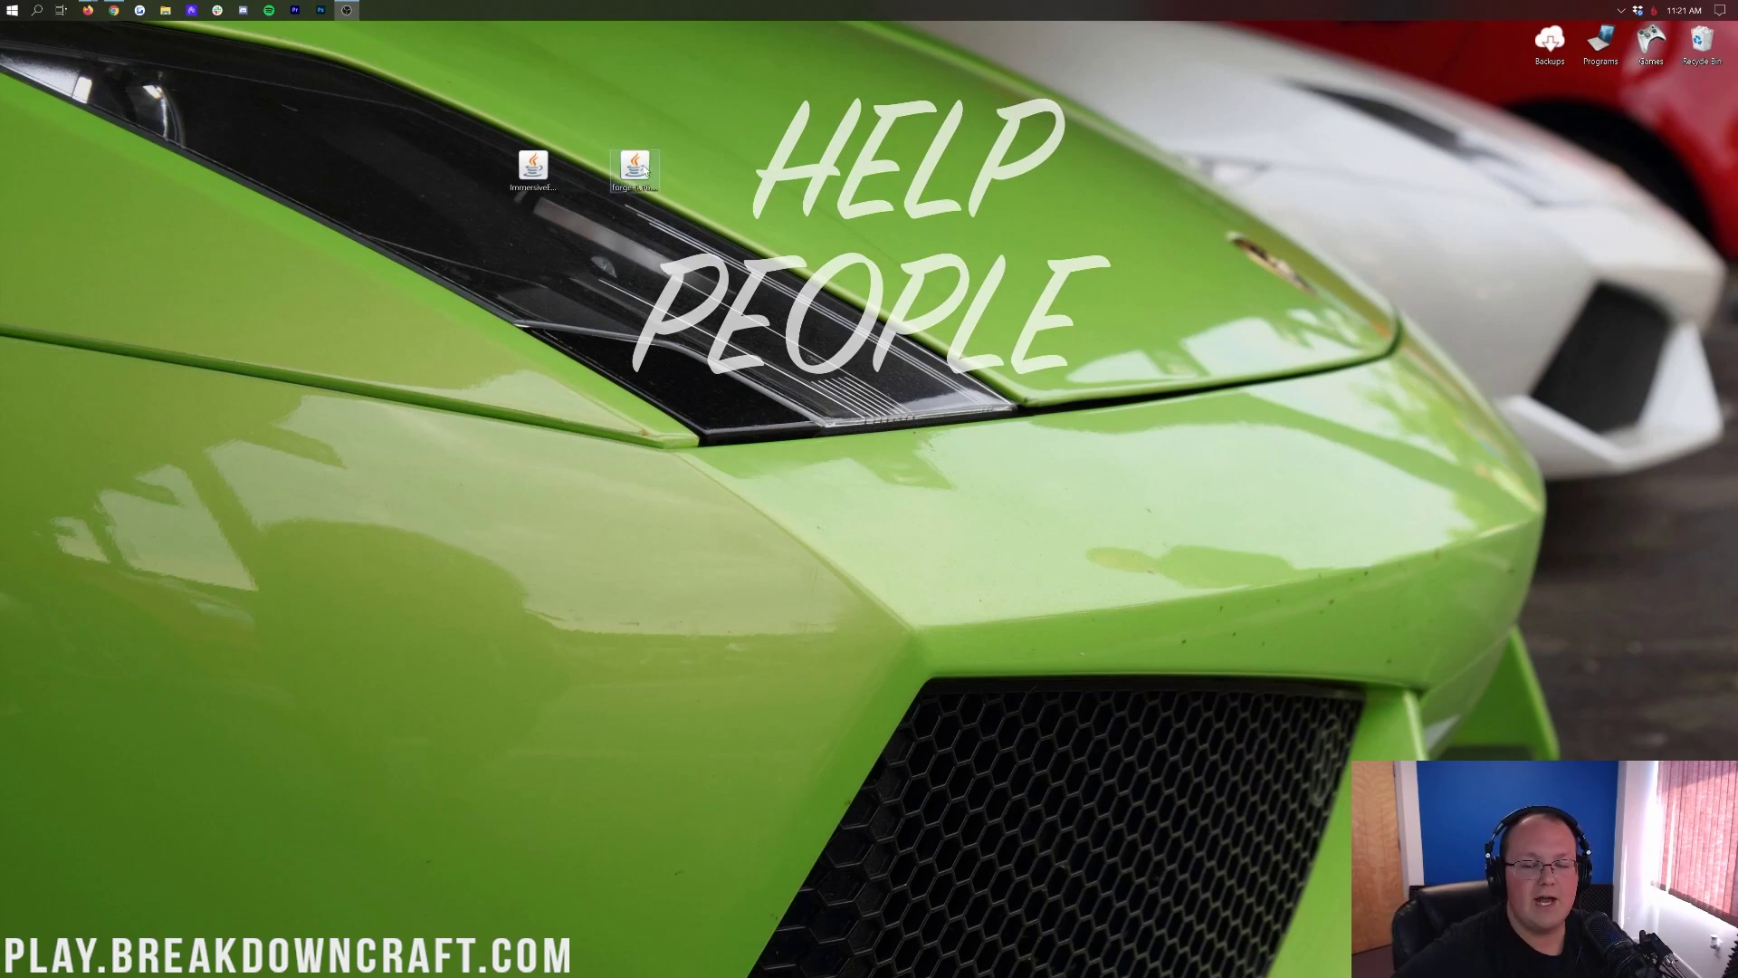
Delete the Forge installer jar and launch the Minecraft Launcher from a 'minecraft' Start search.
{"action": "left_click_drag", "start_coordinate": [644, 170], "coordinate": [1706, 38]}
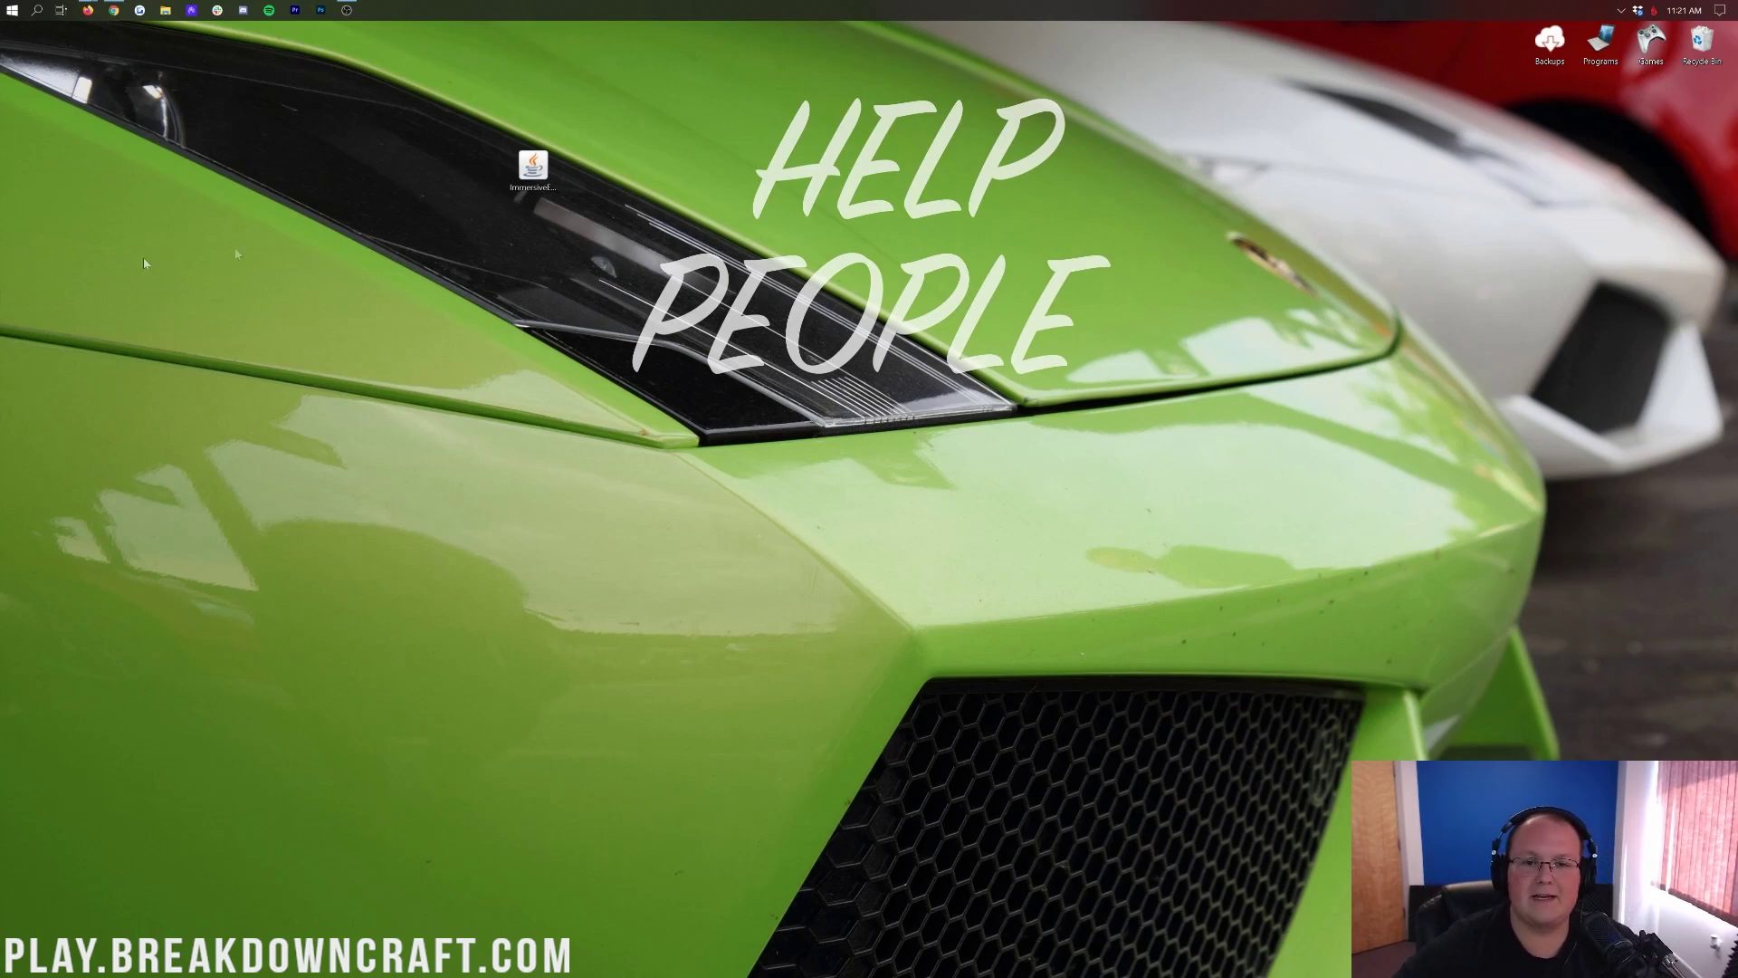
{"action": "left_click", "coordinate": [541, 178]}
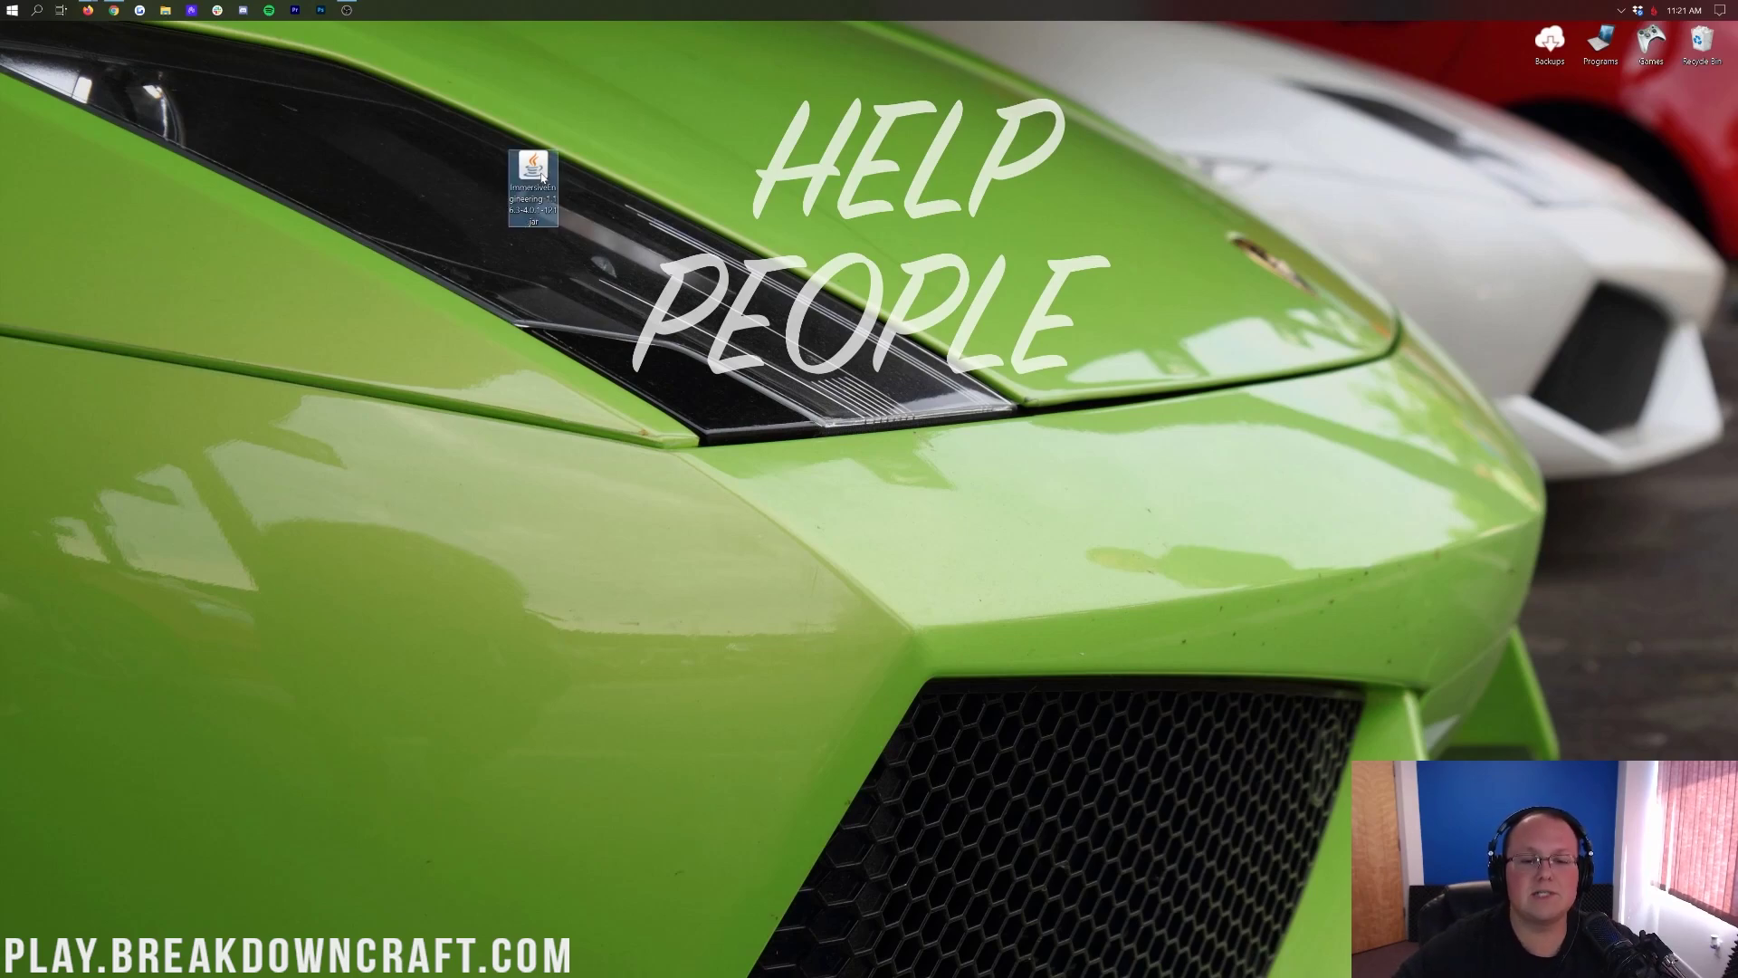
{"action": "left_click", "coordinate": [6, 7]}
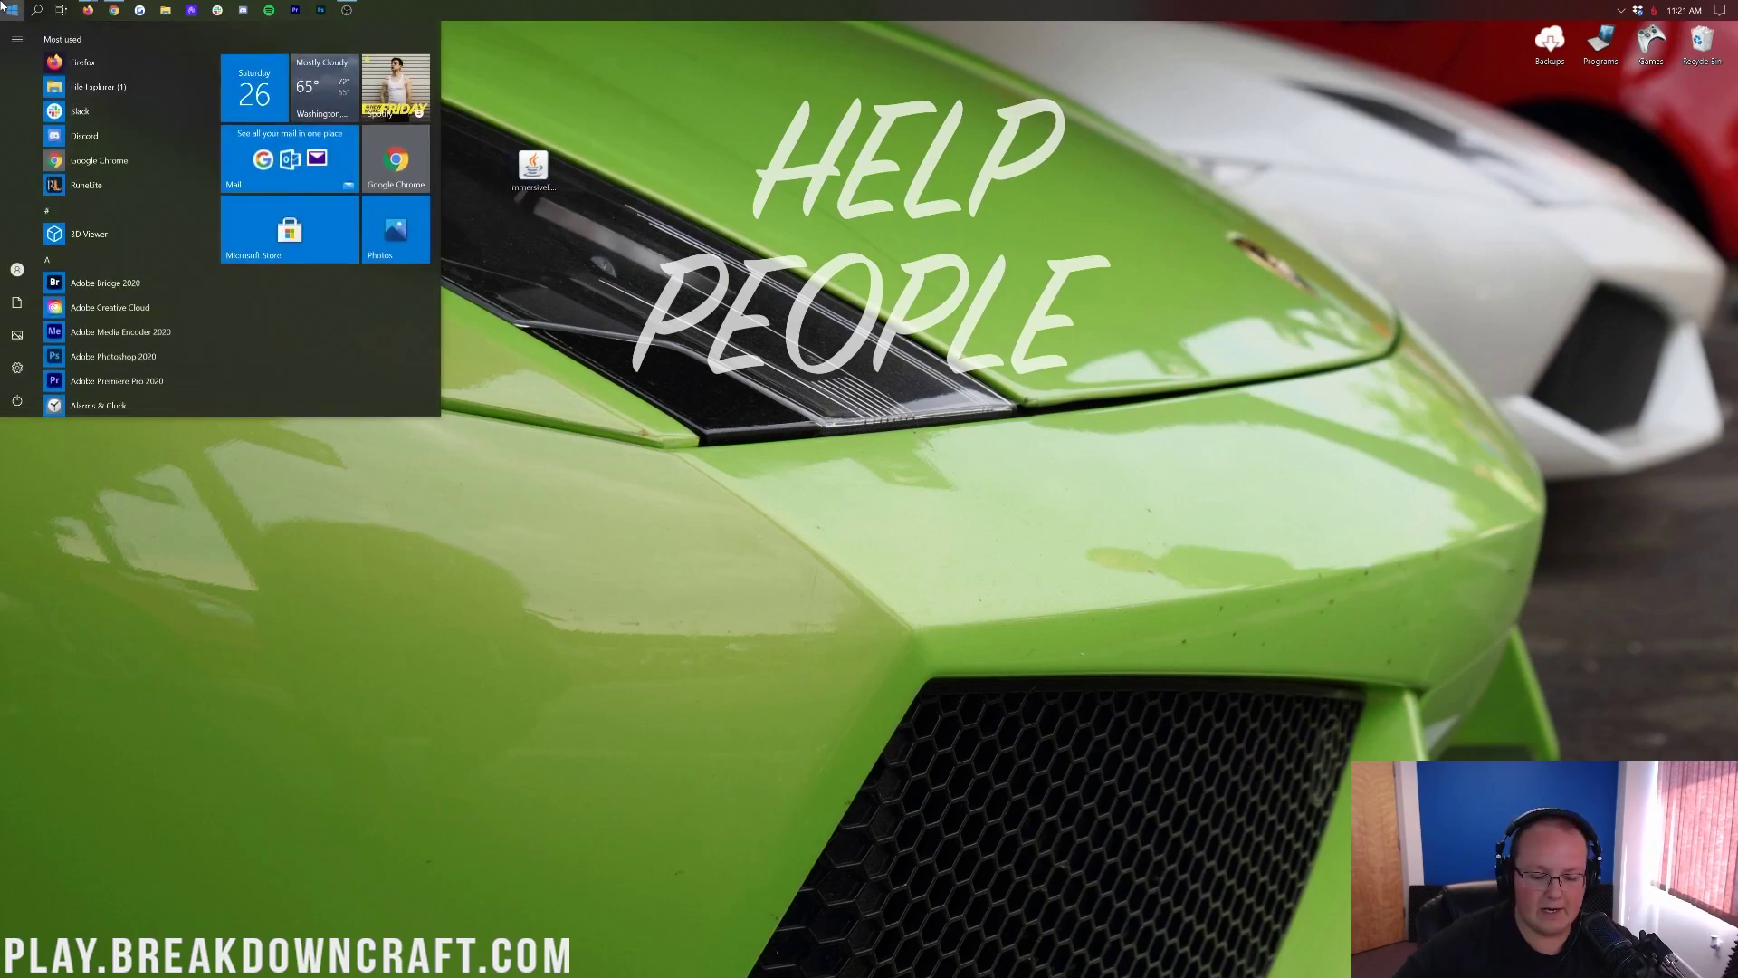
{"action": "type", "text": "minecraft"}
{"action": "key", "text": "Return"}
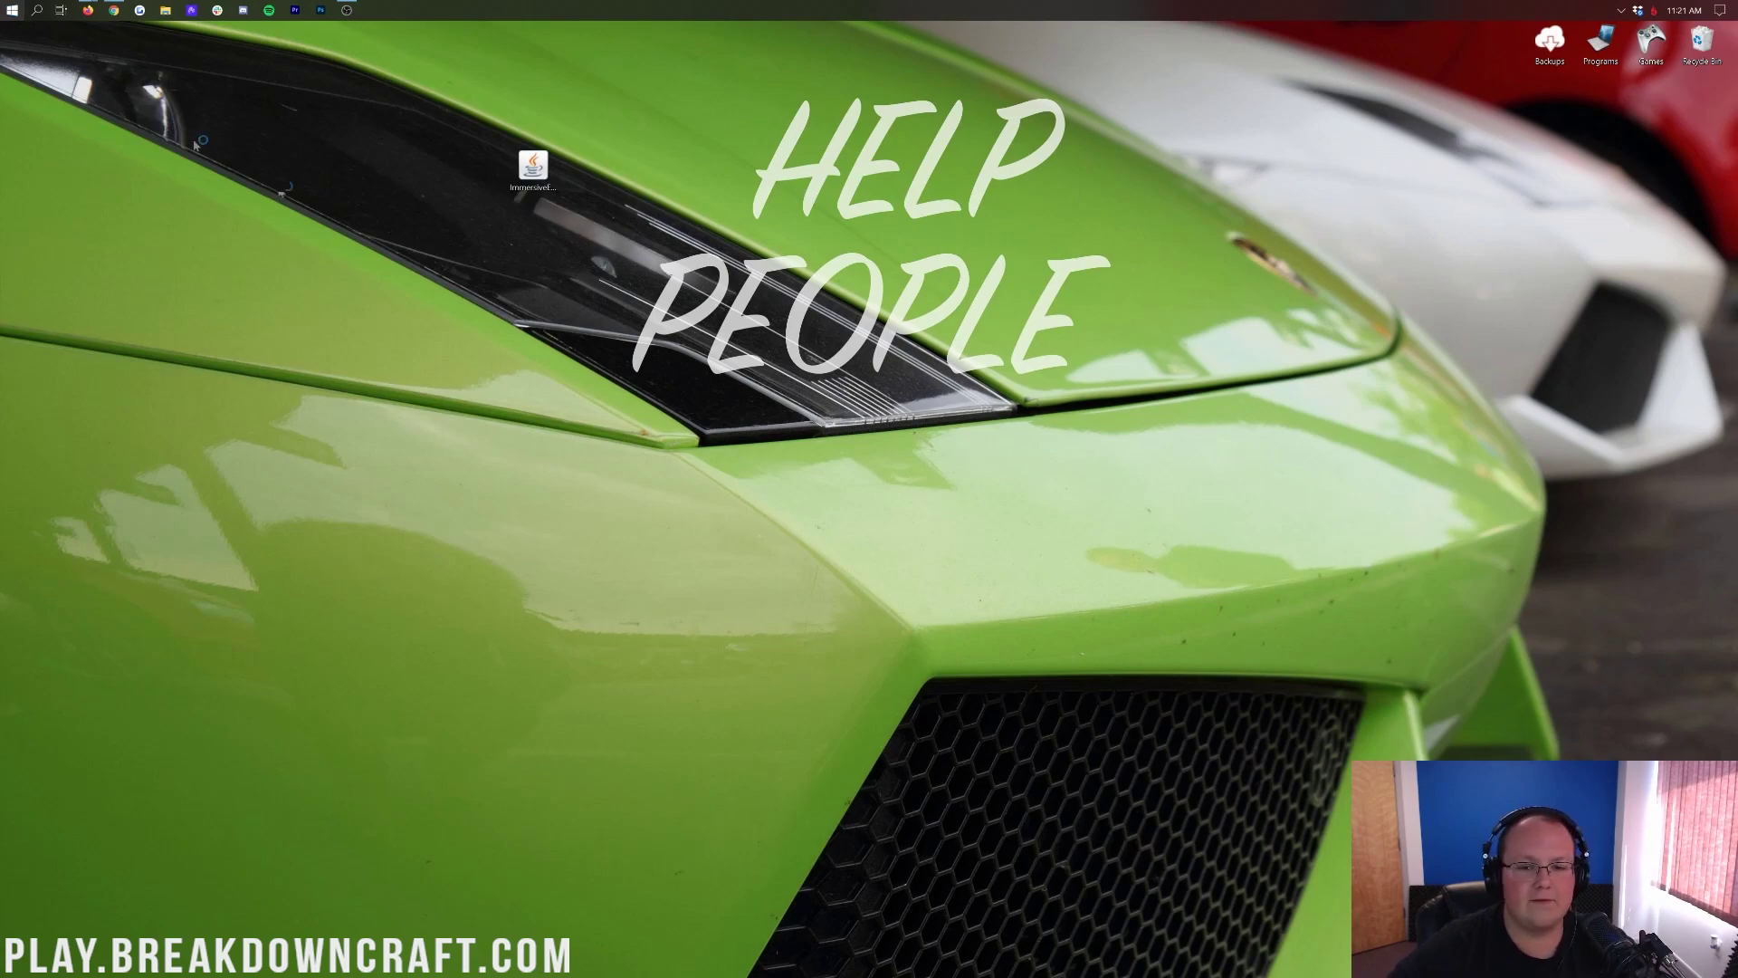
{"action": "left_click_drag", "start_coordinate": [534, 161], "coordinate": [702, 176]}
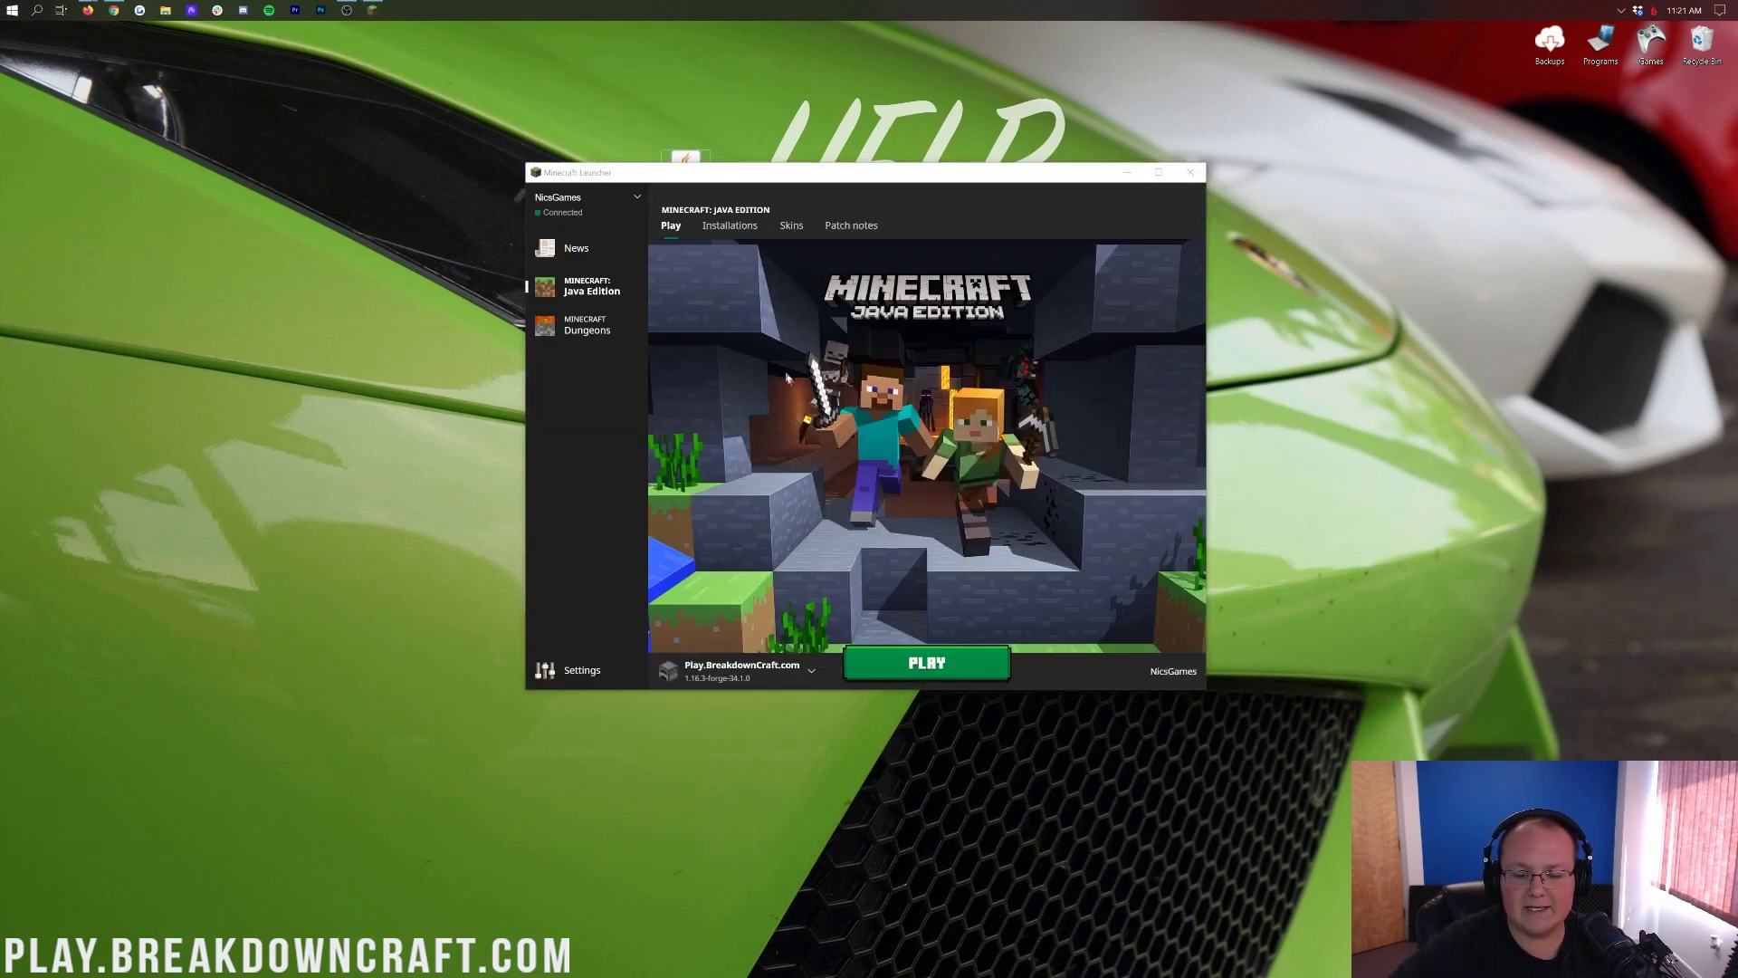
Select the forge installation beside PLAY, then view the Installations list.
{"action": "left_click", "coordinate": [796, 674]}
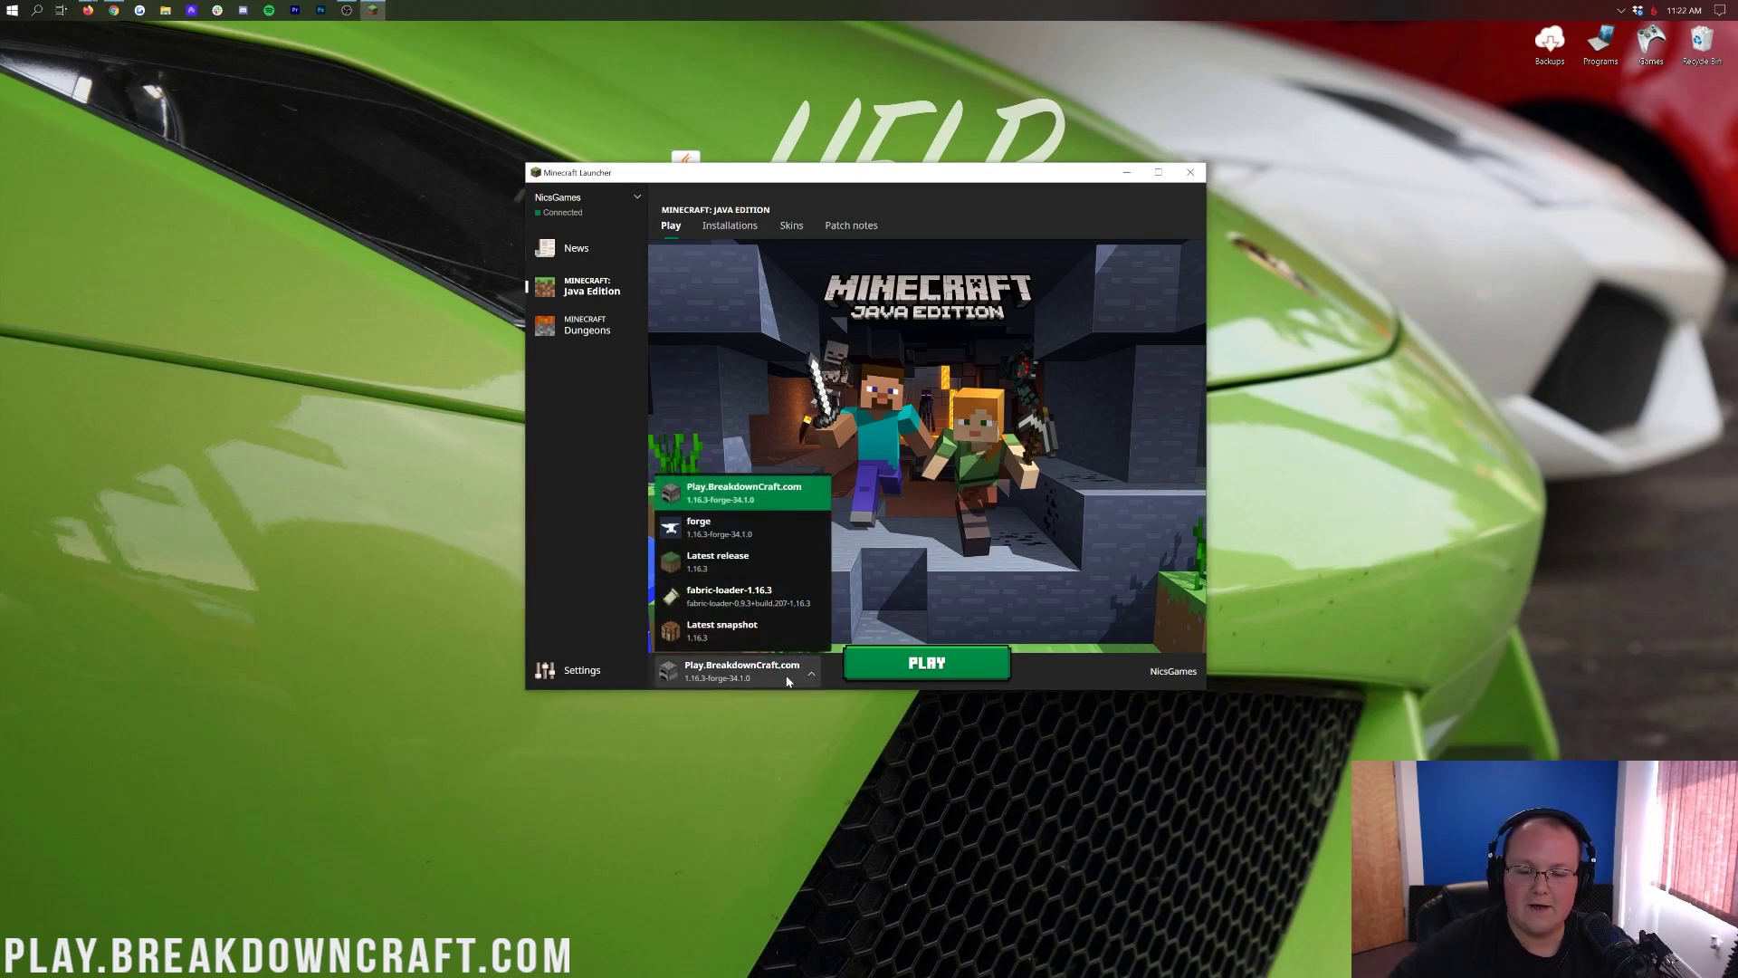
{"action": "left_click", "coordinate": [729, 528]}
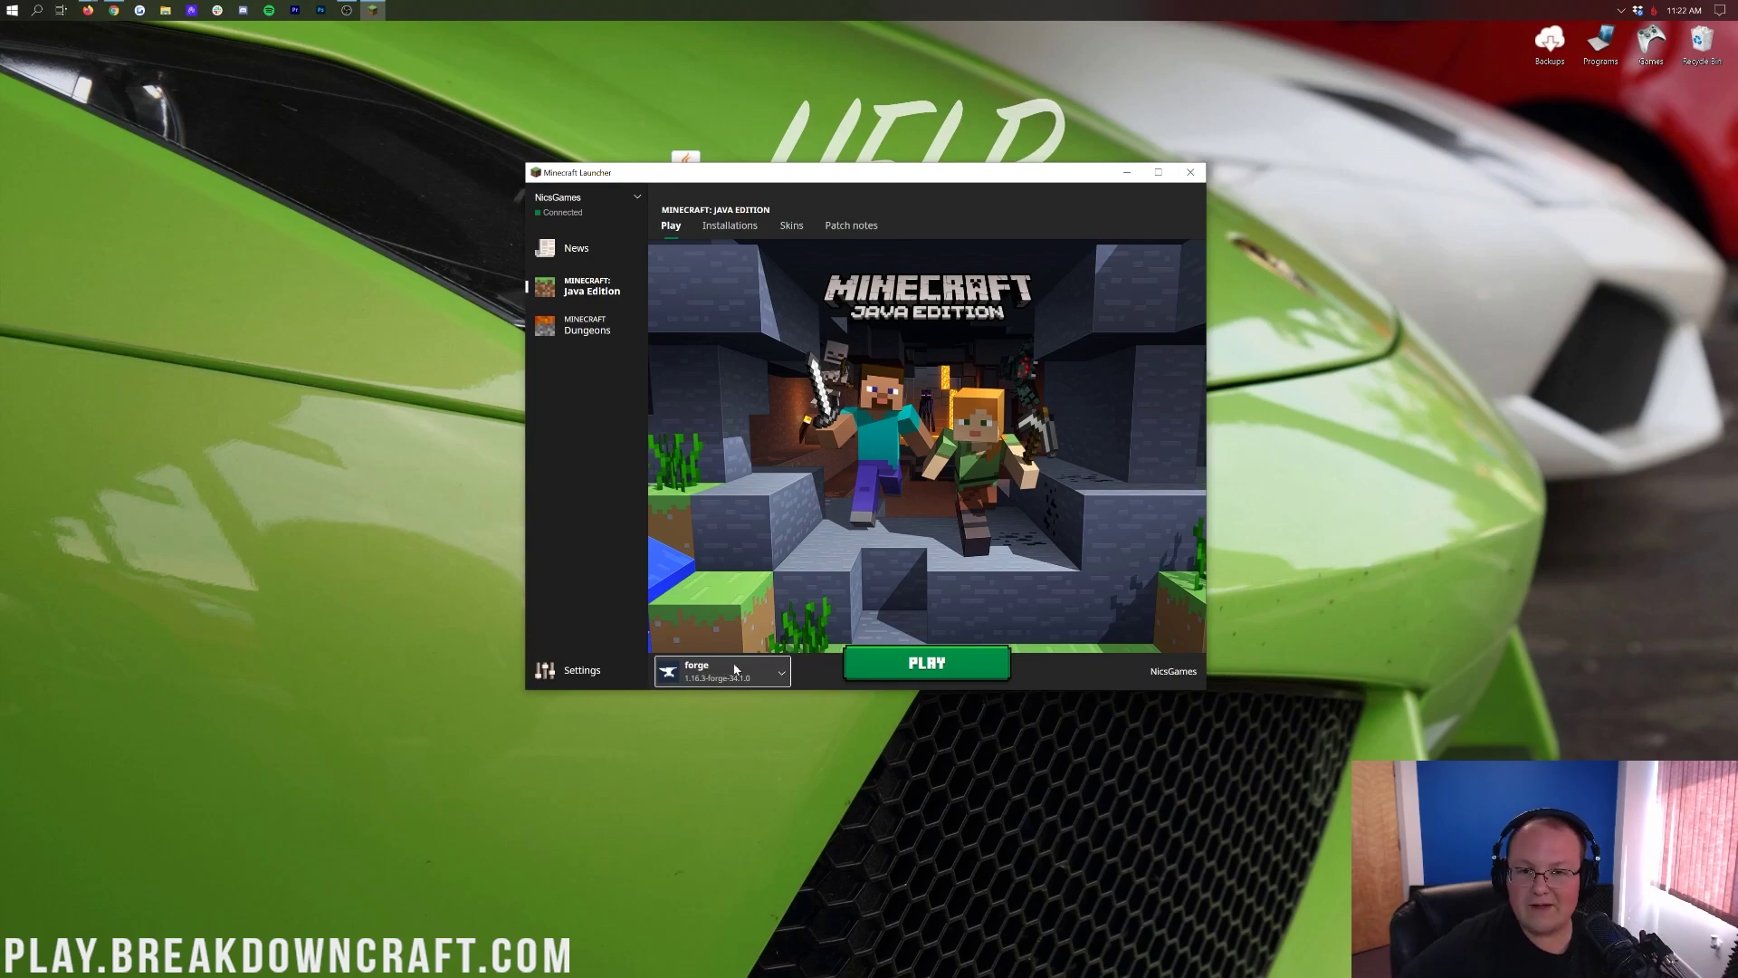
{"action": "left_click", "coordinate": [735, 668]}
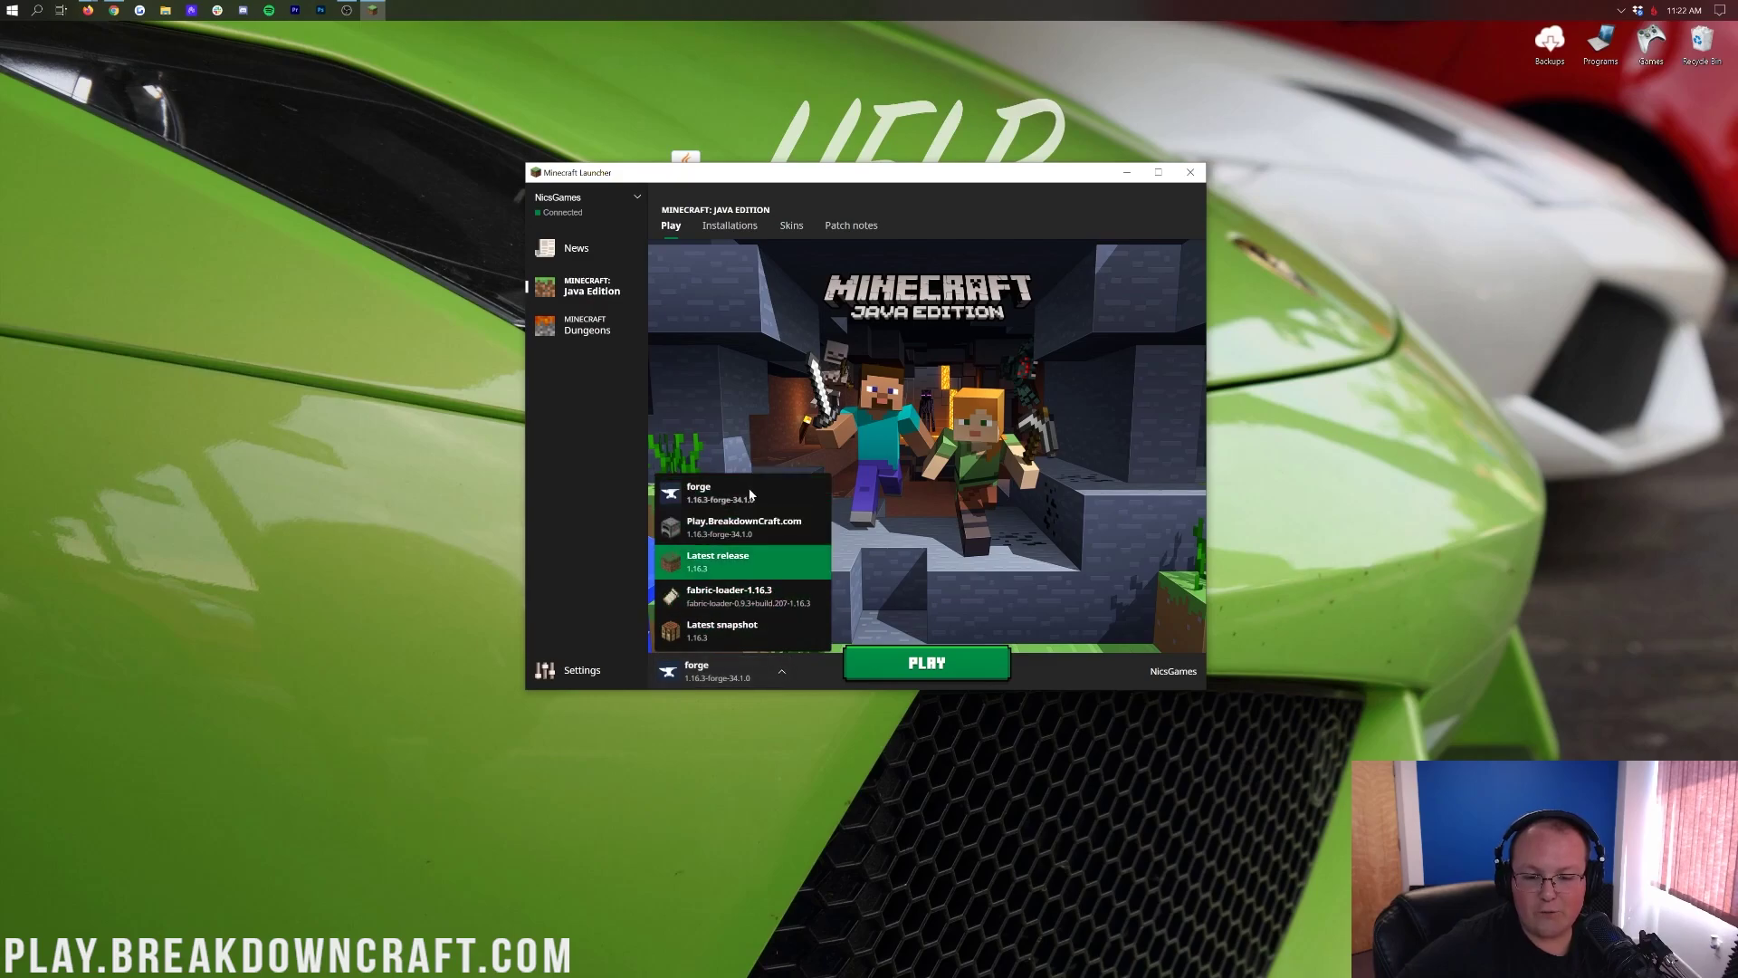
{"action": "left_click", "coordinate": [710, 364]}
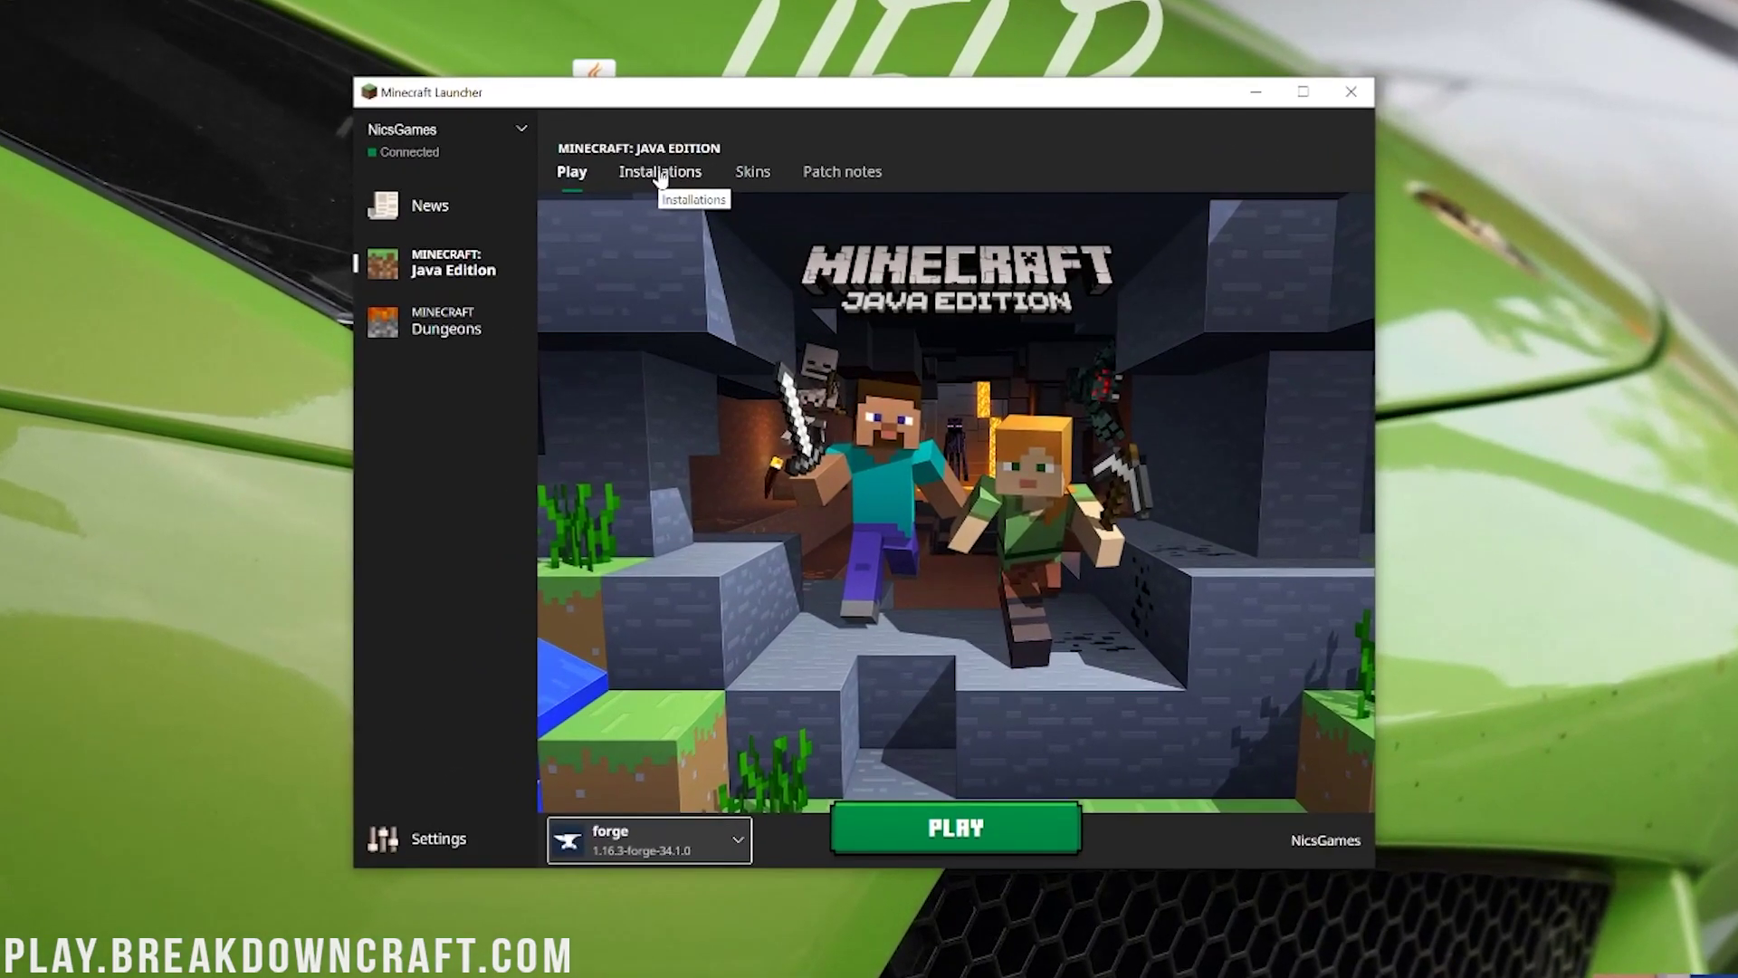
{"action": "left_click", "coordinate": [659, 174]}
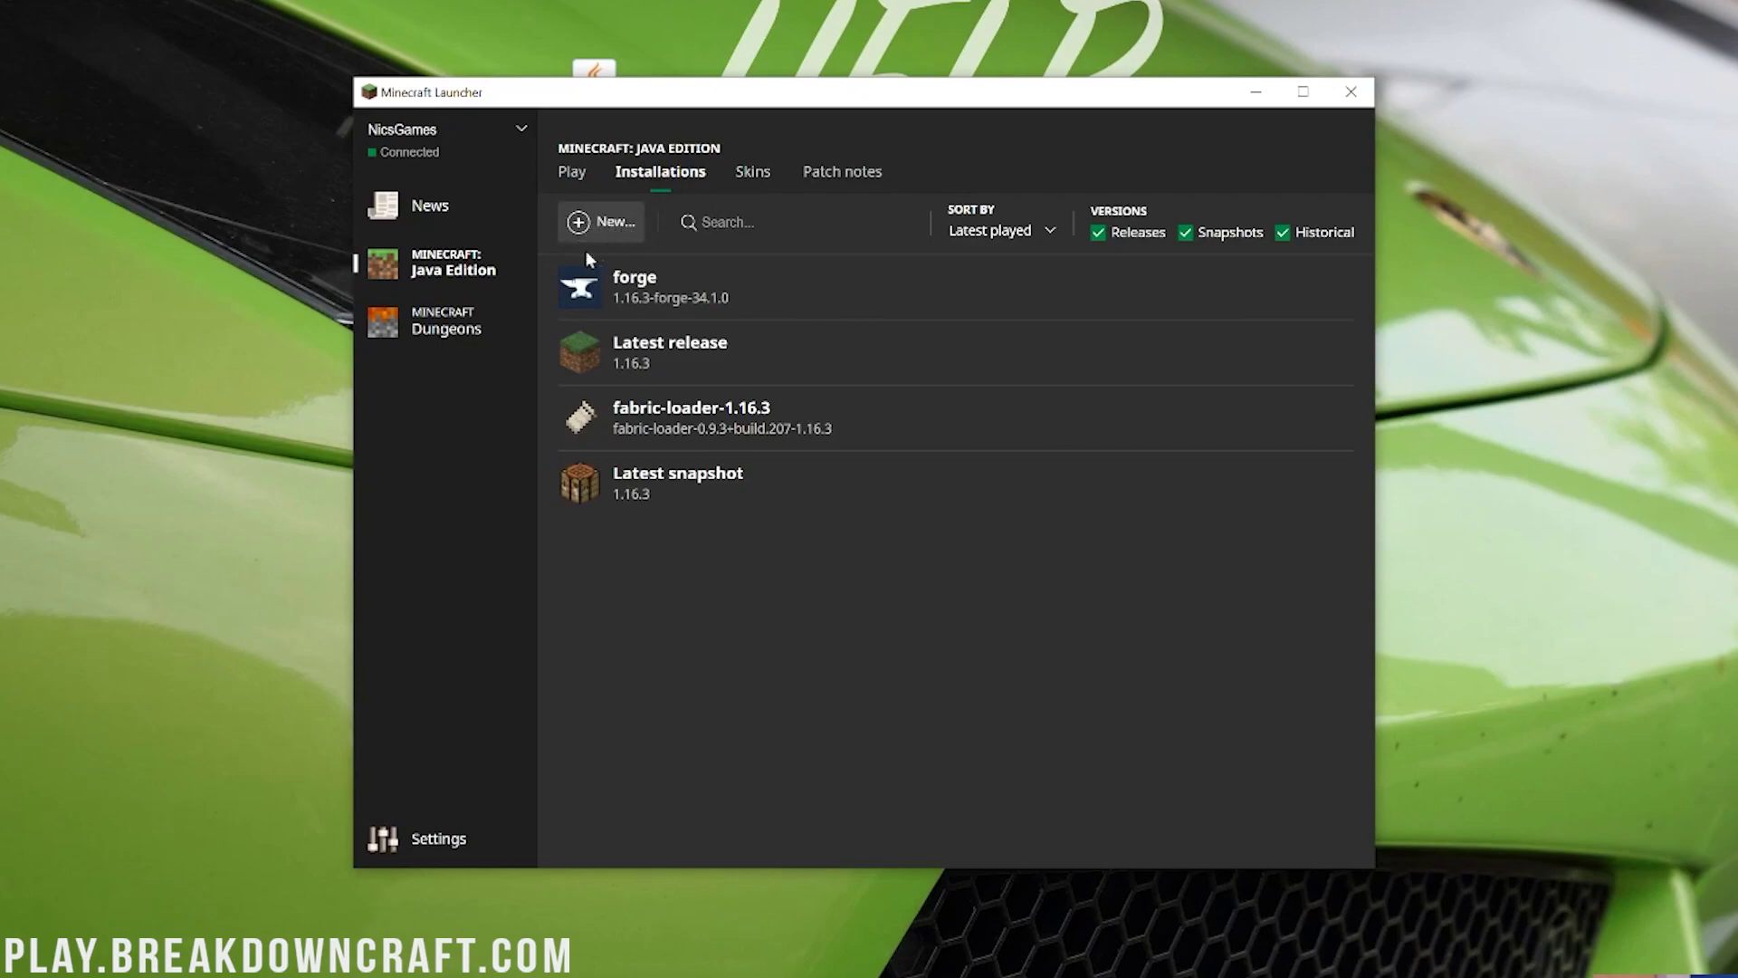
Start a new installation named Play.BreakdownCraft.com.
{"action": "left_click", "coordinate": [605, 223]}
{"action": "left_click", "coordinate": [674, 319]}
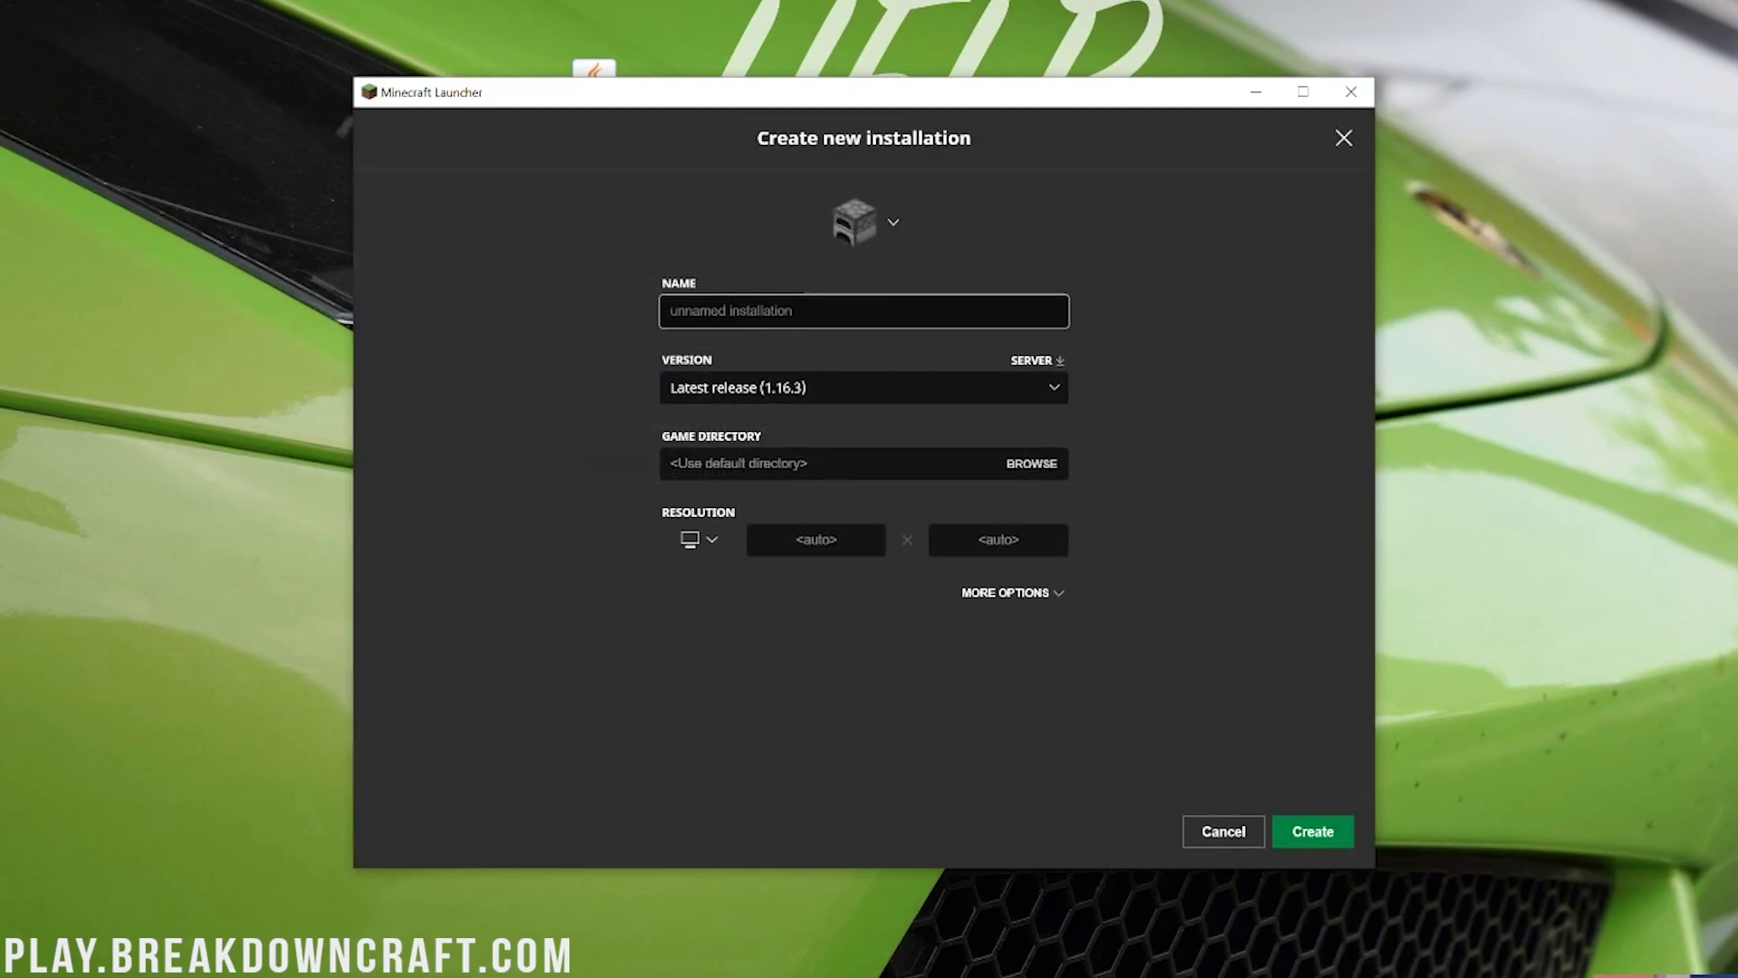
{"action": "type", "text": "Play>"}
{"action": "type", "text": "B"}
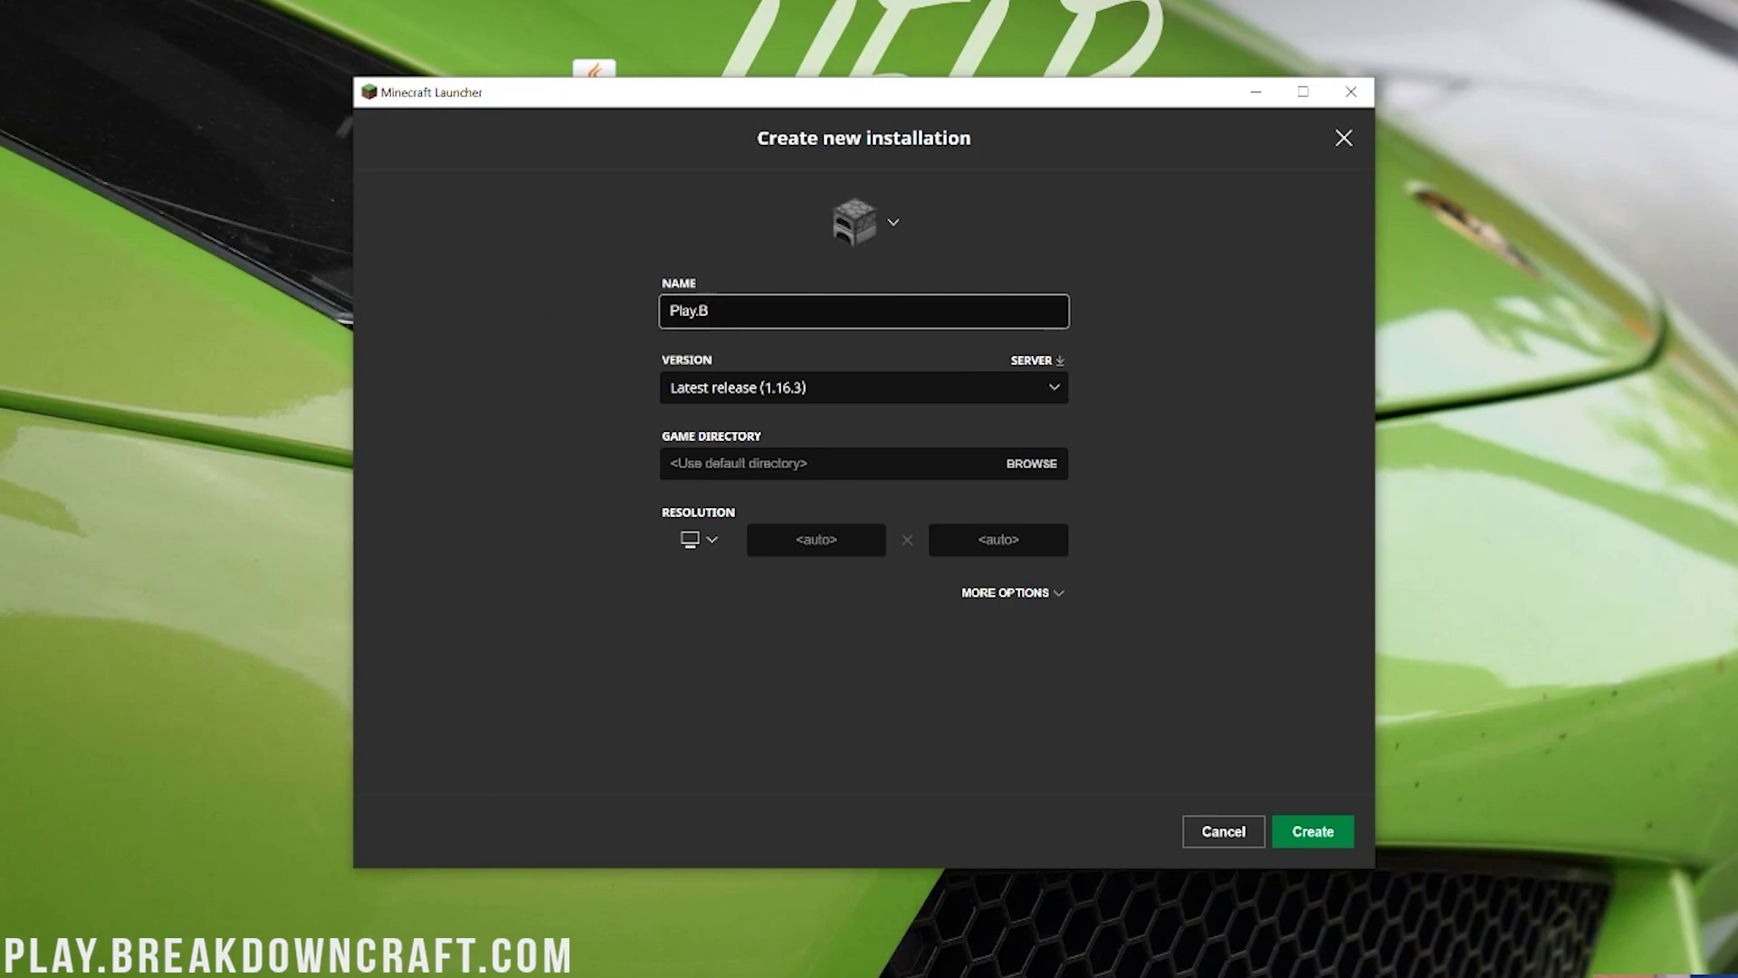
{"action": "type", "text": "reakdownCraft.com"}
{"action": "key", "text": "ctrl+a"}
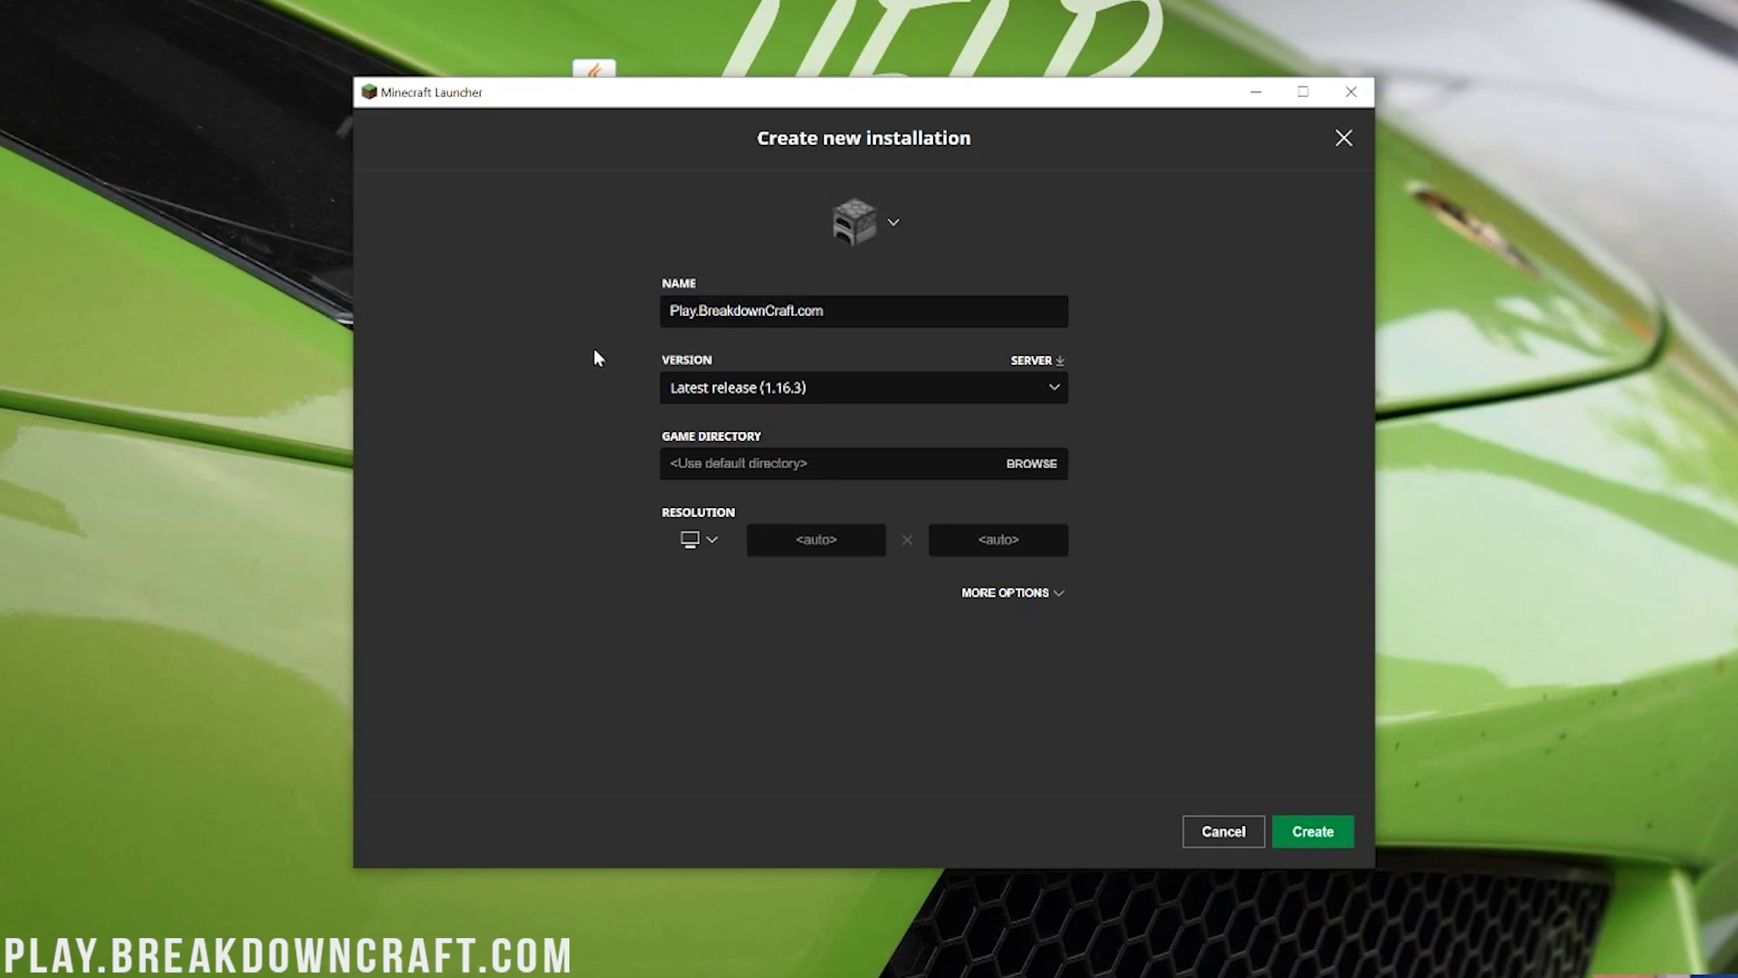
Set it to release 1.16.3-forge-34.1.0 at 1920x1080 resolution and create it.
{"action": "left_click", "coordinate": [763, 397]}
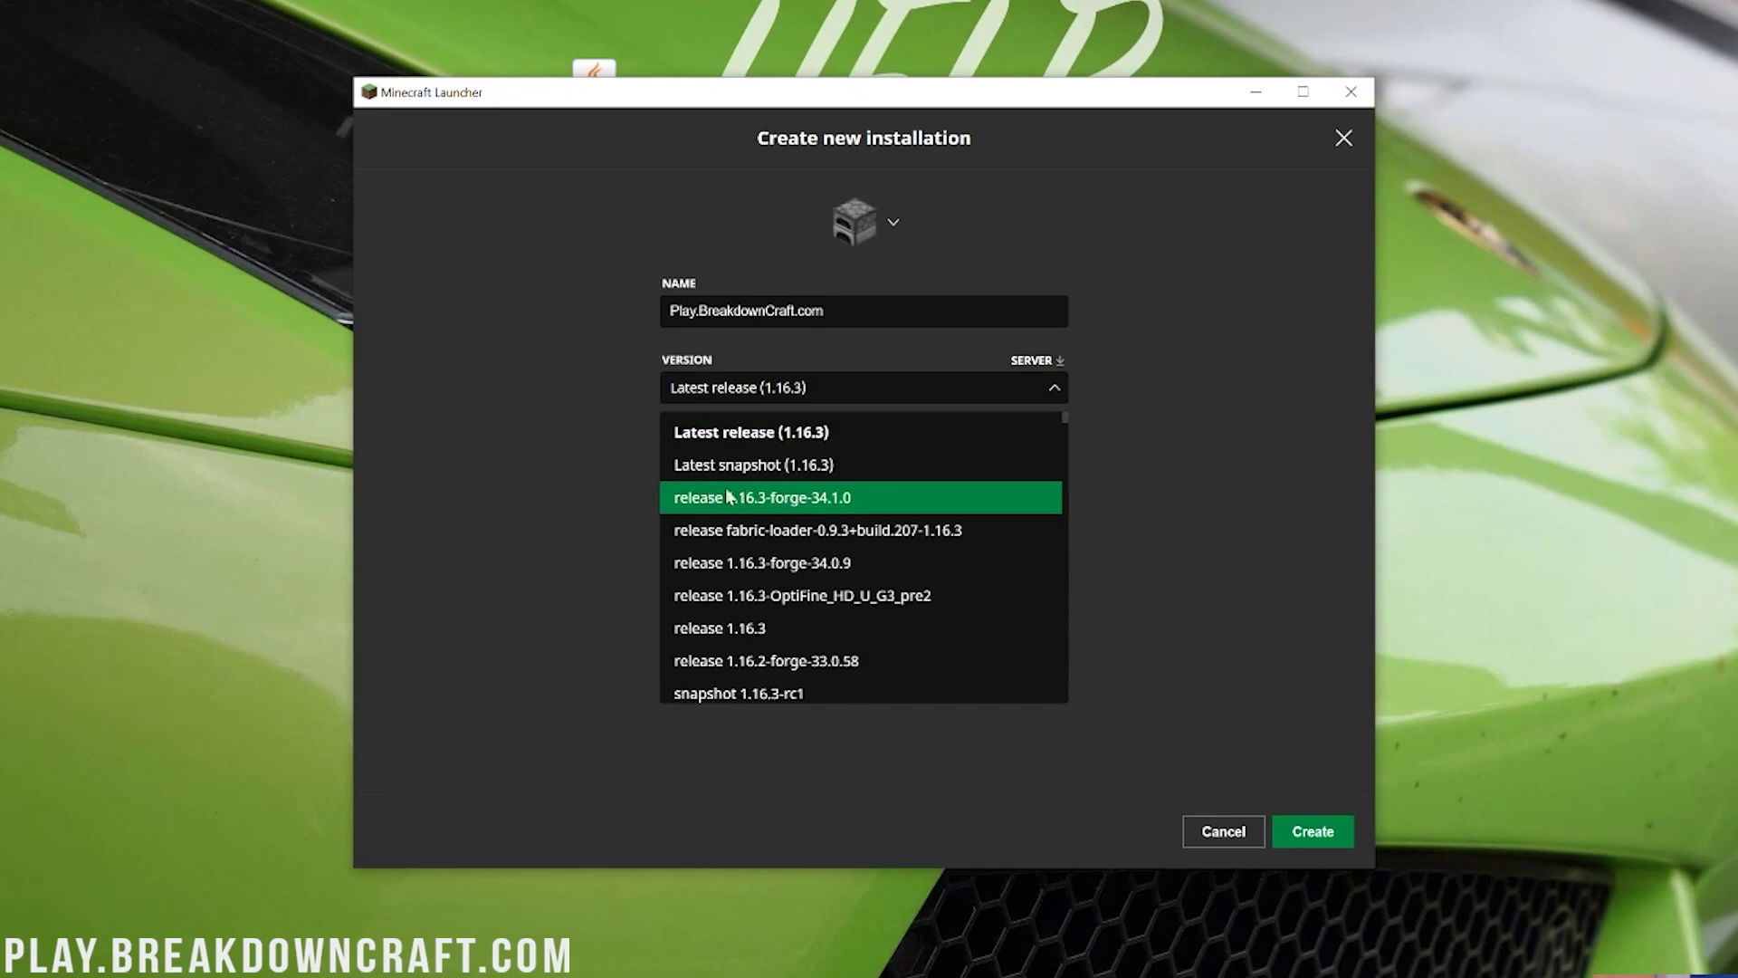
{"action": "scroll", "coordinate": [846, 507], "scroll_direction": "down", "scroll_amount": 10}
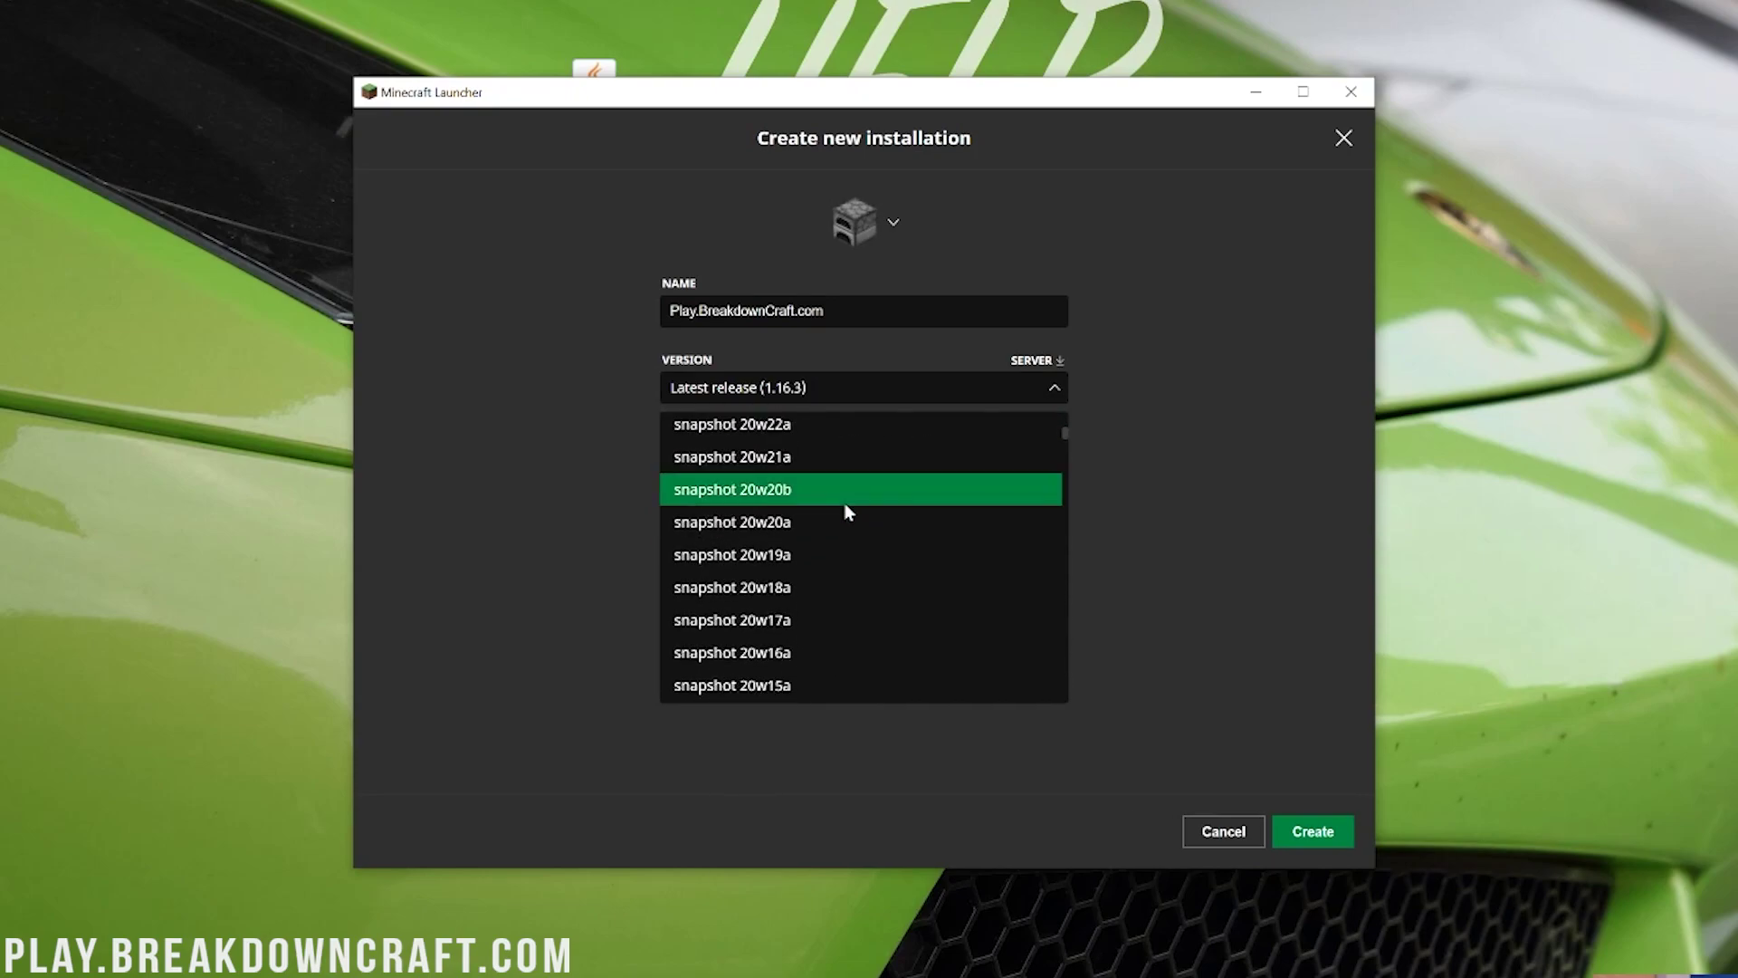
{"action": "scroll", "coordinate": [846, 513], "scroll_direction": "down", "scroll_amount": 20}
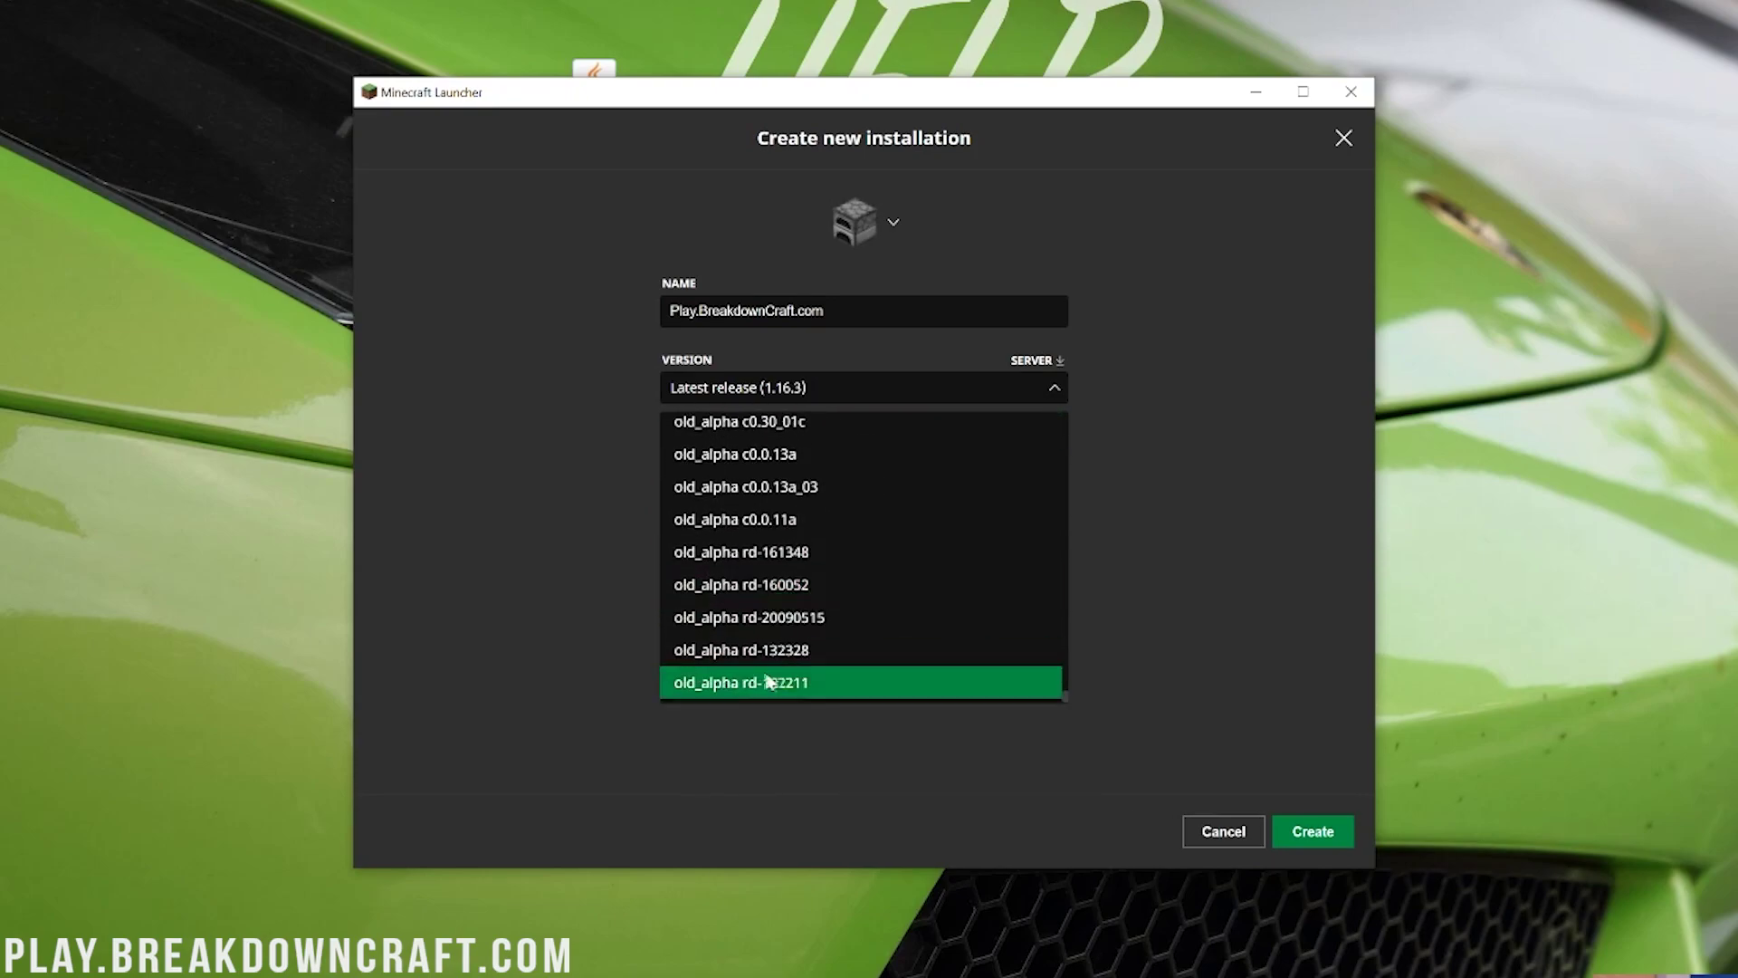
{"action": "scroll", "coordinate": [778, 634], "scroll_direction": "up", "scroll_amount": 20}
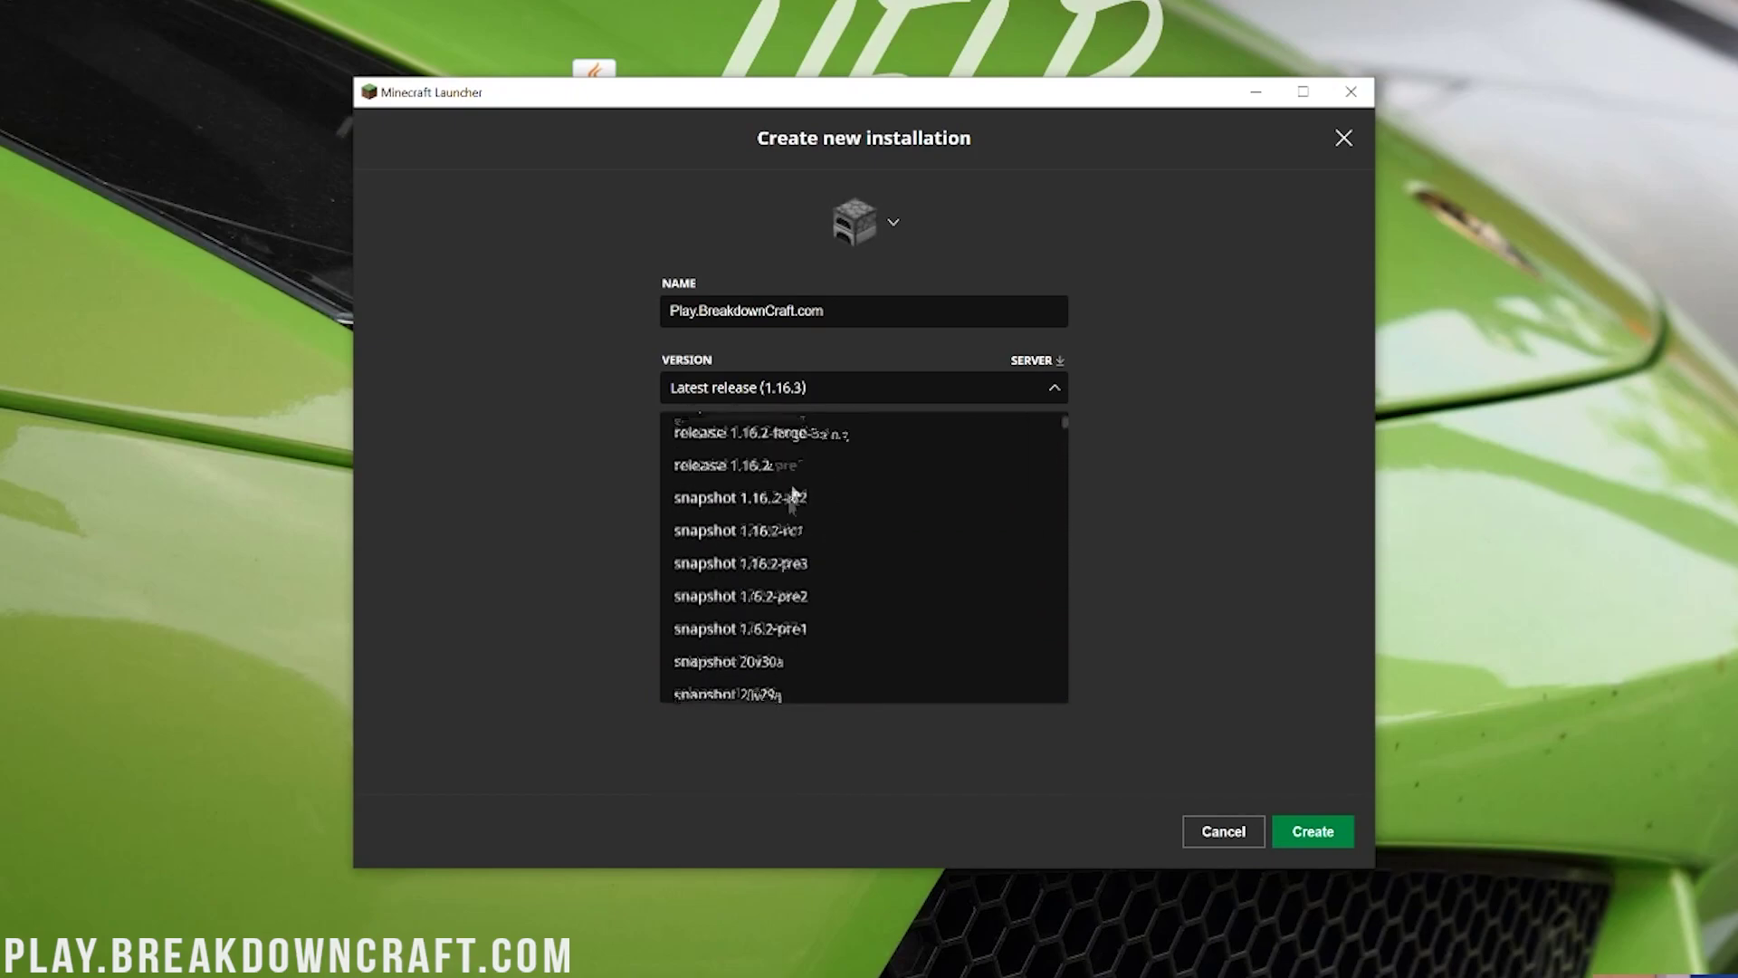
{"action": "scroll", "coordinate": [787, 493], "scroll_direction": "up", "scroll_amount": 5}
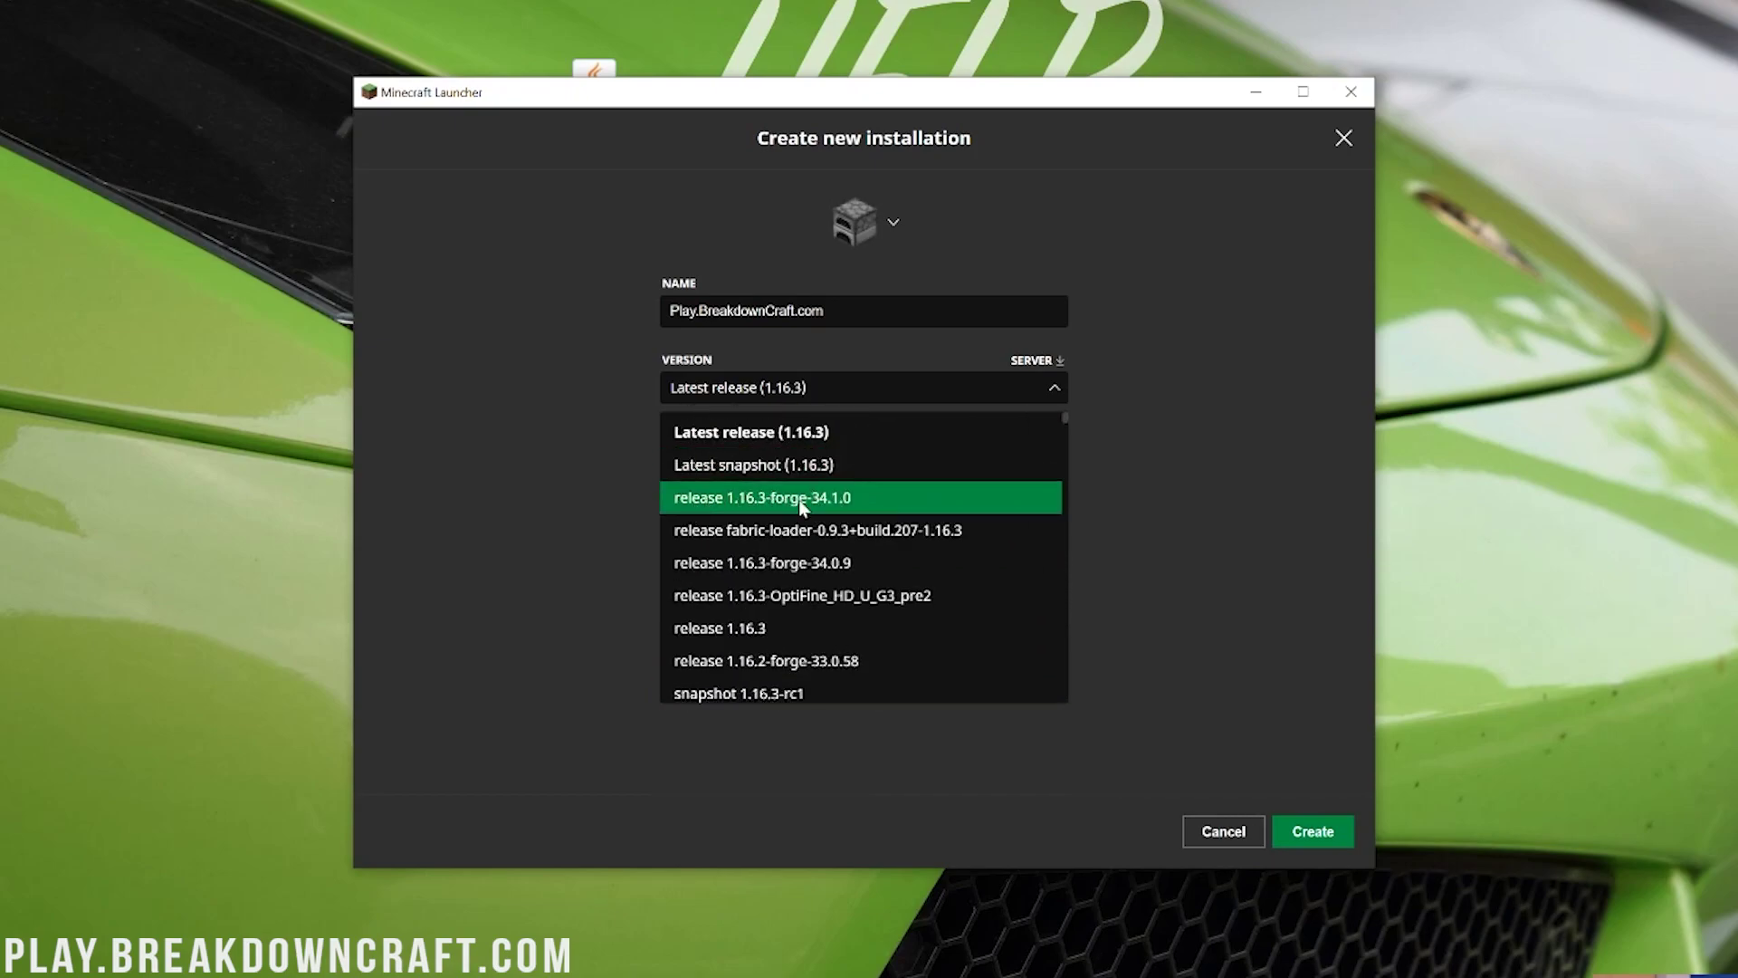
{"action": "left_click", "coordinate": [803, 498]}
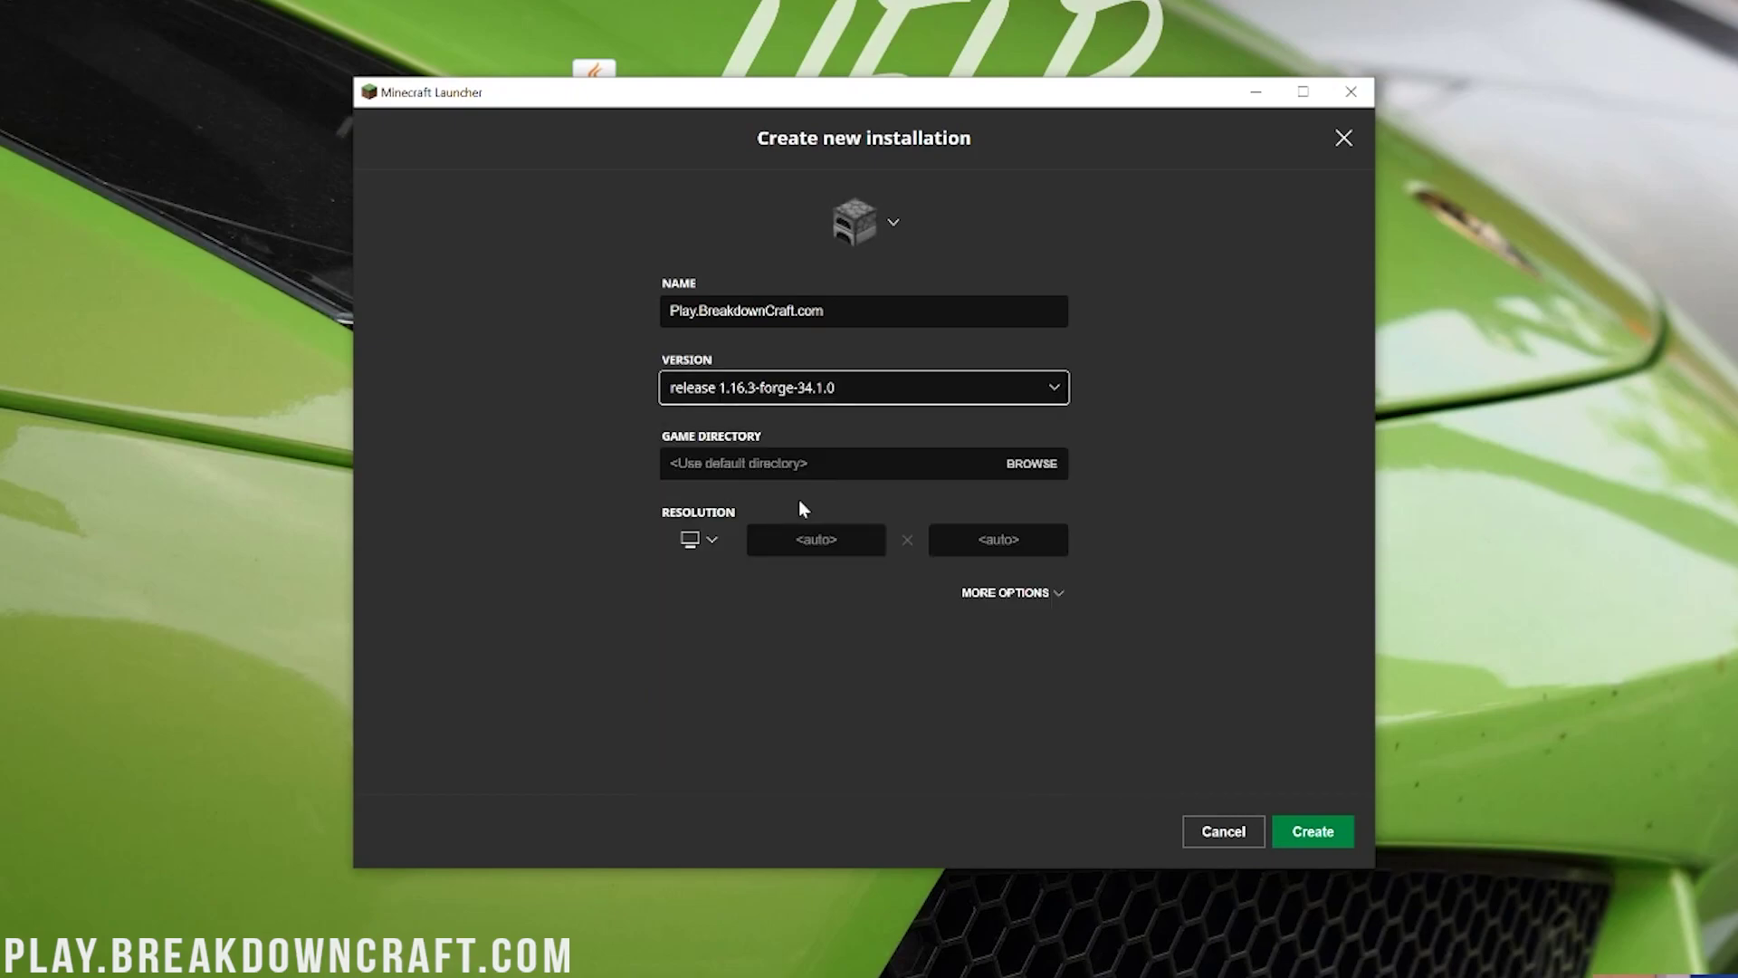
{"action": "left_click", "coordinate": [690, 543]}
{"action": "left_click", "coordinate": [704, 465]}
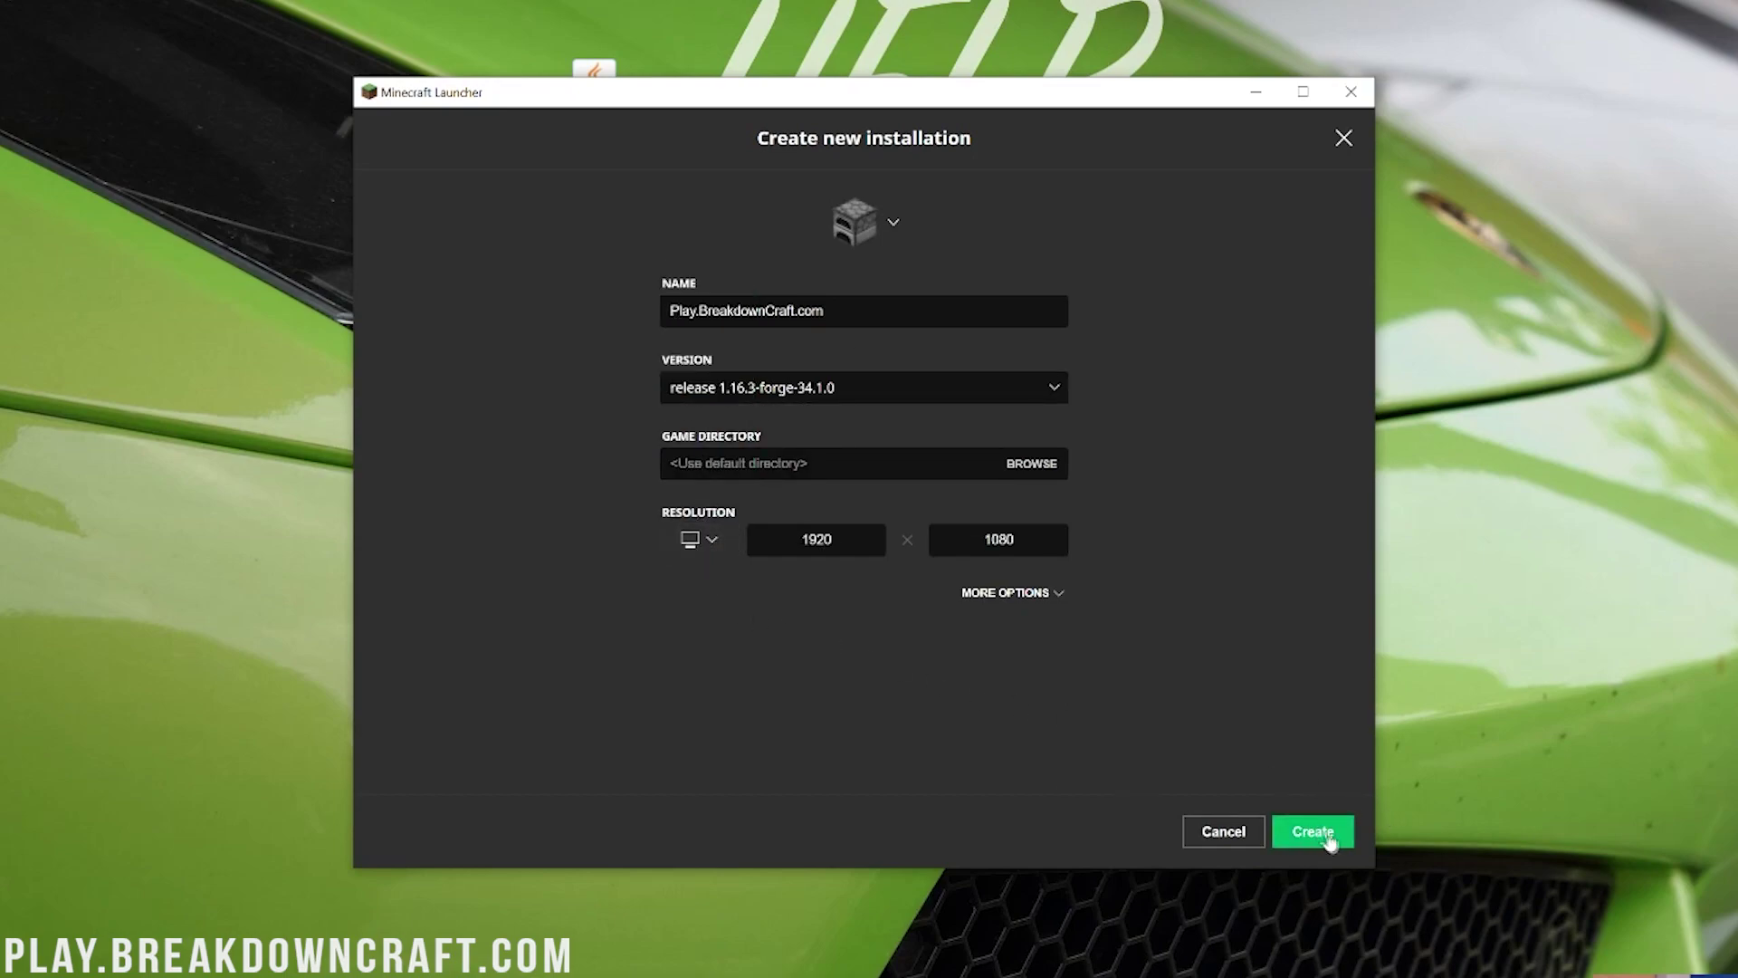
{"action": "left_click", "coordinate": [1325, 845]}
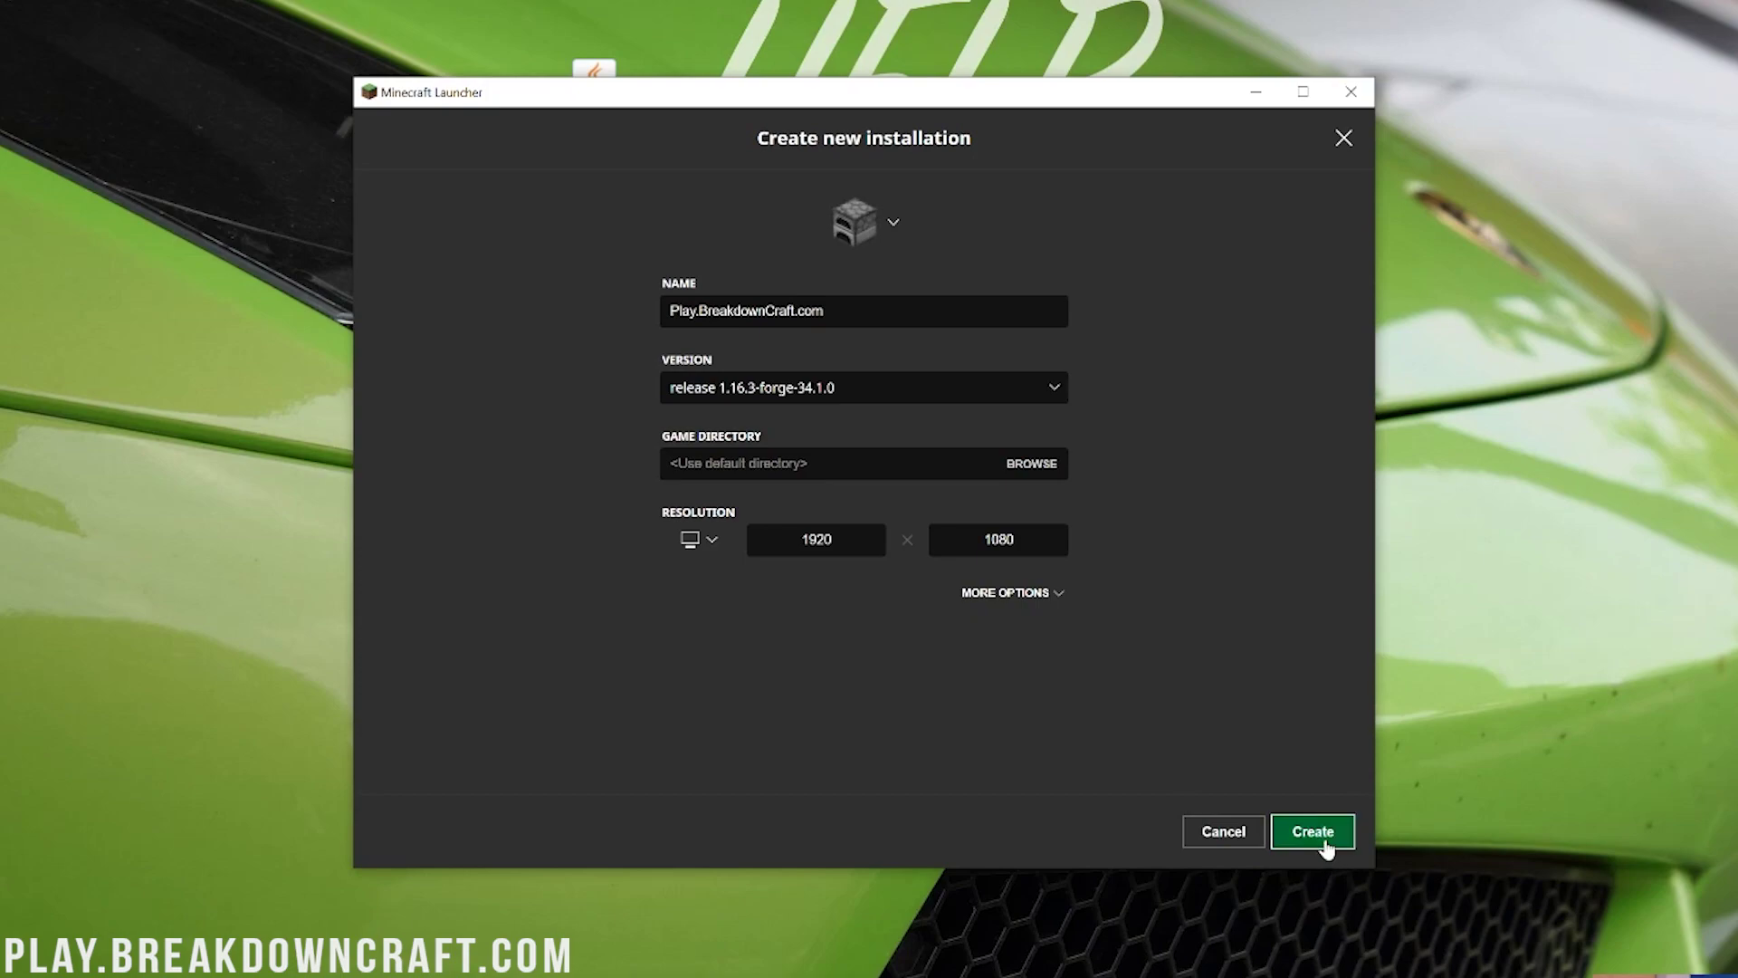
{"action": "mouse_move", "coordinate": [654, 580]}
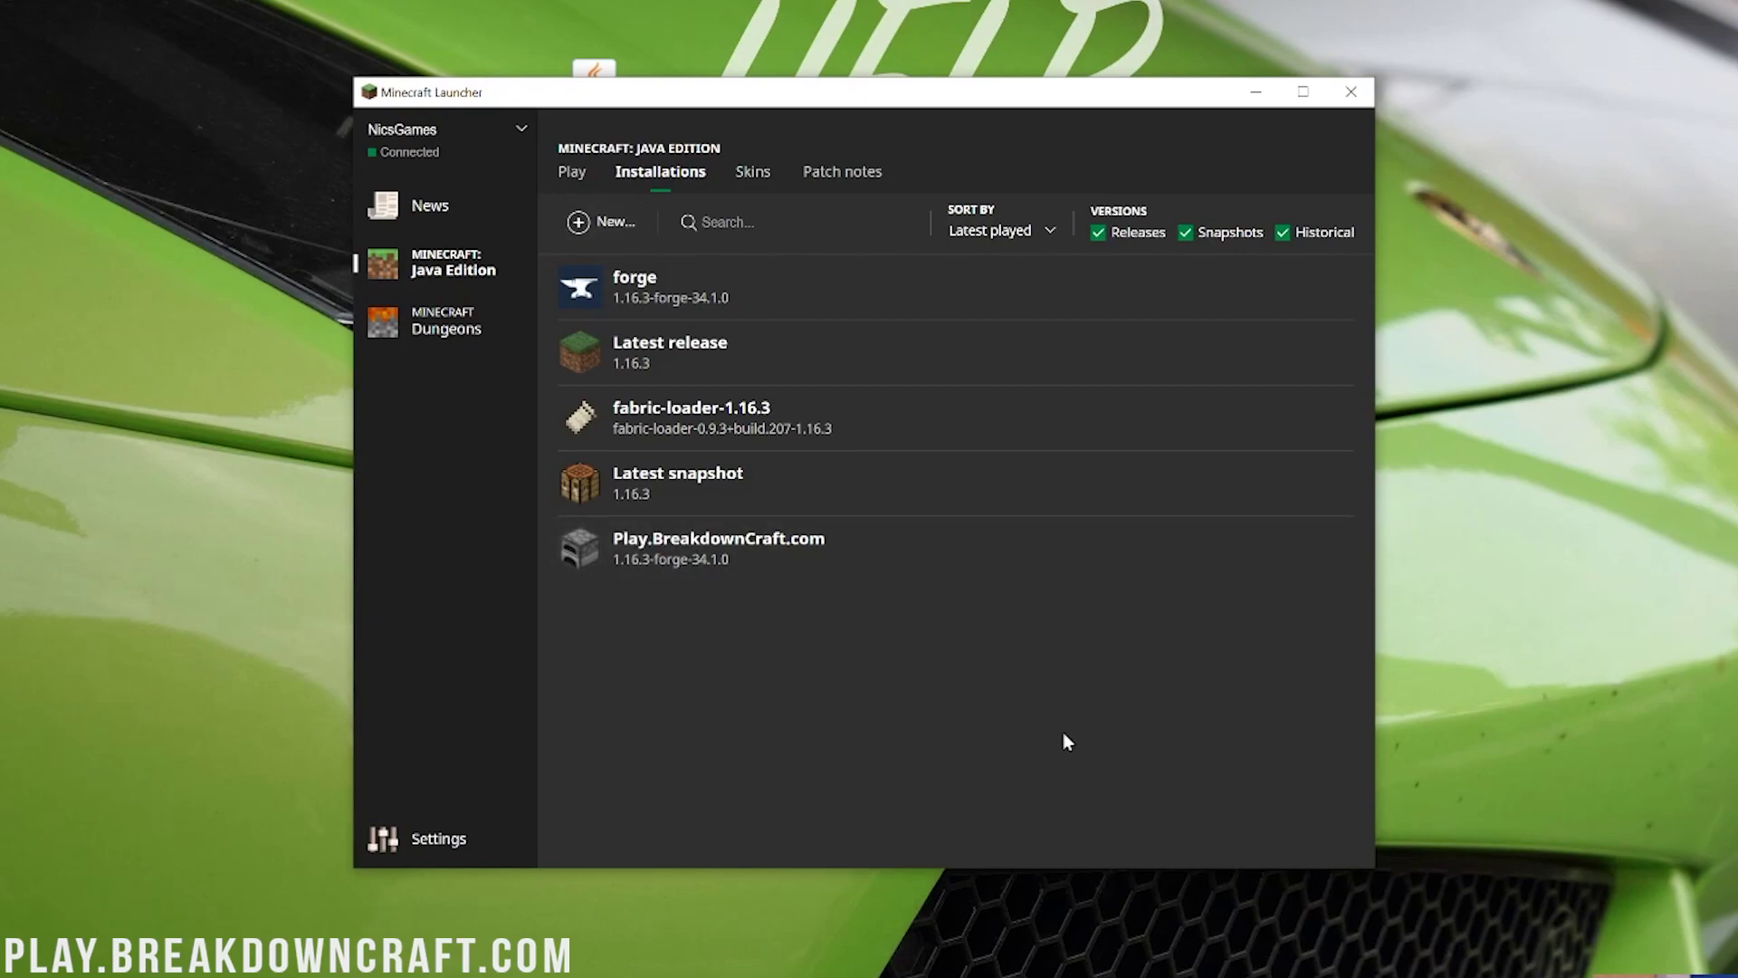
Launch Minecraft 1.16.3 Forge from the Play.BreakdownCraft.com installation's Play button.
{"action": "left_click", "coordinate": [1273, 555]}
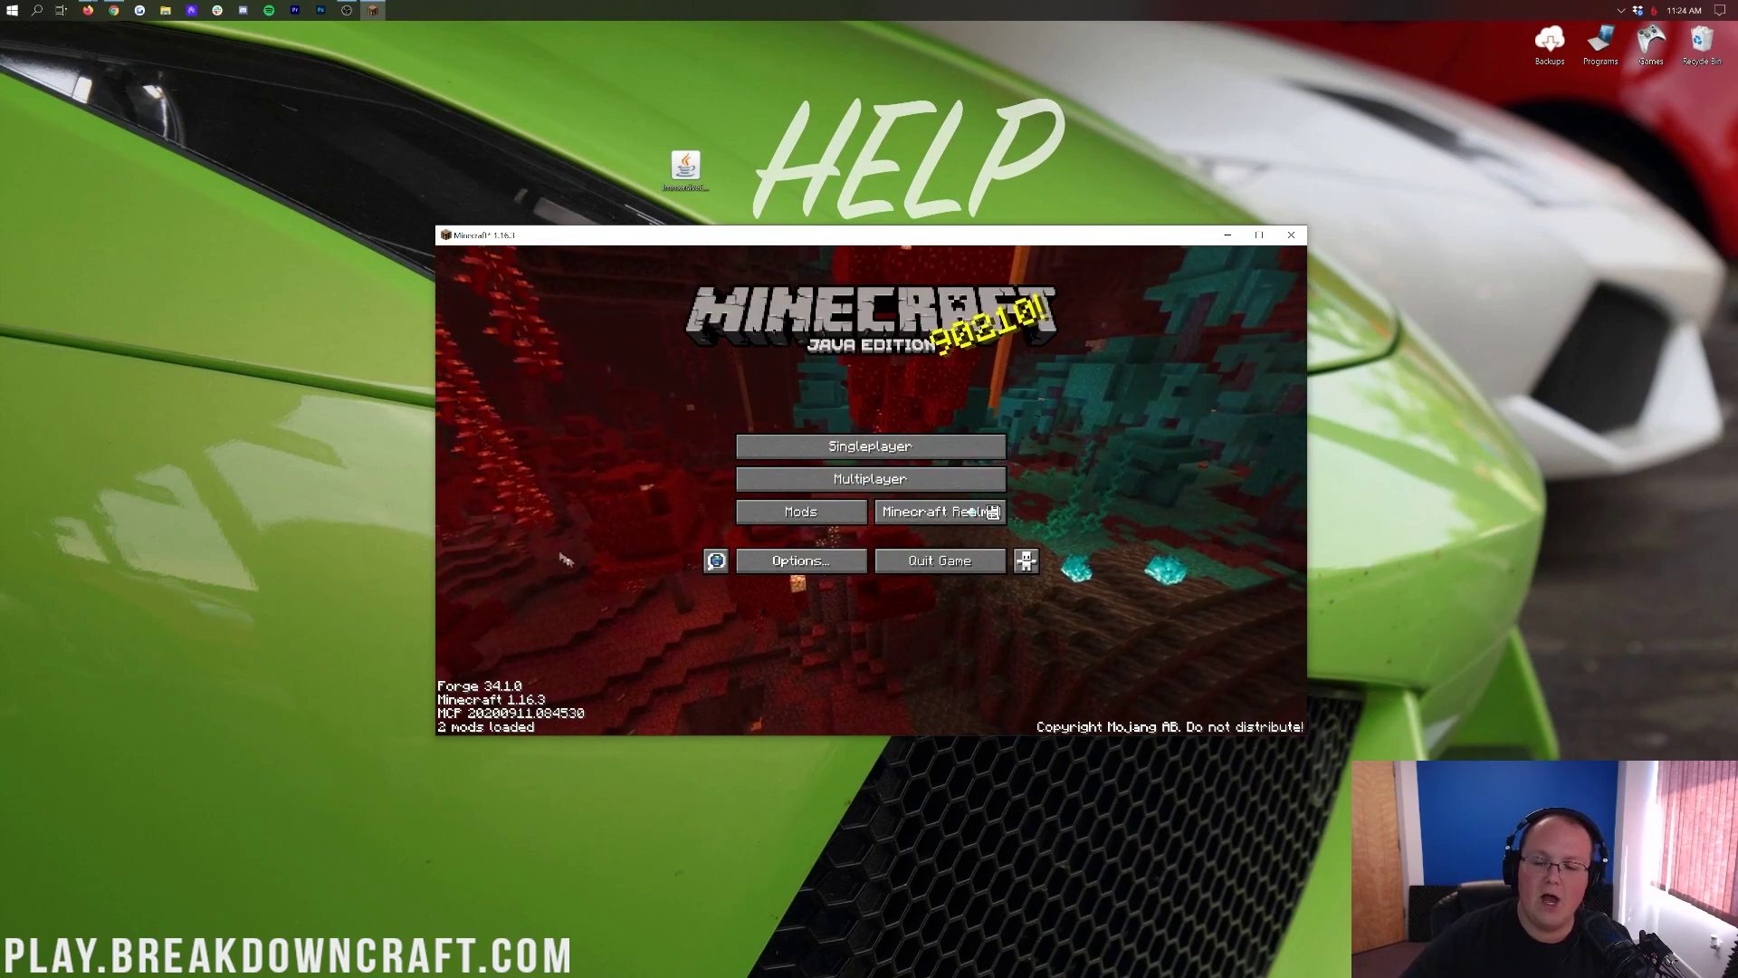
Open the game's mods folder from the Mods list.
{"action": "left_click", "coordinate": [801, 514]}
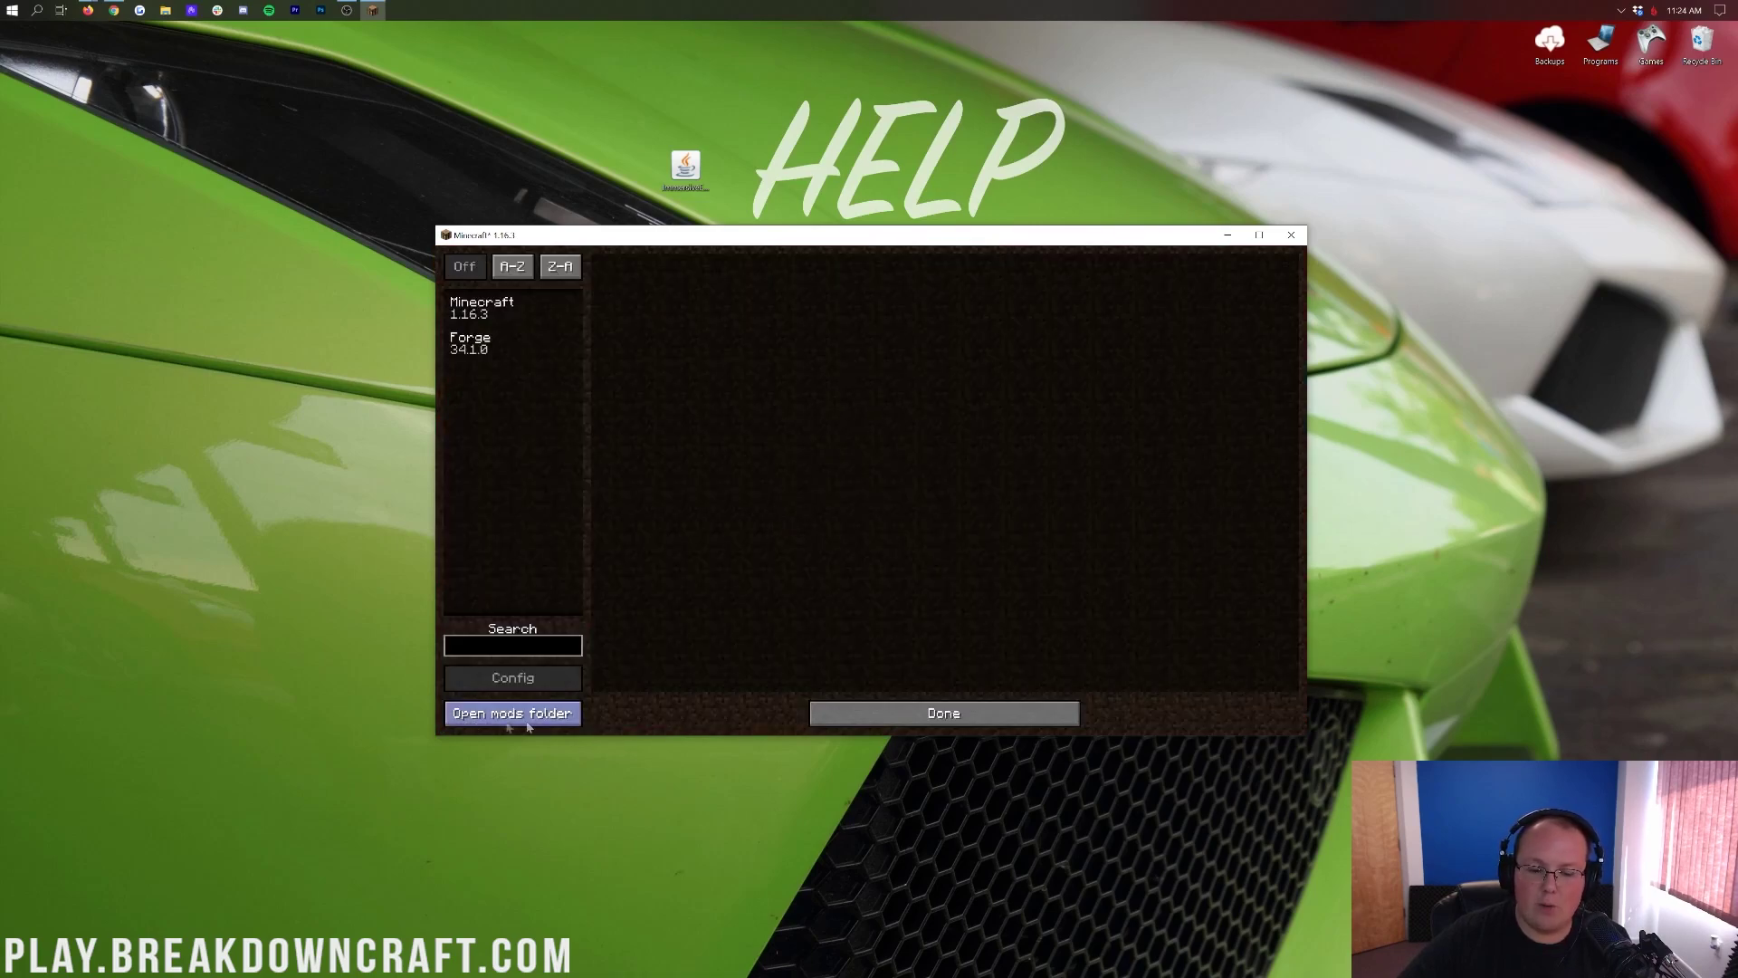
{"action": "left_click", "coordinate": [912, 722]}
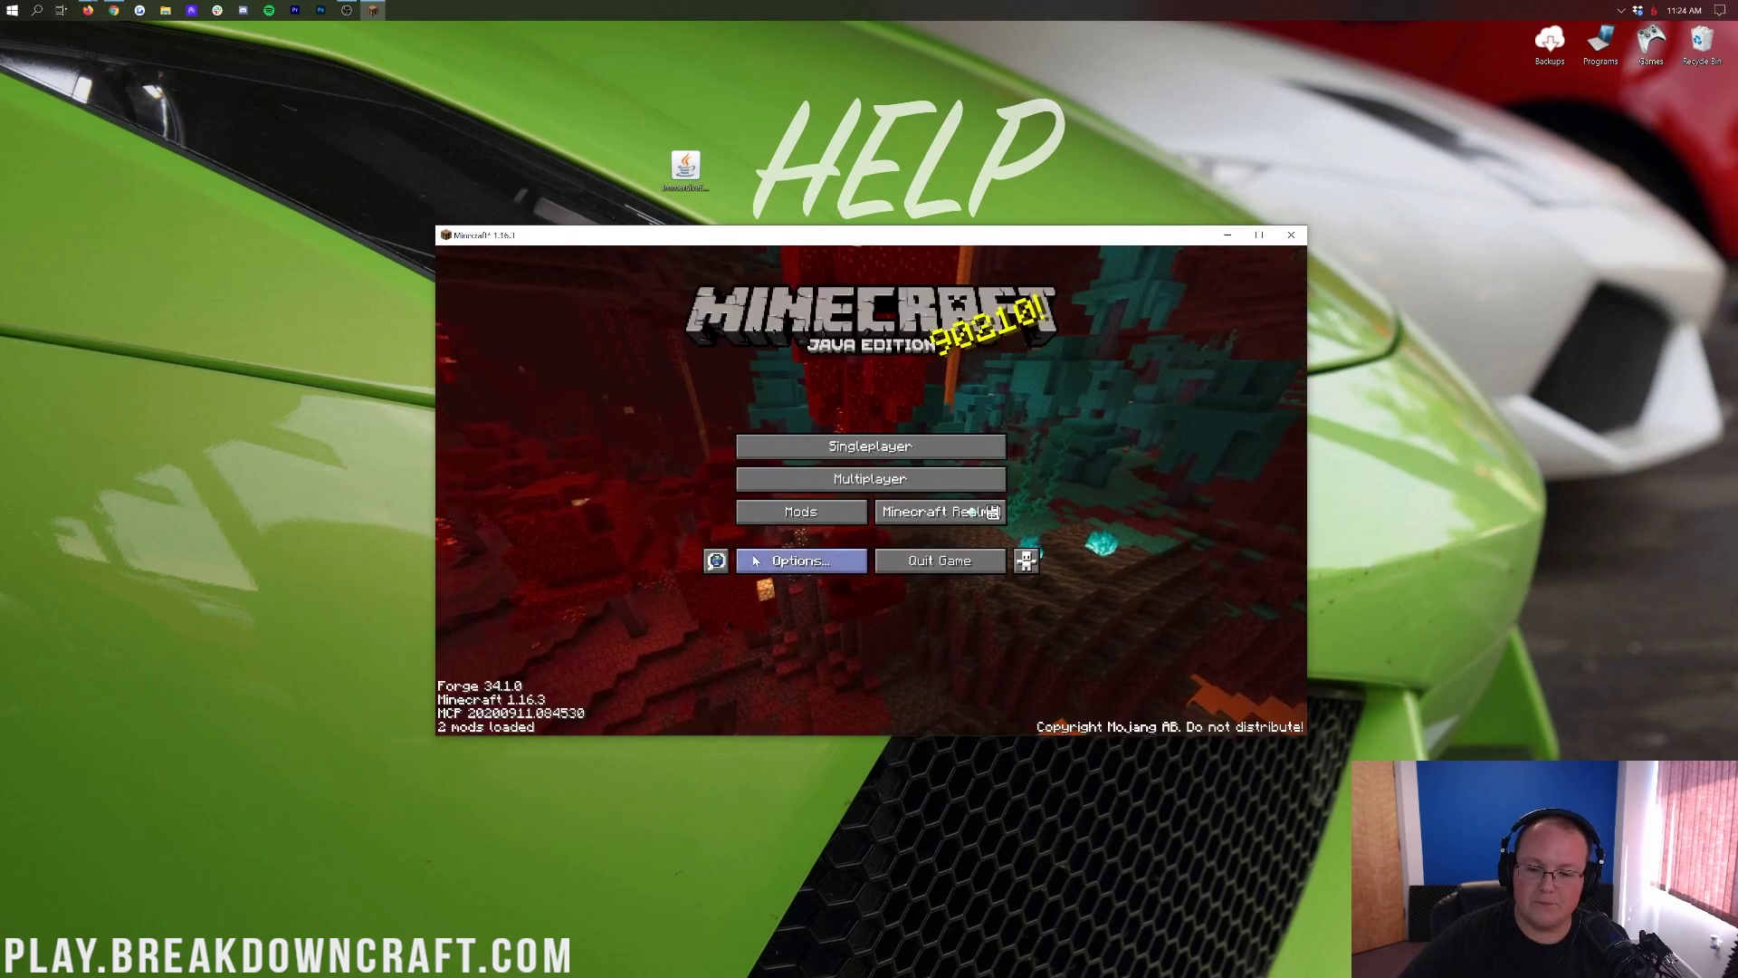
{"action": "left_click", "coordinate": [771, 519]}
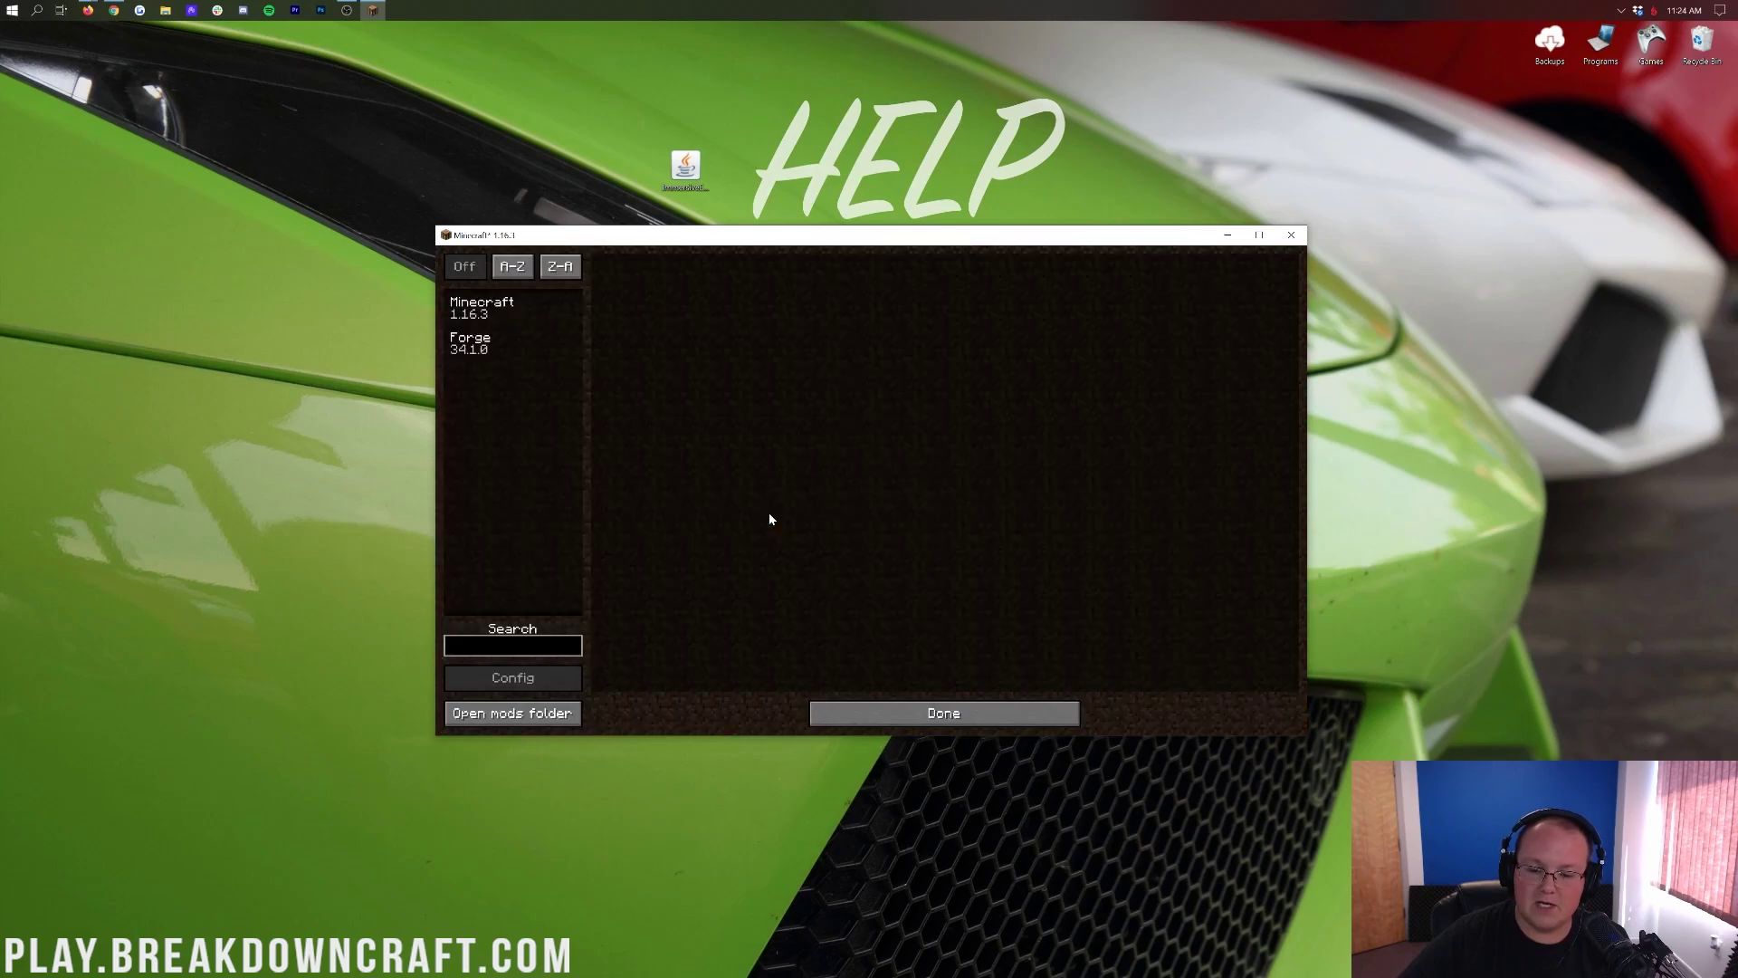
{"action": "left_click", "coordinate": [556, 715]}
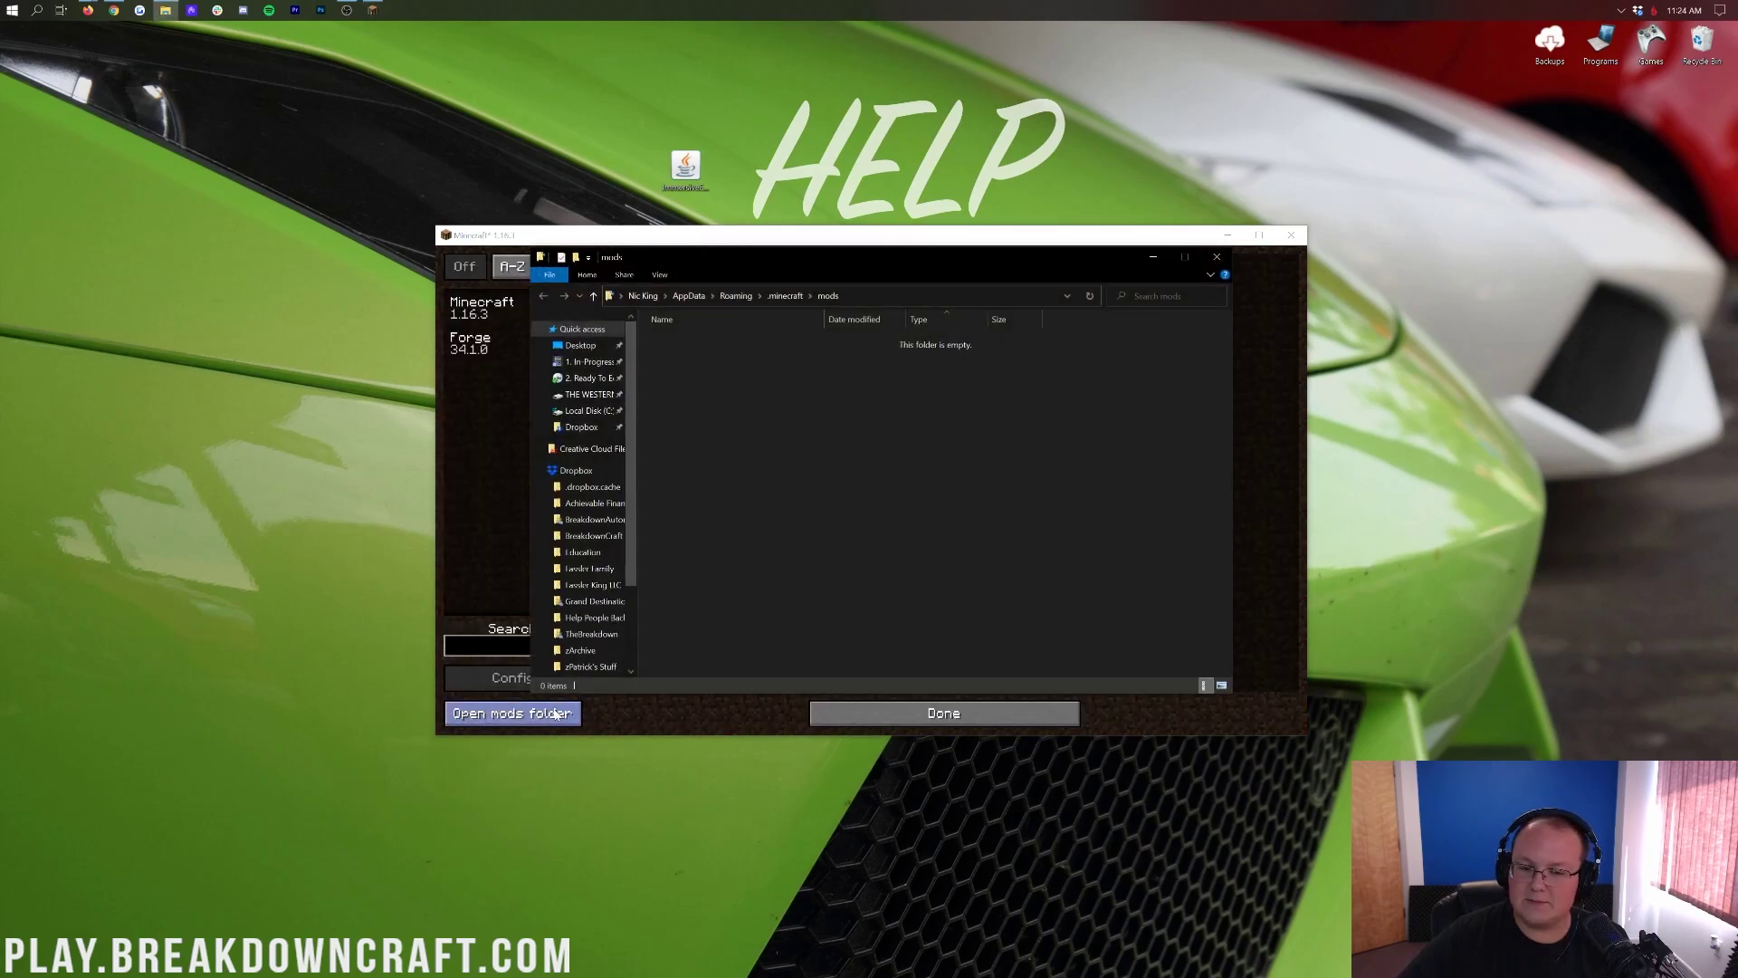
Drag the Immersive Engineering 1.16.3 jar from the desktop into the mods folder, then leave the mods list.
{"action": "left_click", "coordinate": [692, 178]}
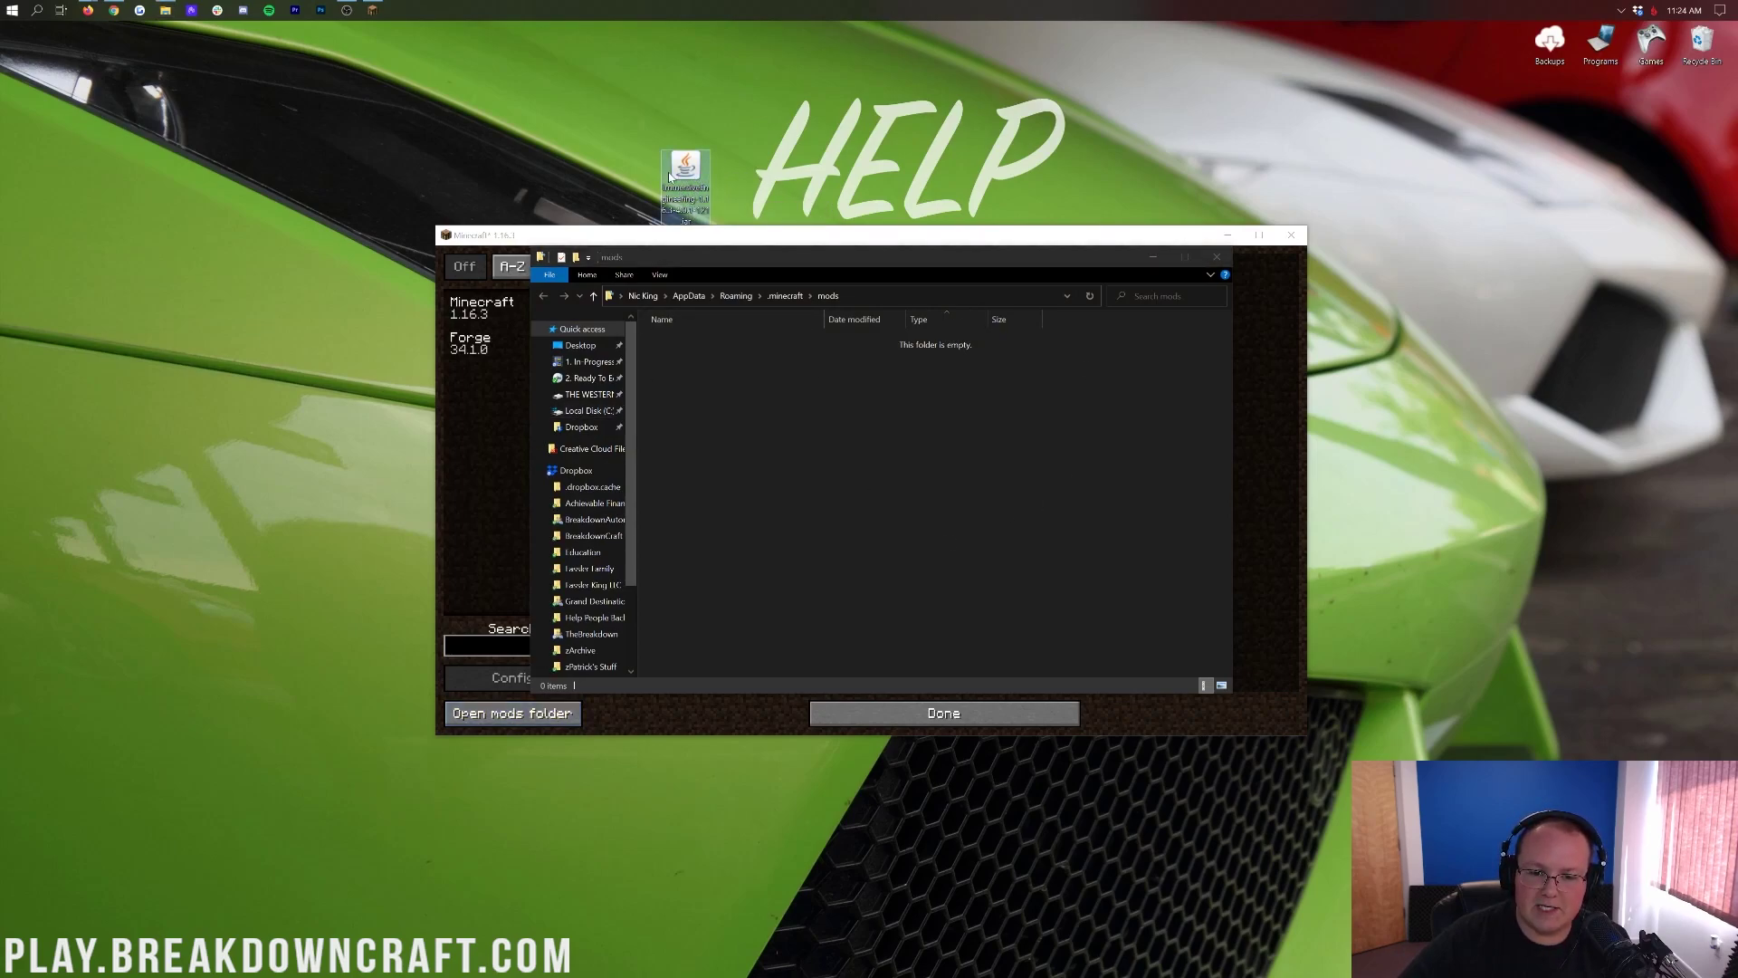
{"action": "left_click_drag", "start_coordinate": [688, 206], "coordinate": [741, 408]}
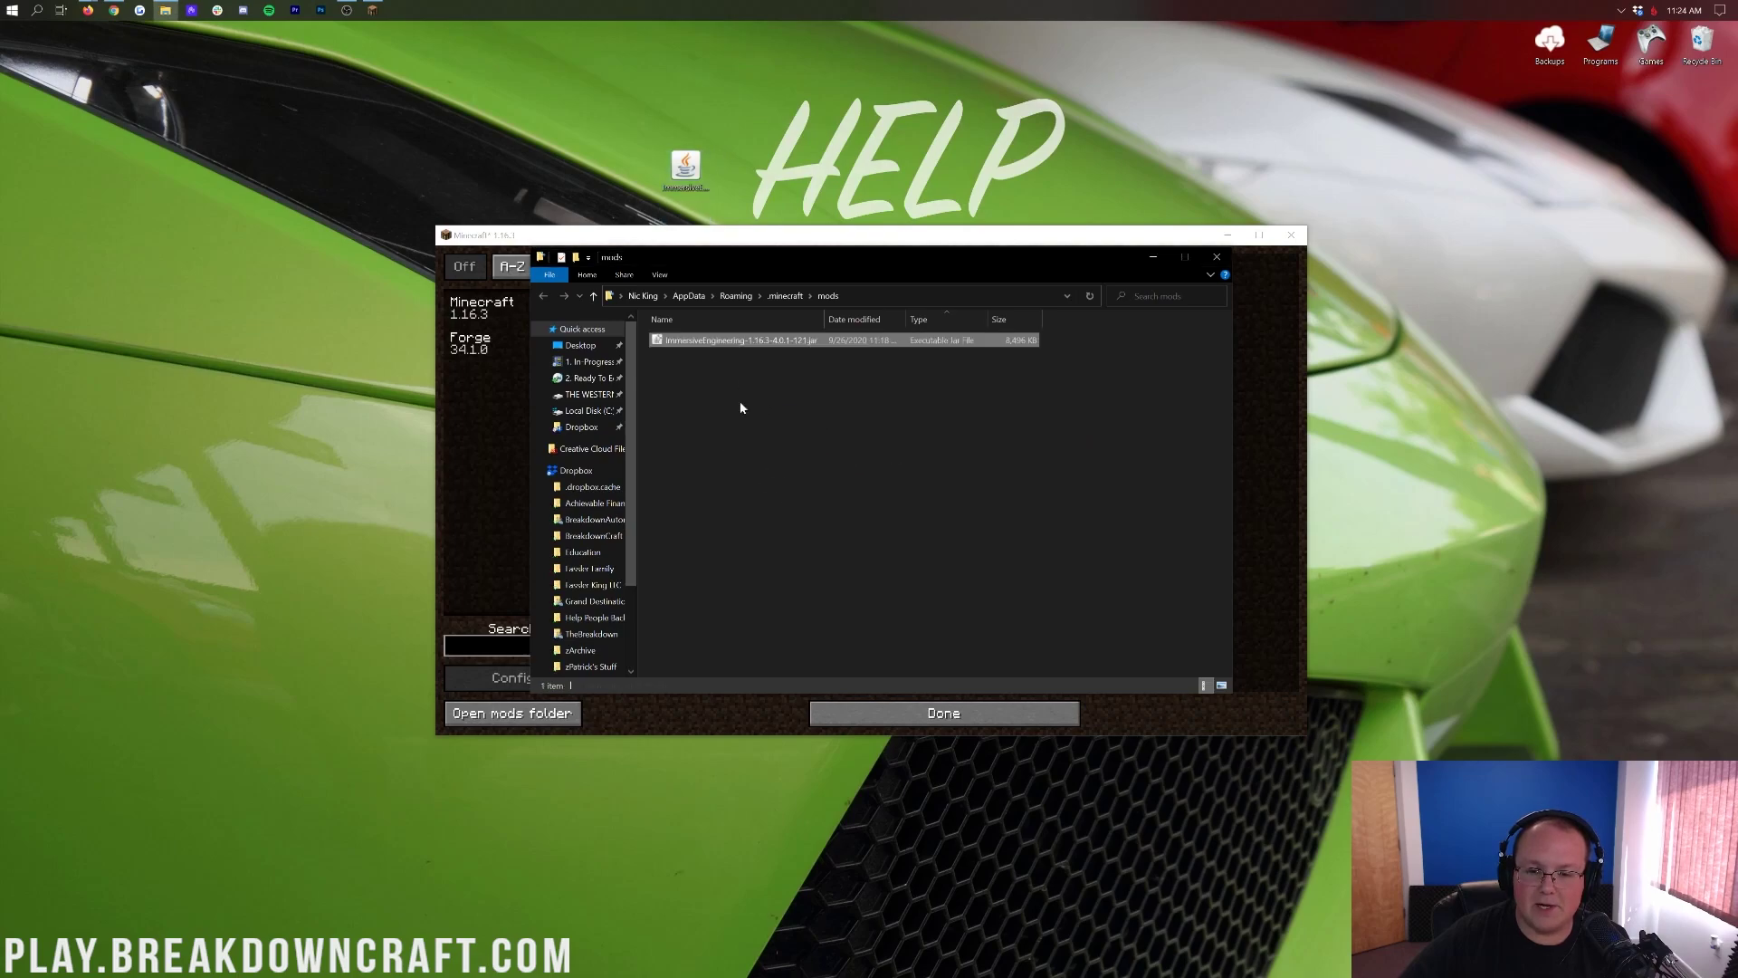
{"action": "left_click", "coordinate": [741, 408]}
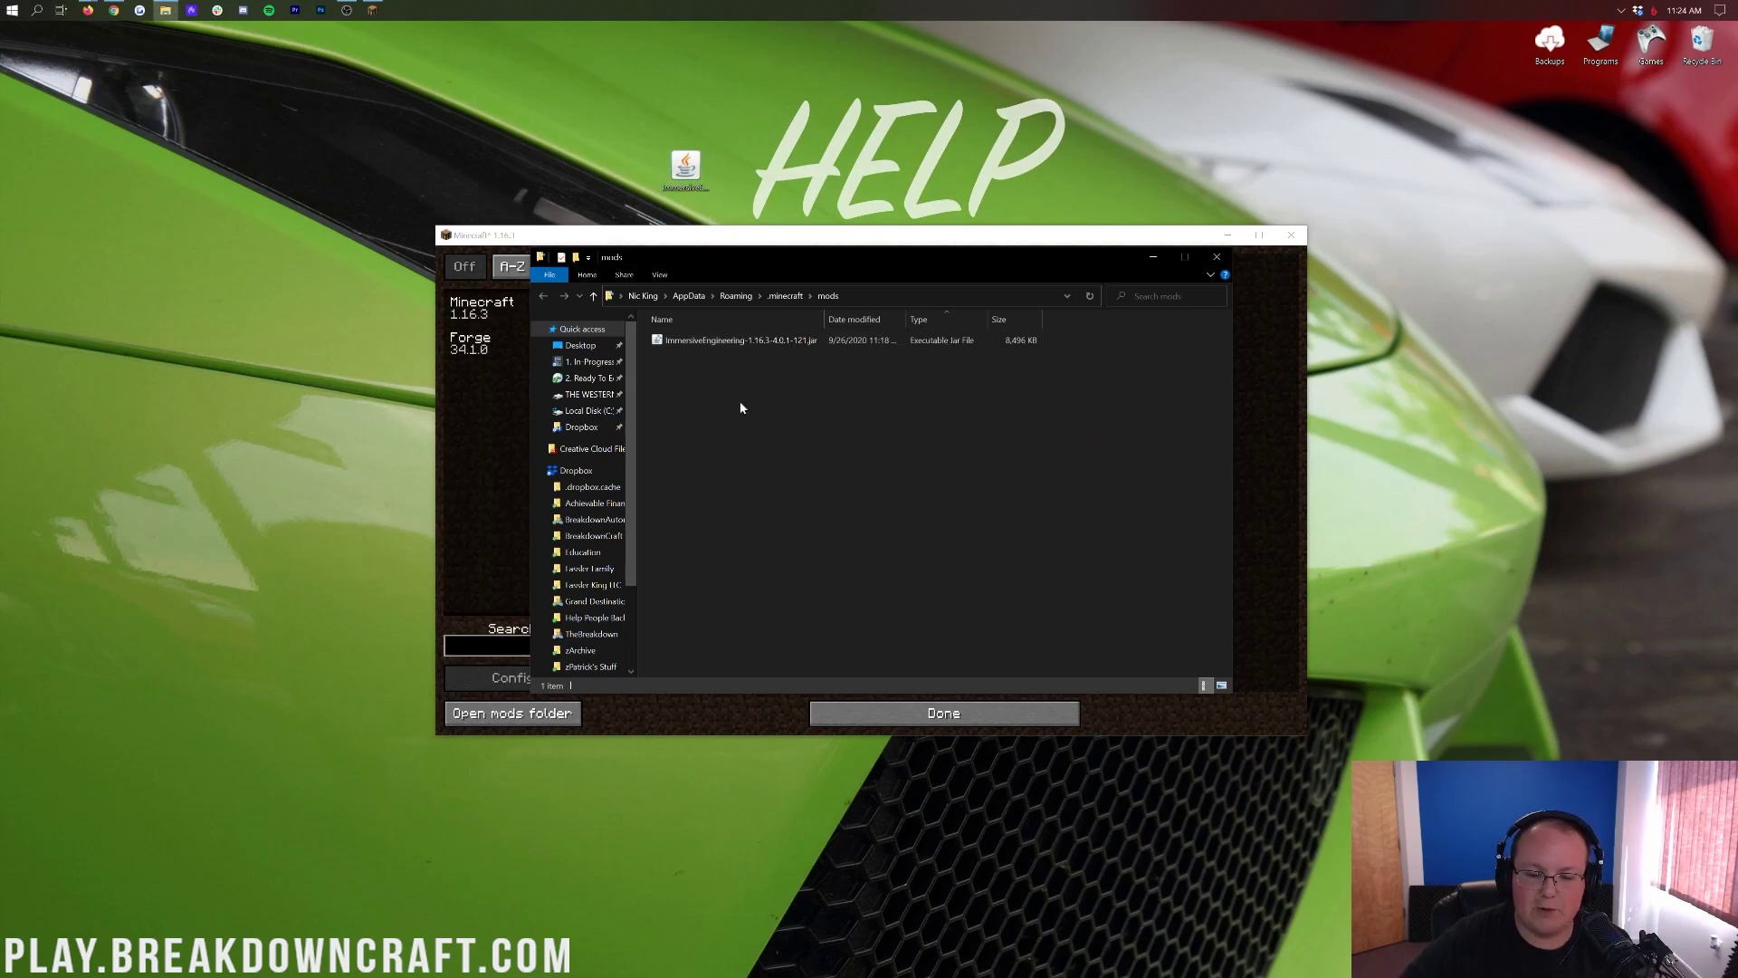
{"action": "left_click", "coordinate": [1245, 422]}
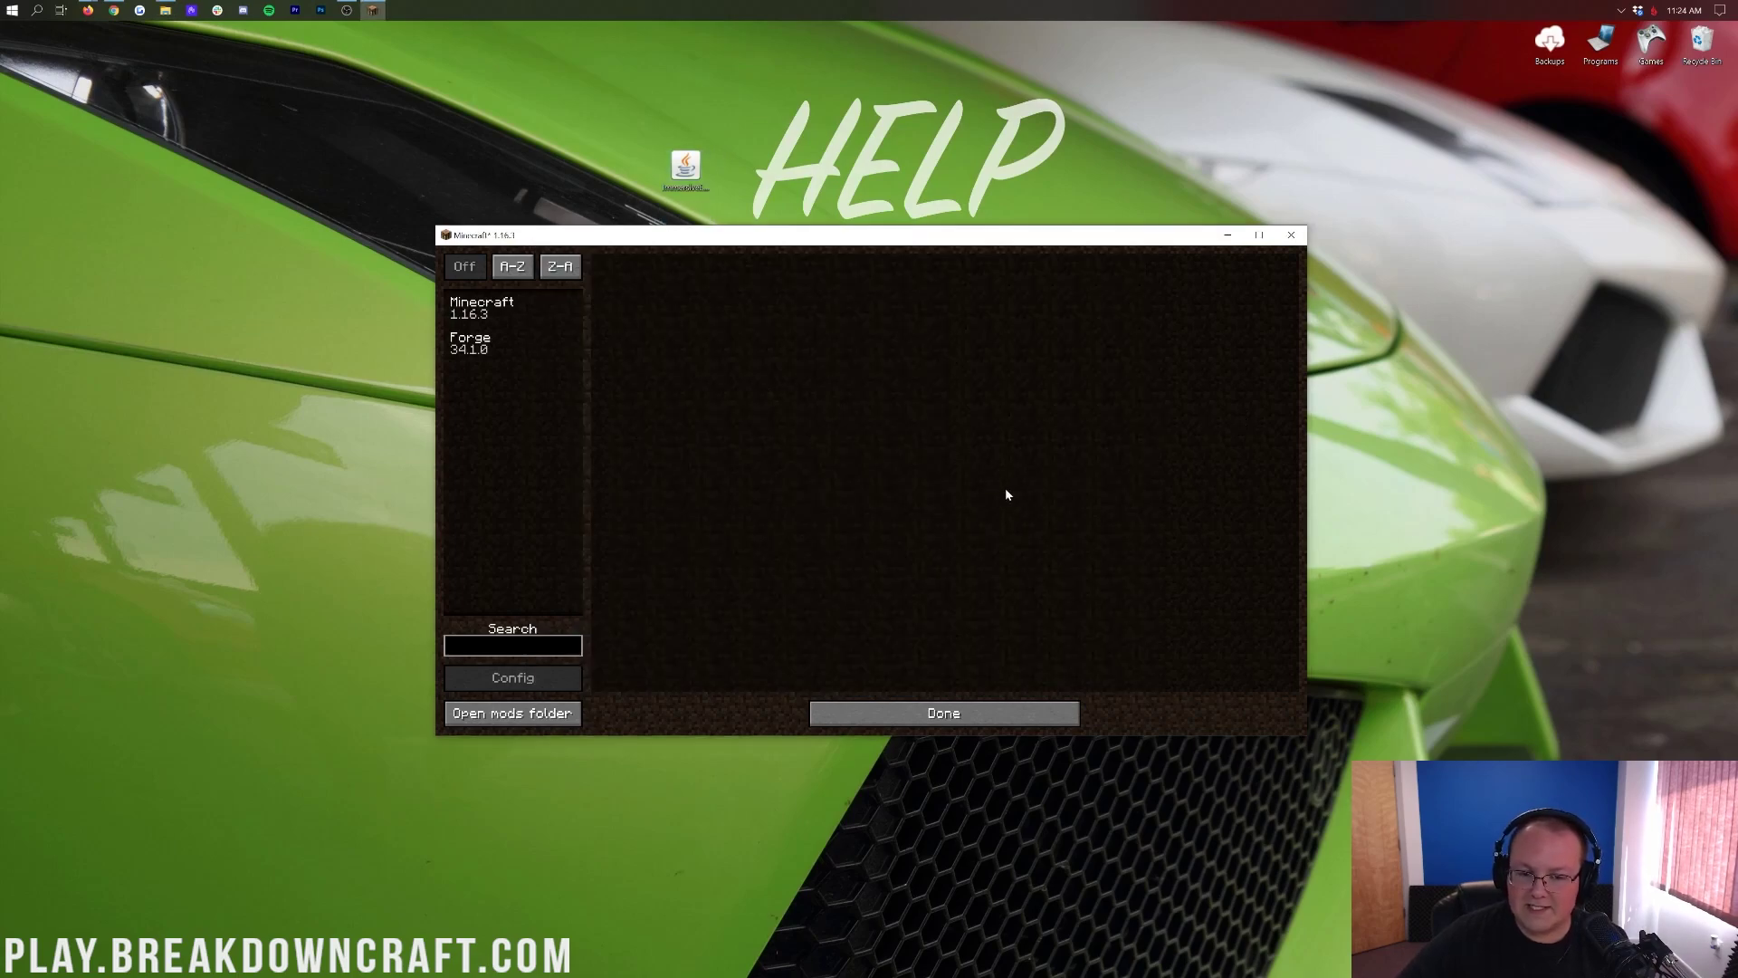
{"action": "left_click", "coordinate": [912, 711]}
Quit Minecraft, close the mods folder and start the Minecraft Launcher via 'min' search.
{"action": "left_click", "coordinate": [926, 556]}
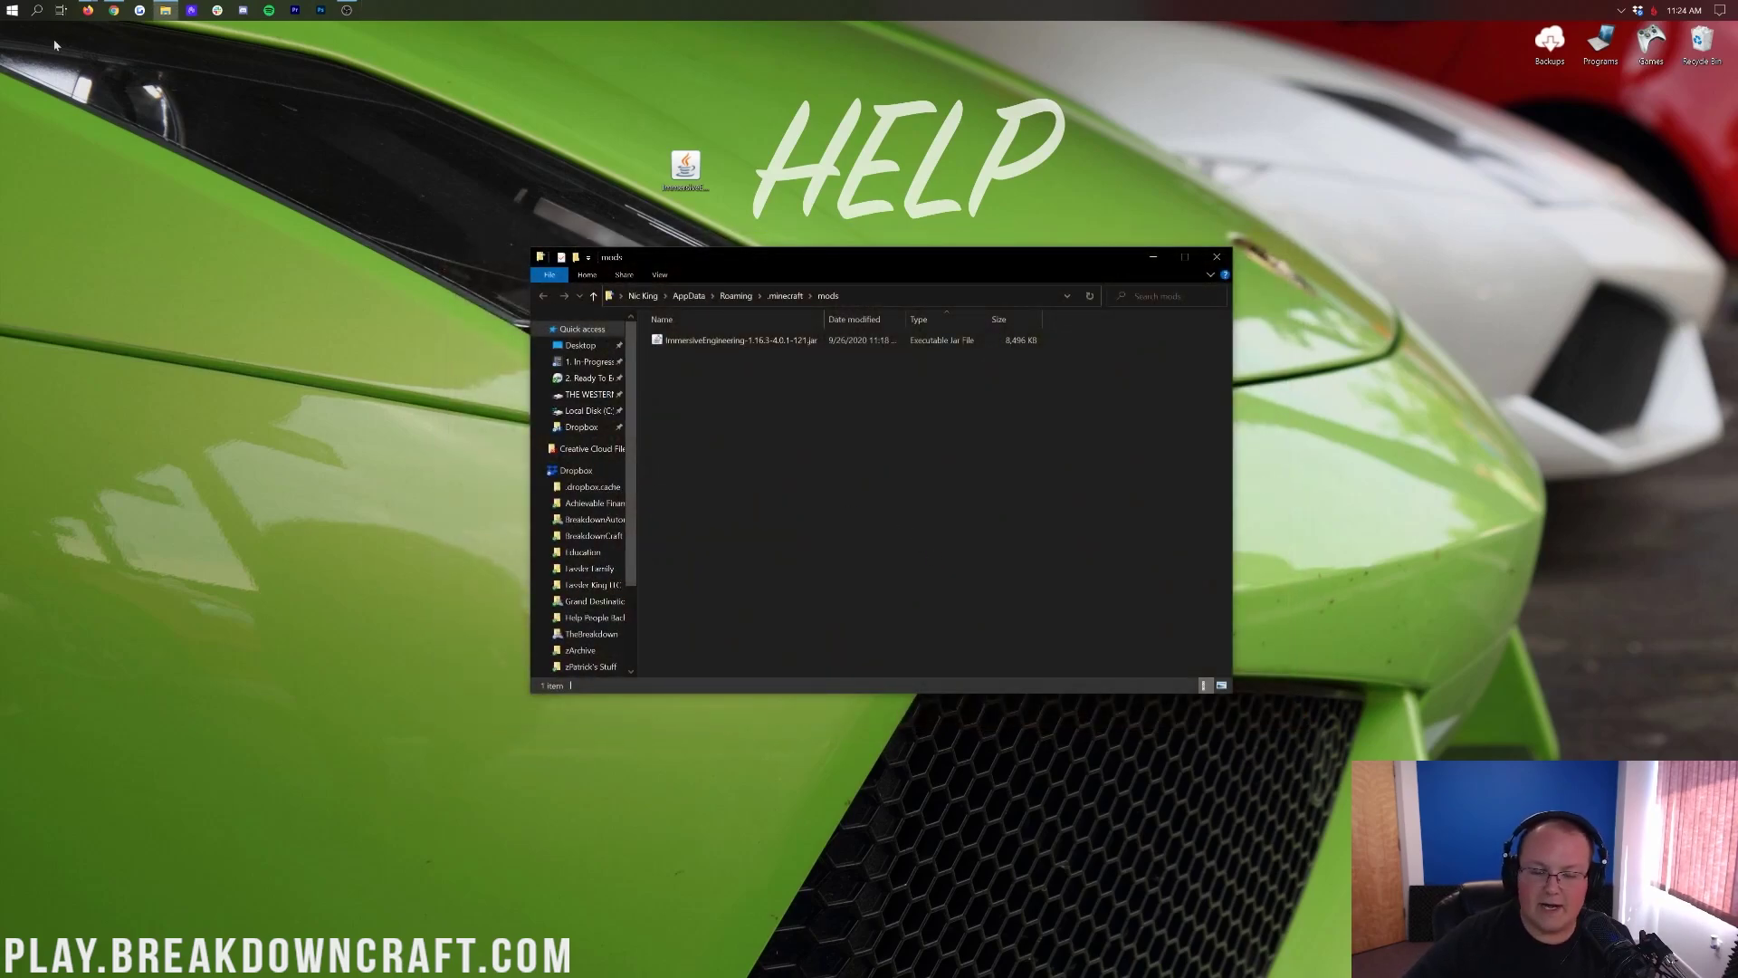
{"action": "left_click", "coordinate": [1217, 257]}
{"action": "left_click", "coordinate": [3, 7]}
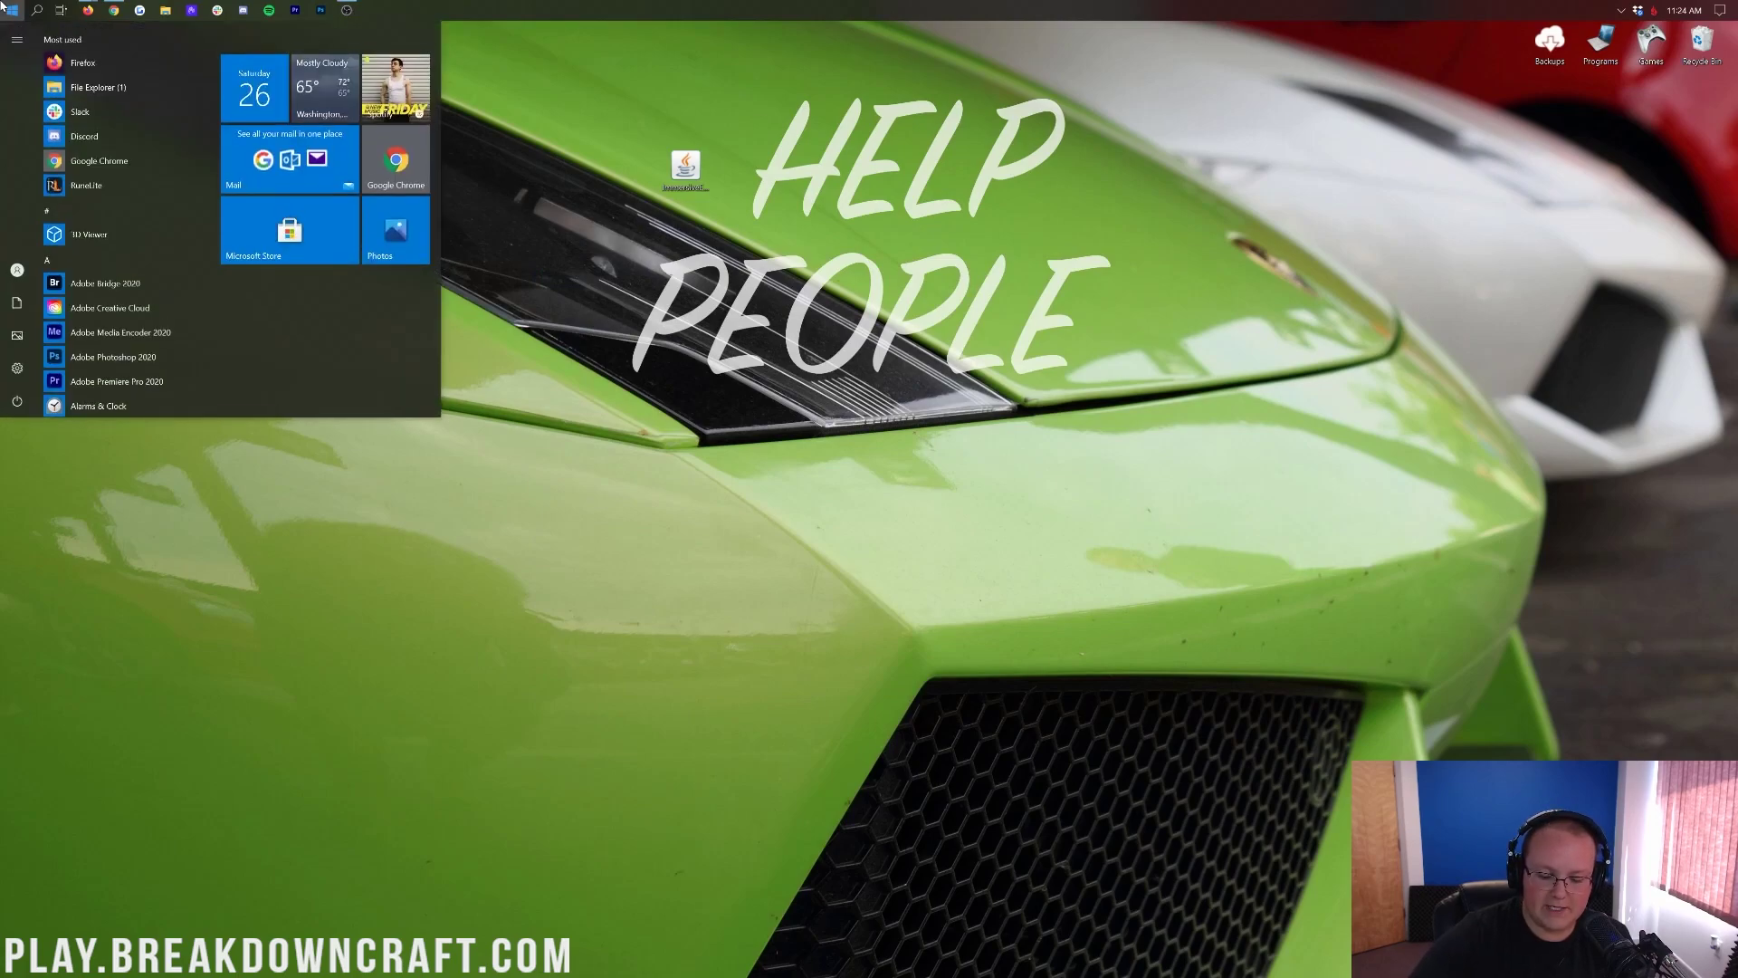
{"action": "type", "text": "min"}
{"action": "key", "text": "Return"}
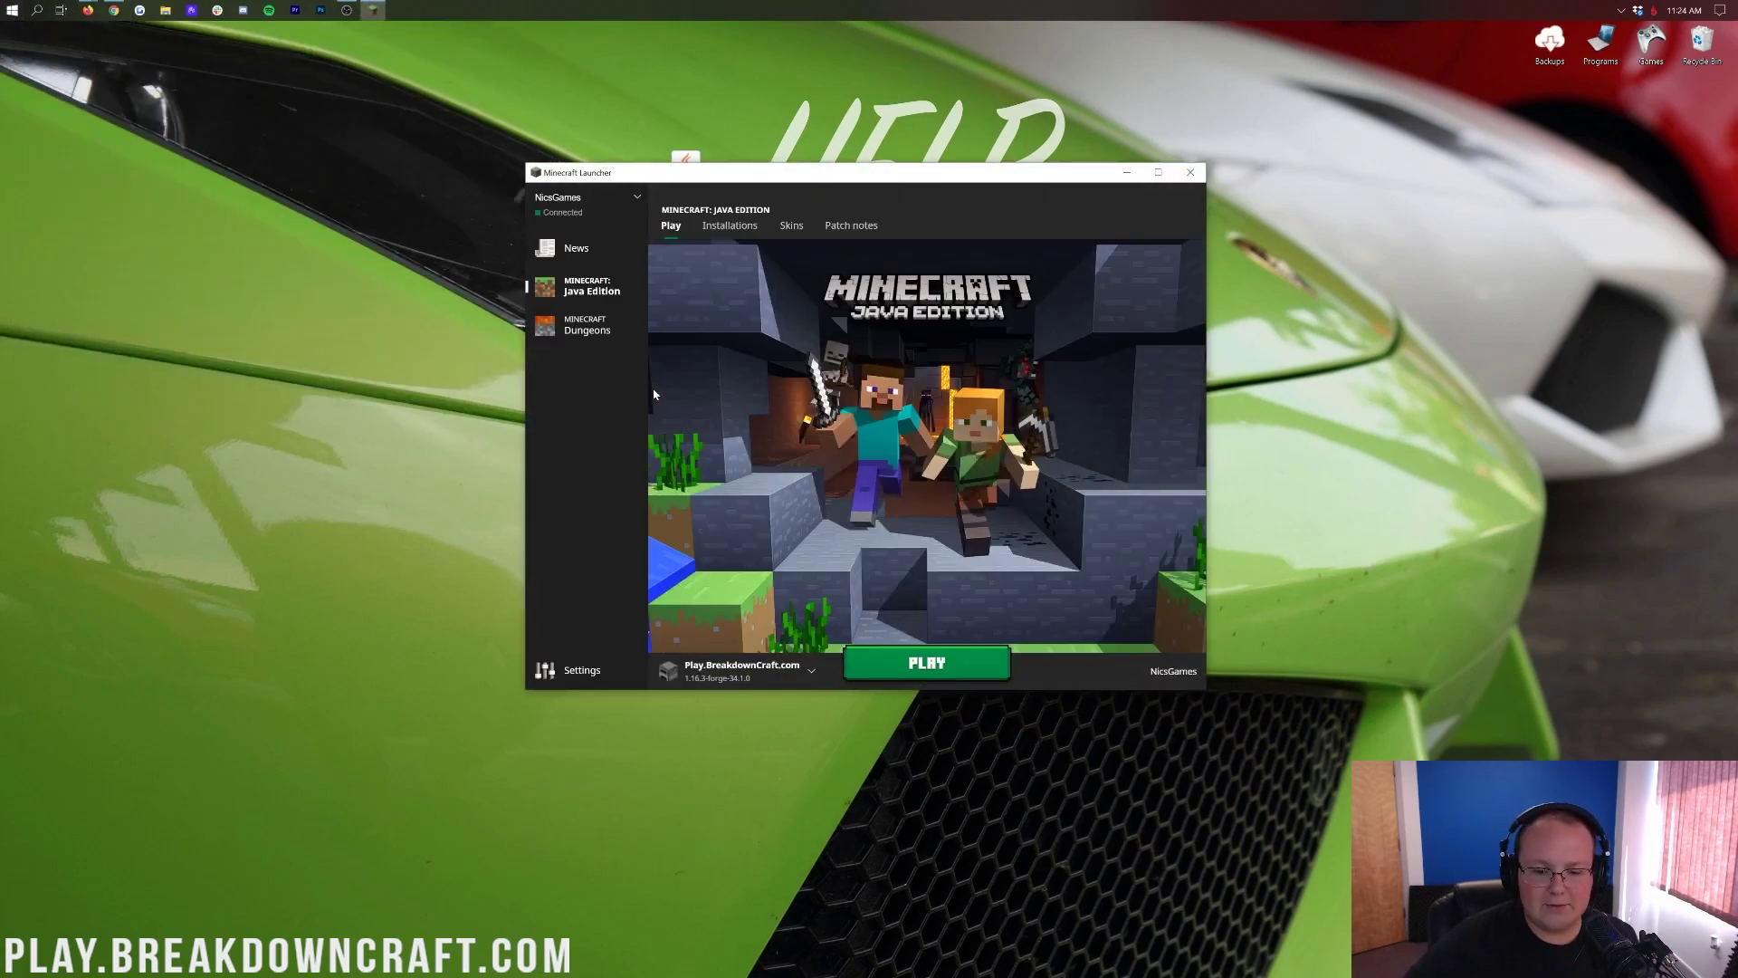
Launch the game using the Play.BreakdownCraft.com Forge 1.16.3 installation.
{"action": "left_click", "coordinate": [765, 678]}
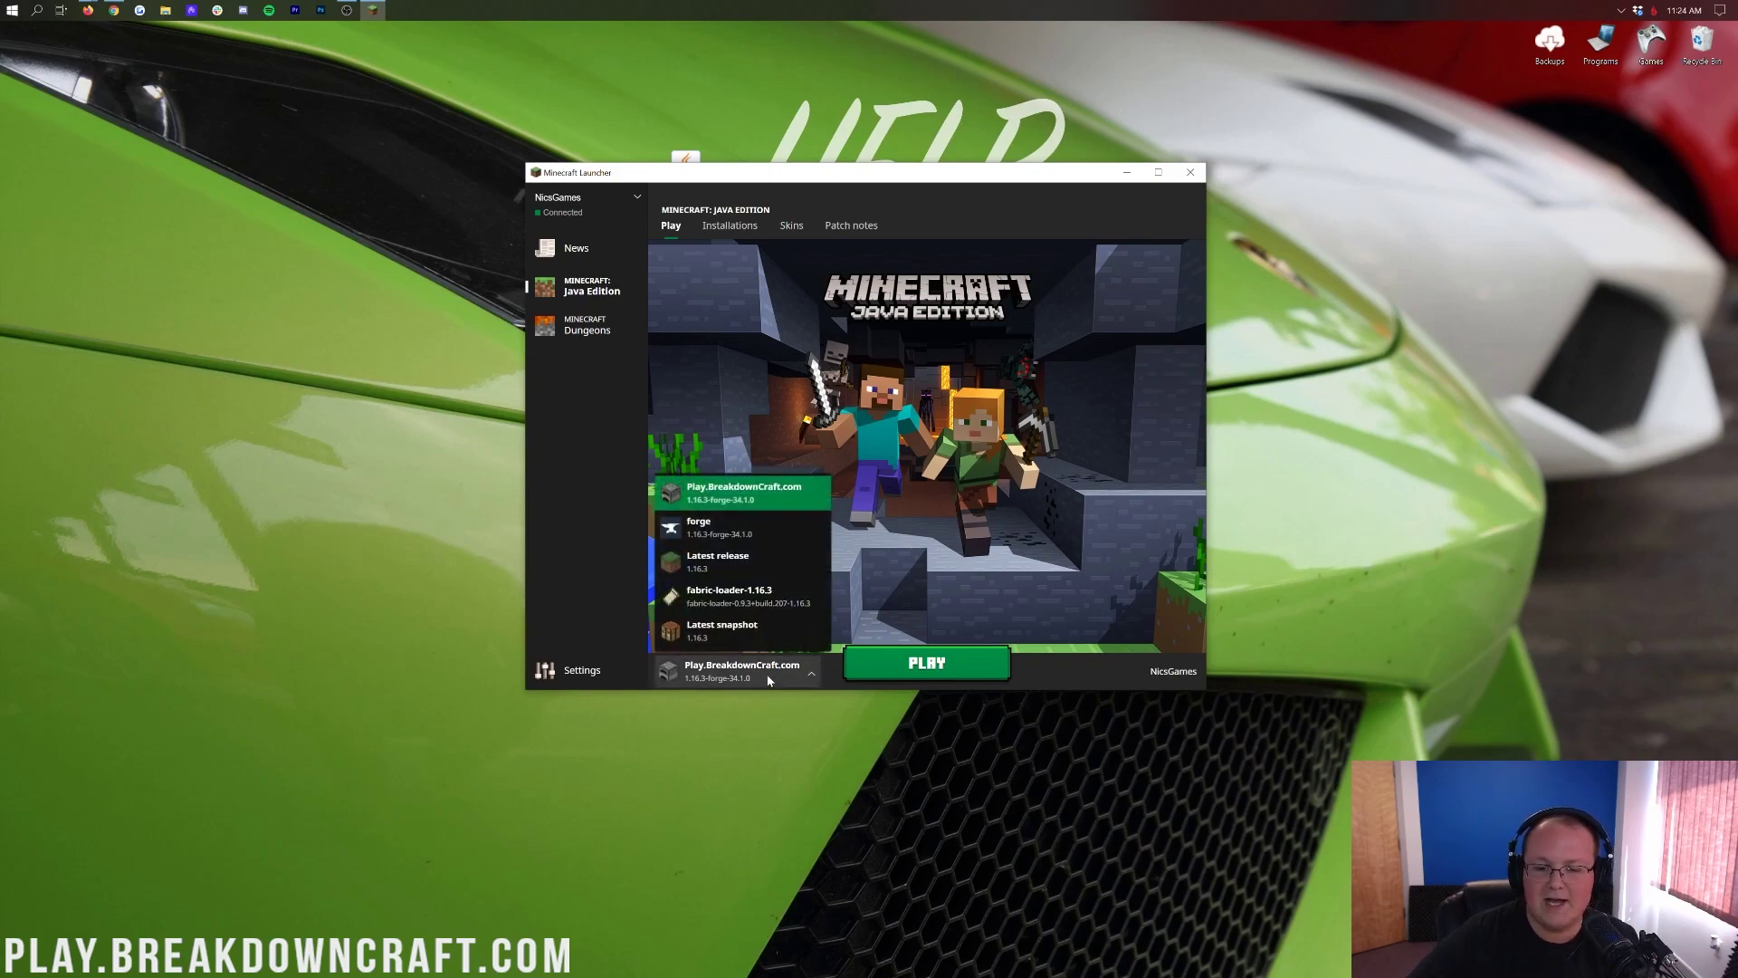
{"action": "left_click", "coordinate": [806, 677]}
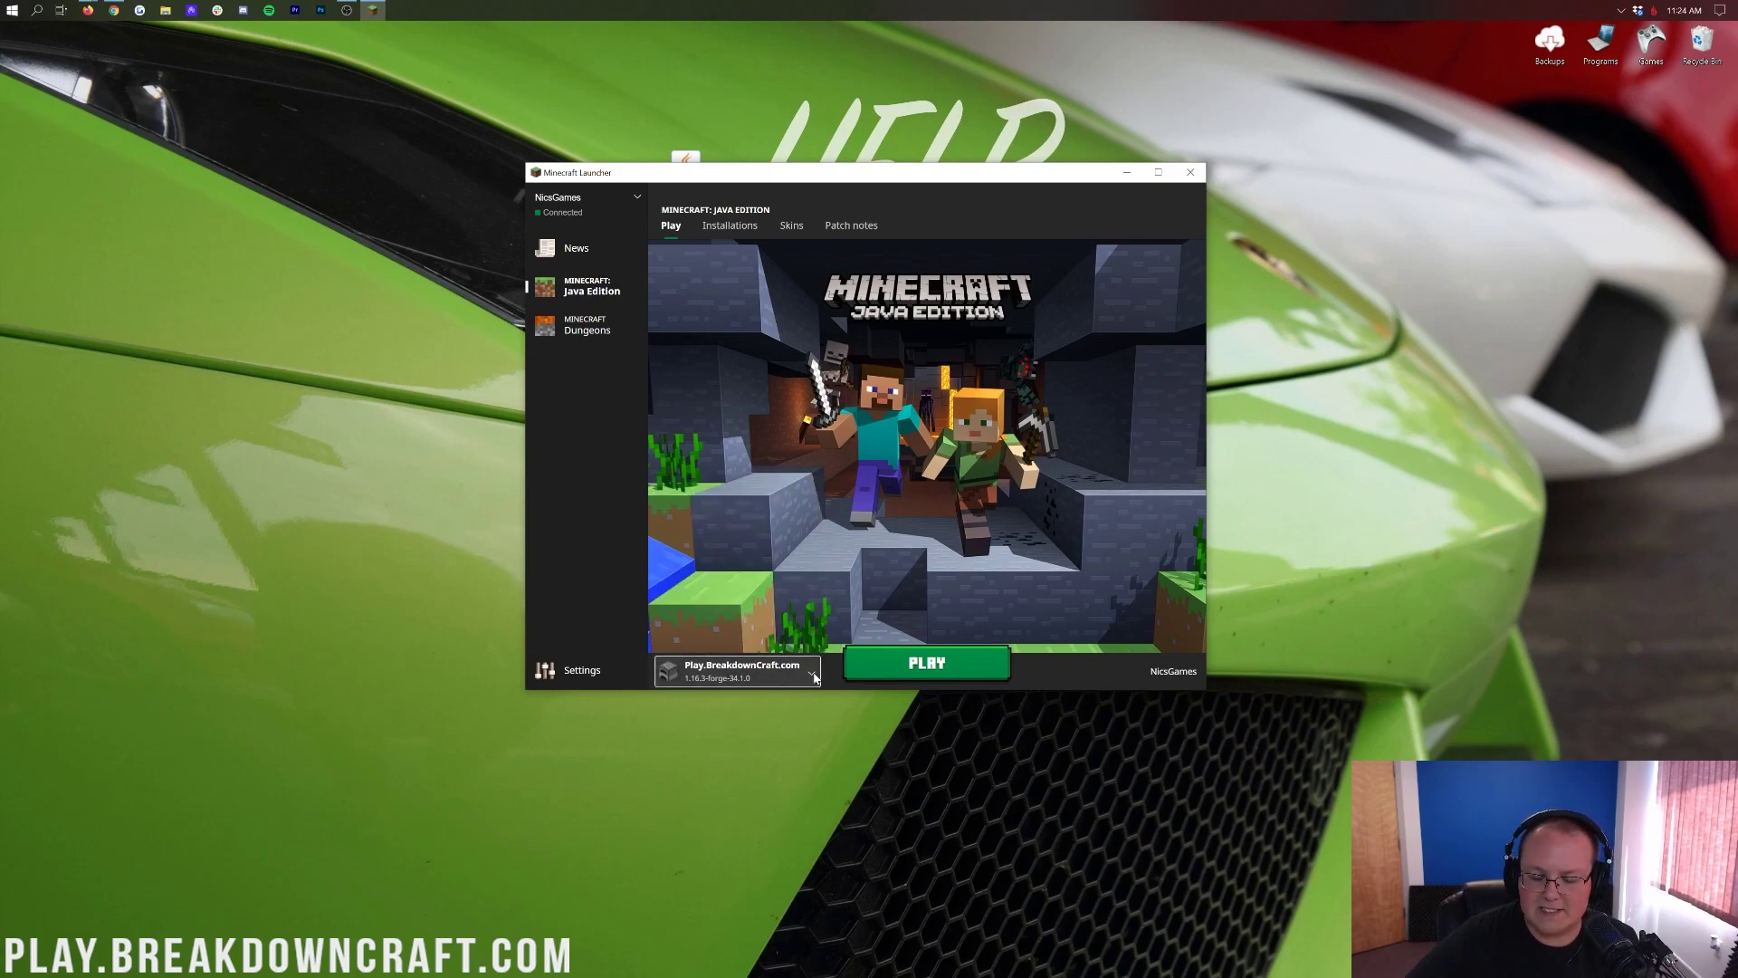
{"action": "left_click", "coordinate": [813, 675]}
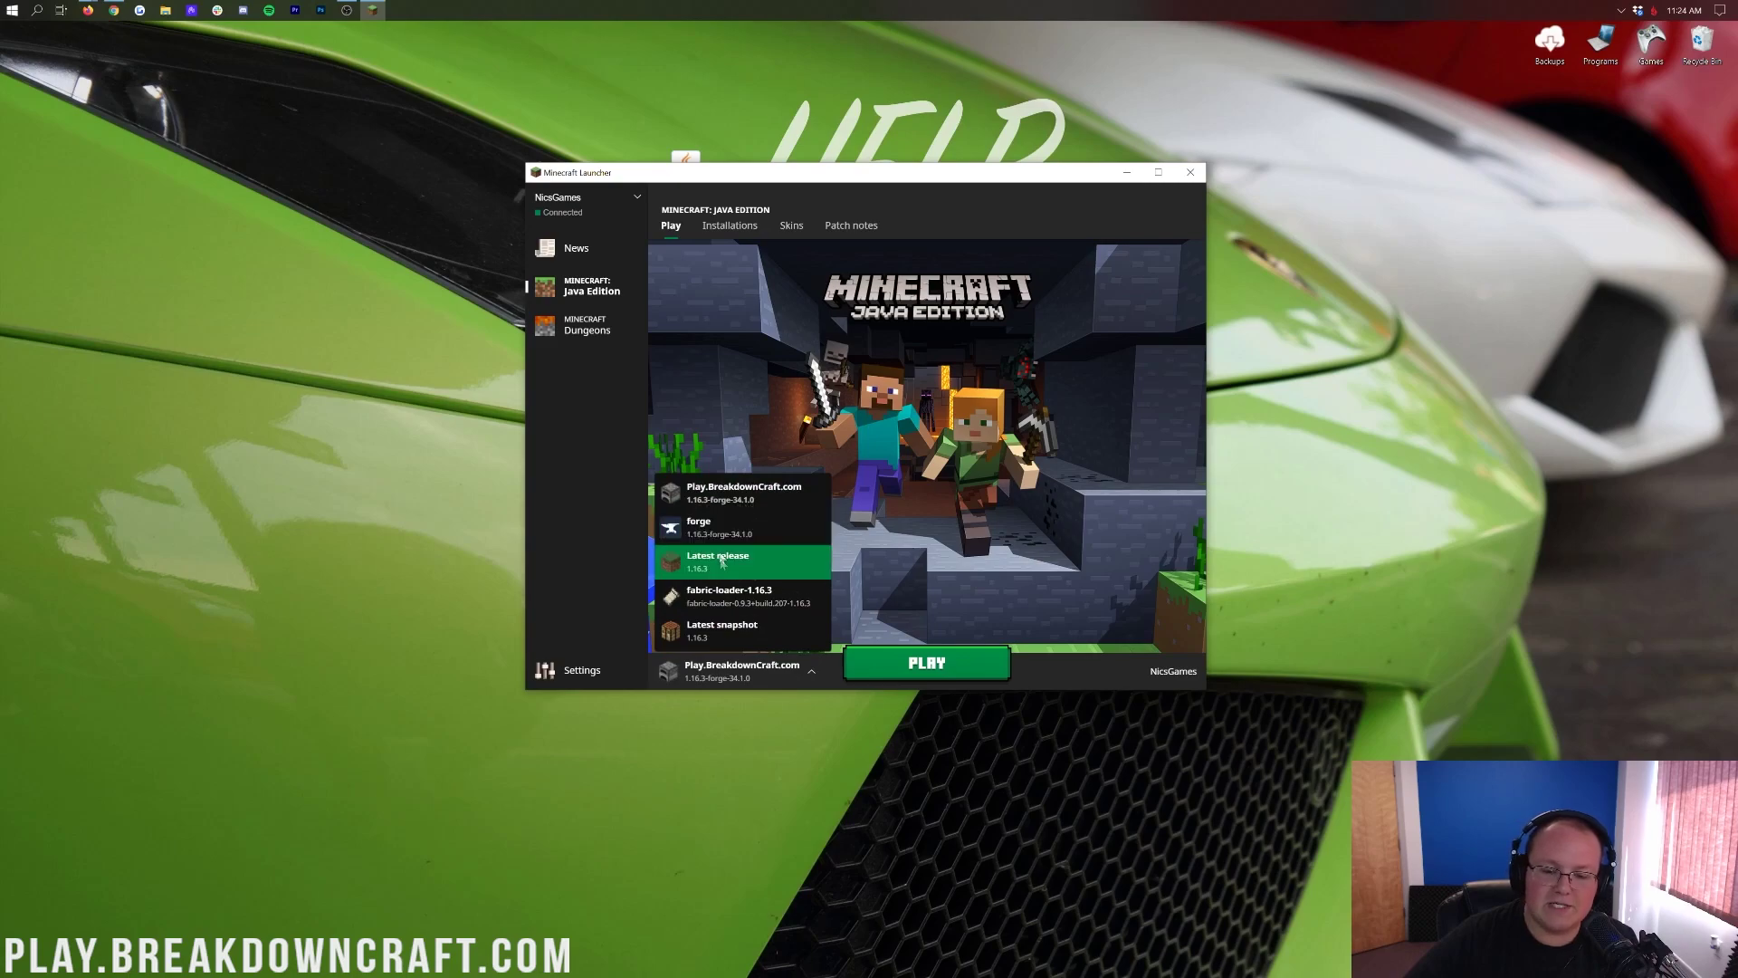
{"action": "left_click", "coordinate": [713, 502]}
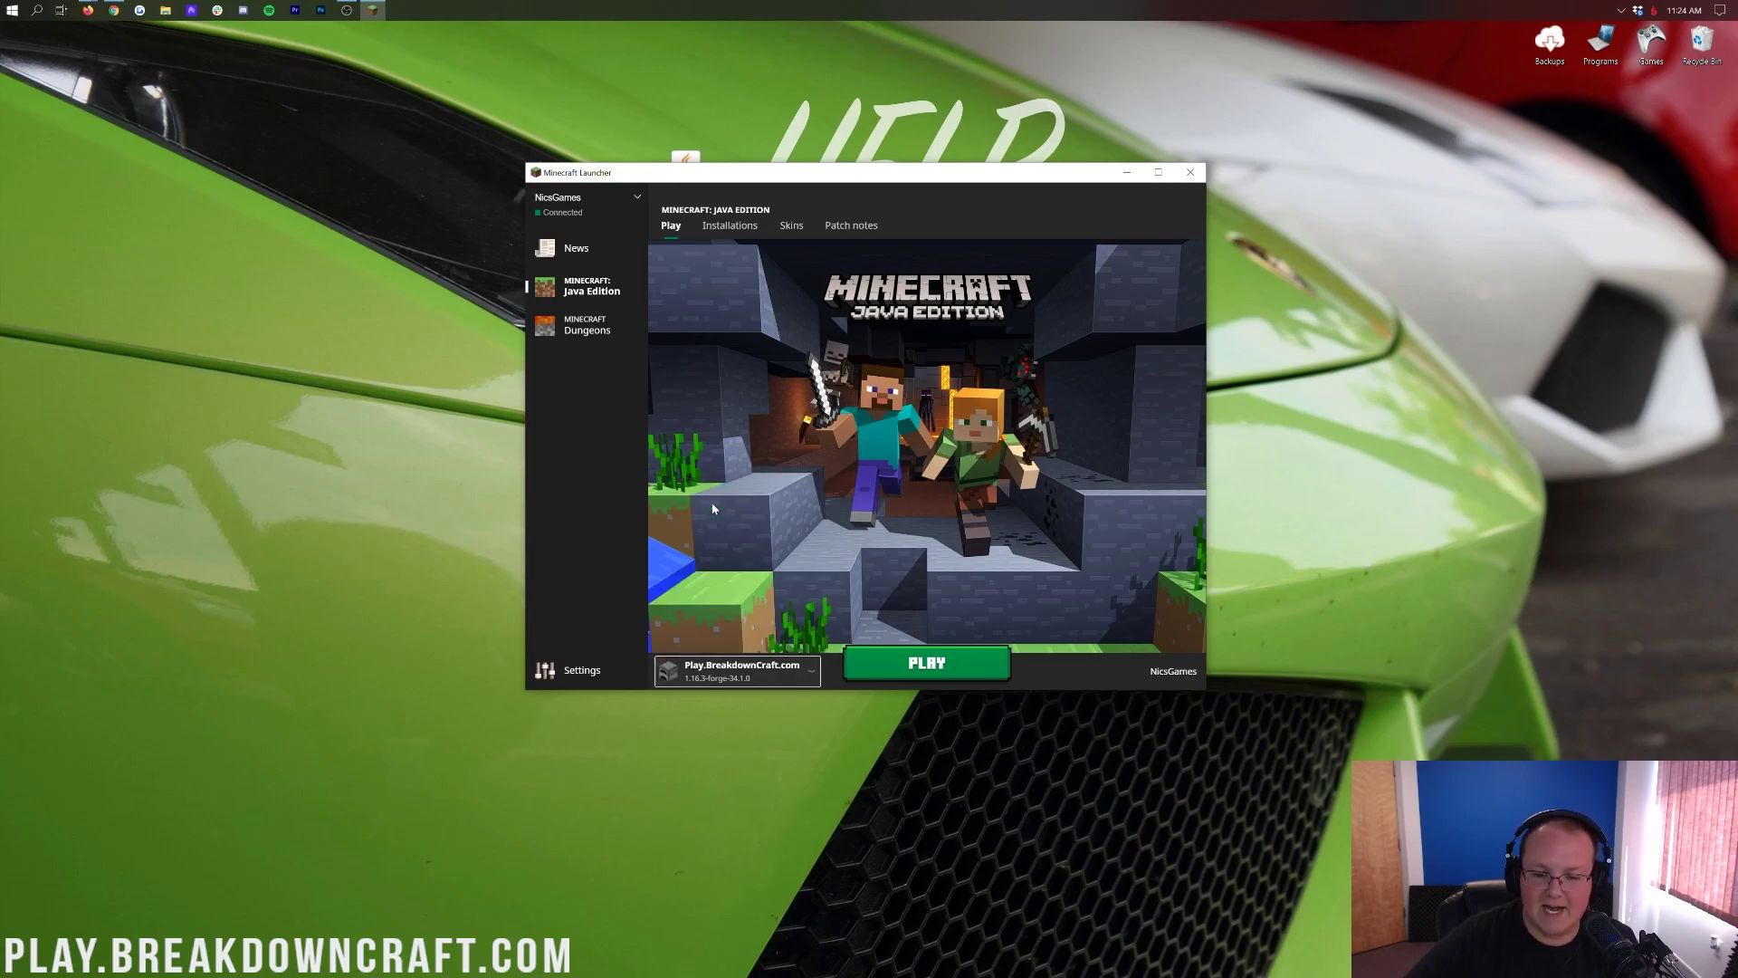
{"action": "left_click", "coordinate": [922, 673]}
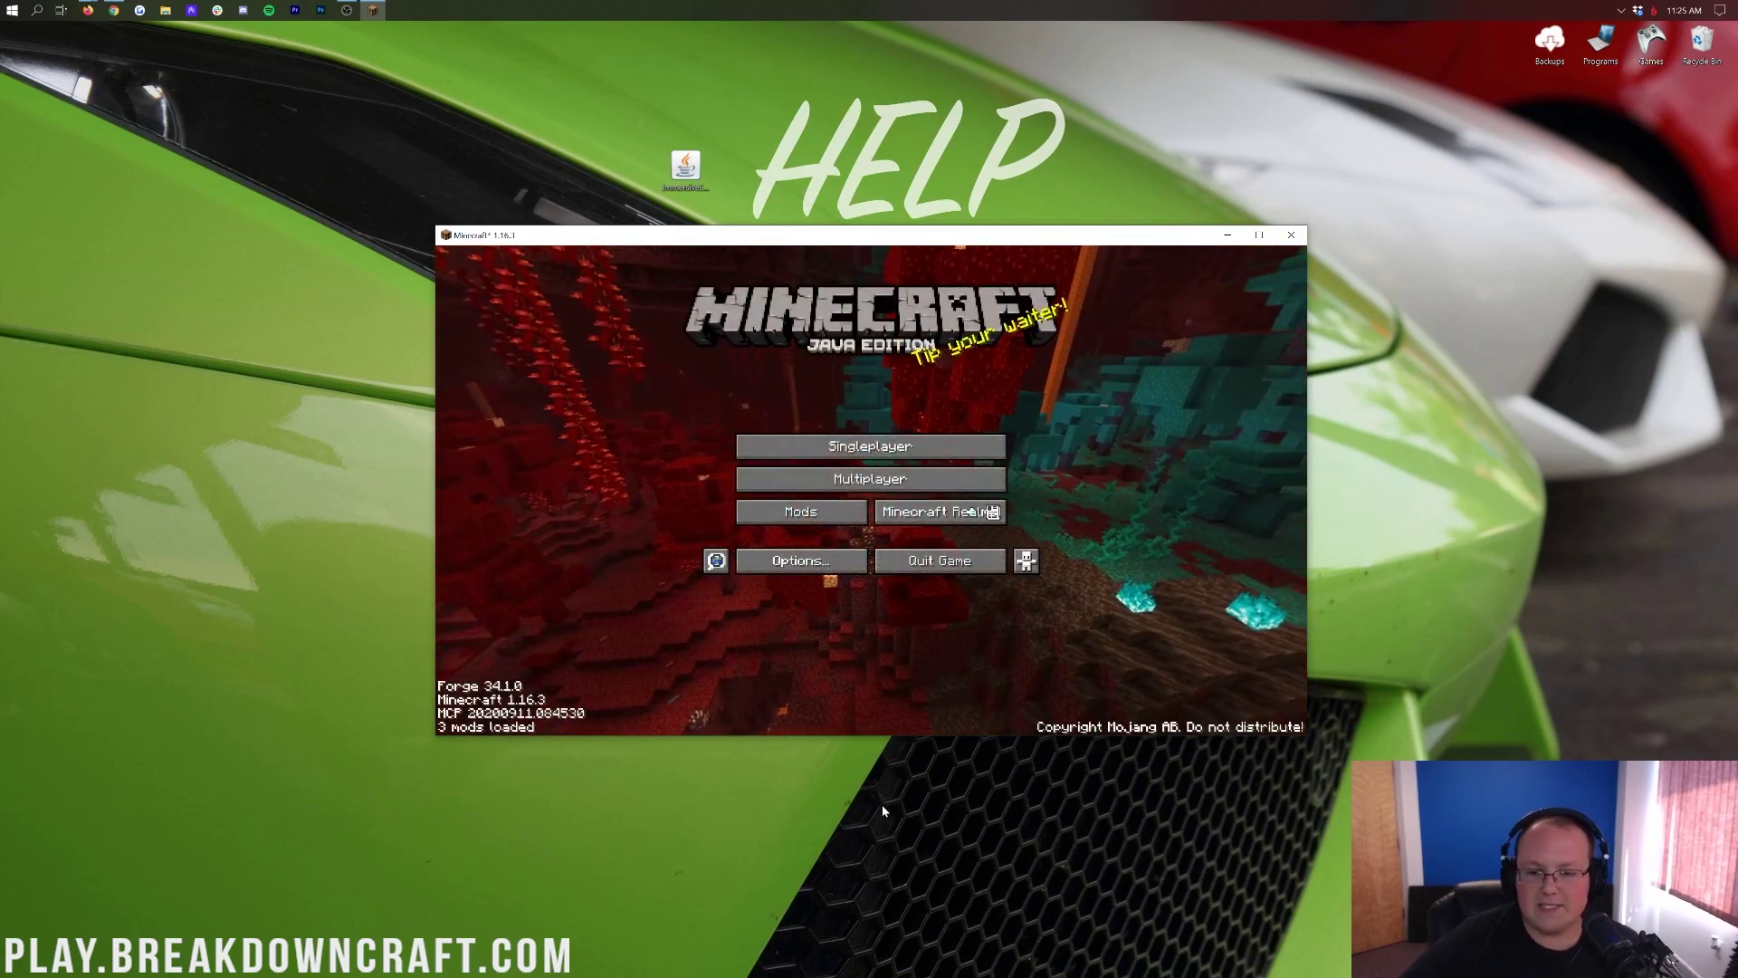
Check the Mods list to confirm Immersive Engineering is loaded.
{"action": "left_click", "coordinate": [801, 511]}
{"action": "left_click", "coordinate": [525, 380]}
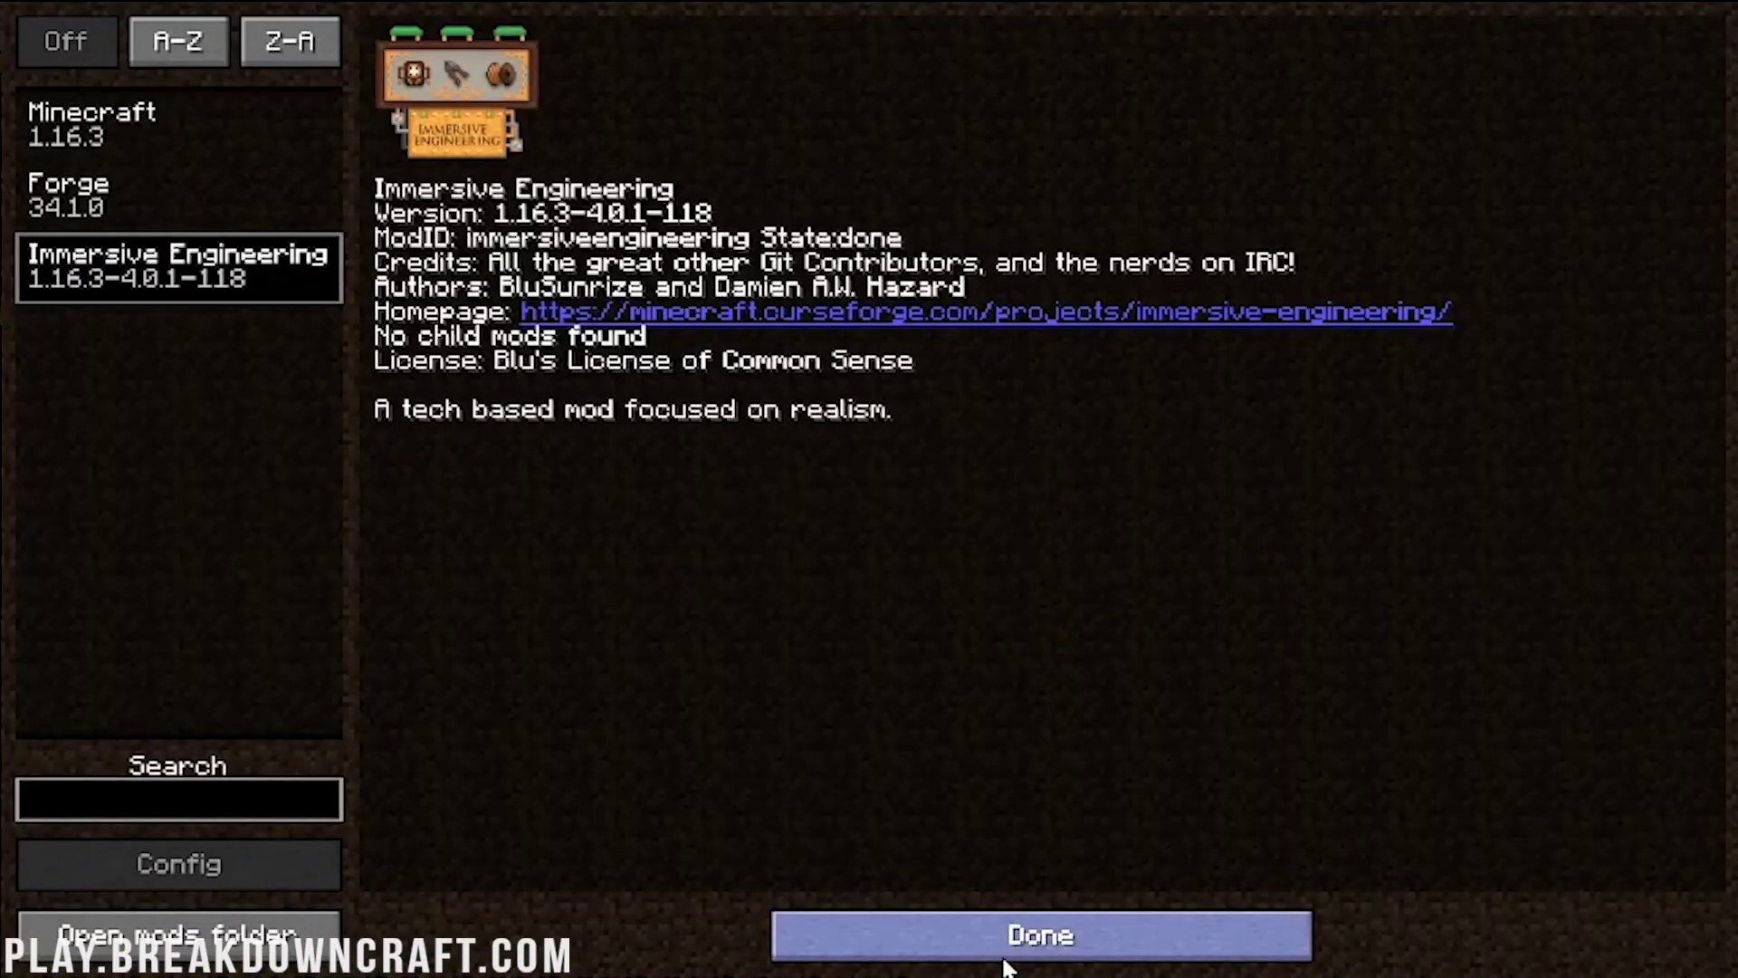
{"action": "left_click", "coordinate": [976, 765]}
Start a new singleplayer world and rename it for Immersive Engineering.
{"action": "left_click", "coordinate": [934, 404]}
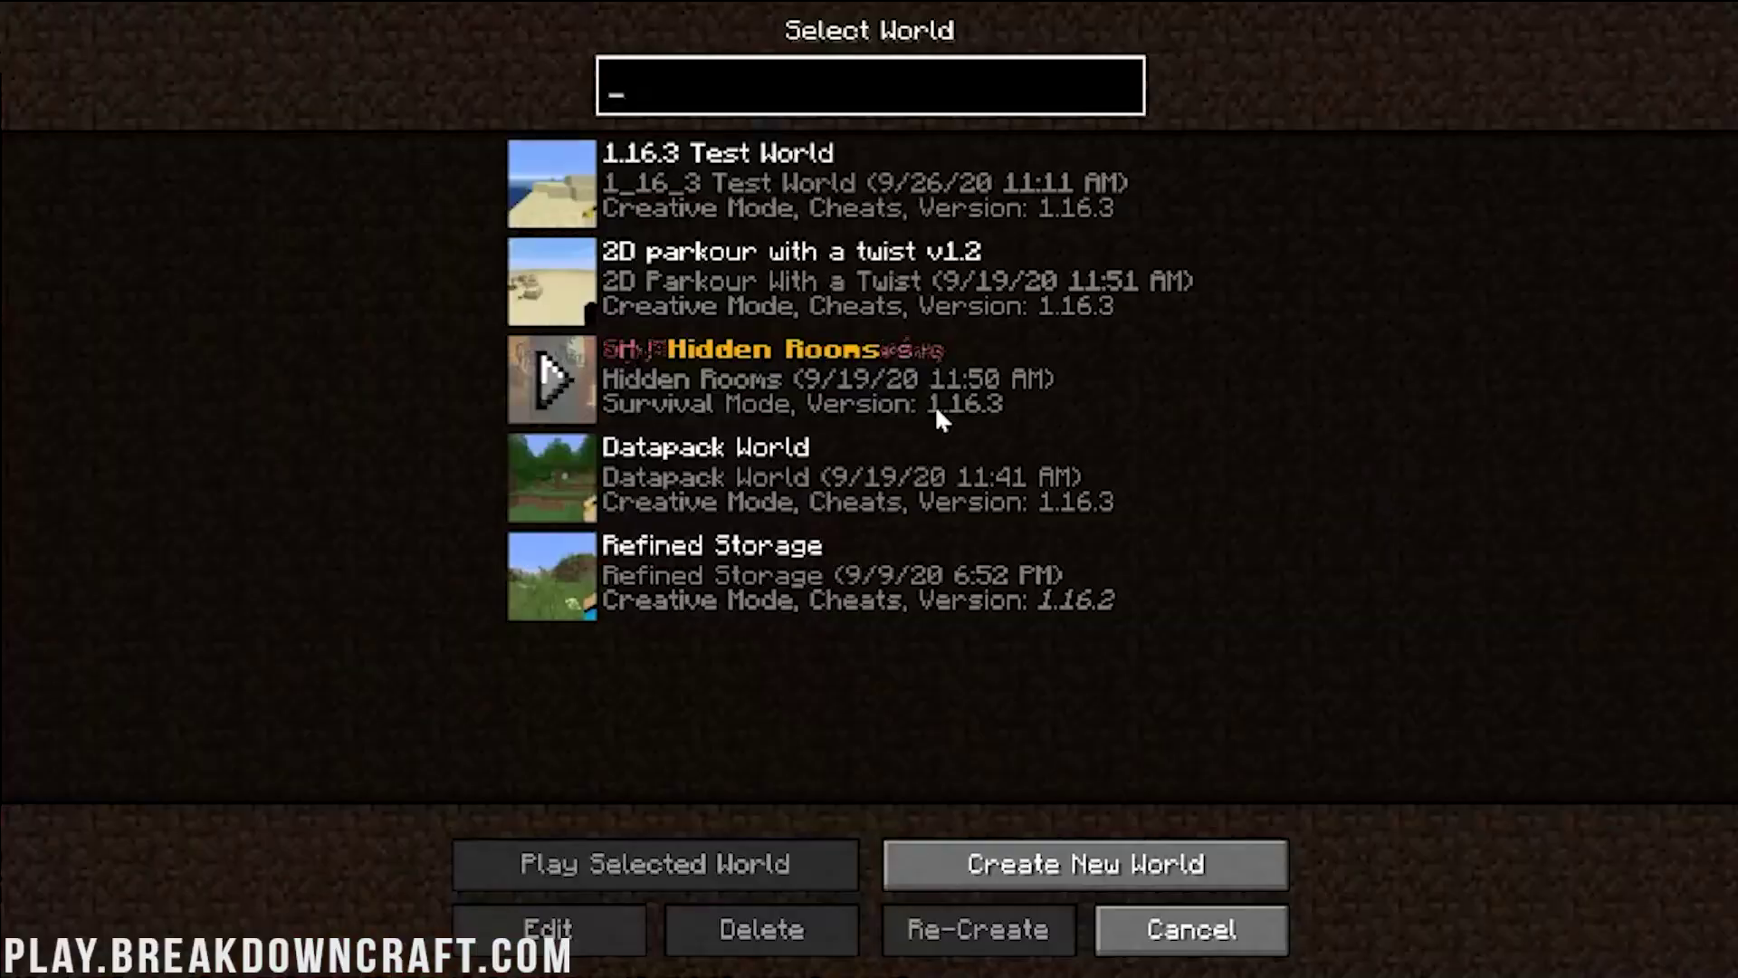
{"action": "left_click", "coordinate": [918, 862]}
{"action": "left_click", "coordinate": [797, 206]}
{"action": "key", "text": "ctrl+a"}
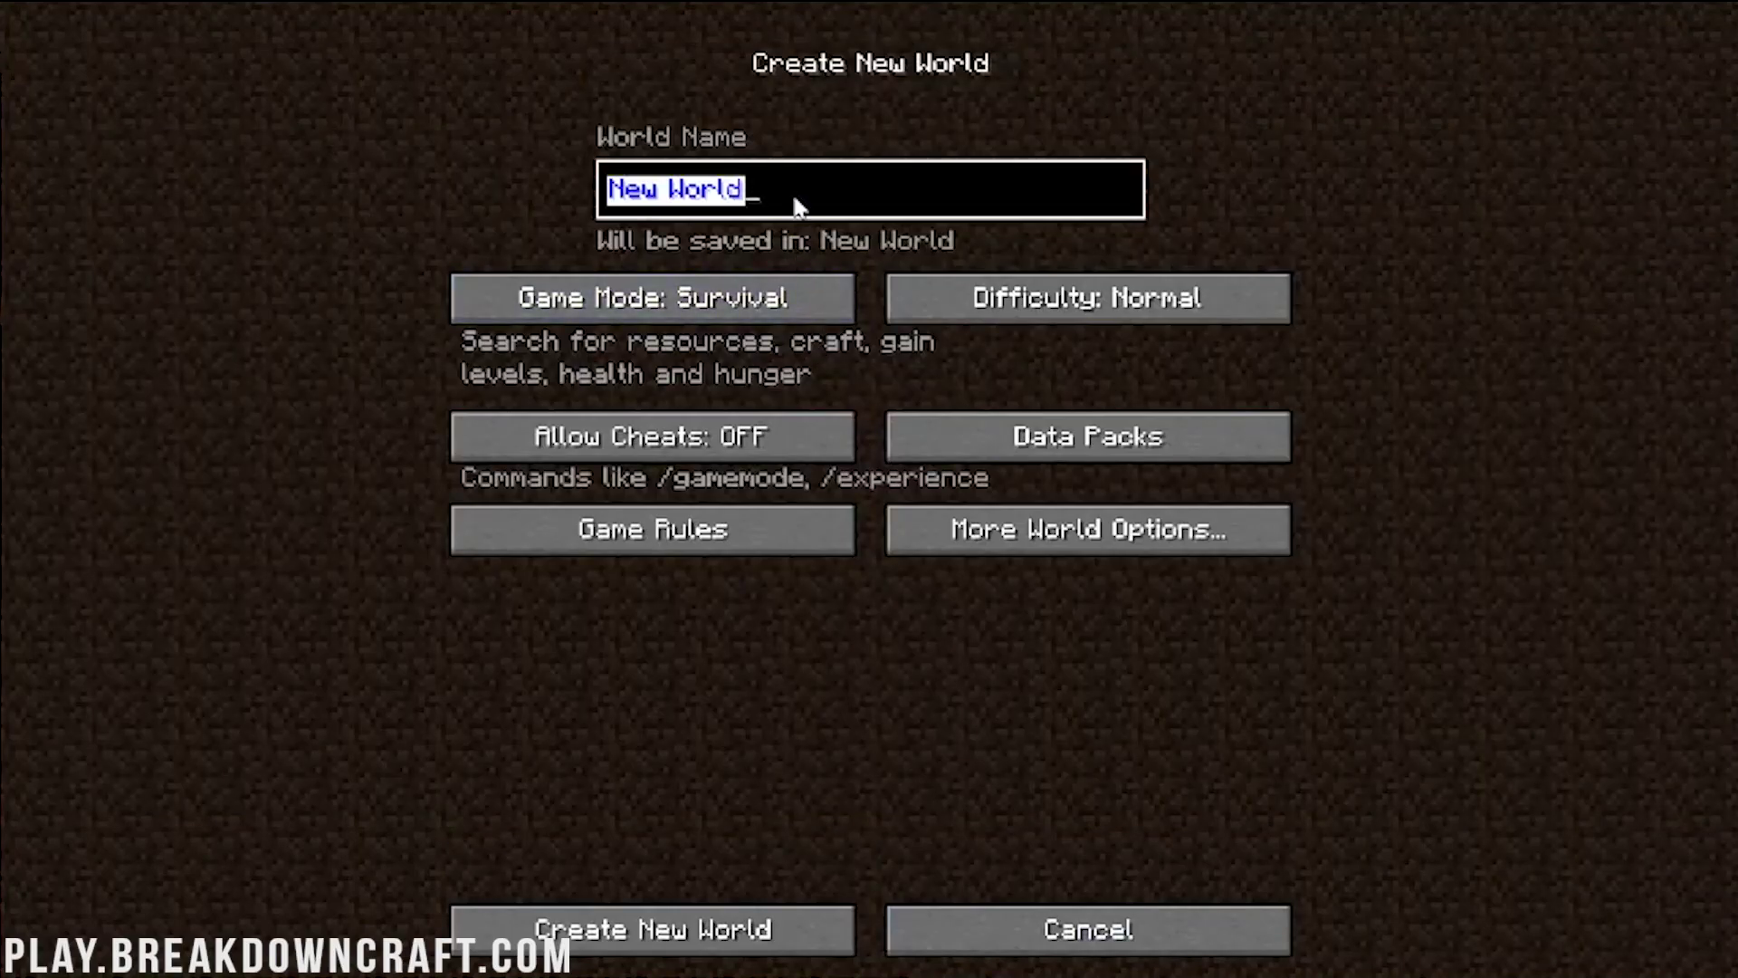
{"action": "type", "text": "Imm"}
{"action": "key", "text": "BackSpace"}
{"action": "key", "text": "BackSpace"}
{"action": "type", "text": "mme"}
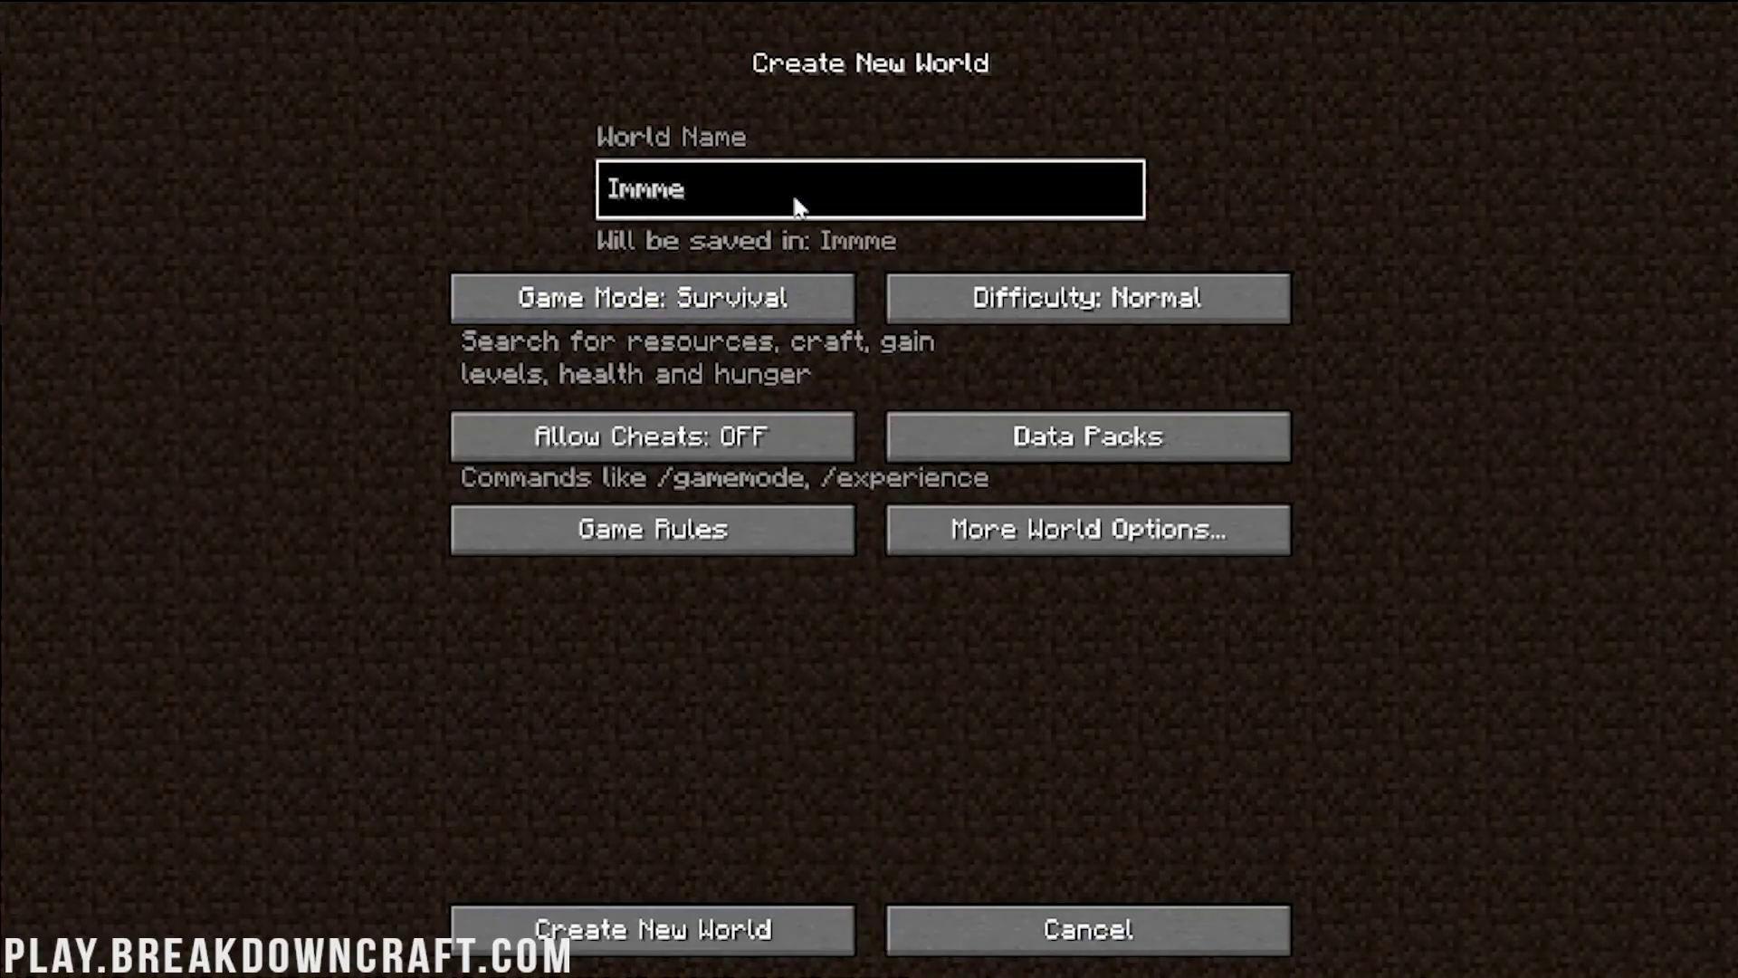
{"action": "type", "text": "rsive"}
{"action": "key", "text": "BackSpace"}
{"action": "key", "text": "BackSpace"}
{"action": "key", "text": "BackSpace"}
{"action": "key", "text": "BackSpace"}
{"action": "key", "text": "BackSpace"}
{"action": "key", "text": "BackSpace"}
{"action": "type", "text": "ersive En"}
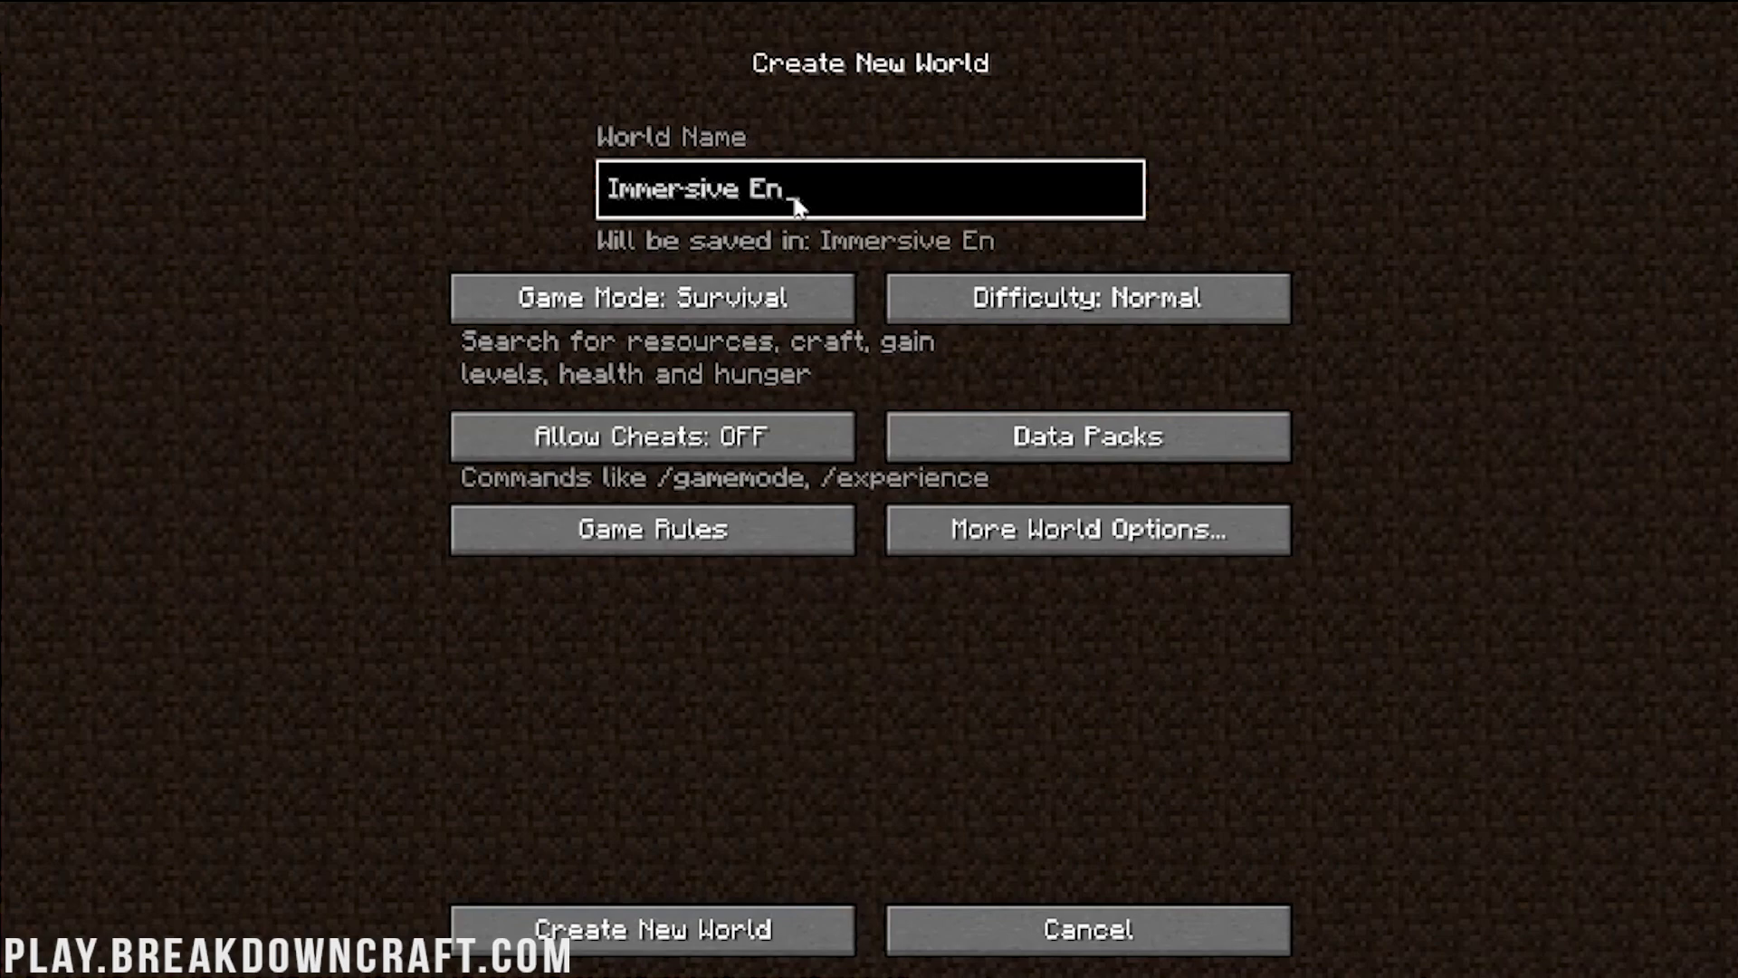
{"action": "type", "text": "genner"}
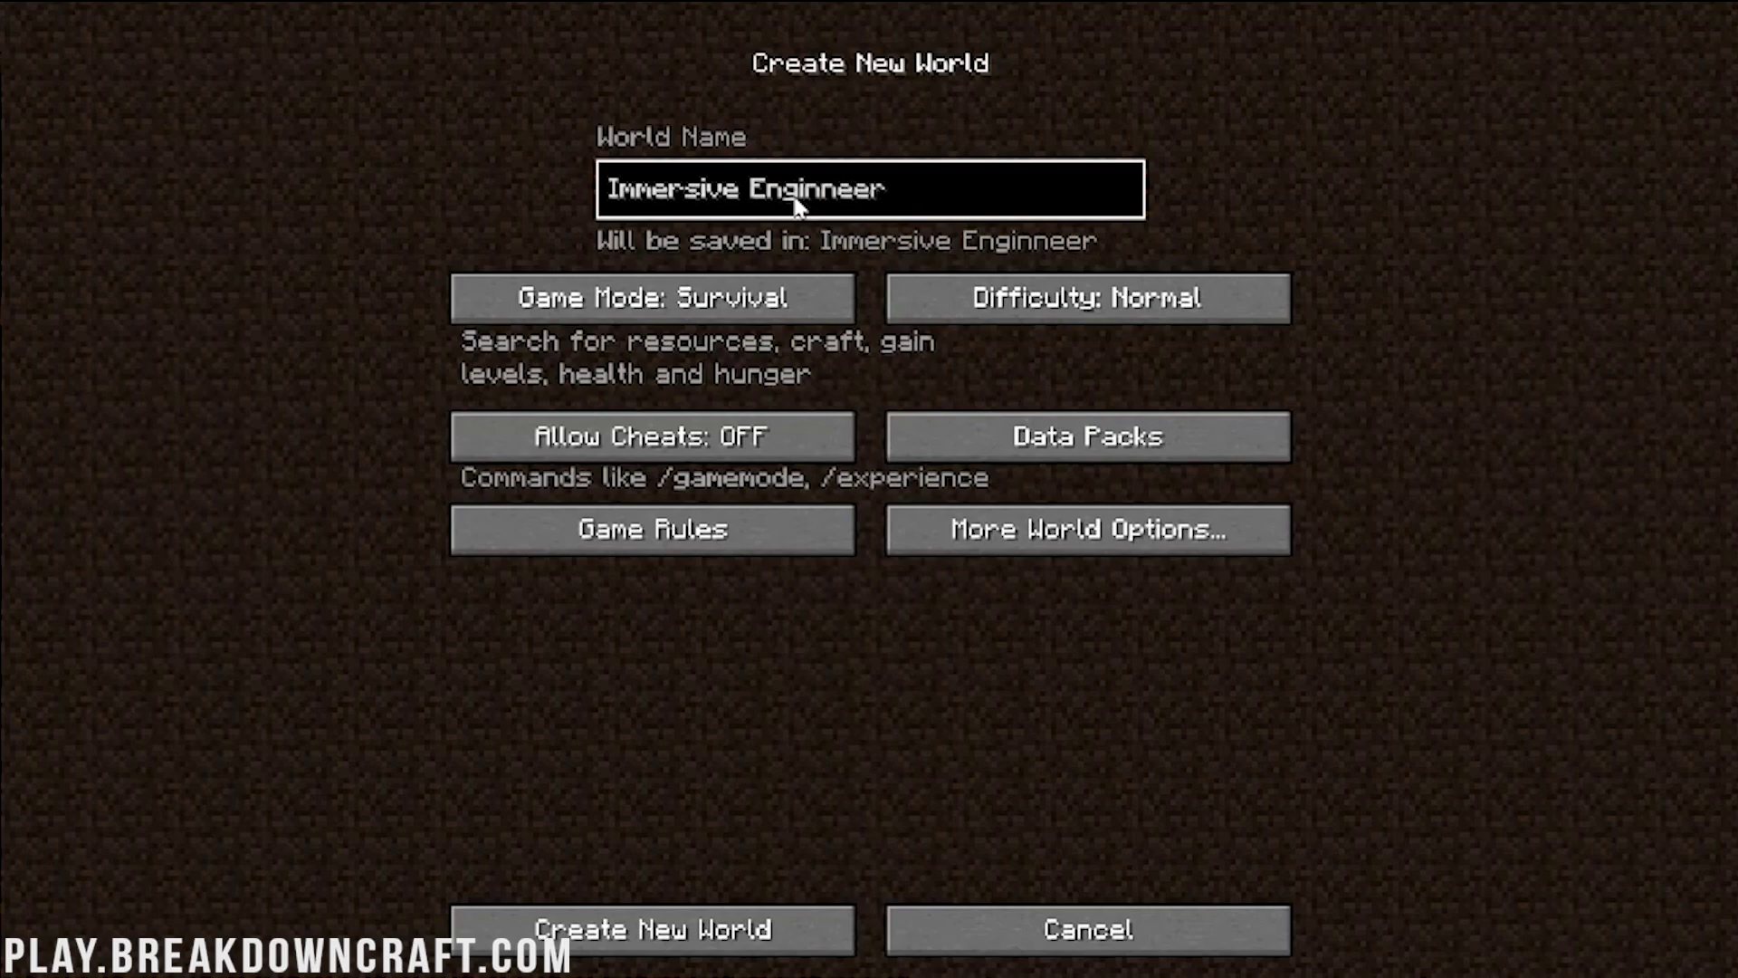
{"action": "type", "text": "ing"}
Set the game mode to Creative and leave the world type on Default.
{"action": "left_click", "coordinate": [761, 303]}
{"action": "left_click", "coordinate": [761, 304]}
{"action": "left_click", "coordinate": [1024, 532]}
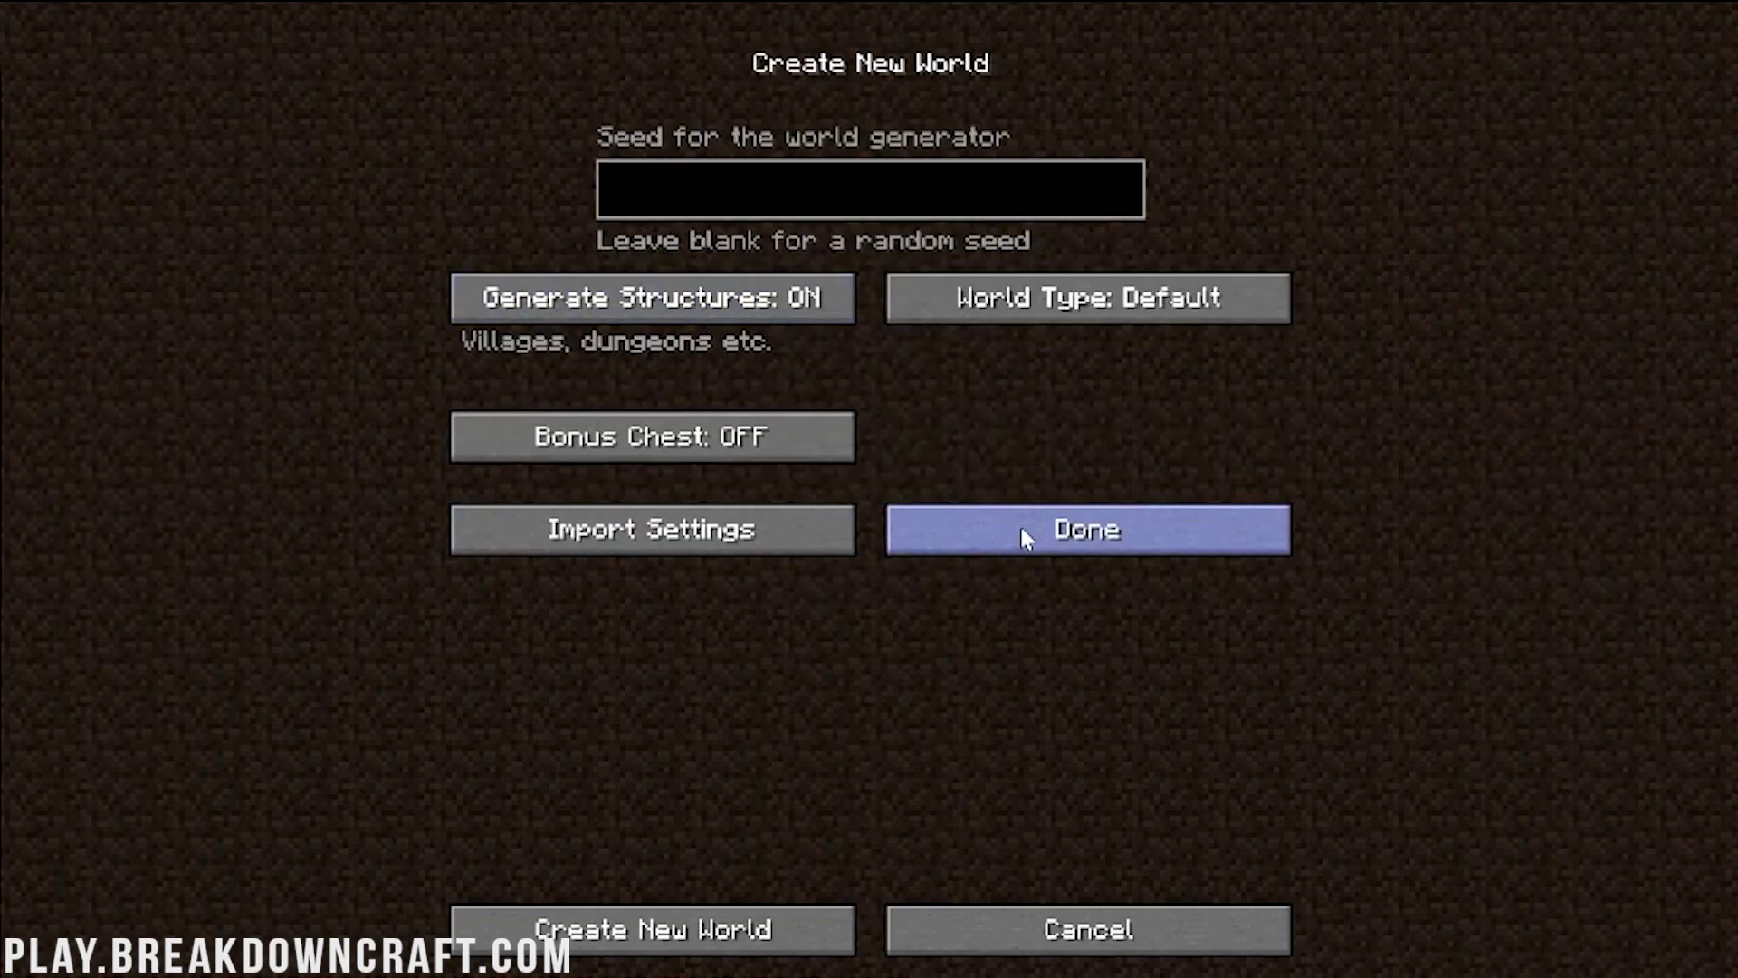
{"action": "left_click", "coordinate": [1034, 301]}
{"action": "left_click", "coordinate": [1034, 301]}
{"action": "left_click", "coordinate": [1034, 301]}
{"action": "left_click", "coordinate": [1034, 301]}
{"action": "left_click", "coordinate": [1034, 301]}
{"action": "left_click", "coordinate": [1036, 302]}
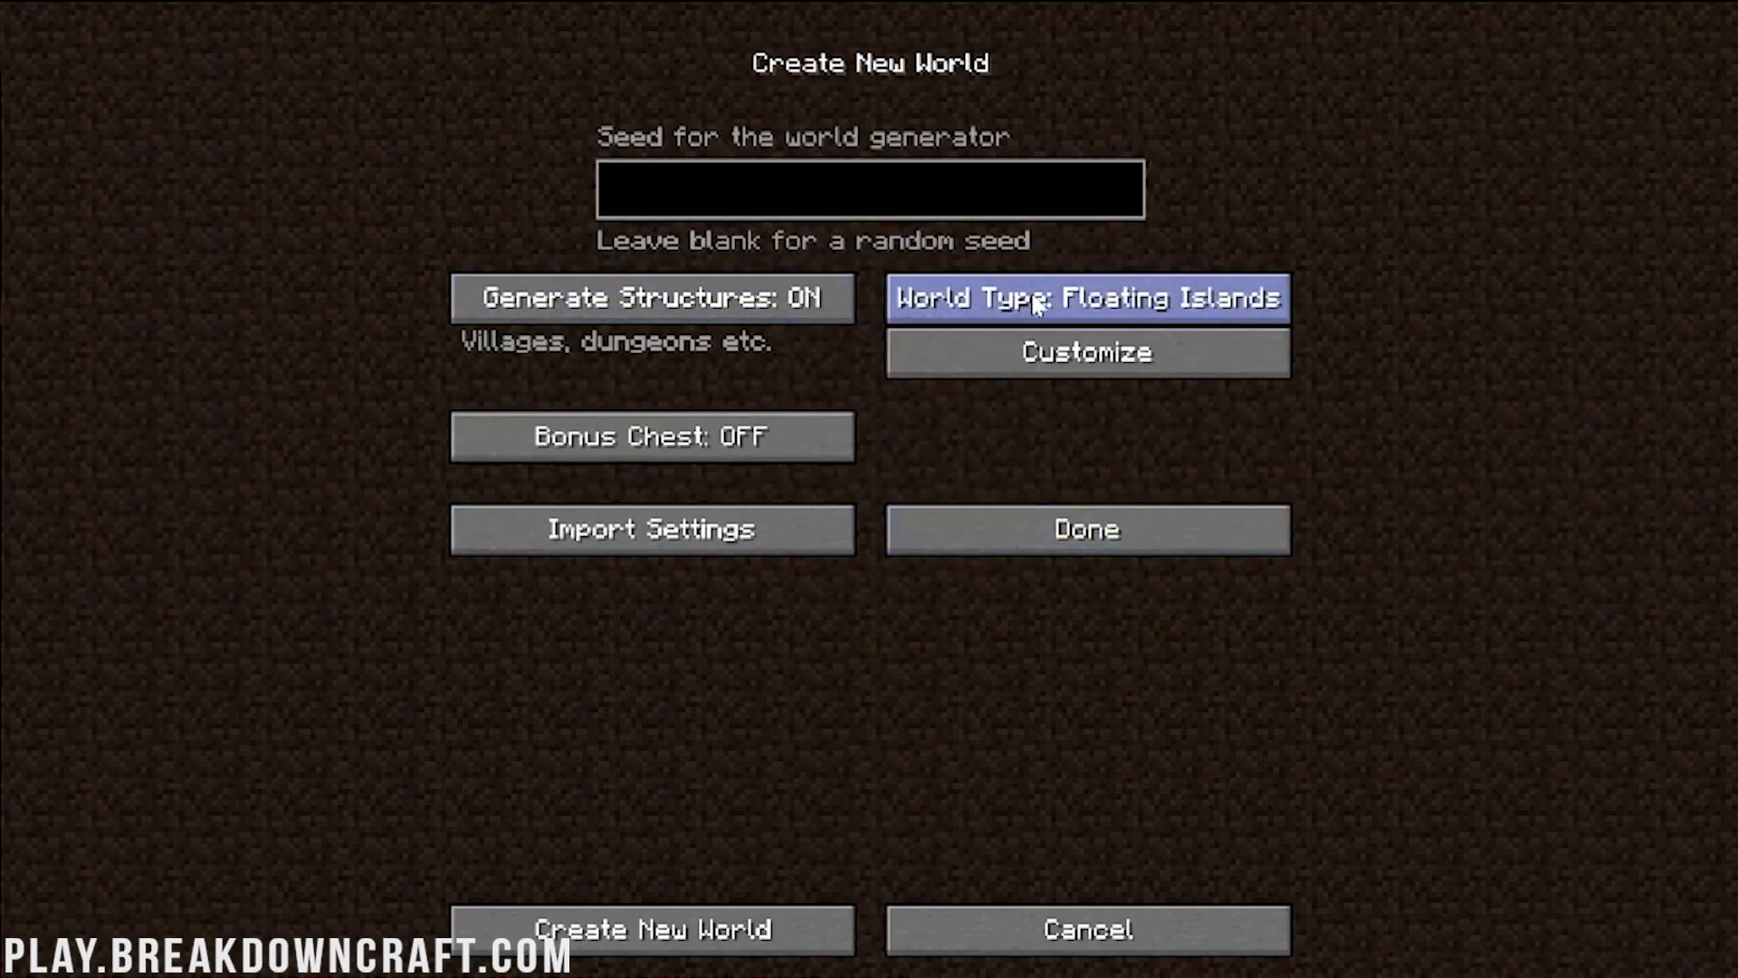
{"action": "left_click", "coordinate": [1037, 302]}
{"action": "left_click", "coordinate": [1037, 302]}
{"action": "left_click", "coordinate": [1036, 301]}
{"action": "left_click", "coordinate": [1036, 302]}
{"action": "left_click", "coordinate": [1037, 302]}
{"action": "left_click", "coordinate": [1037, 302]}
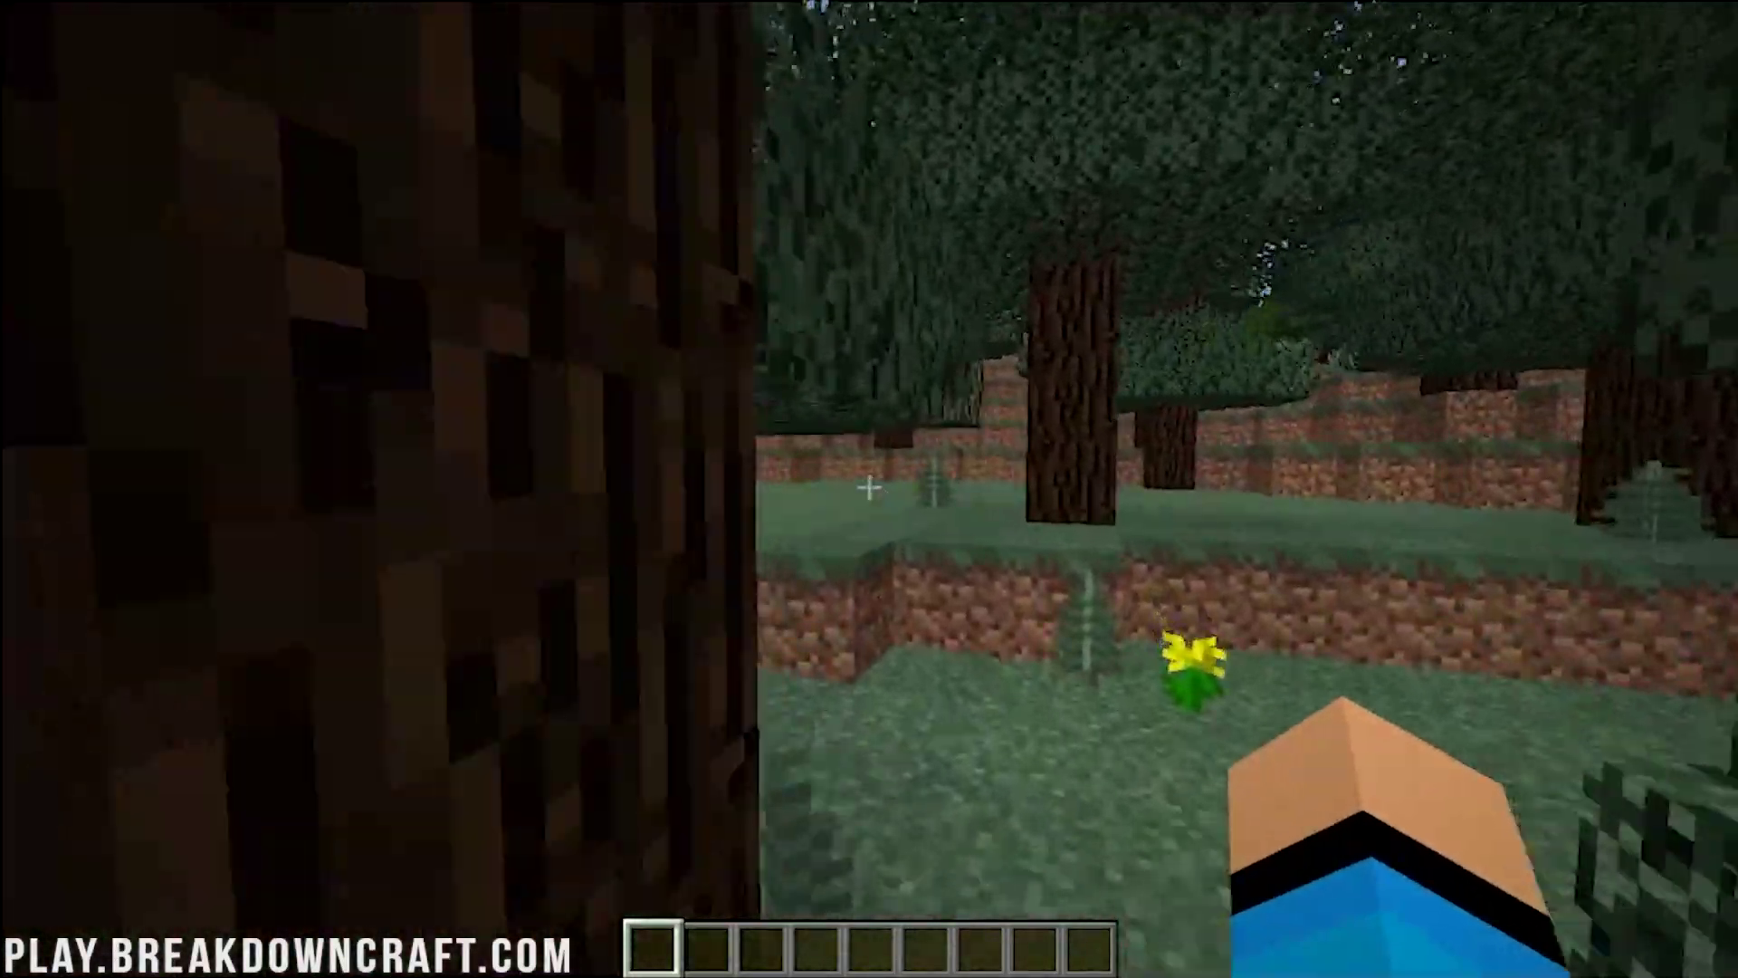
Browse the Immersive Engineering items in the creative inventory.
{"action": "key", "text": "e"}
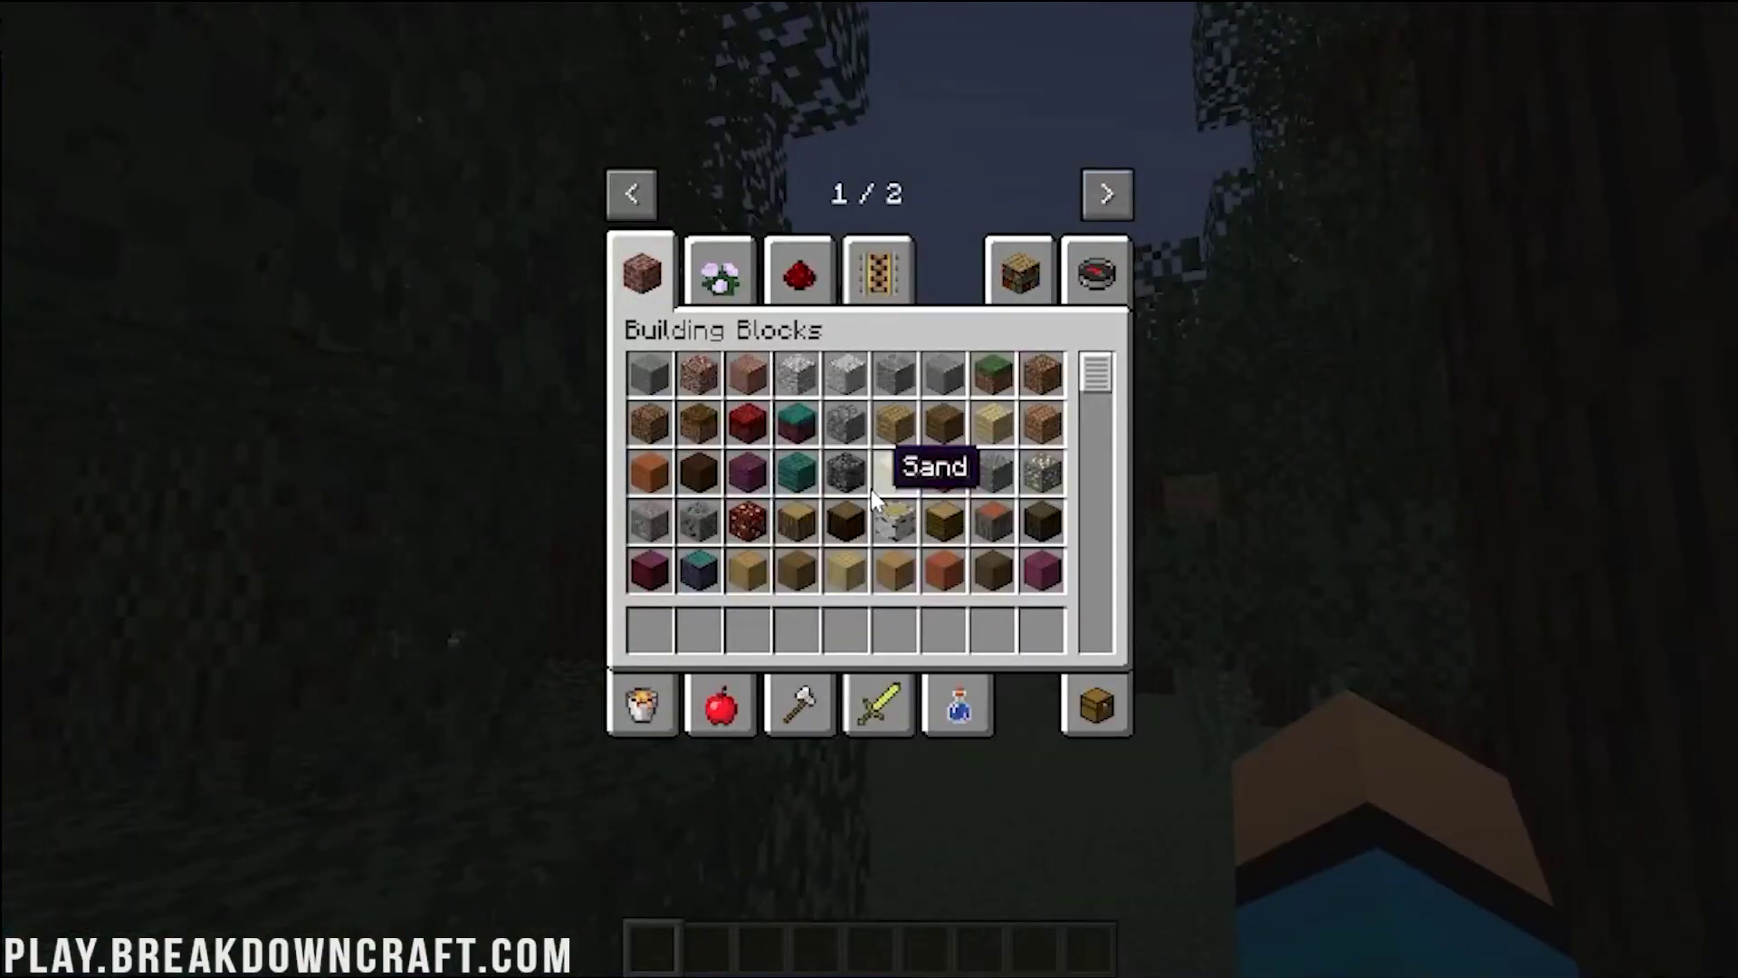
{"action": "left_click", "coordinate": [1098, 243]}
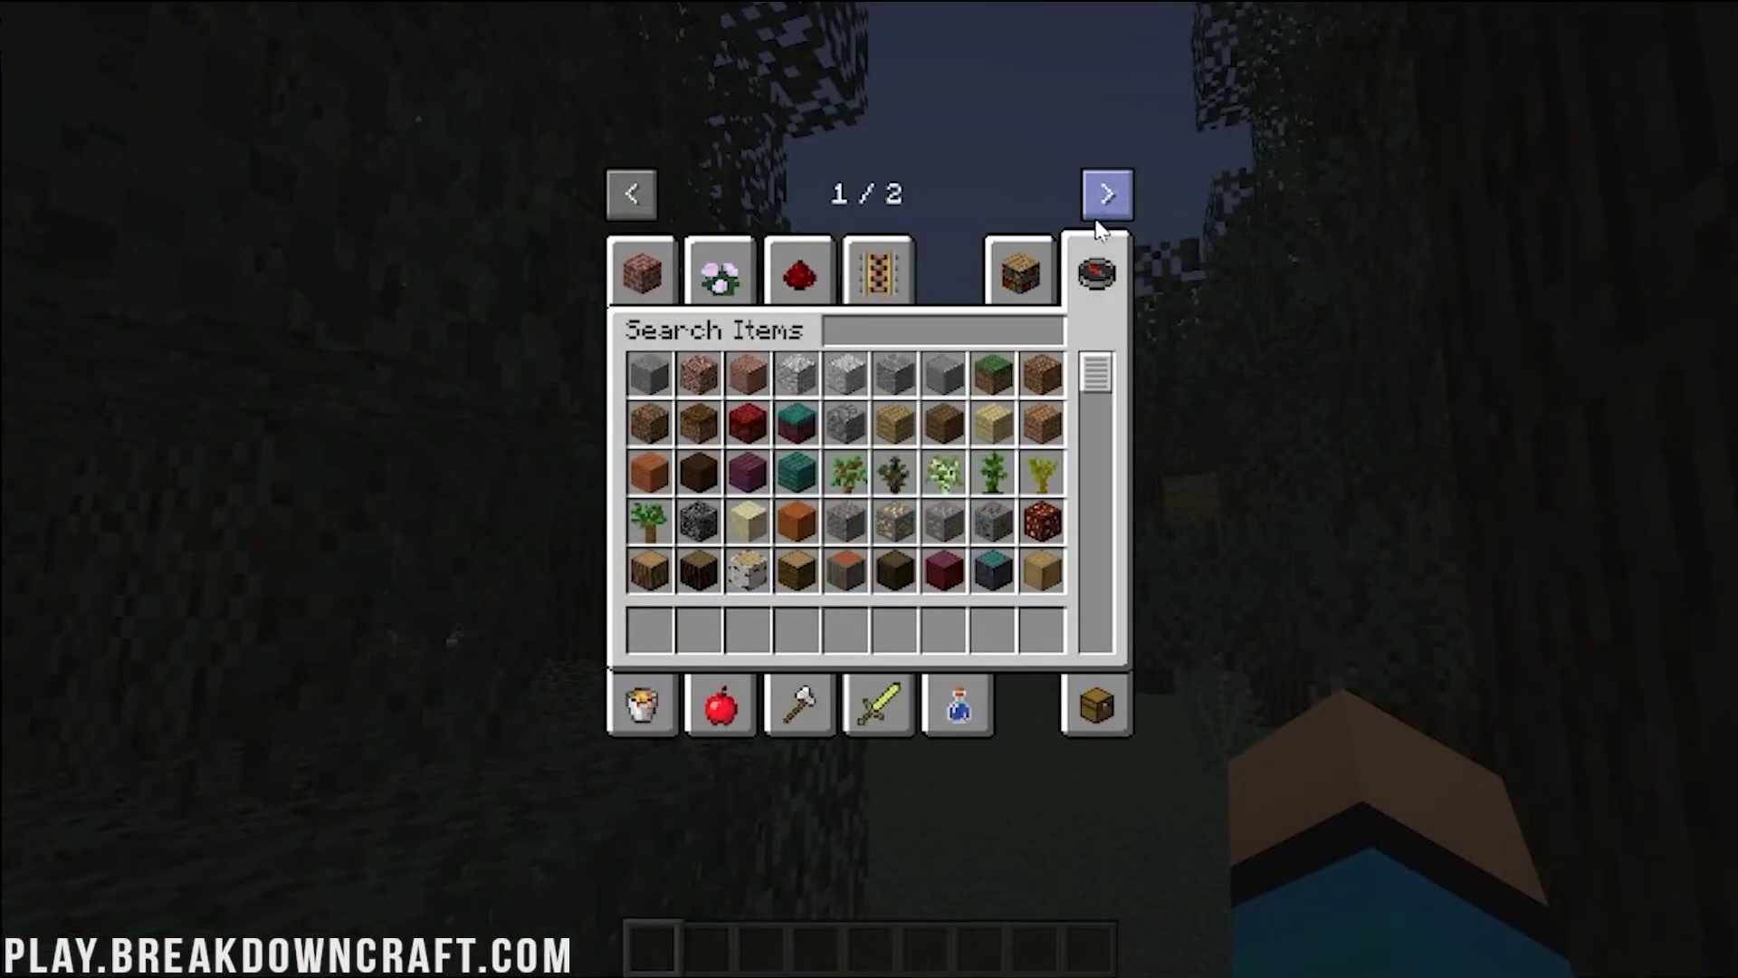
{"action": "left_click", "coordinate": [1107, 194]}
{"action": "left_click", "coordinate": [642, 273]}
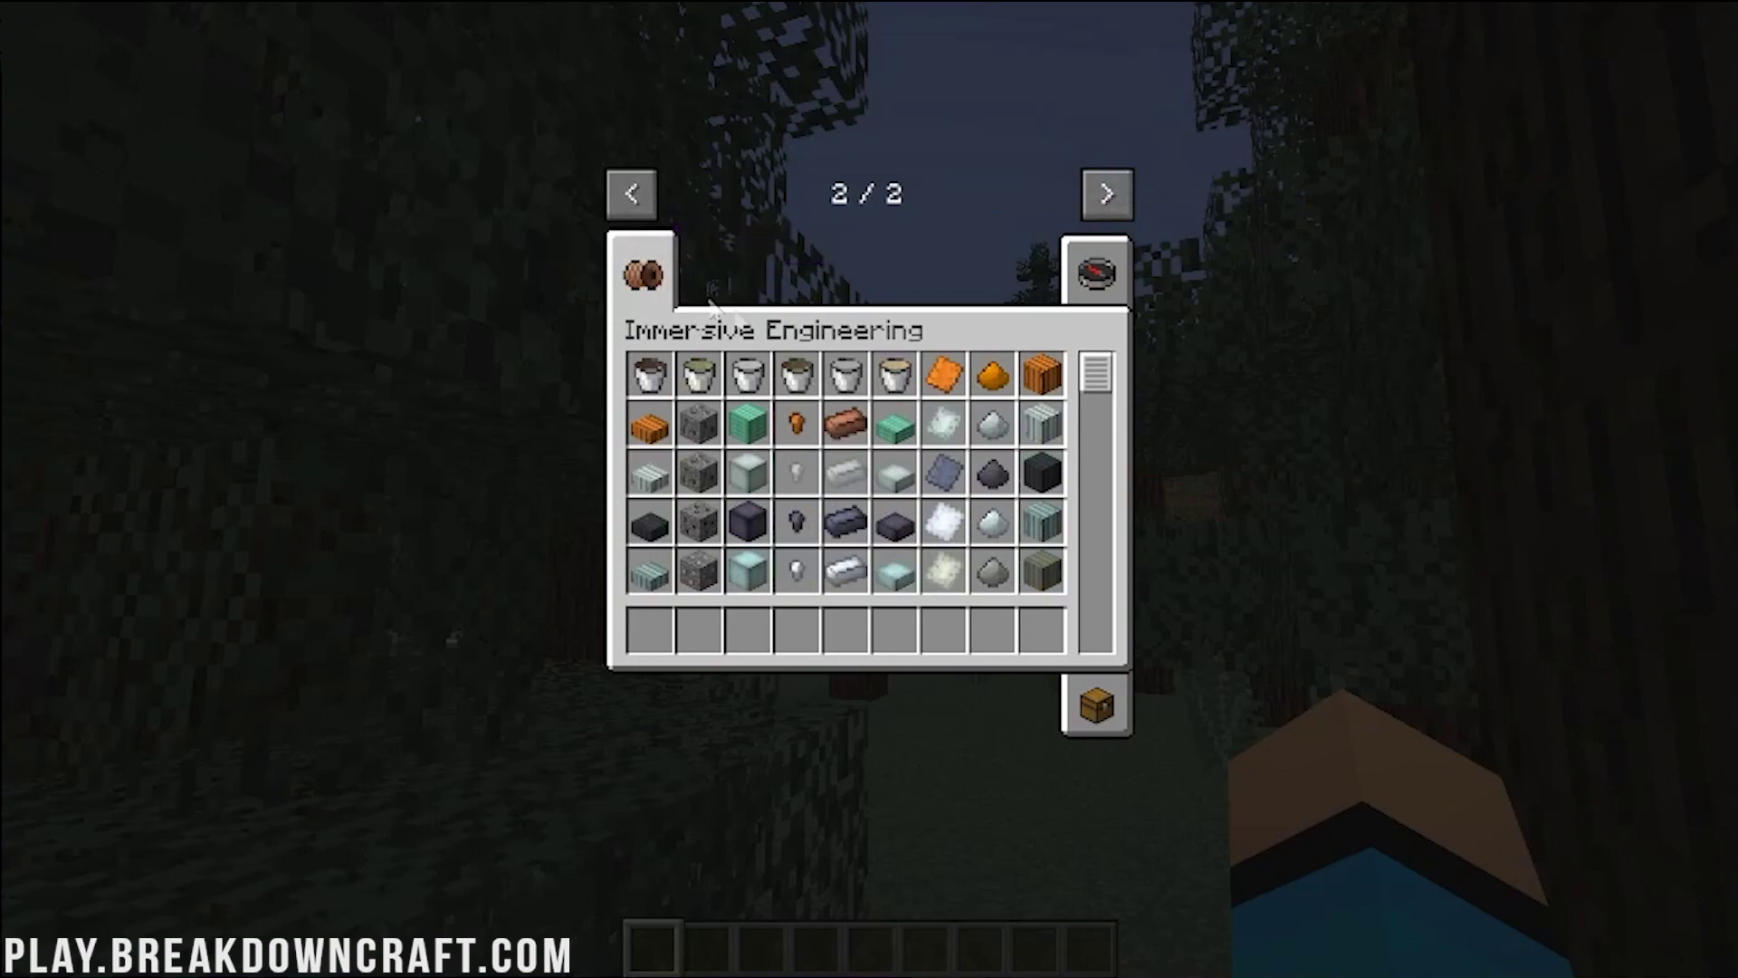
{"action": "scroll", "coordinate": [932, 497], "scroll_direction": "down", "scroll_amount": 5}
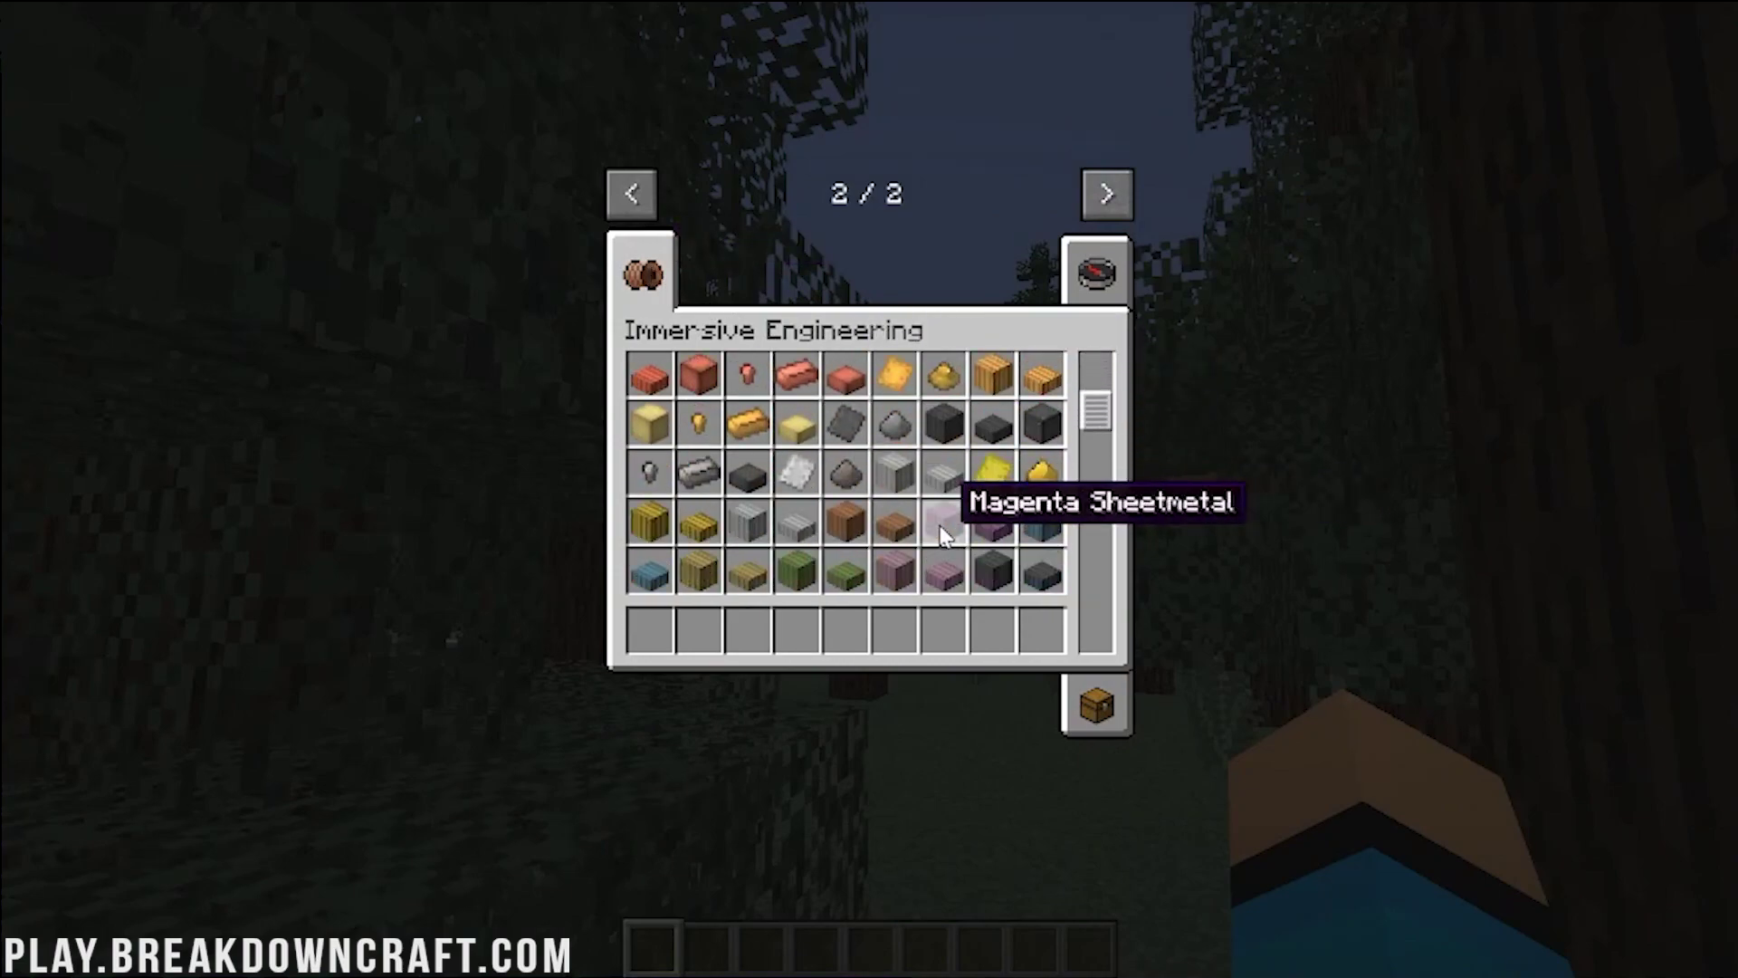
{"action": "scroll", "coordinate": [960, 553], "scroll_direction": "down", "scroll_amount": 8}
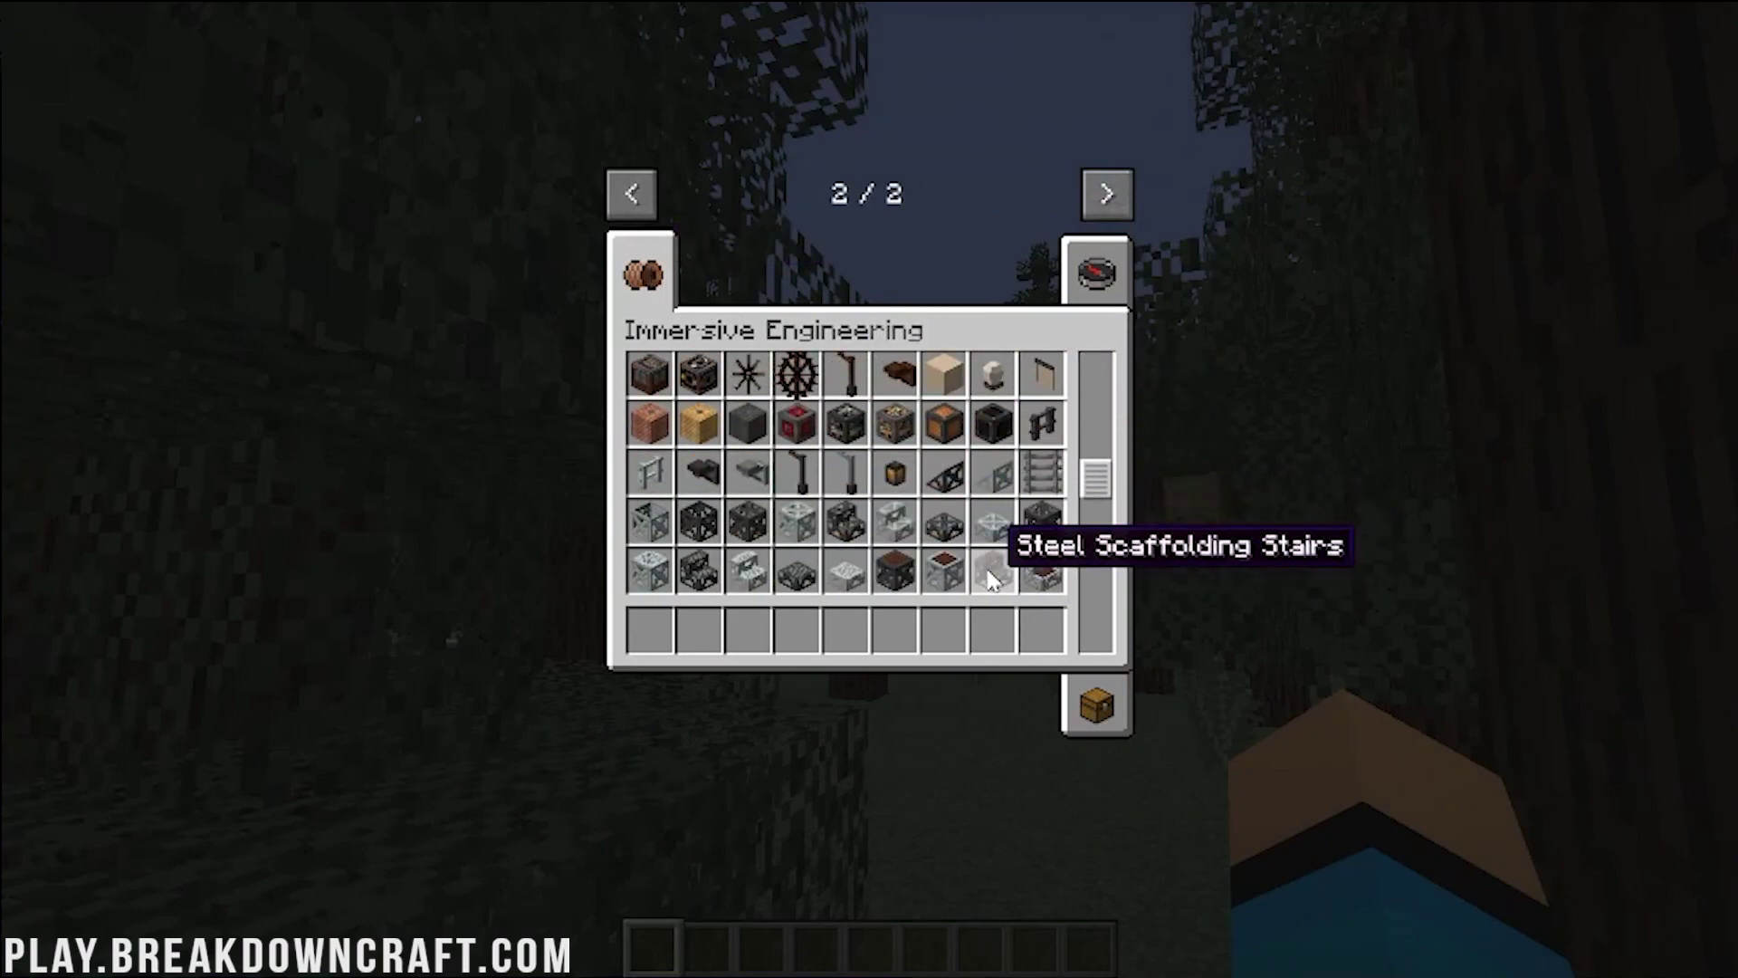
{"action": "scroll", "coordinate": [991, 570], "scroll_direction": "down", "scroll_amount": 10}
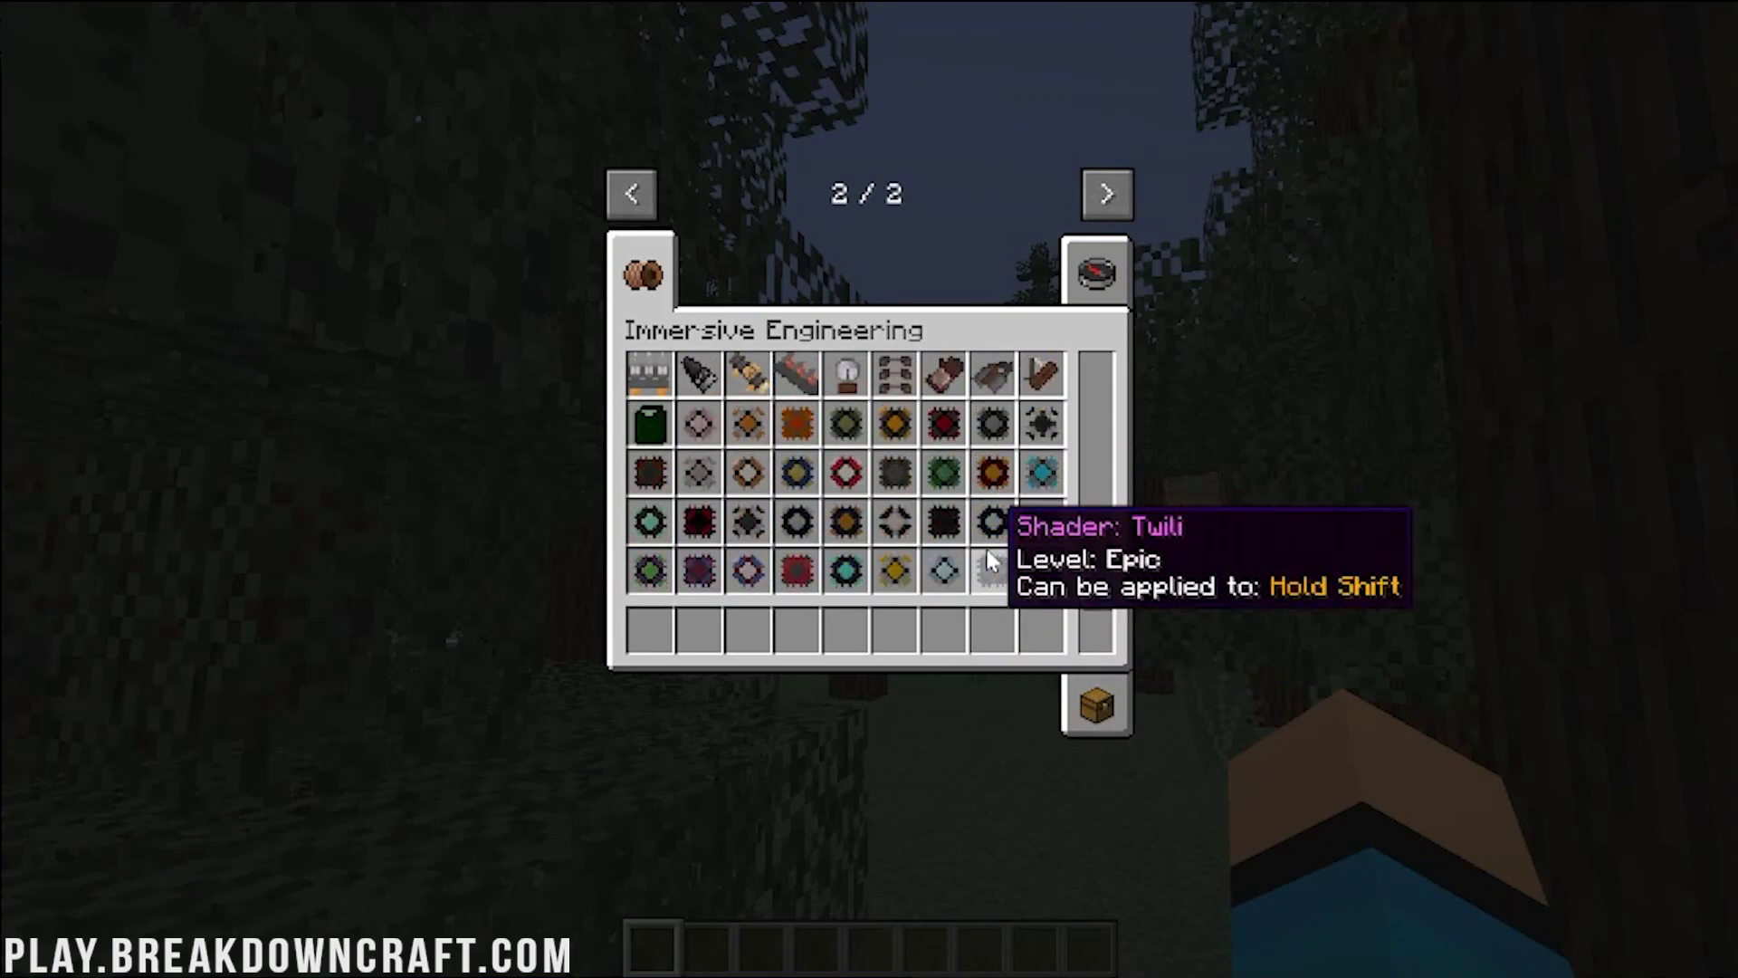
{"action": "scroll", "coordinate": [991, 562], "scroll_direction": "up", "scroll_amount": 3}
Put a Book in hotbar slot 1 and a Lever in slot 2.
{"action": "left_click", "coordinate": [1107, 280]}
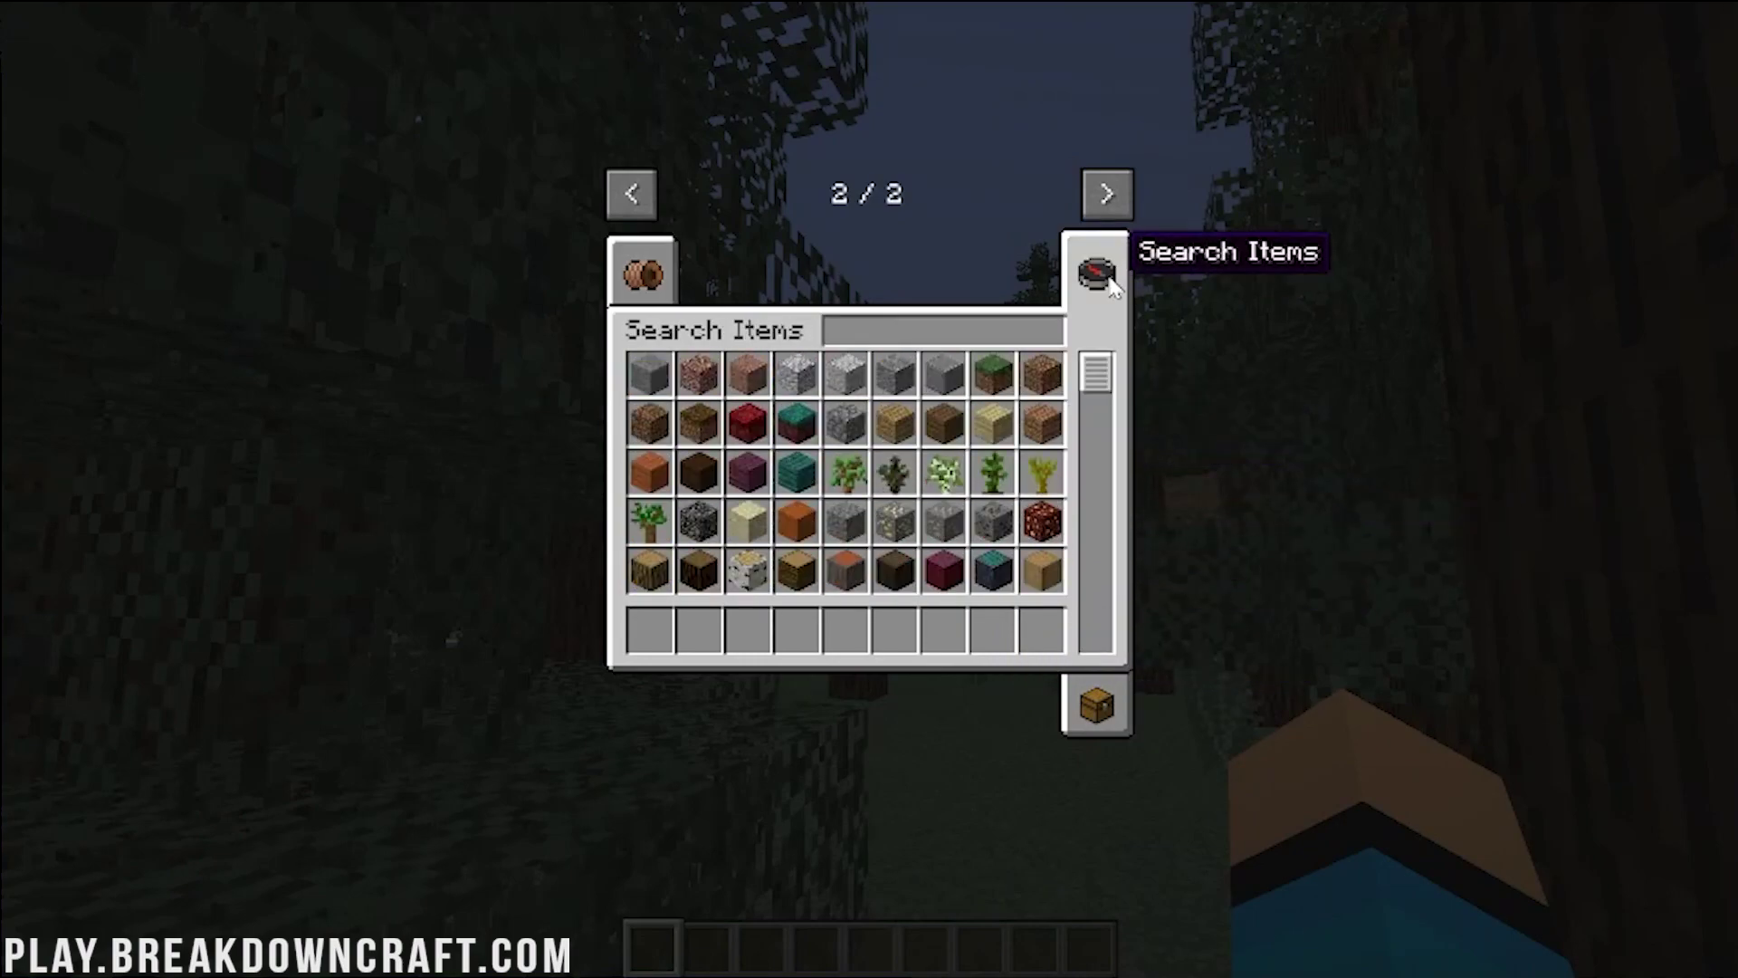
{"action": "type", "text": "book"}
{"action": "scroll", "coordinate": [749, 464], "scroll_direction": "down", "scroll_amount": 5}
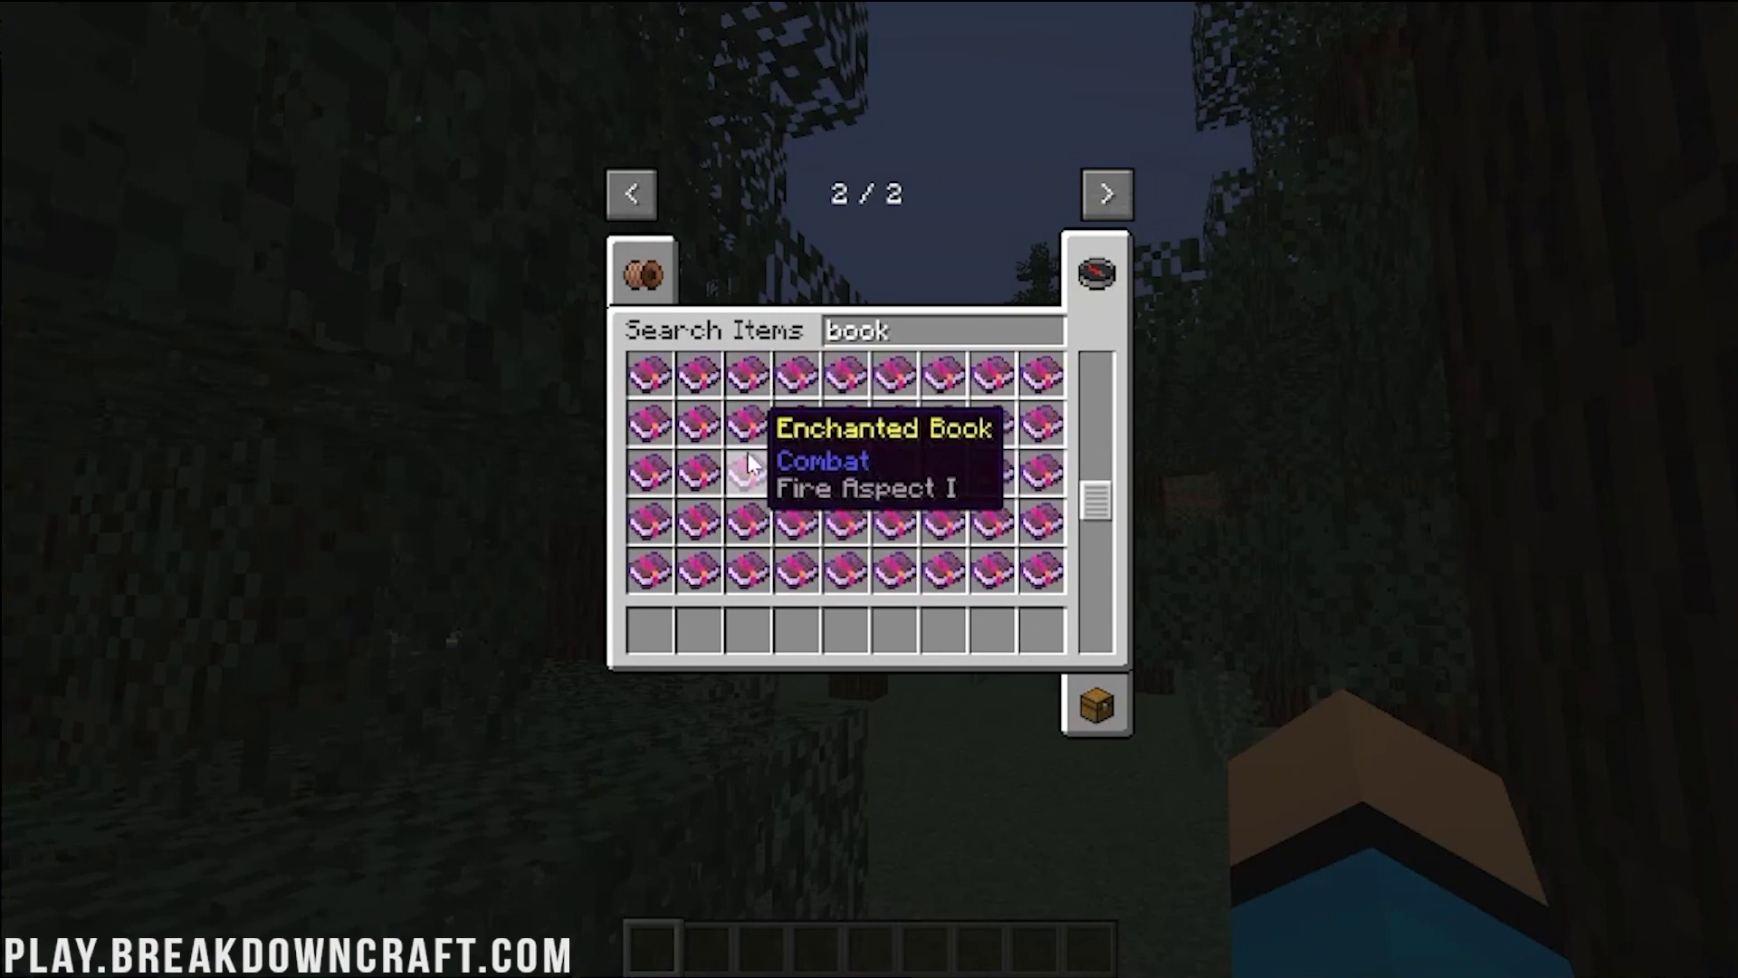
{"action": "scroll", "coordinate": [749, 463], "scroll_direction": "up", "scroll_amount": 5}
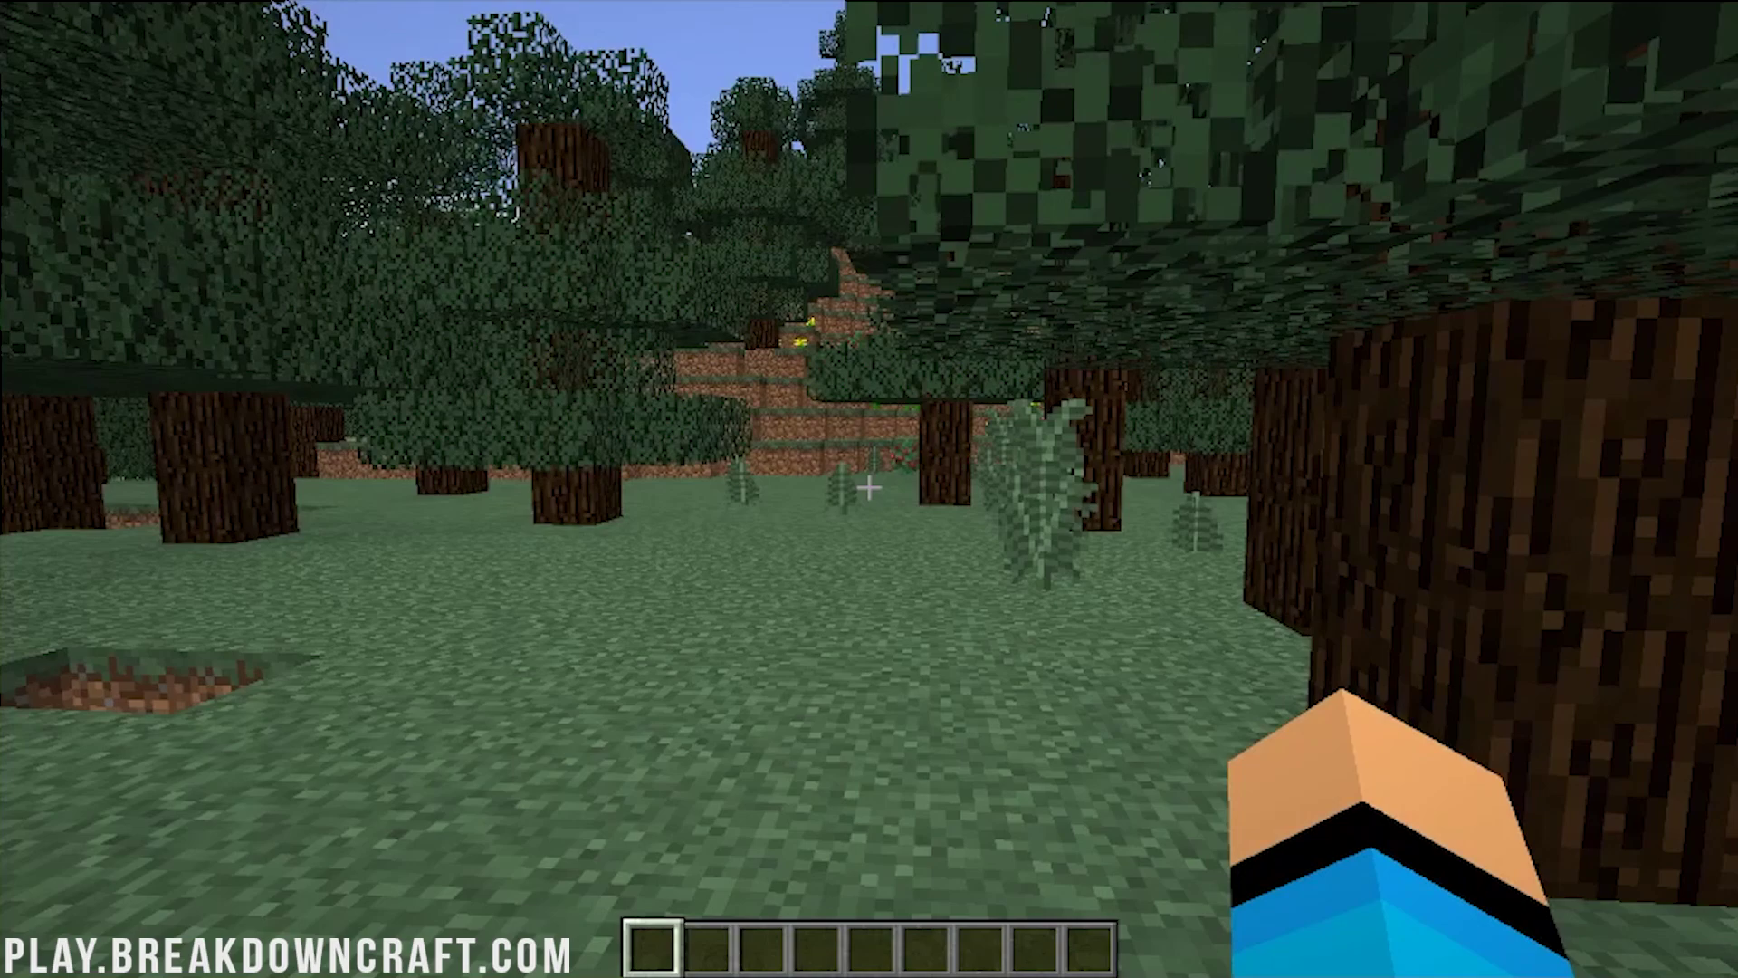
{"action": "type", "text": "e"}
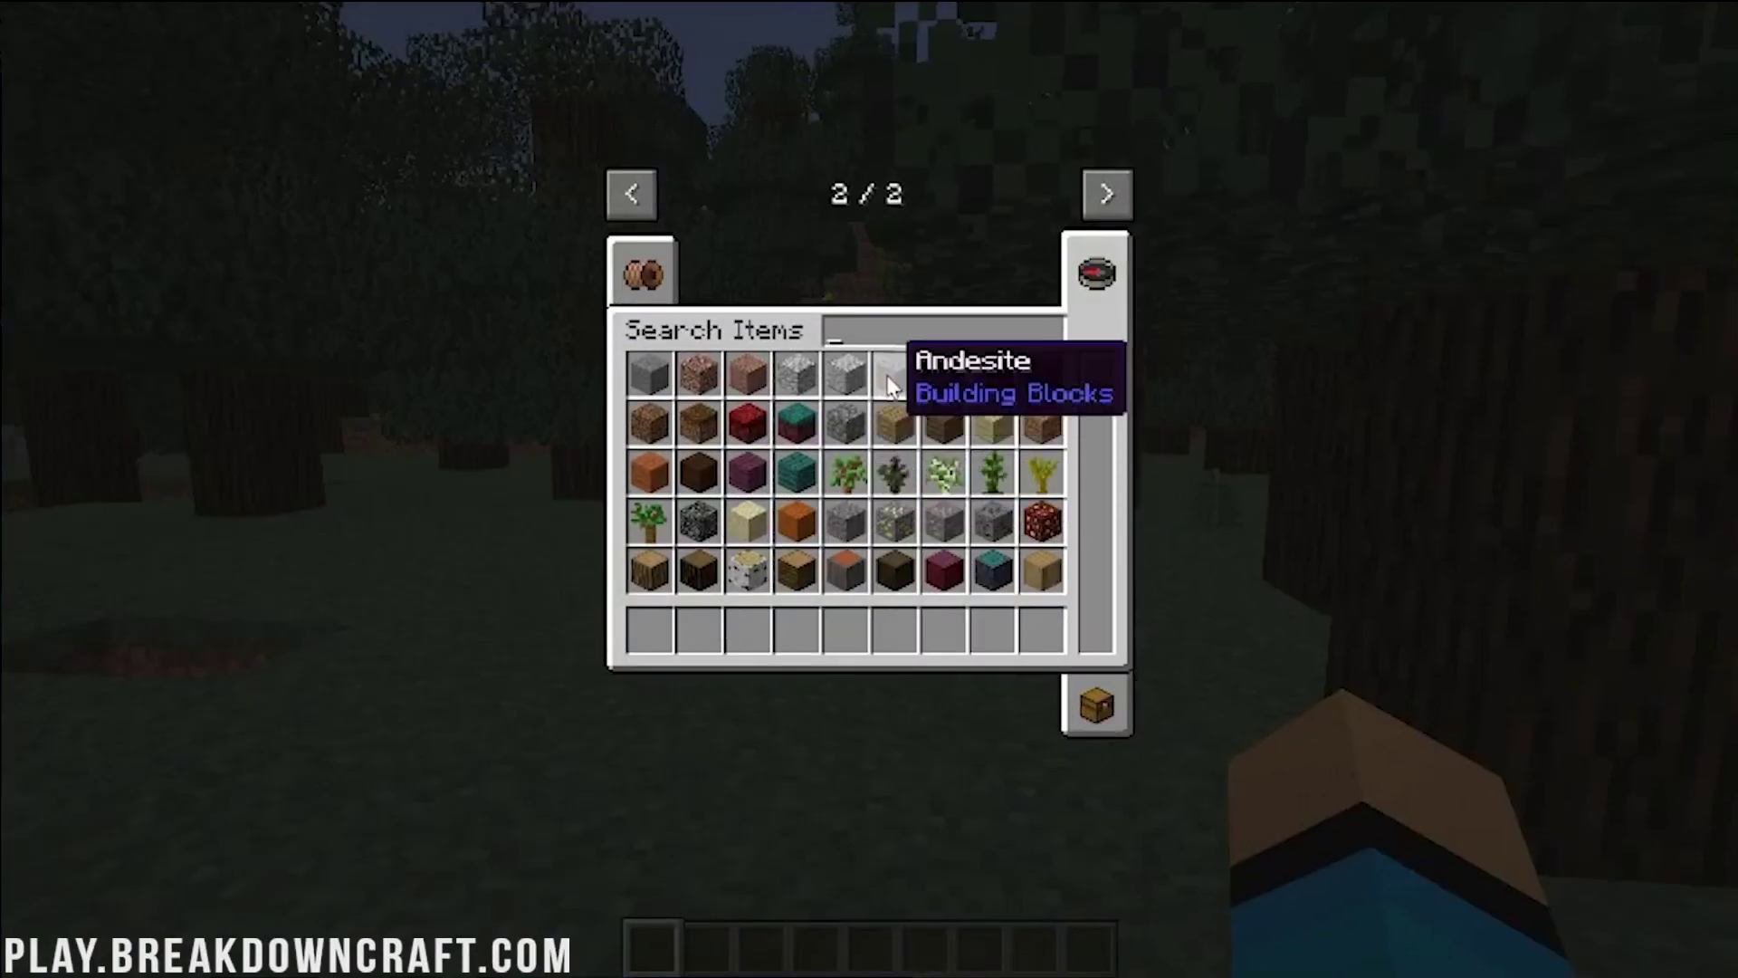
{"action": "type", "text": "ook"}
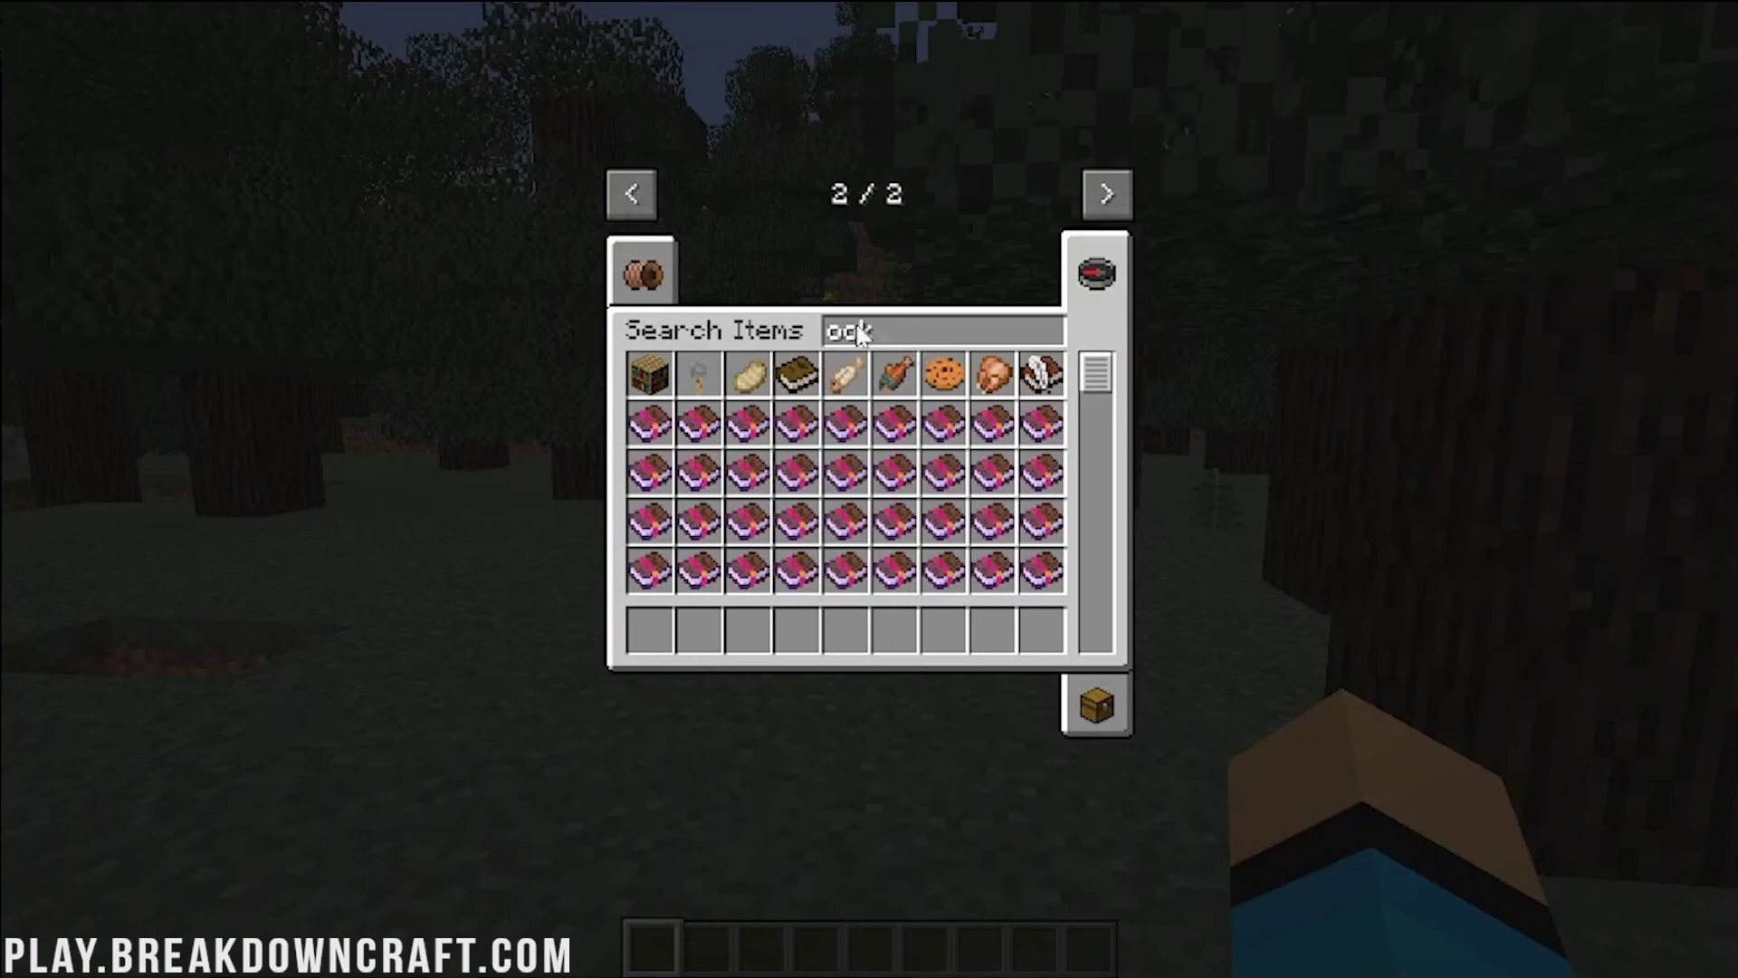
{"action": "left_click", "coordinate": [799, 385]}
{"action": "left_click", "coordinate": [650, 629]}
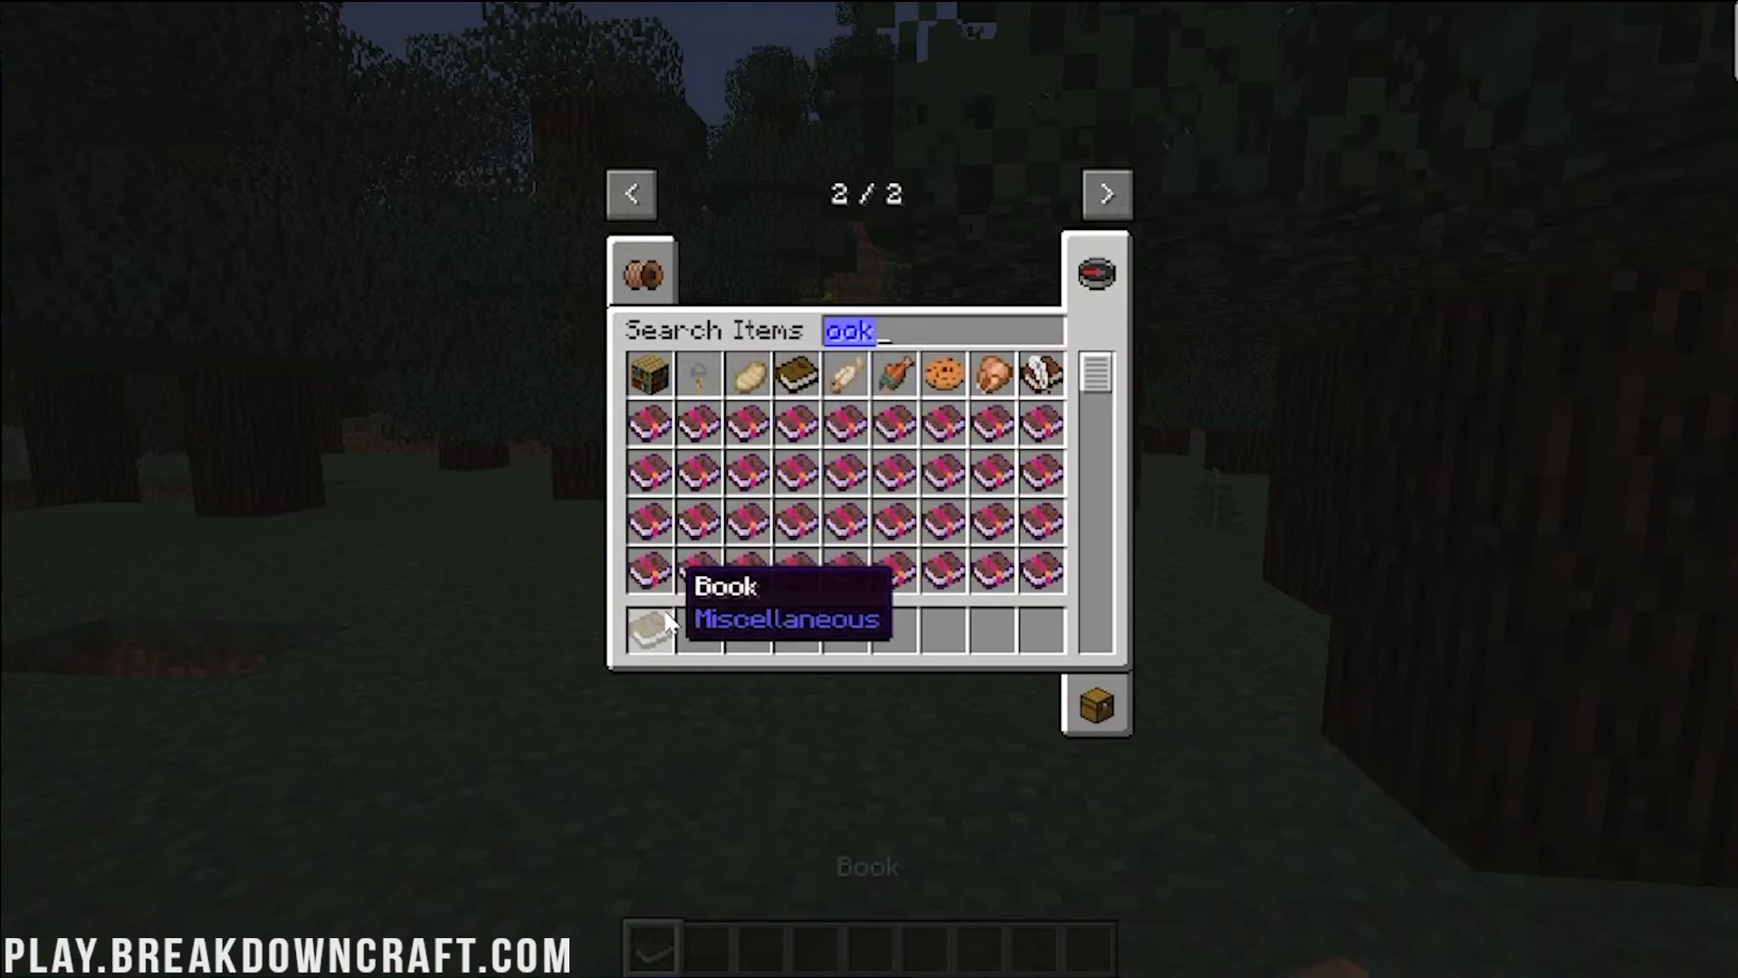
{"action": "type", "text": "leve"}
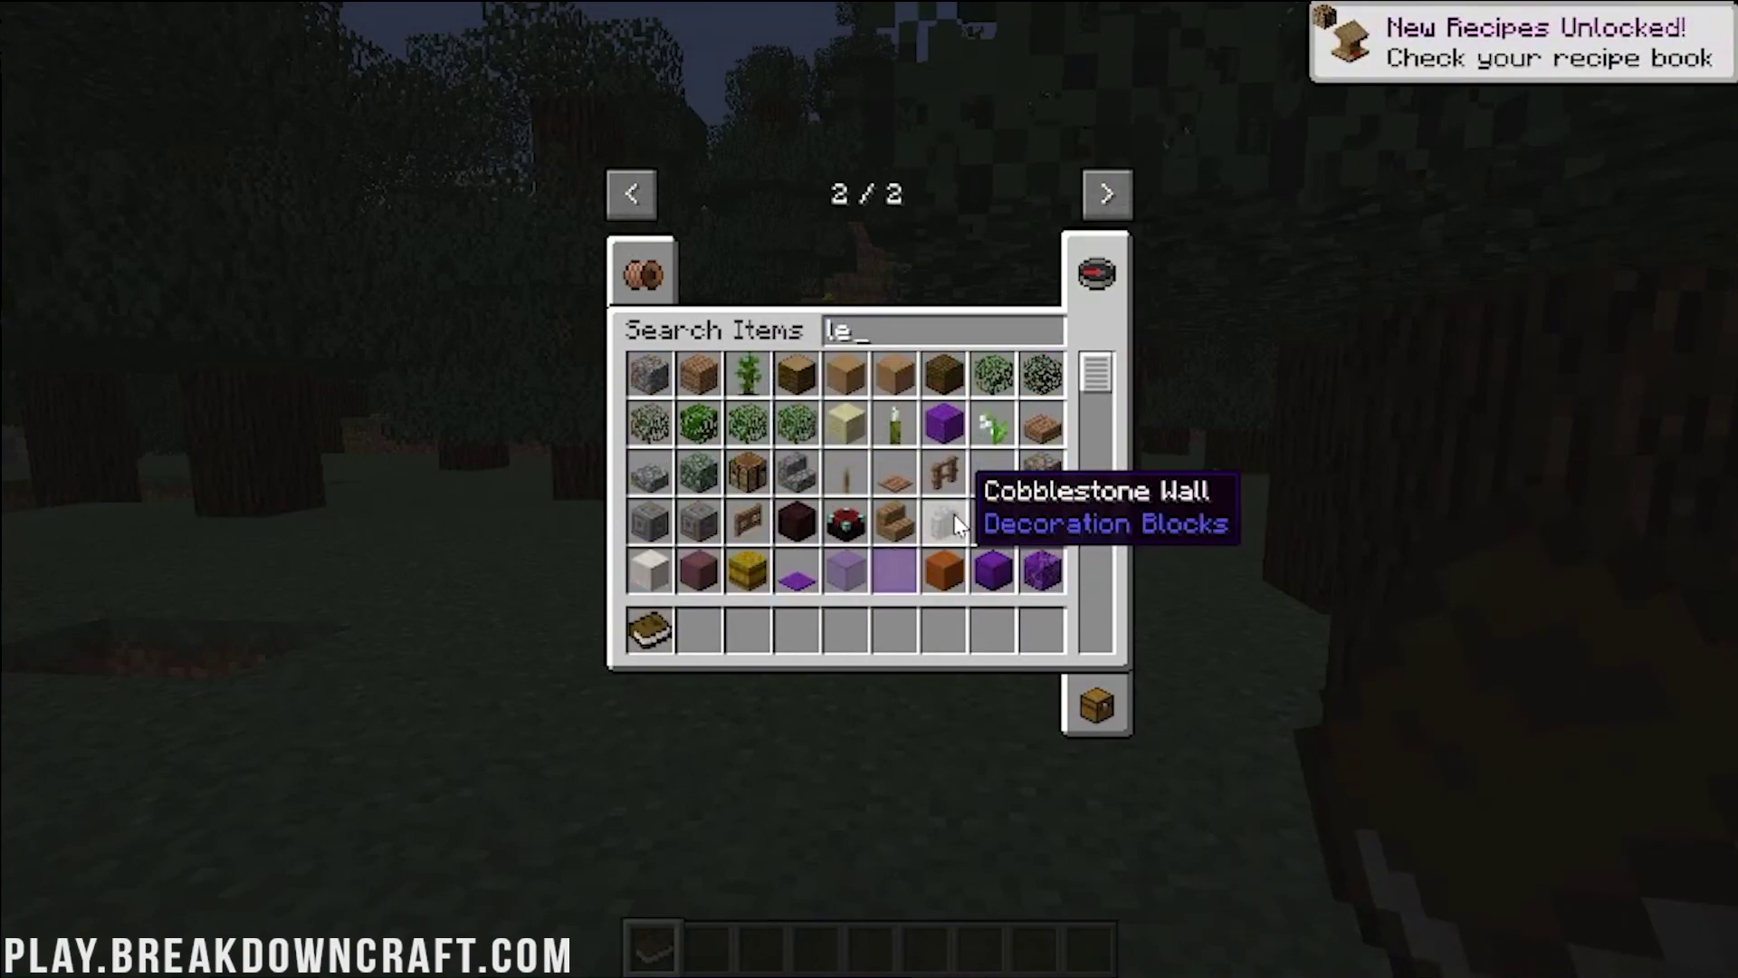
{"action": "left_click", "coordinate": [672, 390]}
{"action": "left_click", "coordinate": [699, 631]}
{"action": "key", "text": "Escape"}
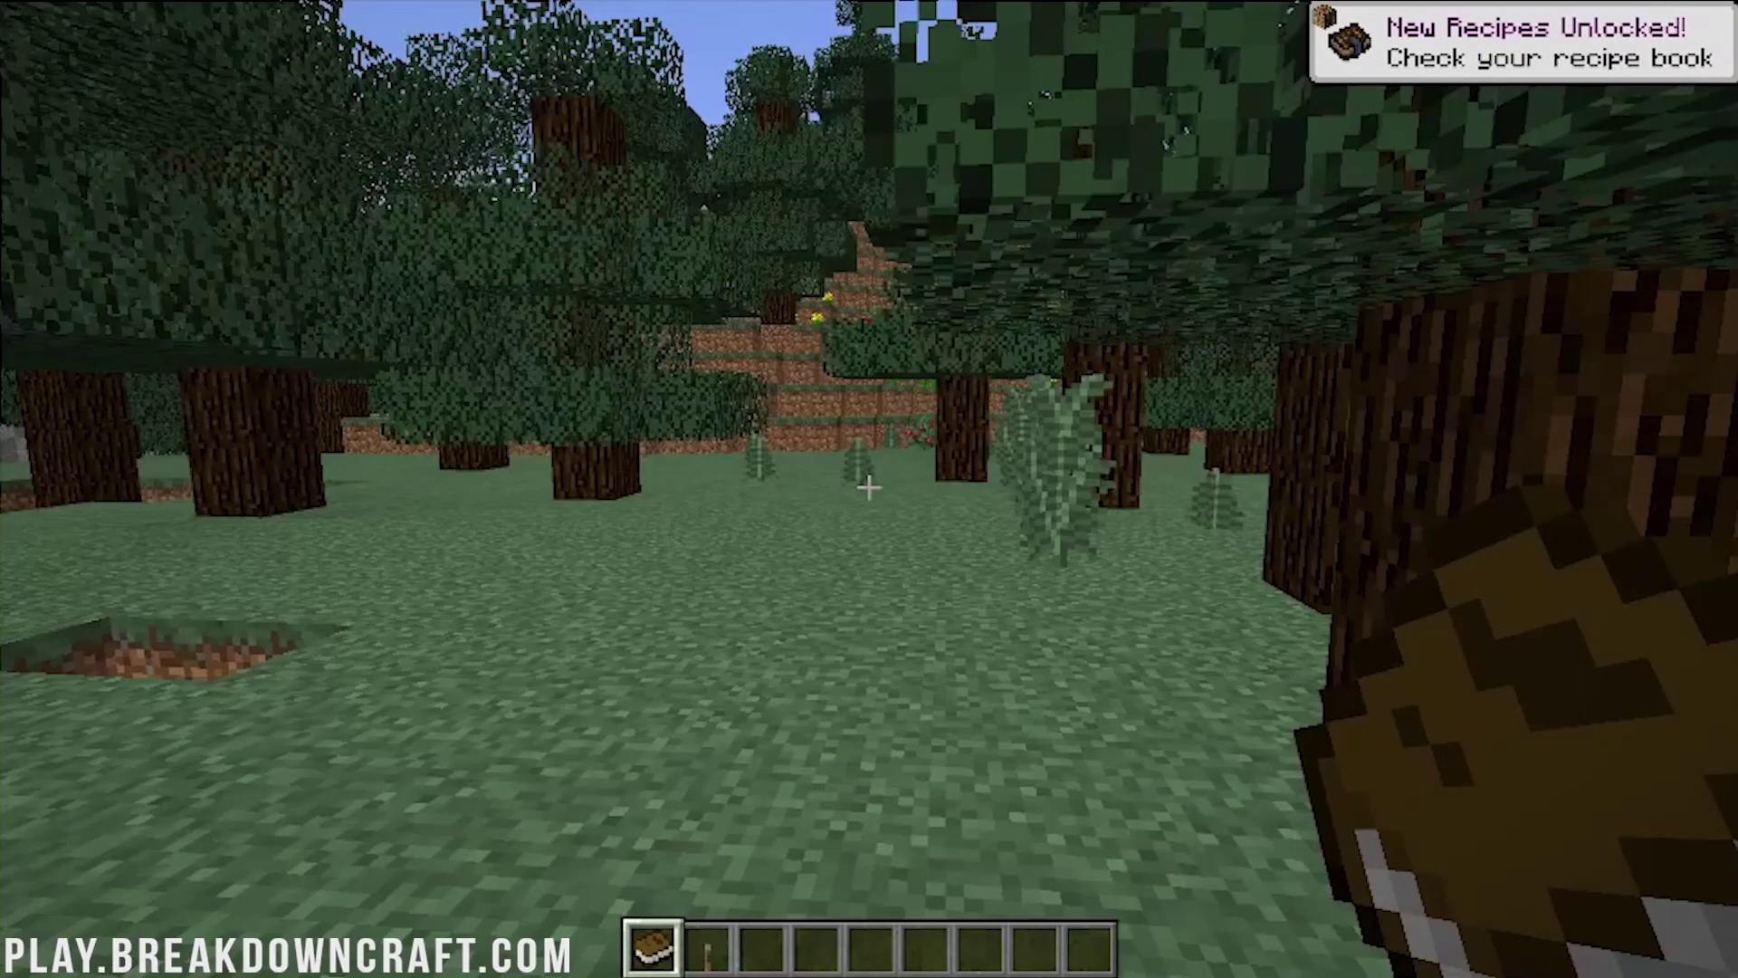
Put a crafting table in the third hotbar slot.
{"action": "key", "text": "e"}
{"action": "left_click", "coordinate": [1098, 704]}
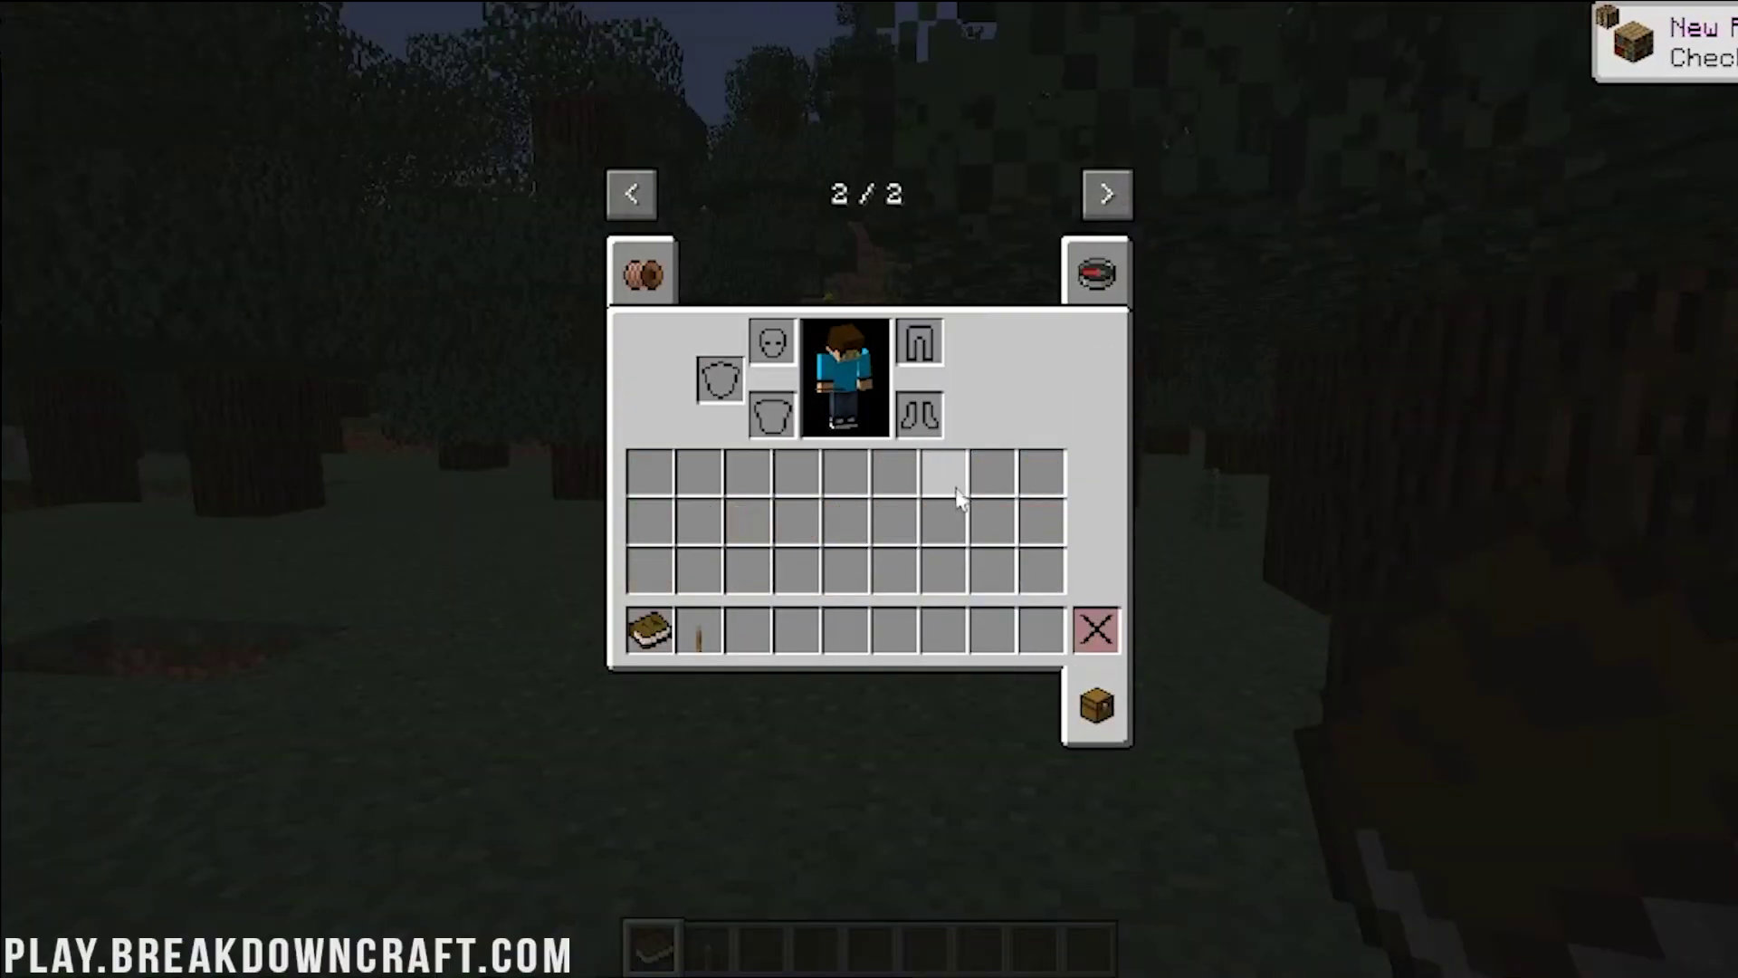
{"action": "key", "text": "Escape"}
{"action": "key", "text": "e"}
{"action": "left_click", "coordinate": [1097, 274]}
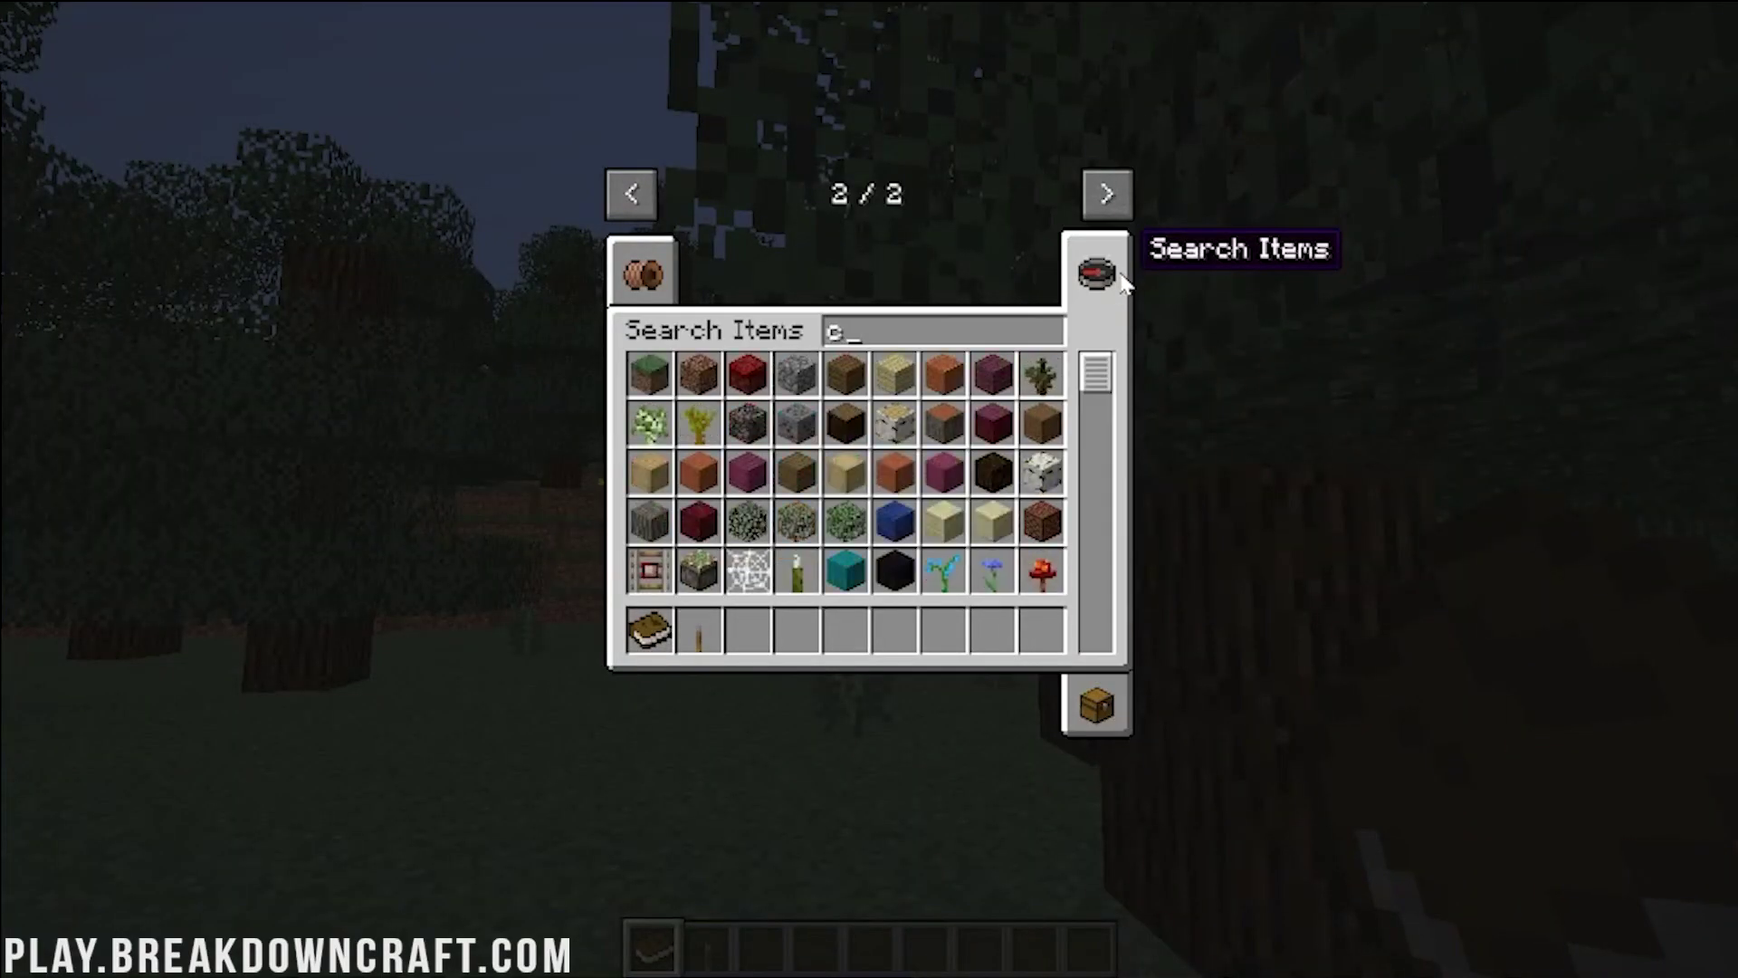
{"action": "type", "text": "craf"}
{"action": "left_click", "coordinate": [665, 388]}
{"action": "left_click", "coordinate": [748, 631]}
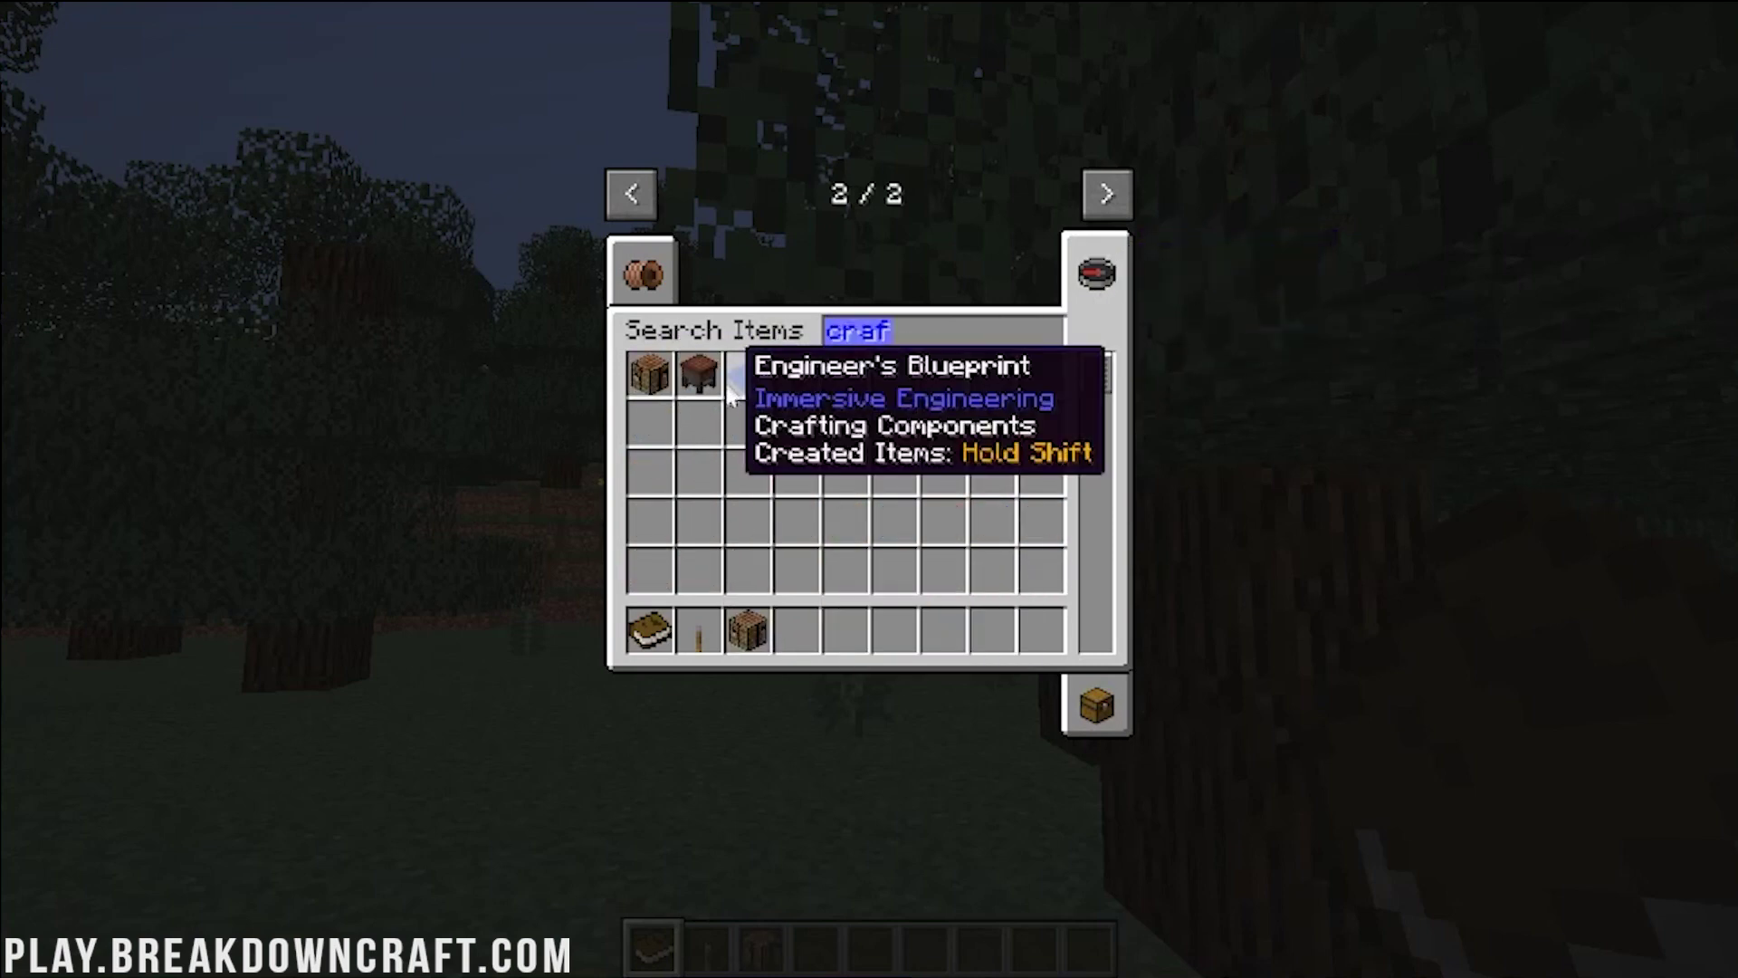
{"action": "key", "text": "Escape"}
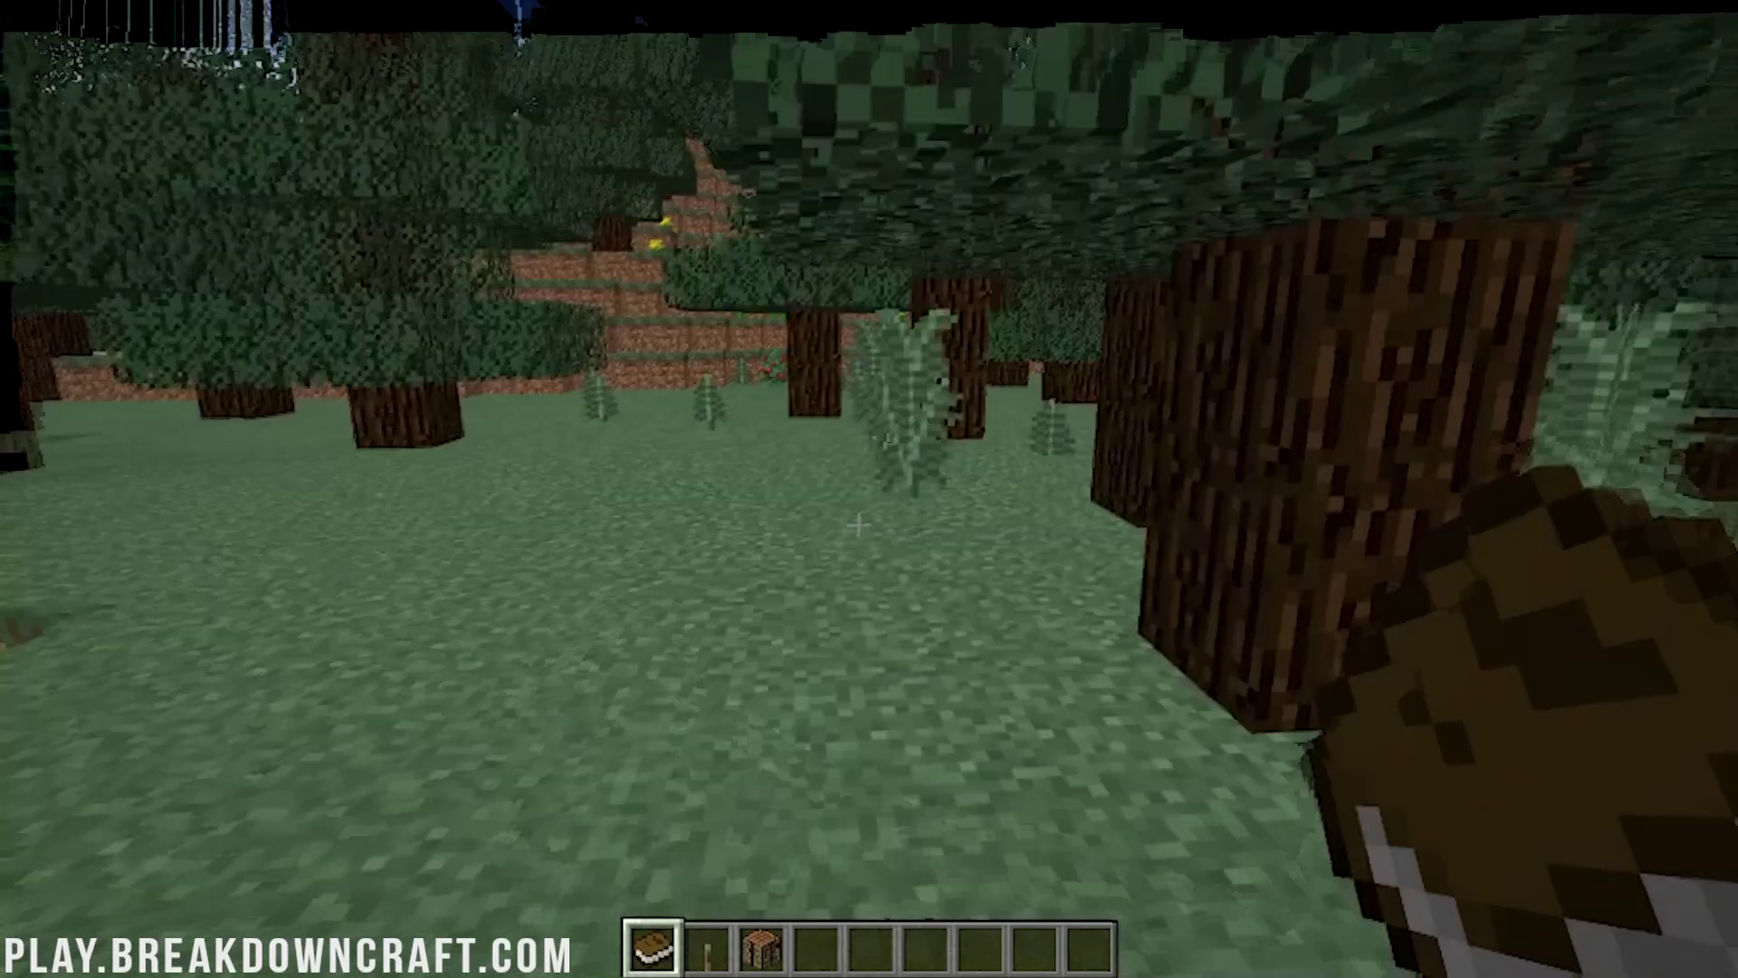
Place the crafting table and craft the Engineer's Manual with the book above the lever.
{"action": "scroll", "coordinate": [869, 489], "scroll_direction": "down", "scroll_amount": 2}
{"action": "right_click", "coordinate": [870, 489]}
{"action": "right_click", "coordinate": [869, 489]}
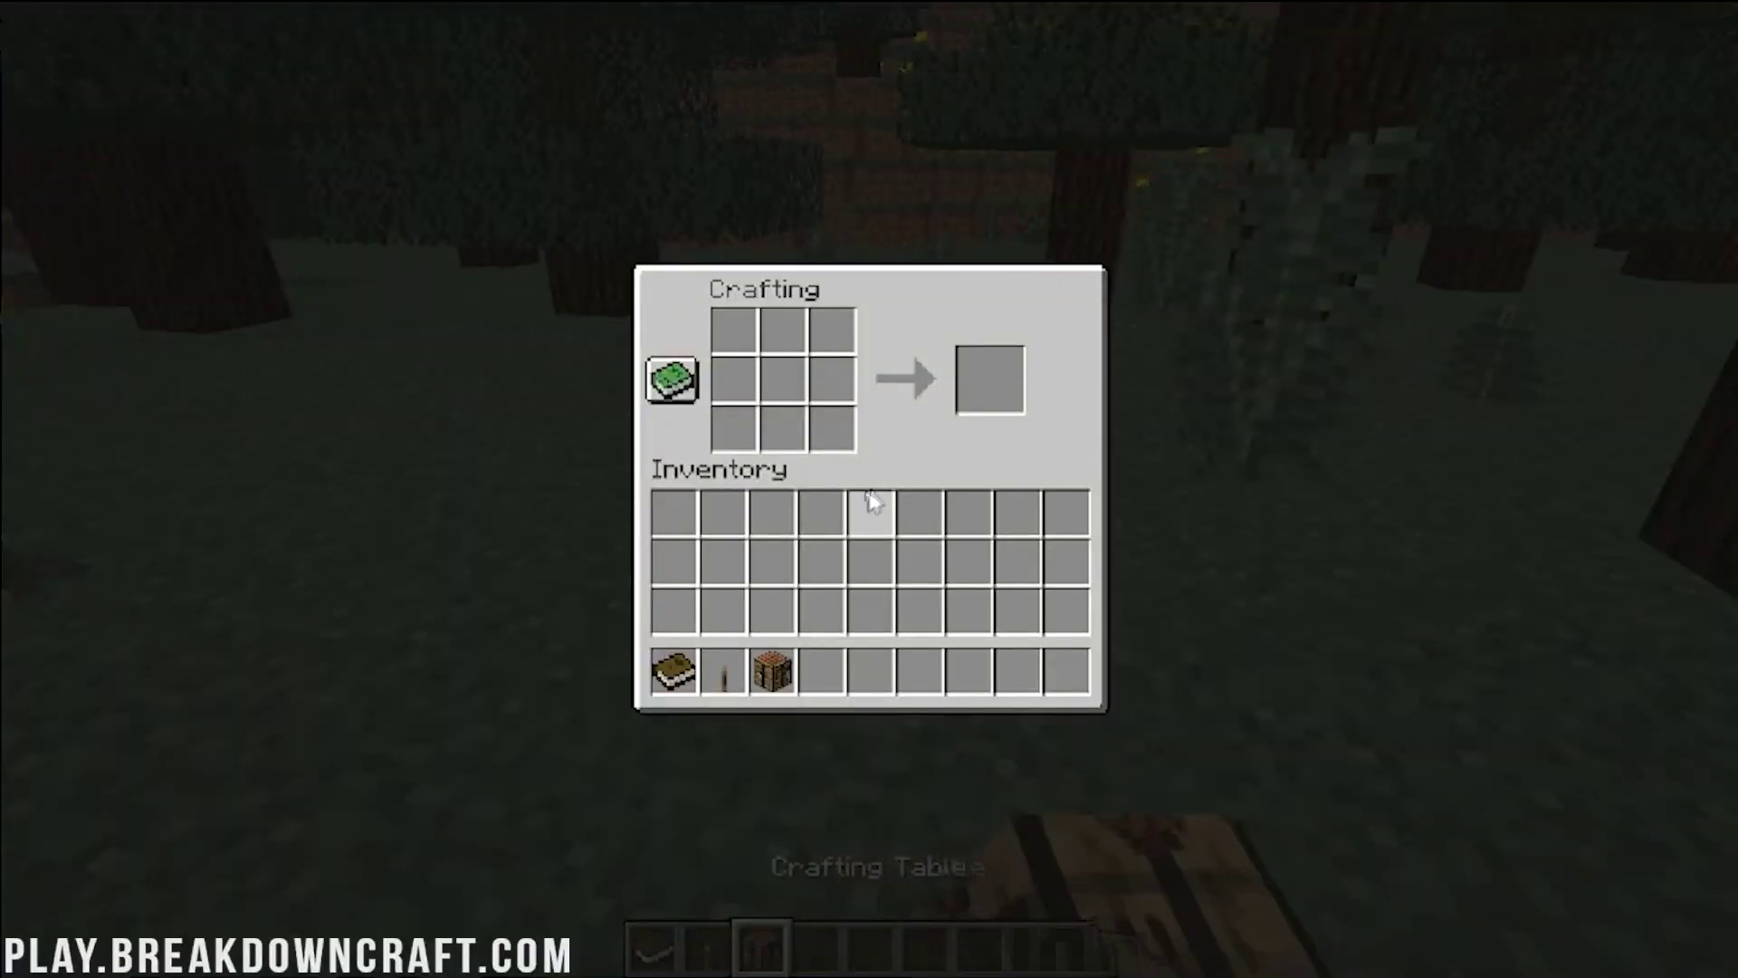
{"action": "left_click", "coordinate": [673, 670]}
{"action": "left_click", "coordinate": [784, 379]}
{"action": "left_click", "coordinate": [715, 666]}
{"action": "left_click", "coordinate": [783, 425]}
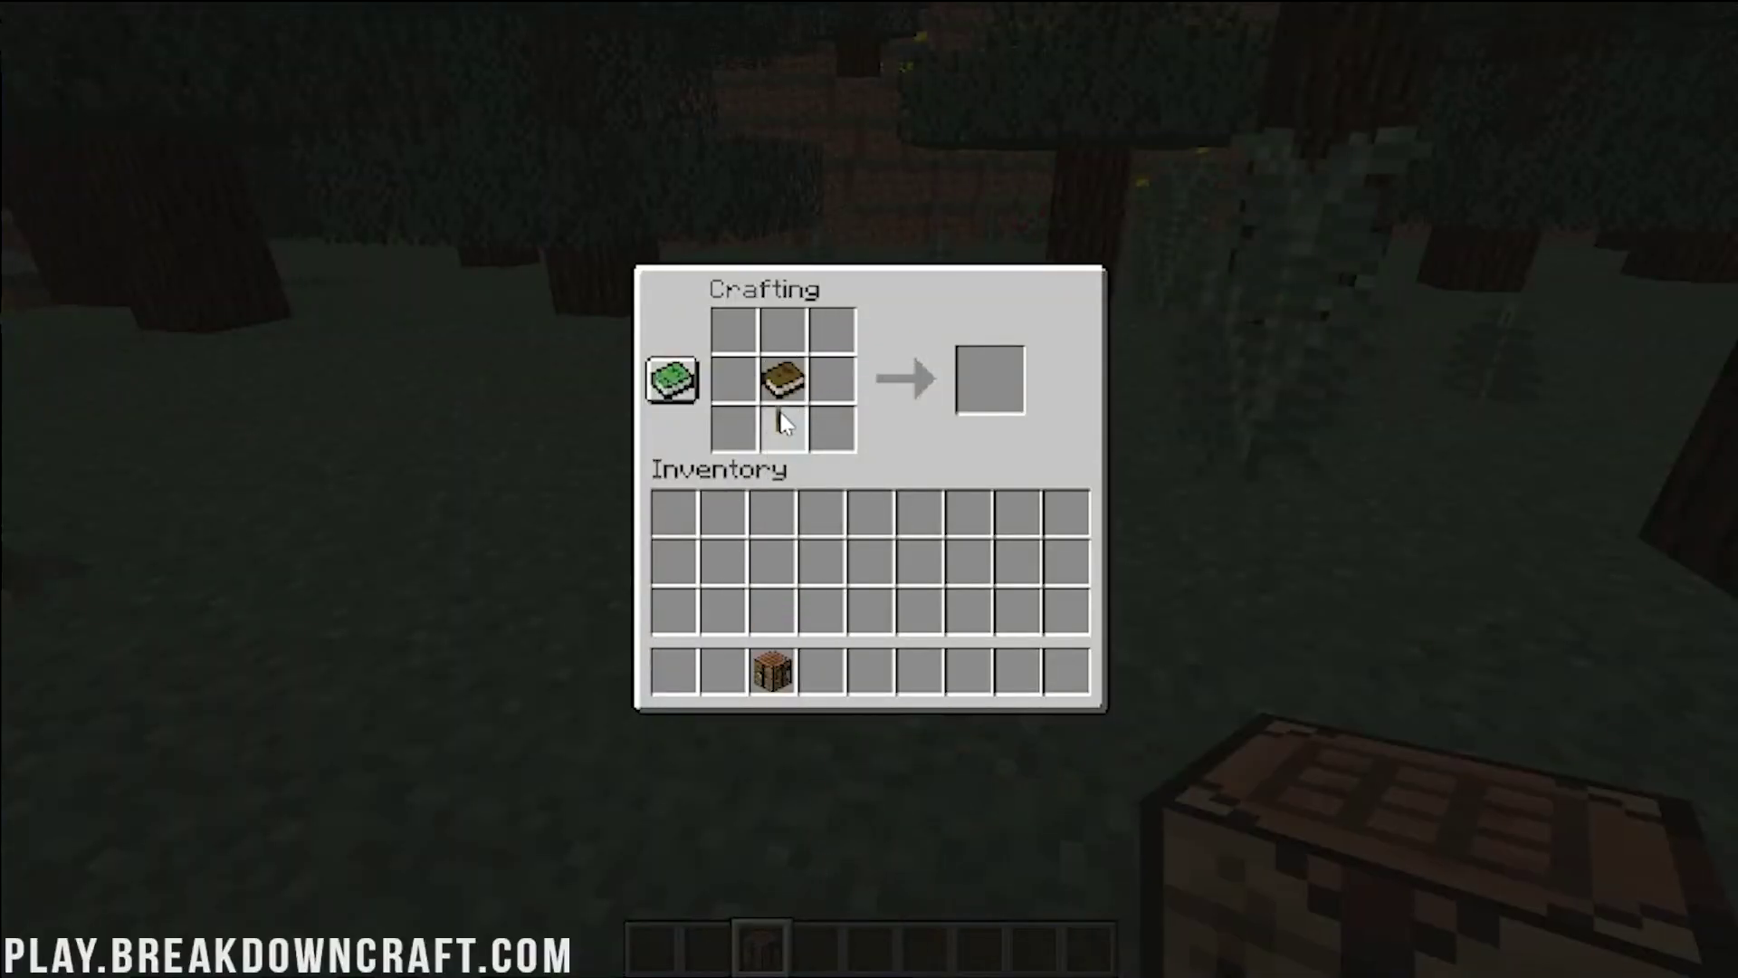
{"action": "left_click", "coordinate": [982, 373]}
{"action": "left_click", "coordinate": [674, 670]}
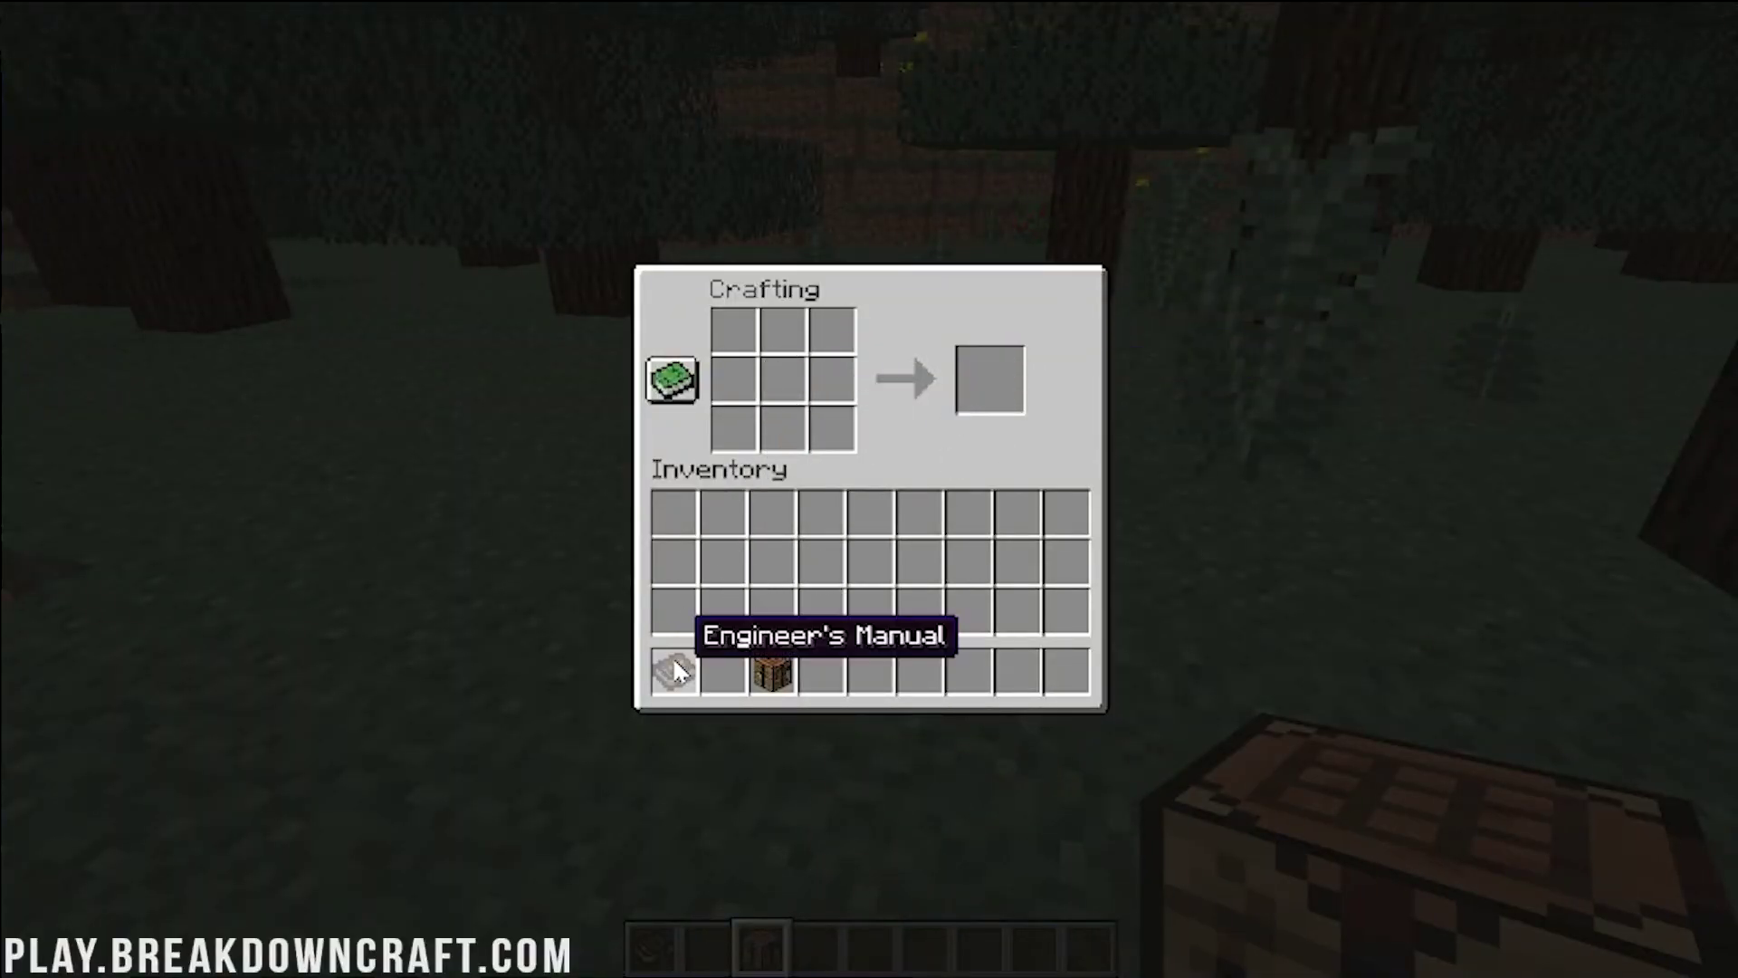
Open the Engineer's Manual and look at the Simple Machines section.
{"action": "key", "text": "e"}
{"action": "key", "text": "1"}
{"action": "right_click", "coordinate": [870, 489]}
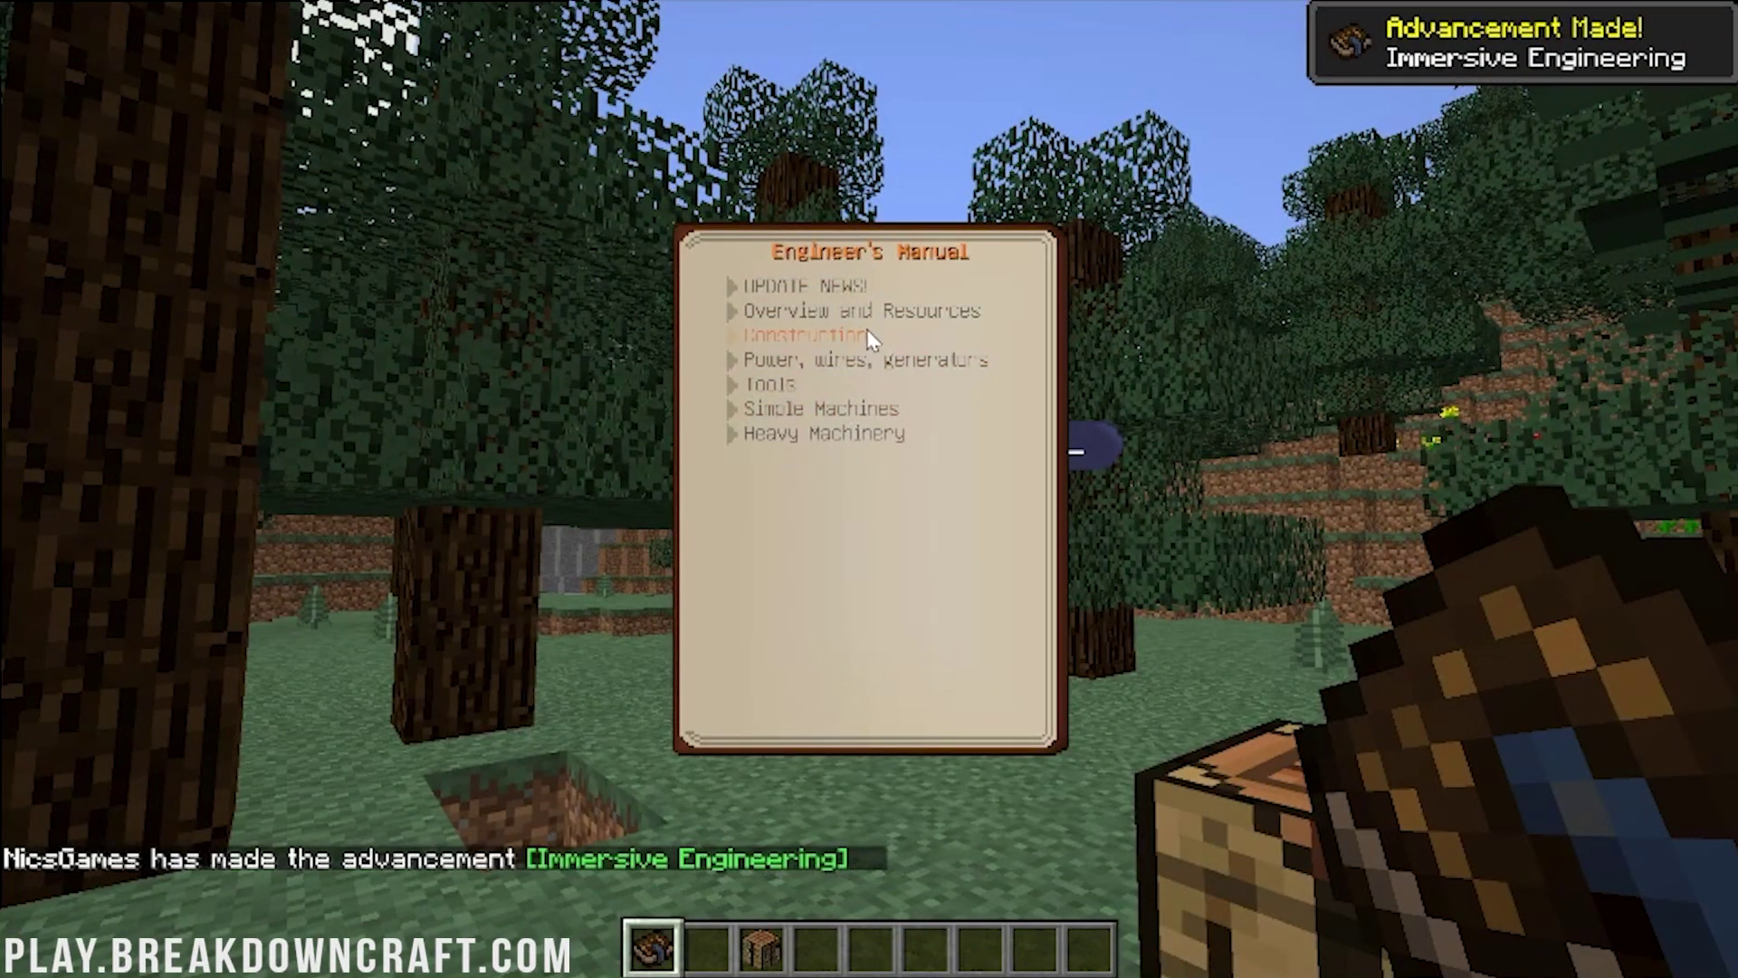
{"action": "left_click", "coordinate": [852, 410]}
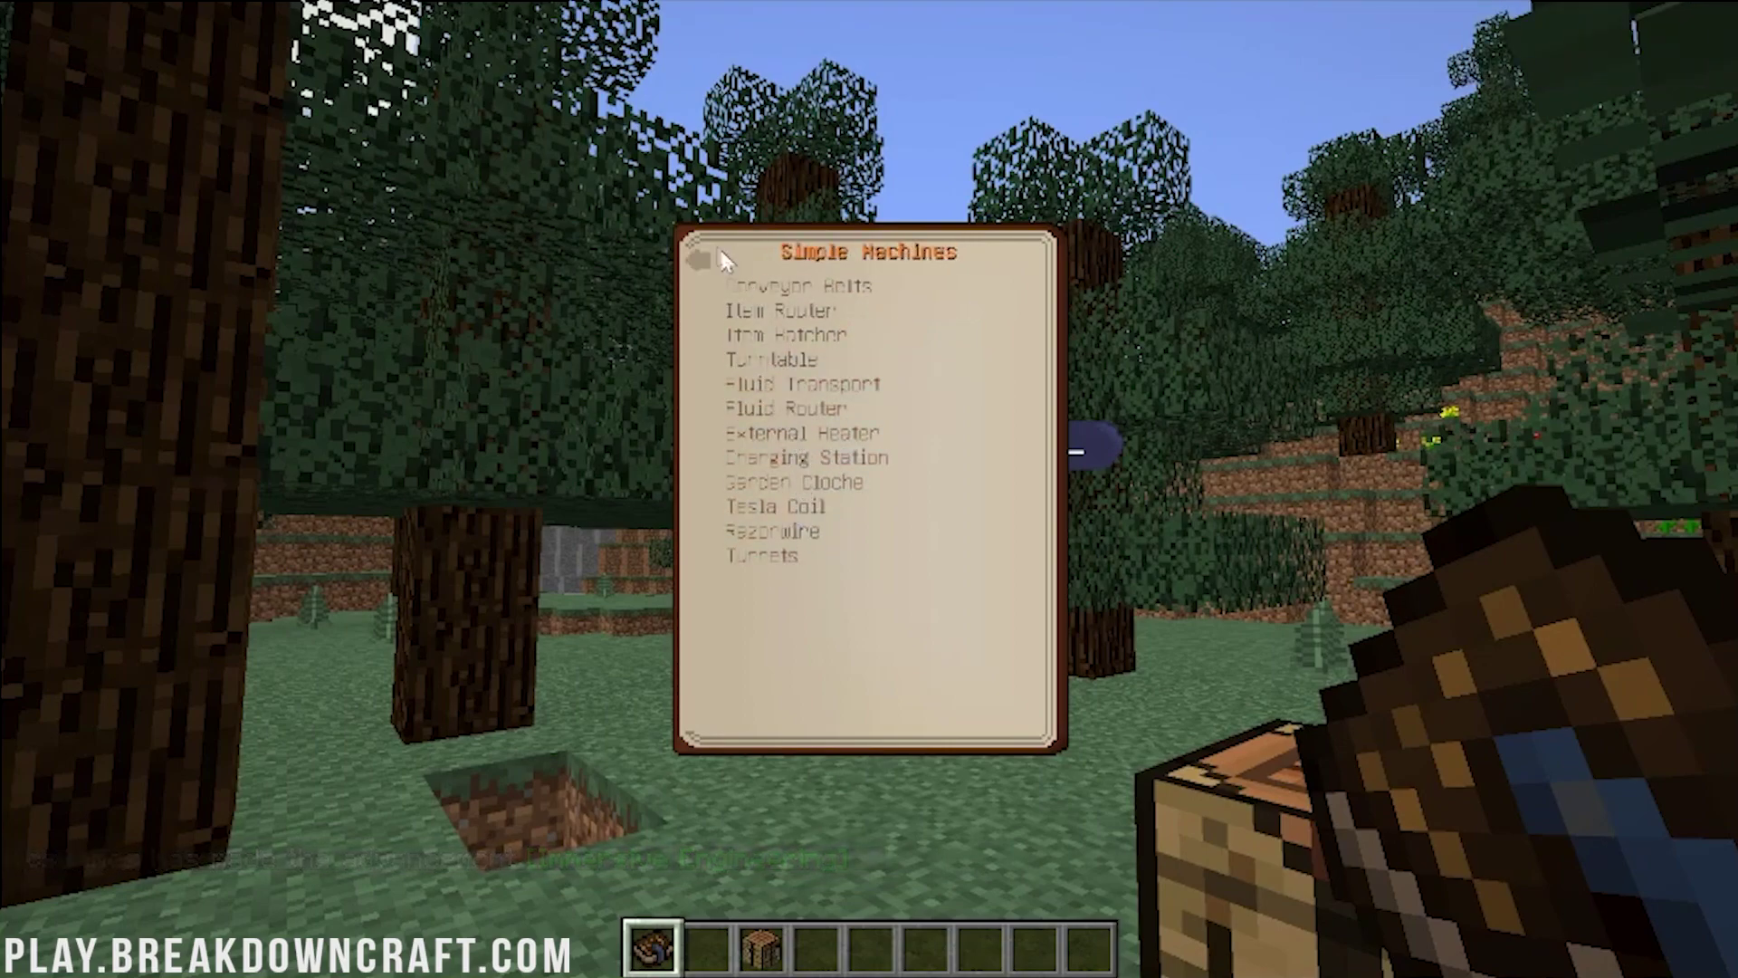
{"action": "left_click", "coordinate": [692, 254]}
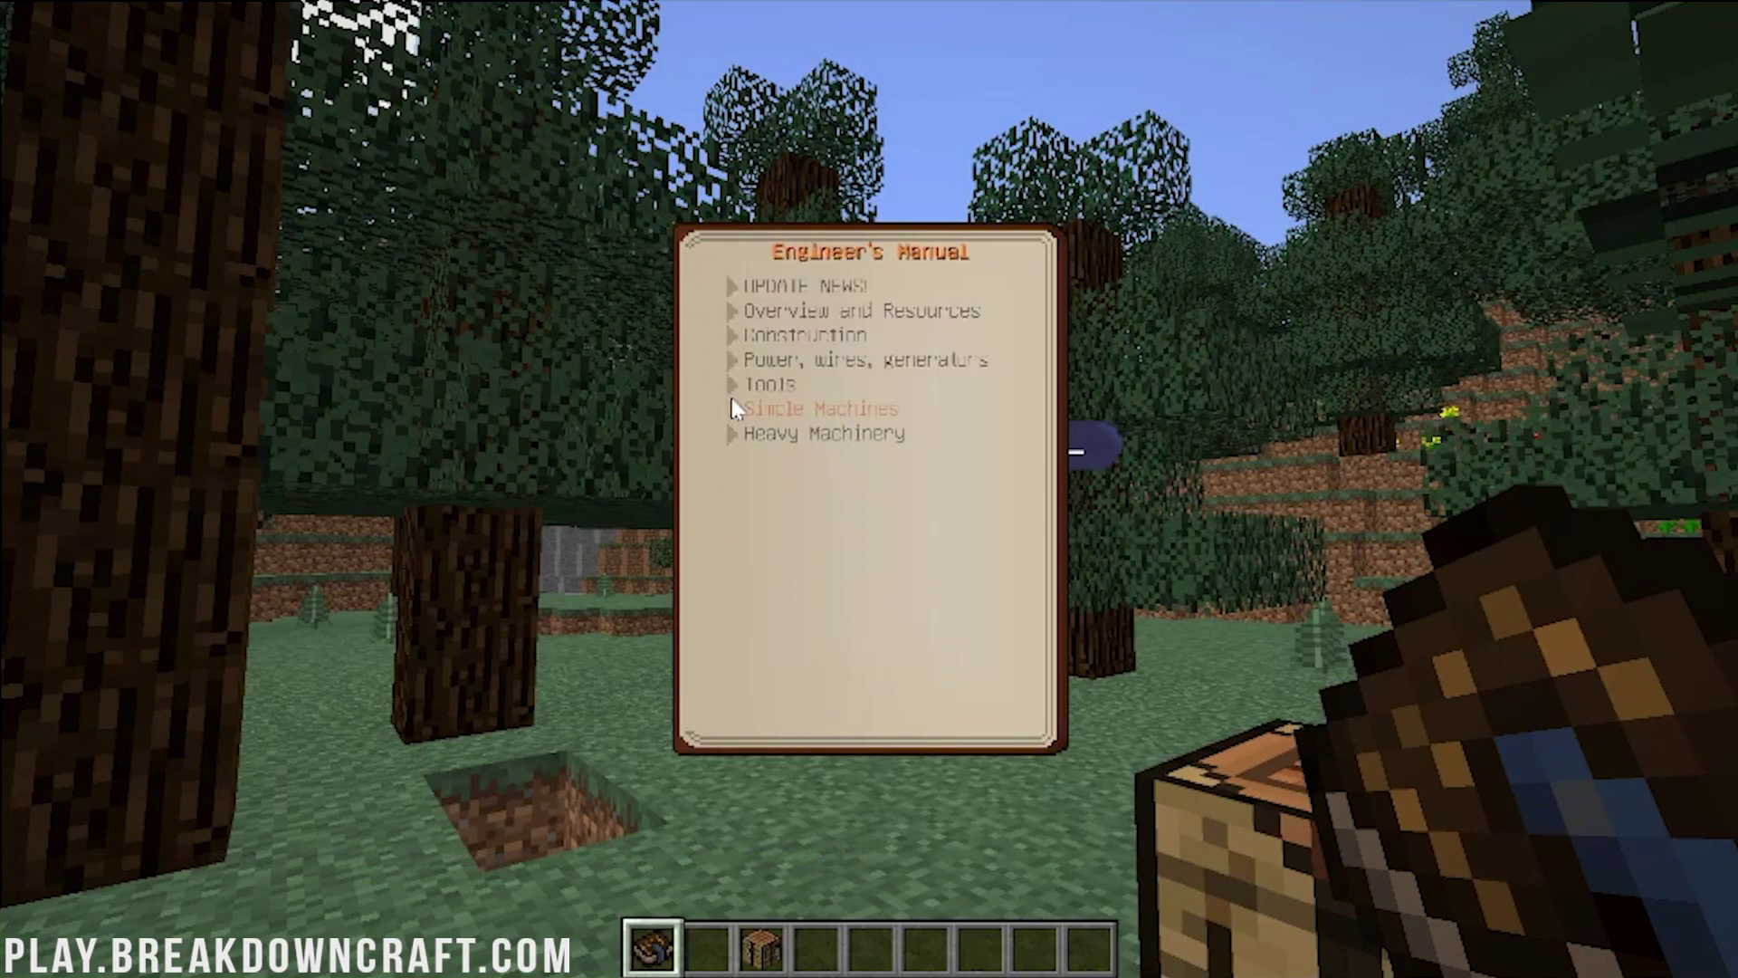
Read both pages of the Excavator entry under Heavy Machinery.
{"action": "left_click", "coordinate": [784, 439]}
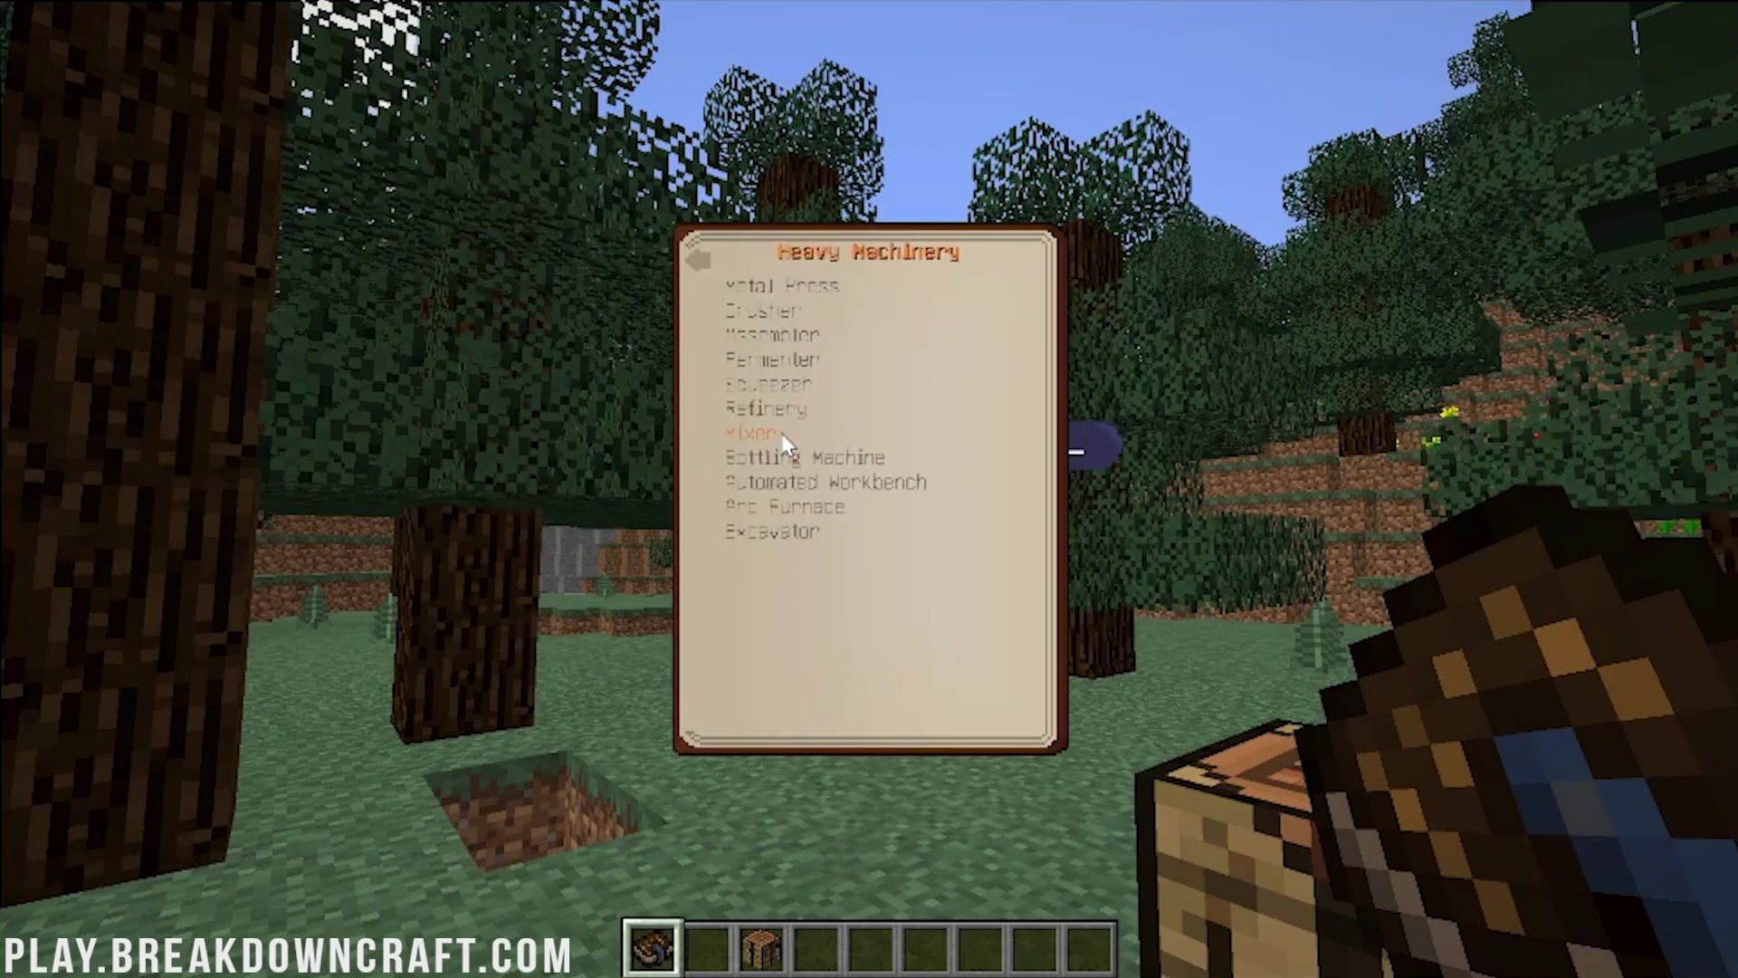
{"action": "left_click", "coordinate": [792, 534]}
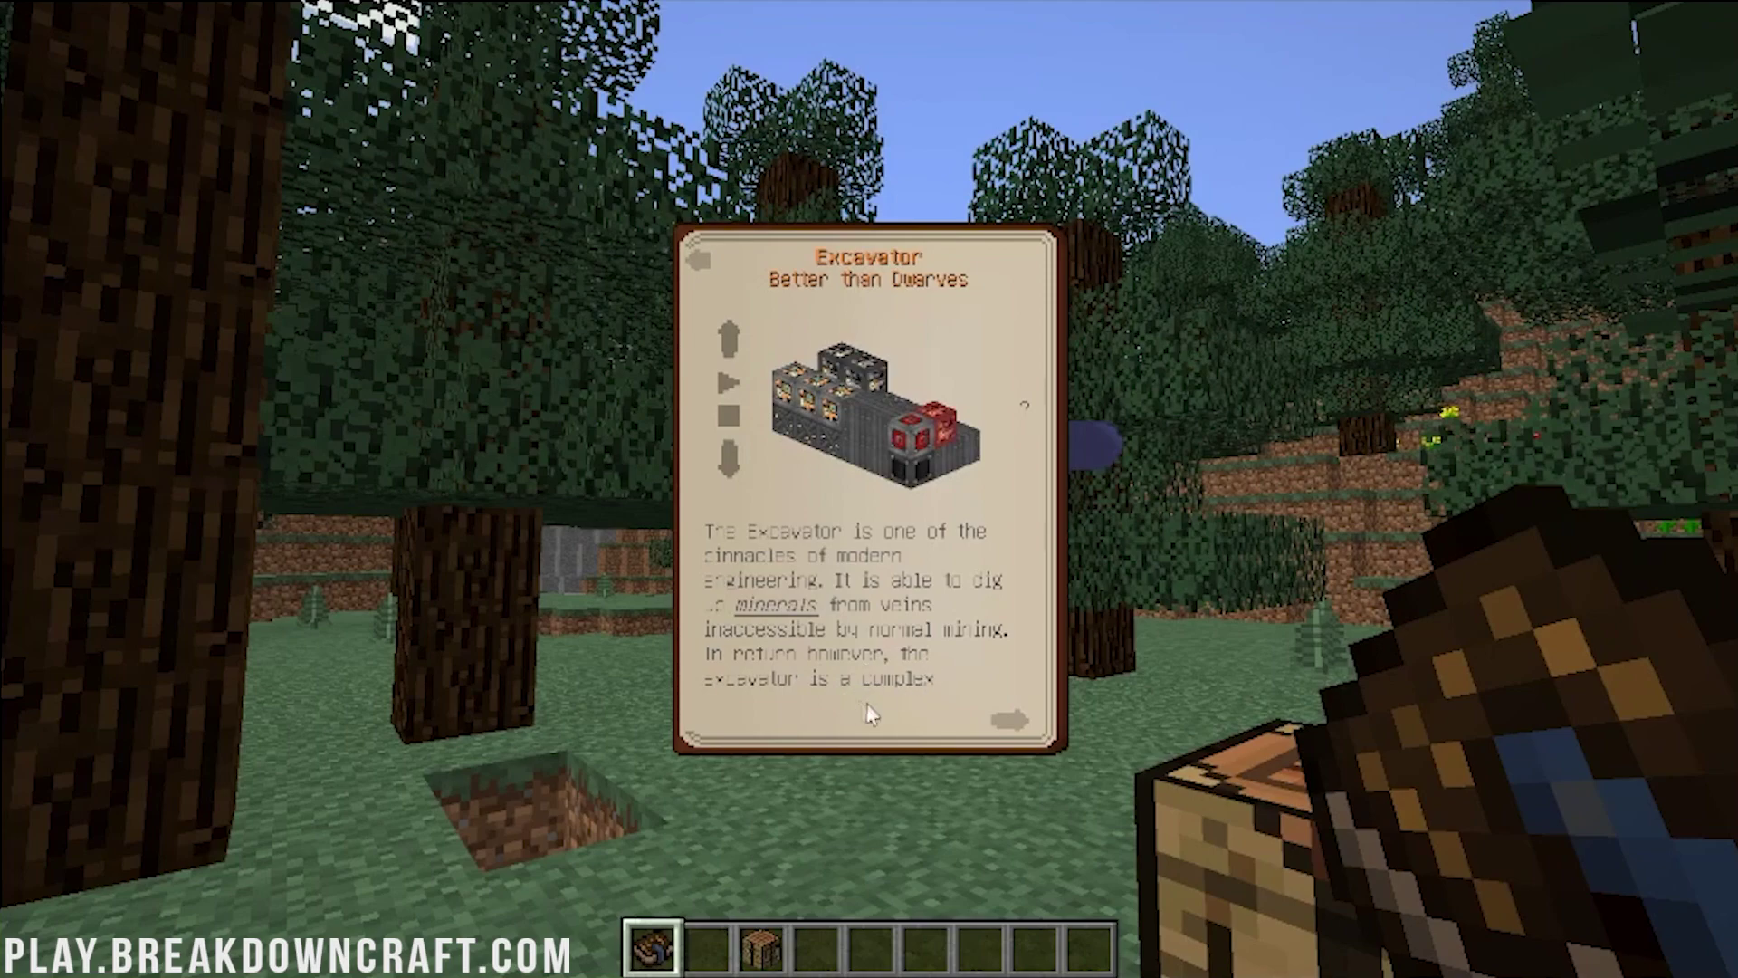
{"action": "left_click", "coordinate": [1005, 726]}
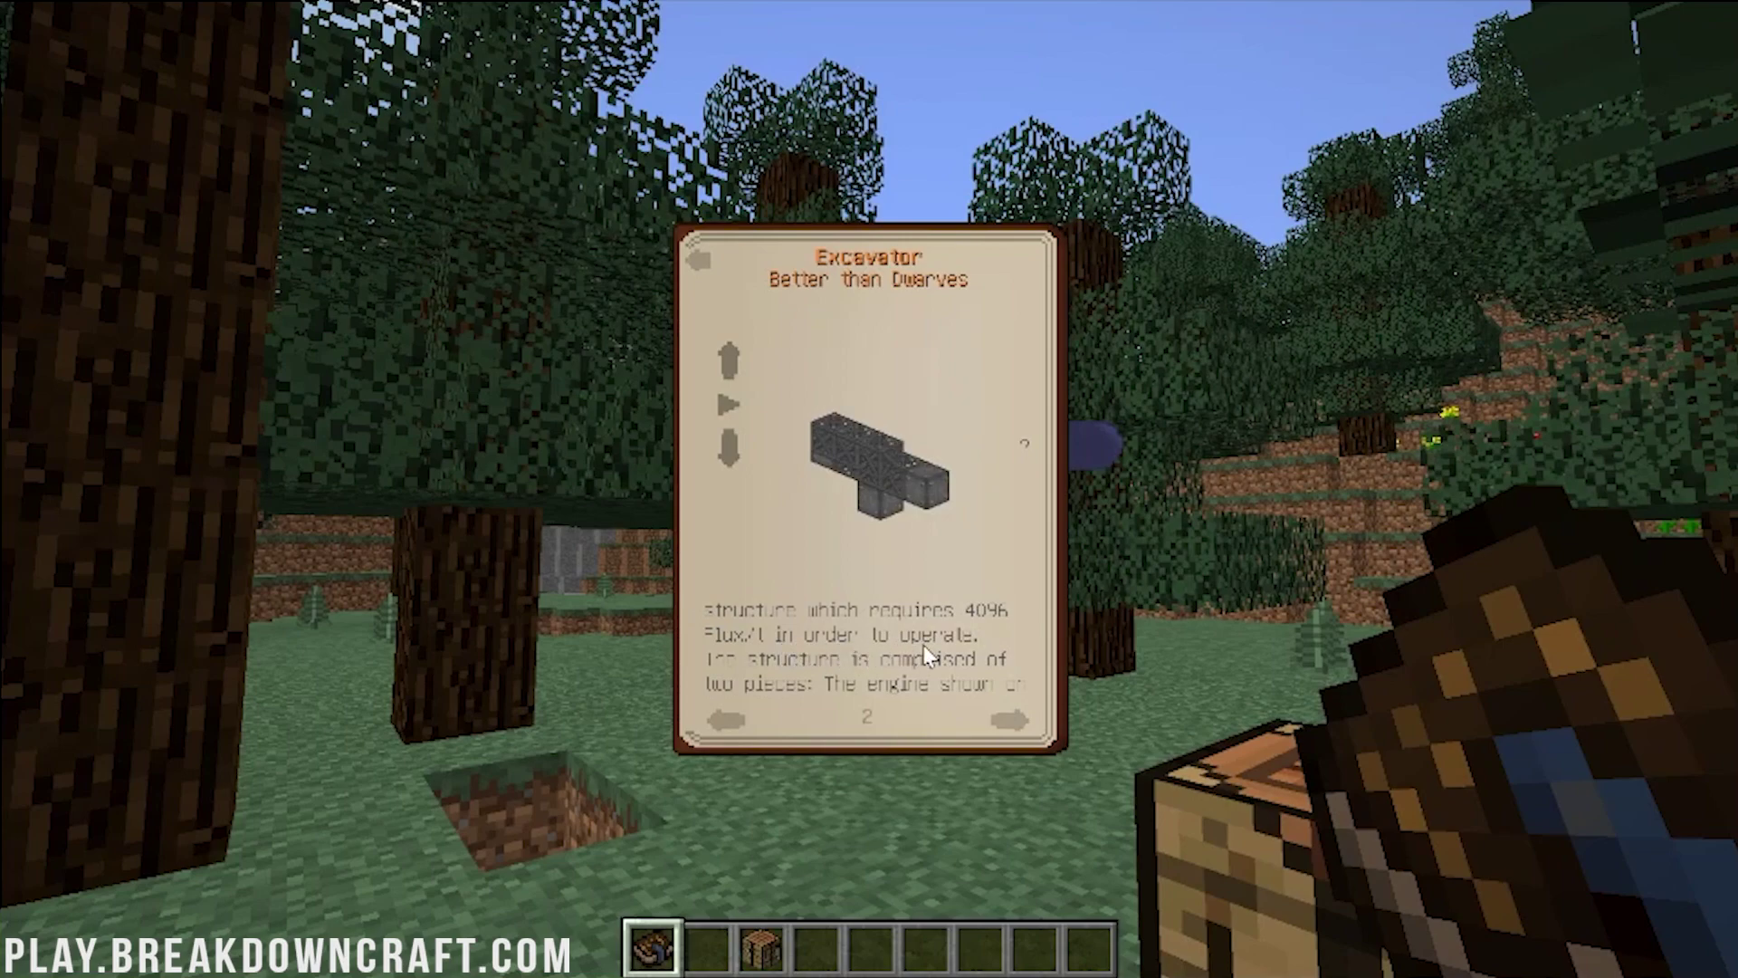
{"action": "left_click", "coordinate": [704, 261]}
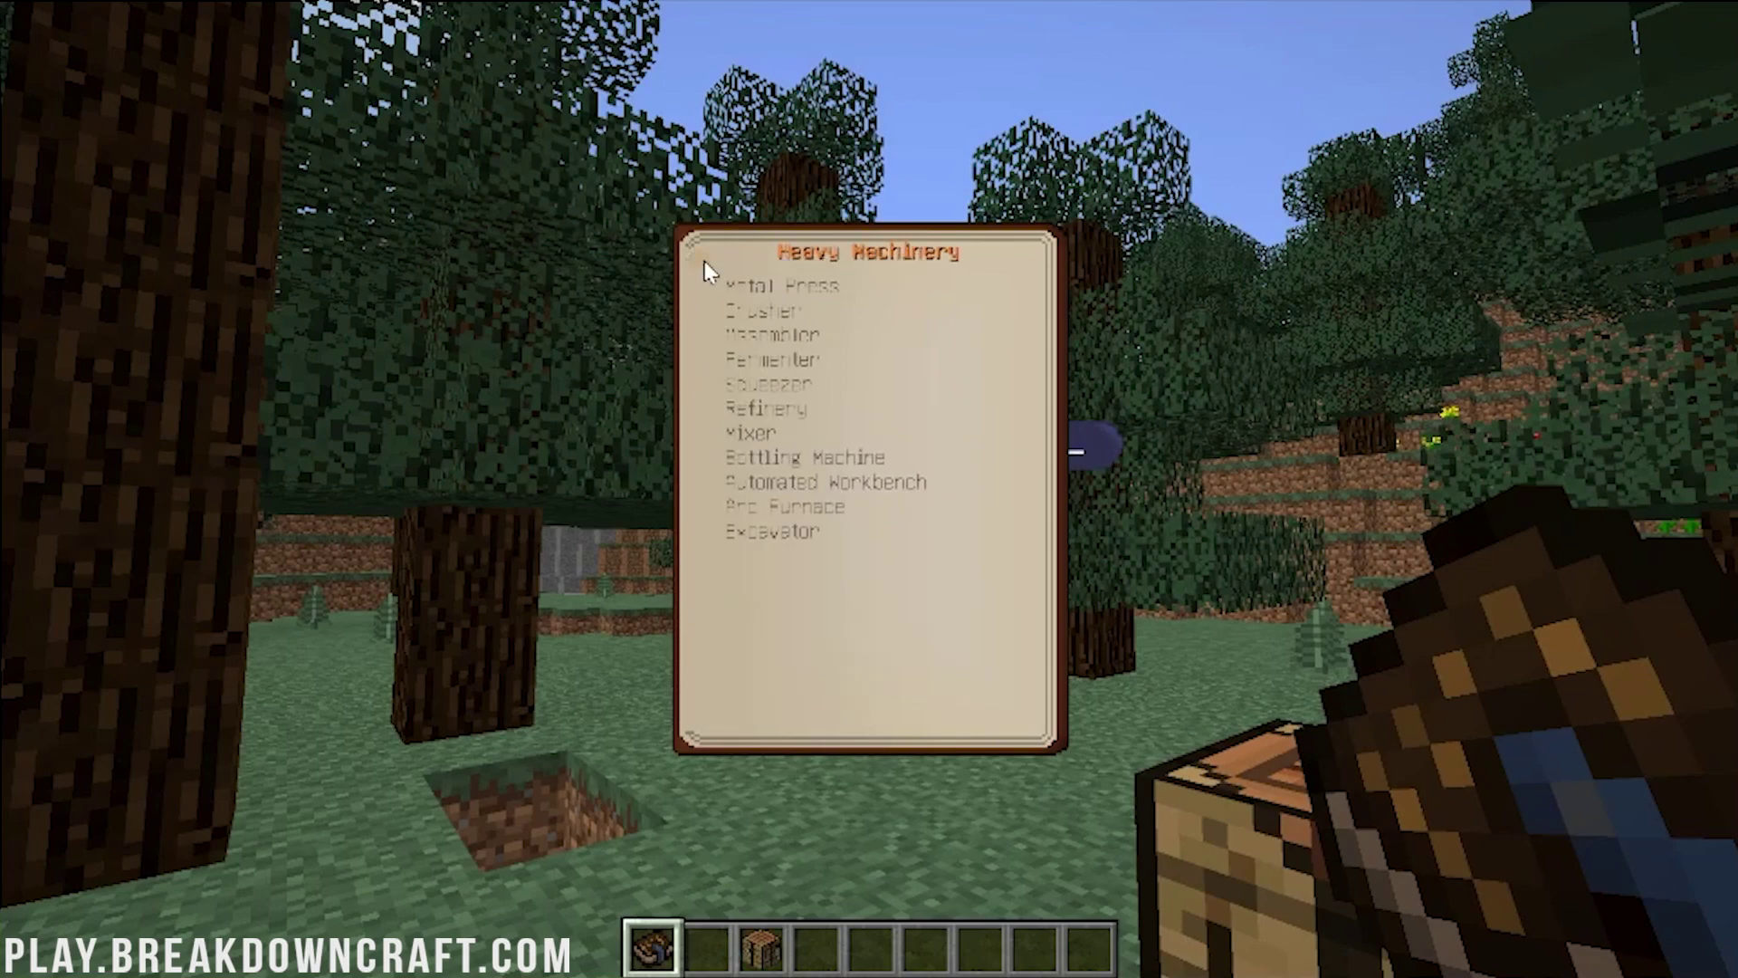
Open the Power Generation entry and page through to the Water Wheel recipe.
{"action": "left_click", "coordinate": [704, 261]}
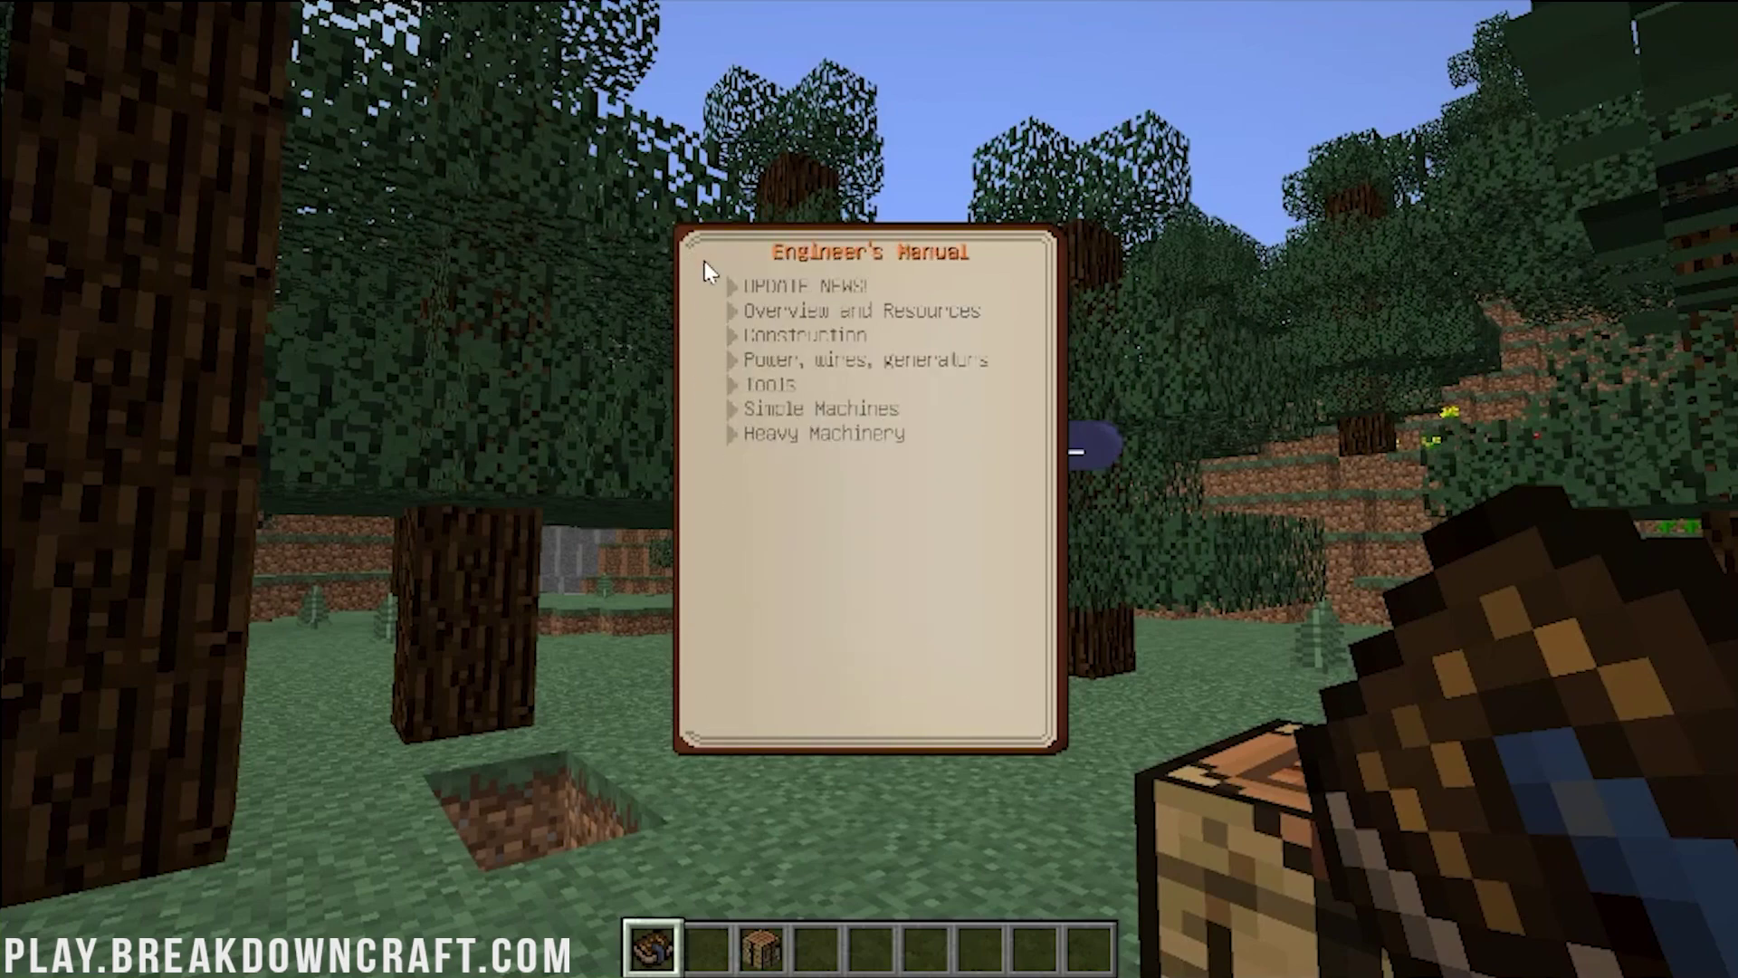
{"action": "left_click", "coordinate": [807, 363]}
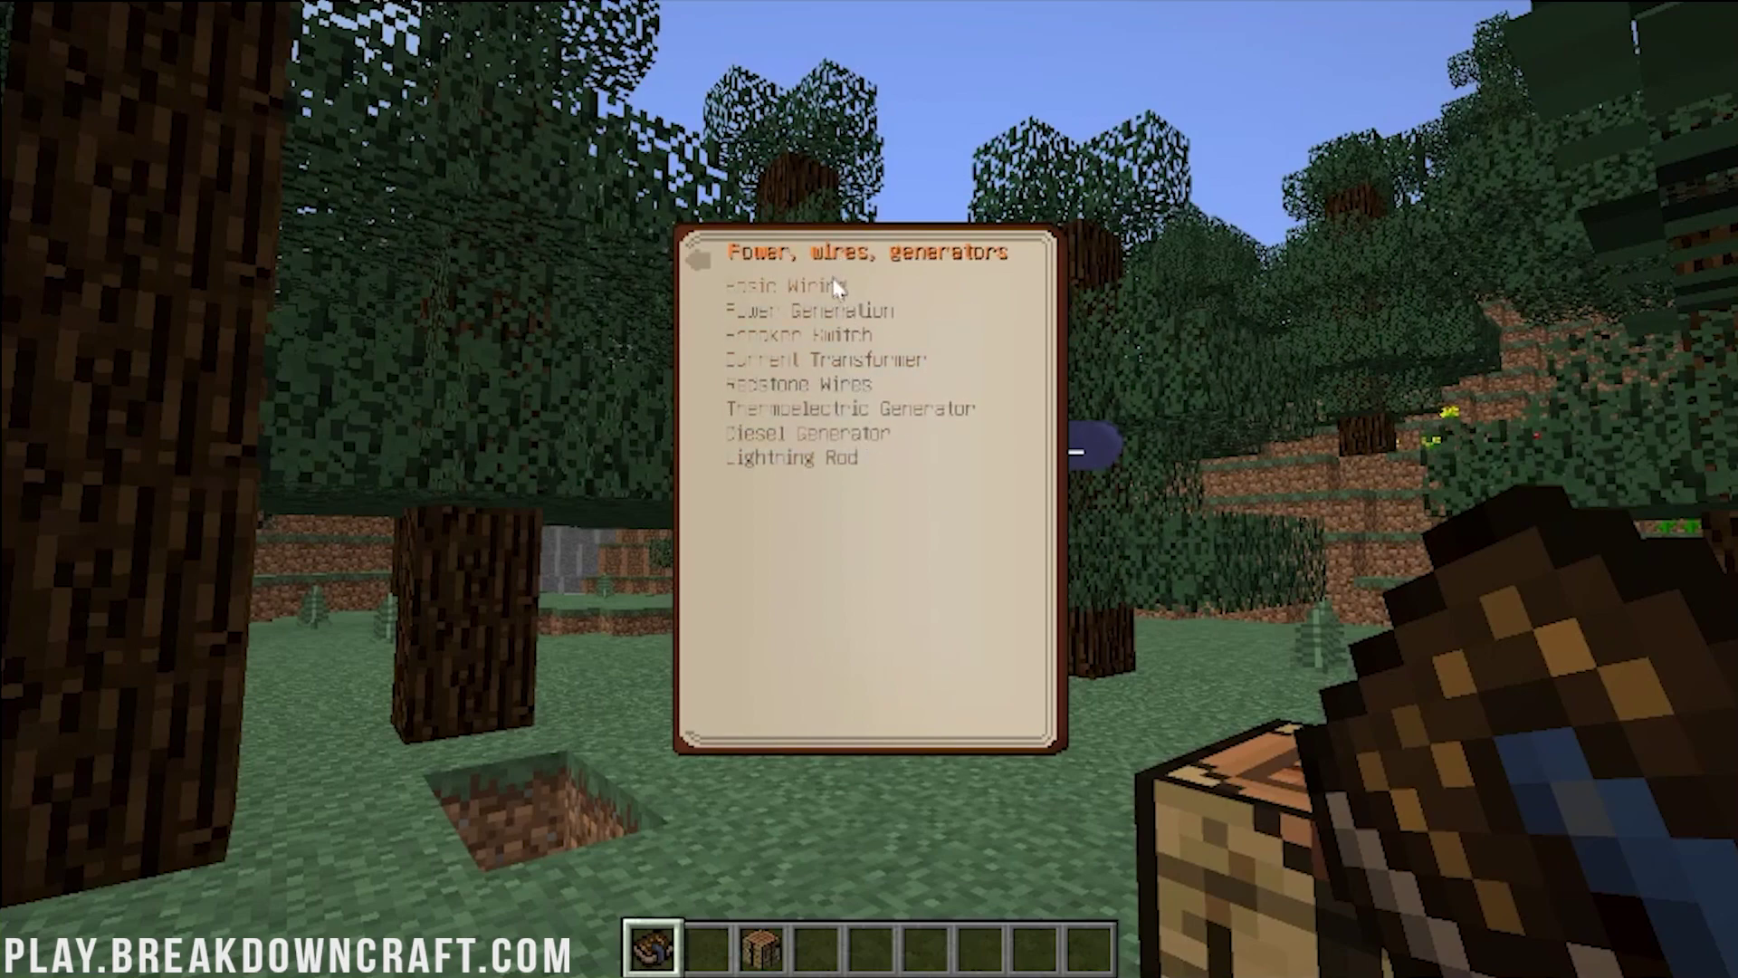
{"action": "left_click", "coordinate": [833, 312]}
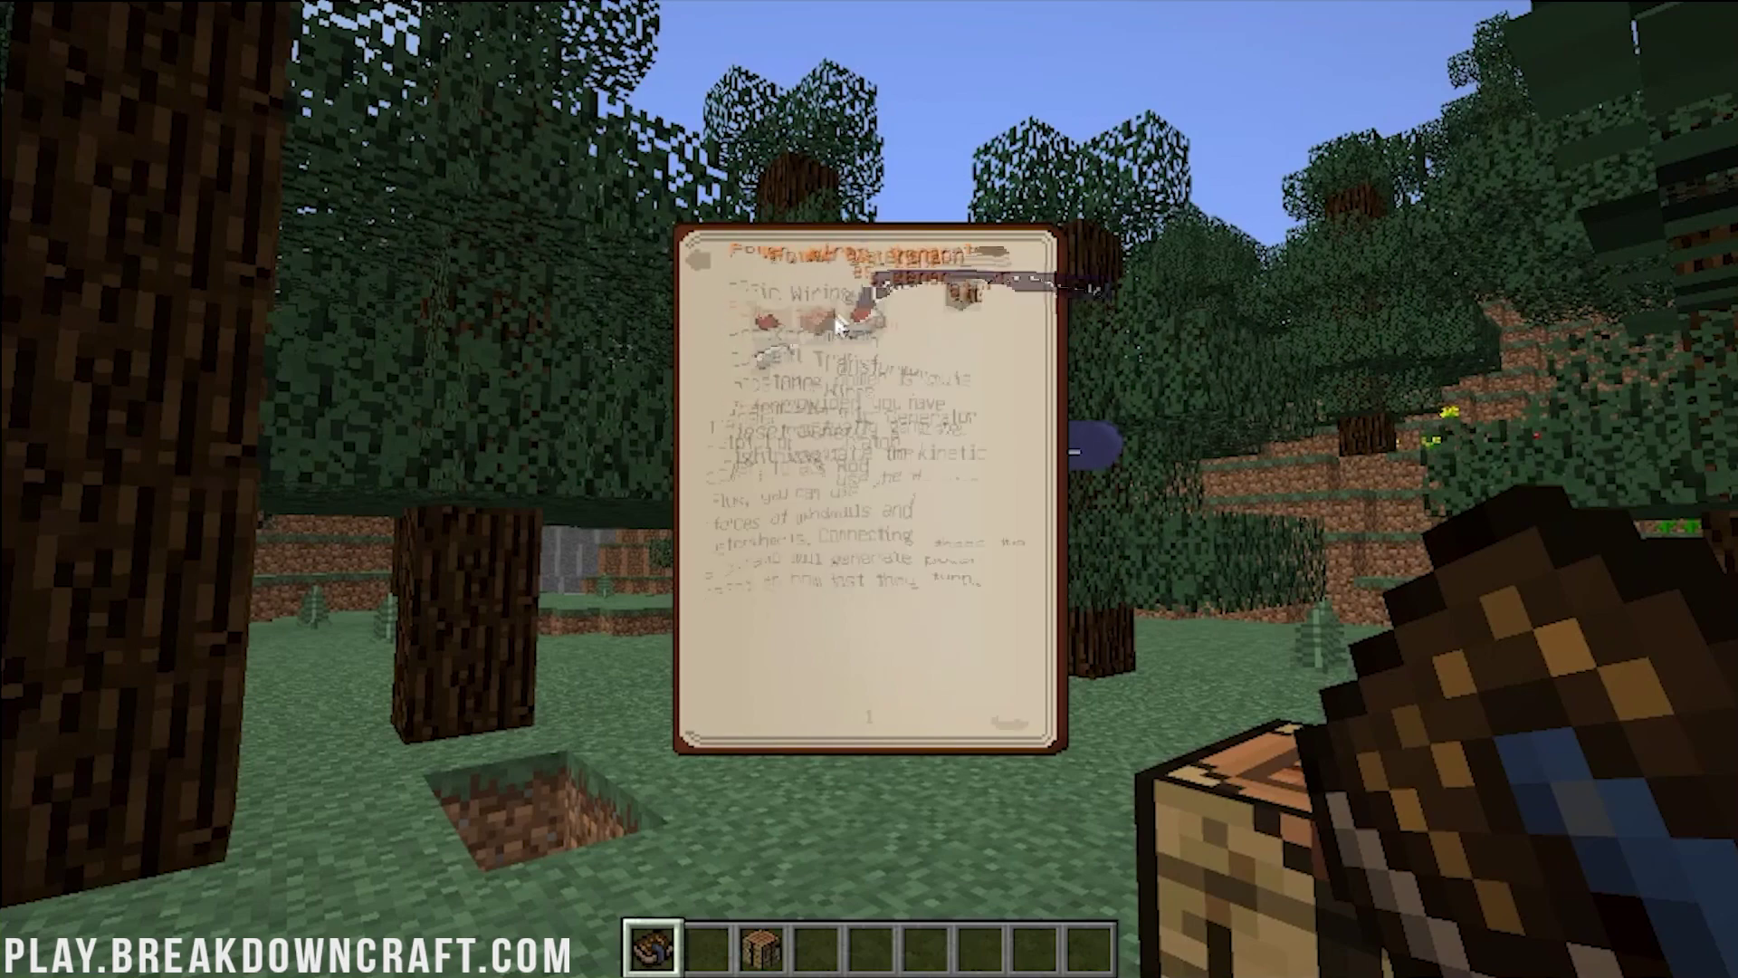
{"action": "left_click", "coordinate": [1024, 728]}
{"action": "left_click", "coordinate": [1024, 729]}
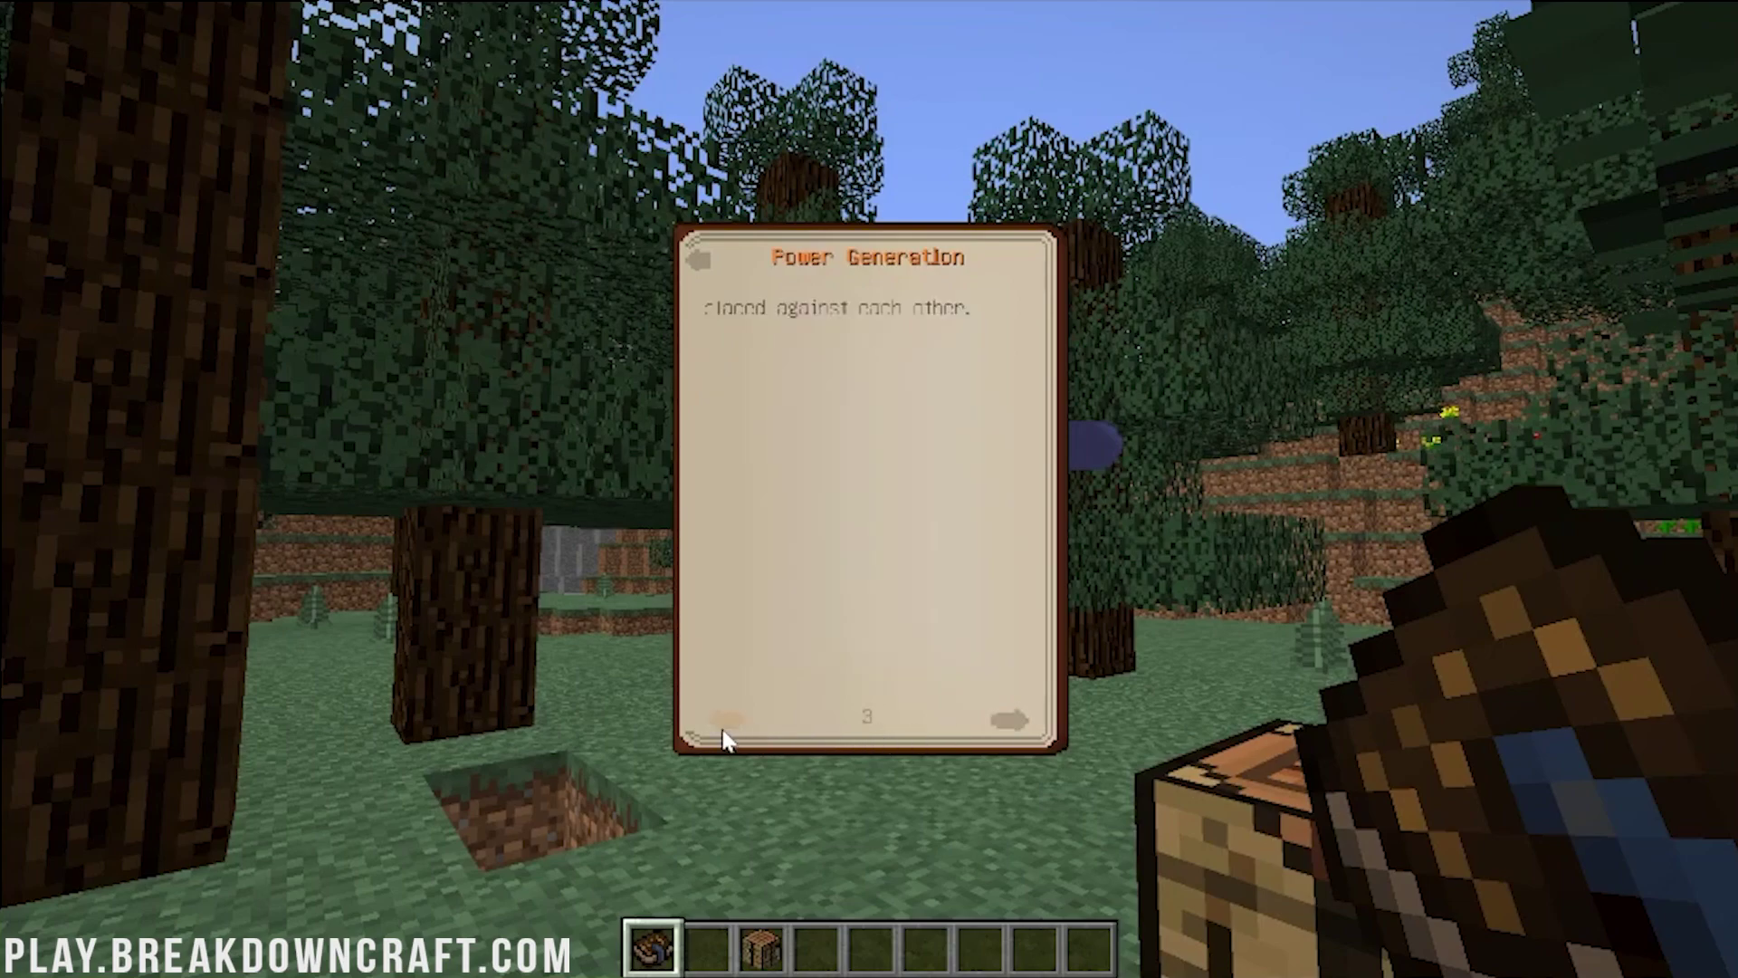
{"action": "left_click", "coordinate": [725, 733]}
Page on through the Windmill and sails recipe to the last page, then close the manual.
{"action": "left_click", "coordinate": [1014, 736]}
{"action": "left_click", "coordinate": [1014, 730]}
{"action": "left_click", "coordinate": [1016, 730]}
{"action": "left_click", "coordinate": [1015, 730]}
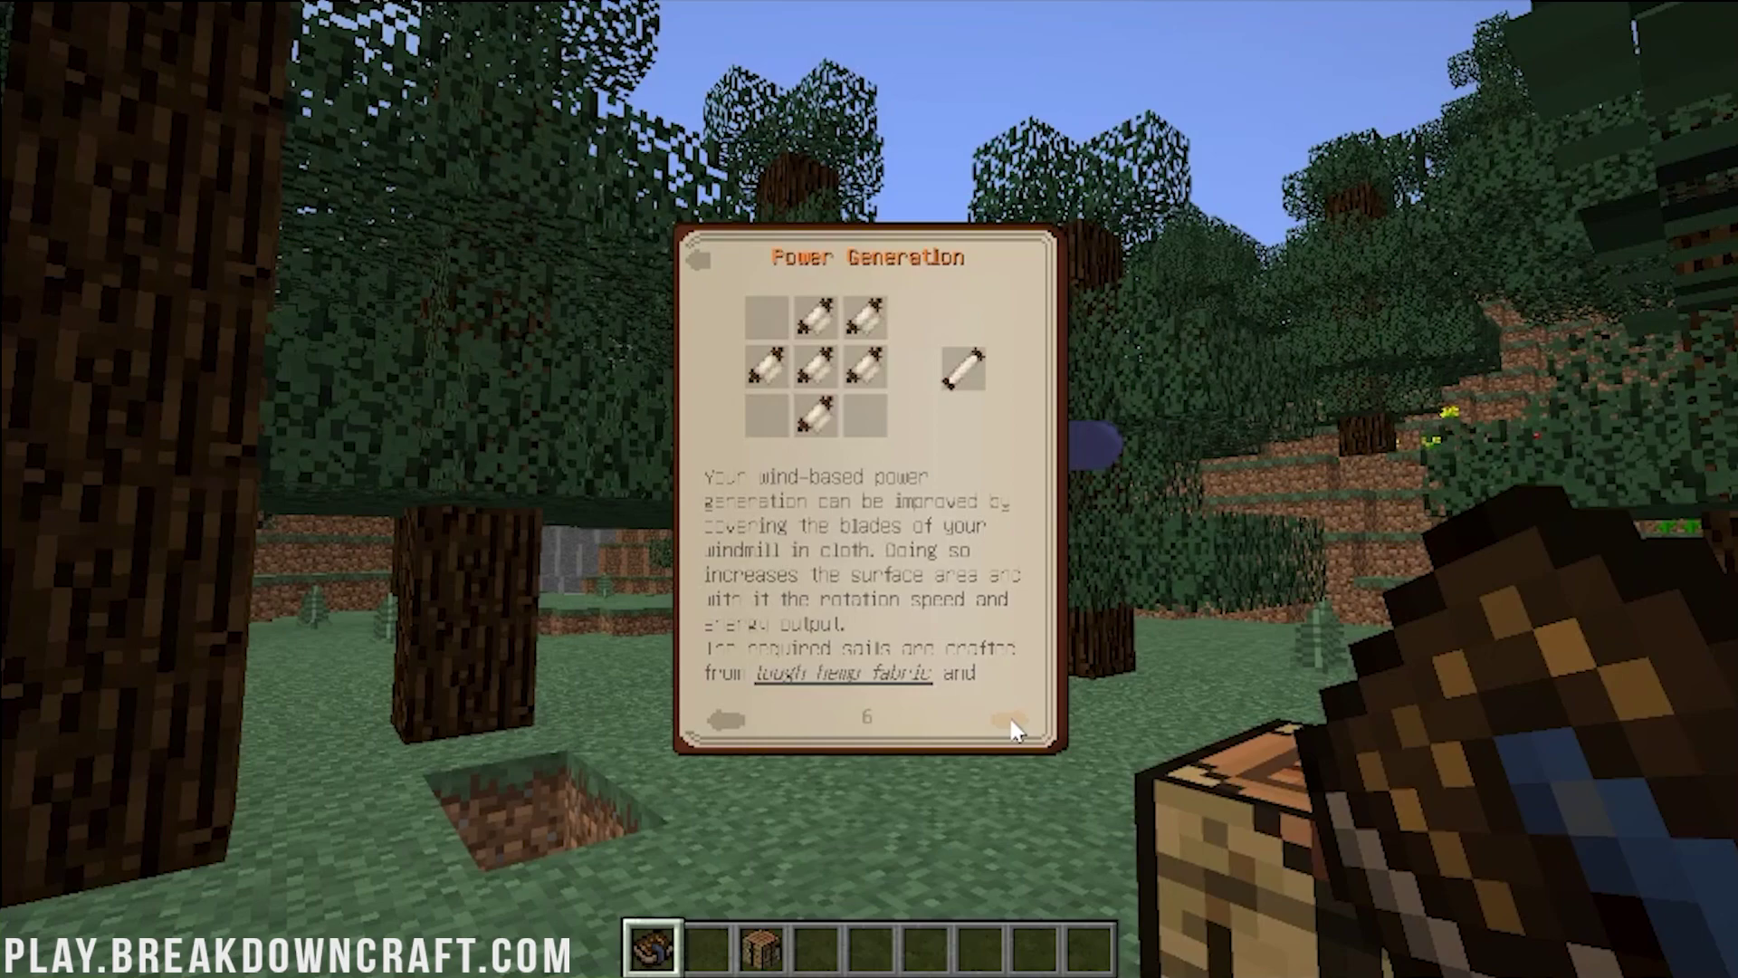
{"action": "left_click", "coordinate": [1014, 729]}
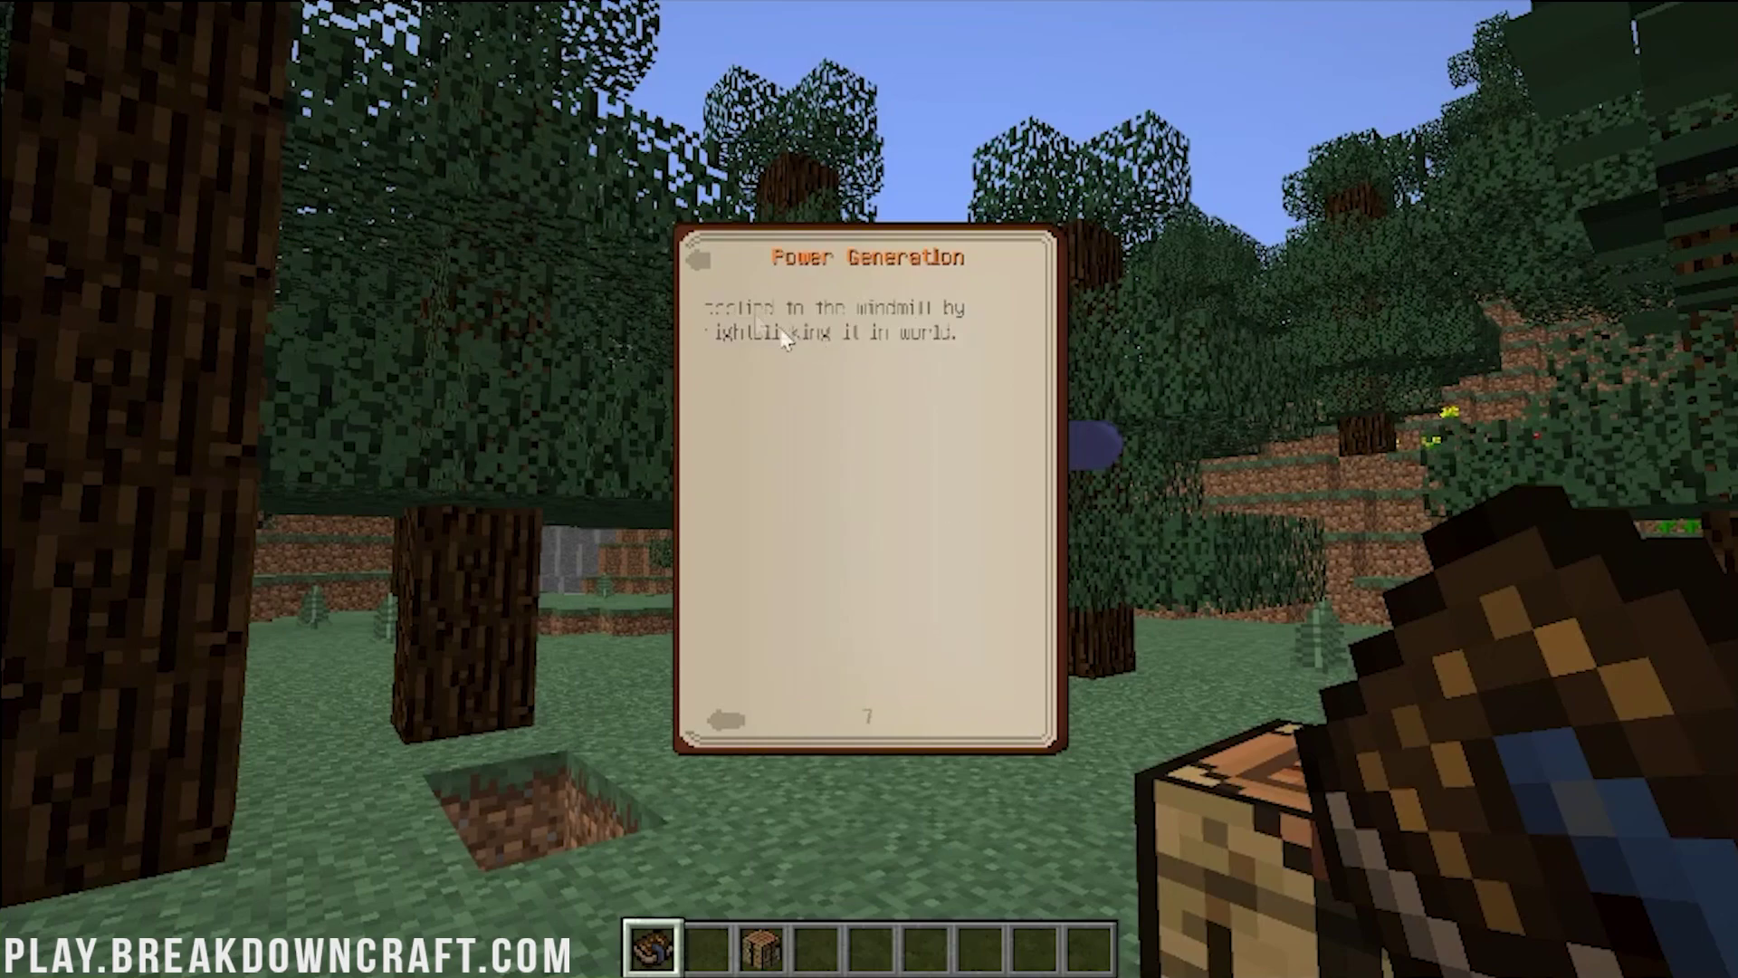
{"action": "left_click", "coordinate": [702, 263]}
{"action": "left_click", "coordinate": [710, 268]}
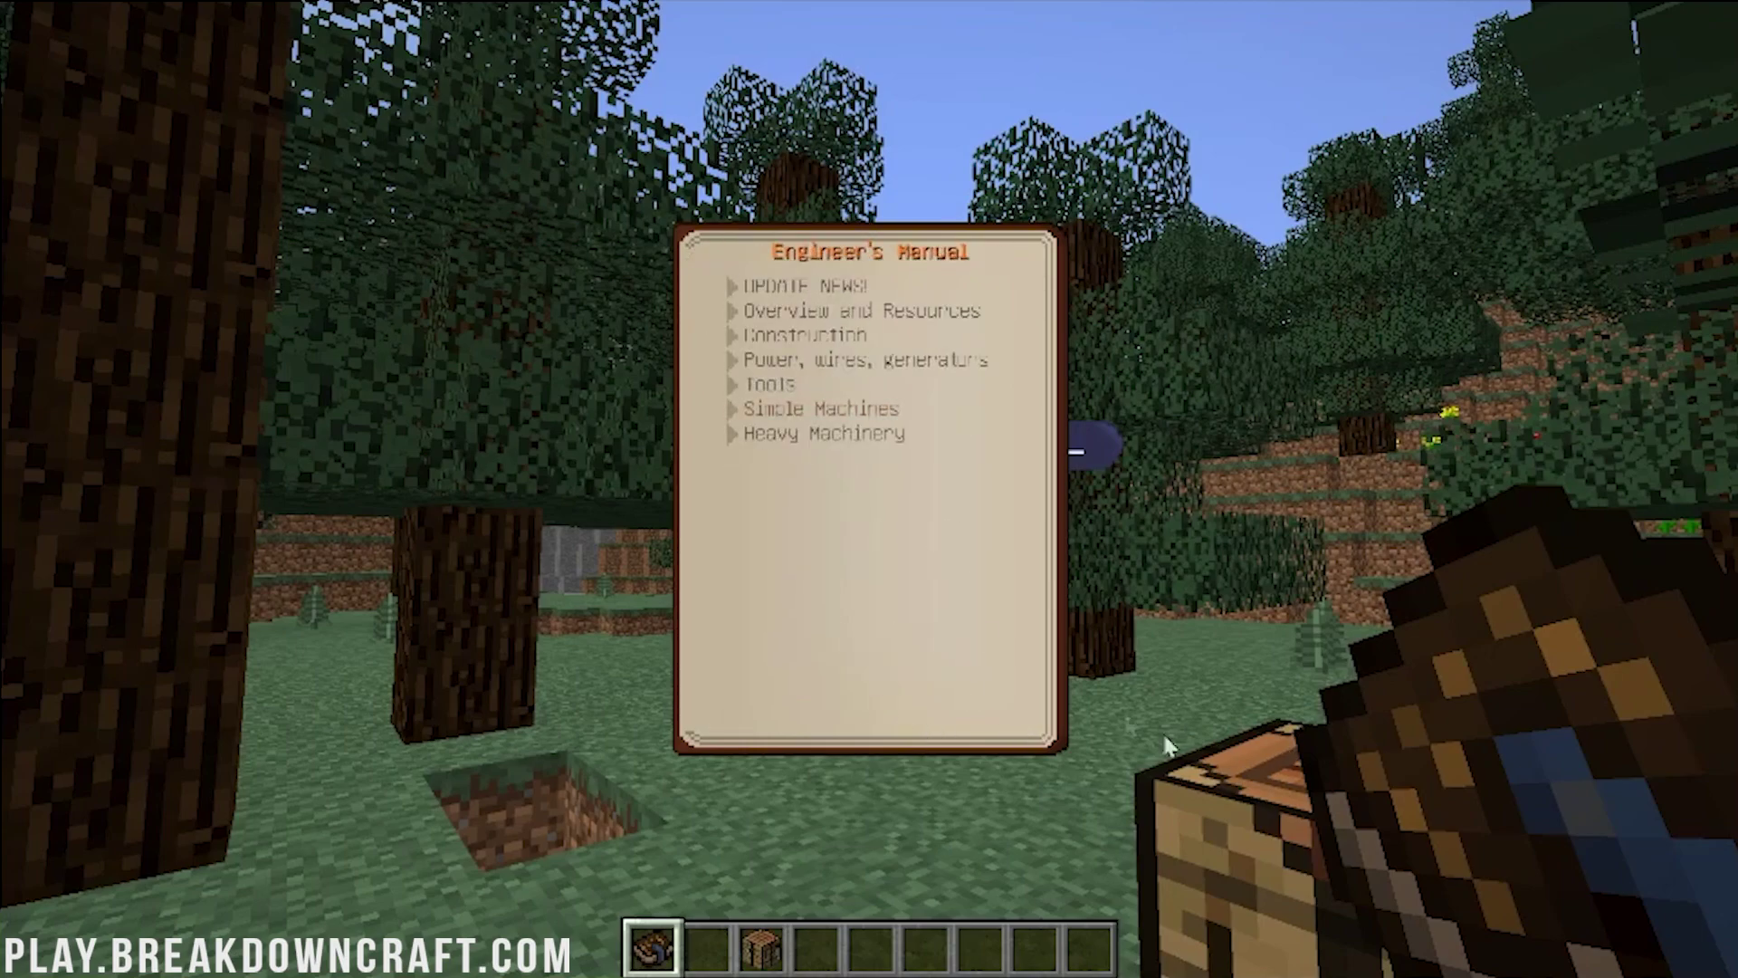
{"action": "key", "text": "Escape"}
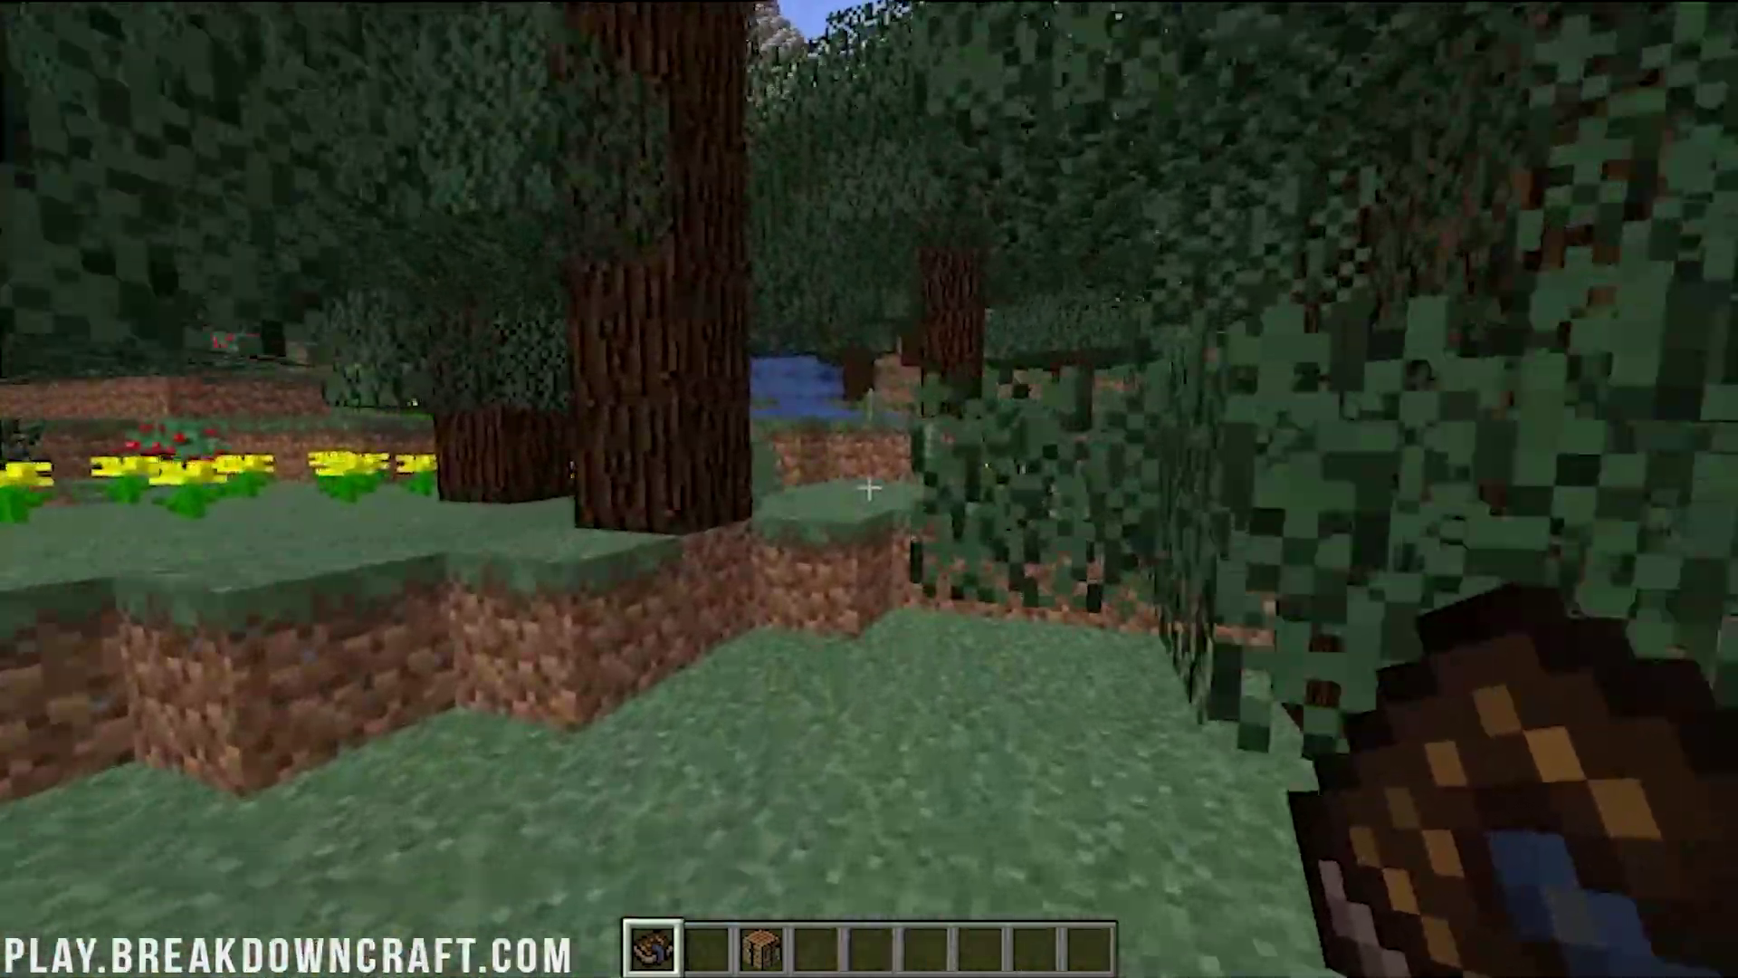
Add 64-stacks of Block of Silver, treated wood and Thermoelectric Generators to the hotbar.
{"action": "key", "text": "e"}
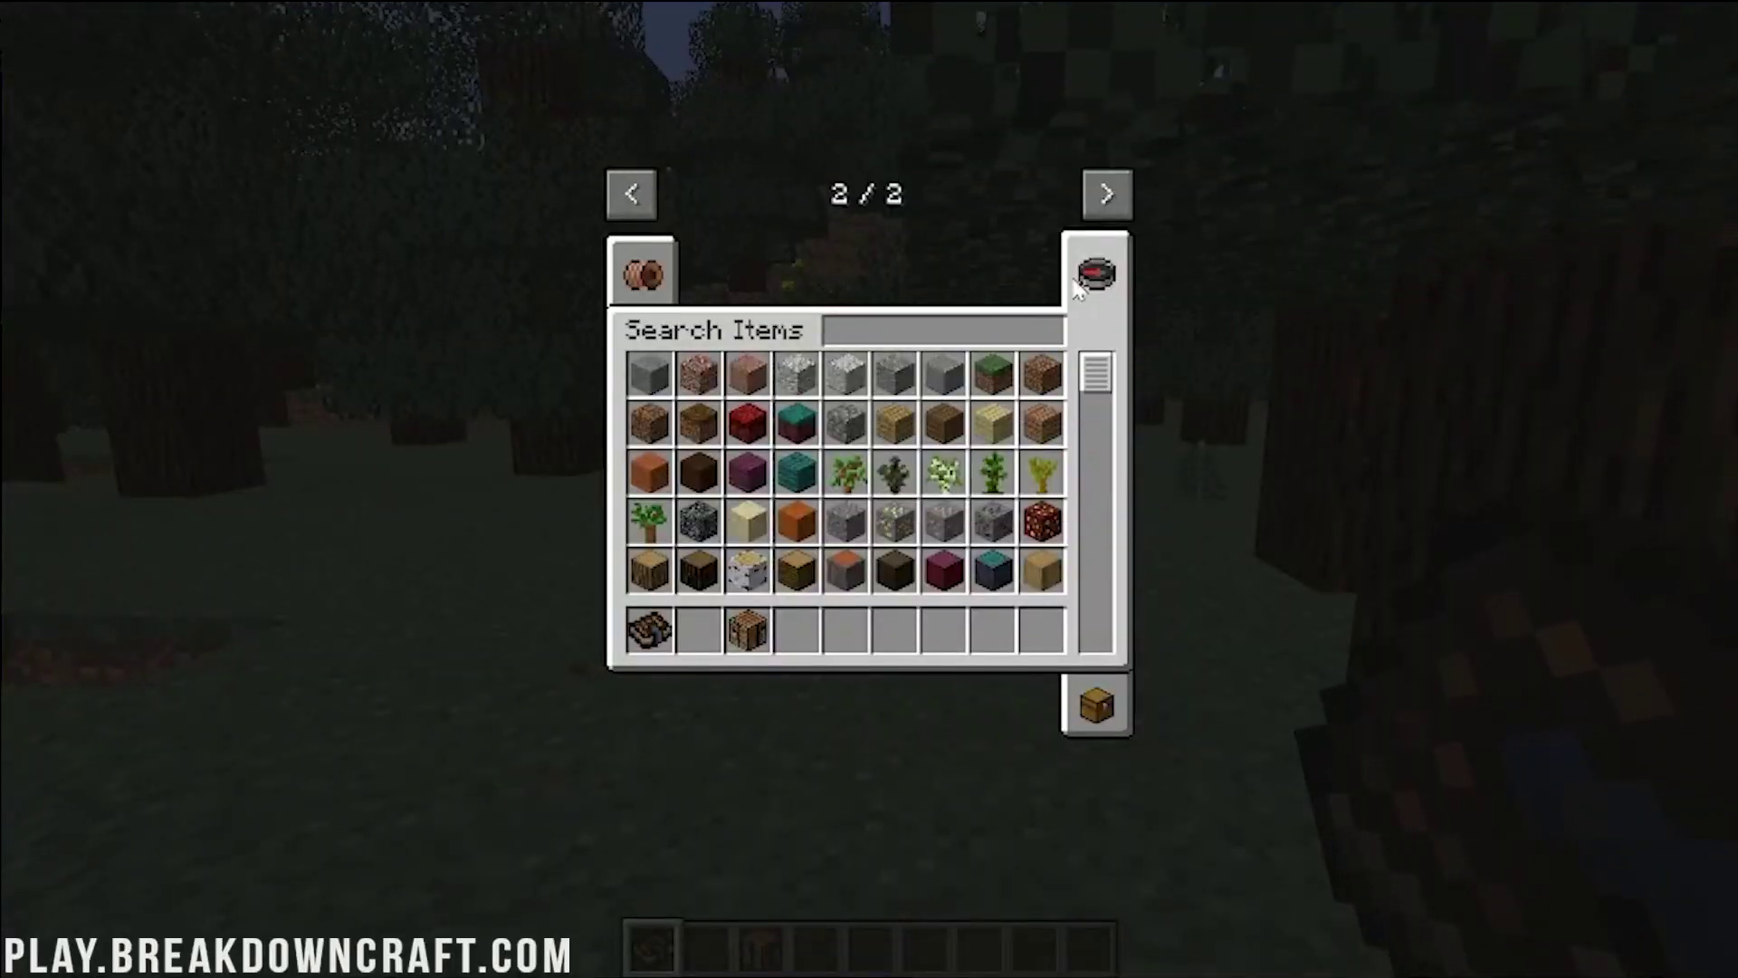
{"action": "left_click", "coordinate": [643, 273]}
{"action": "scroll", "coordinate": [815, 471], "scroll_direction": "down", "scroll_amount": 3}
{"action": "left_click", "coordinate": [748, 422]}
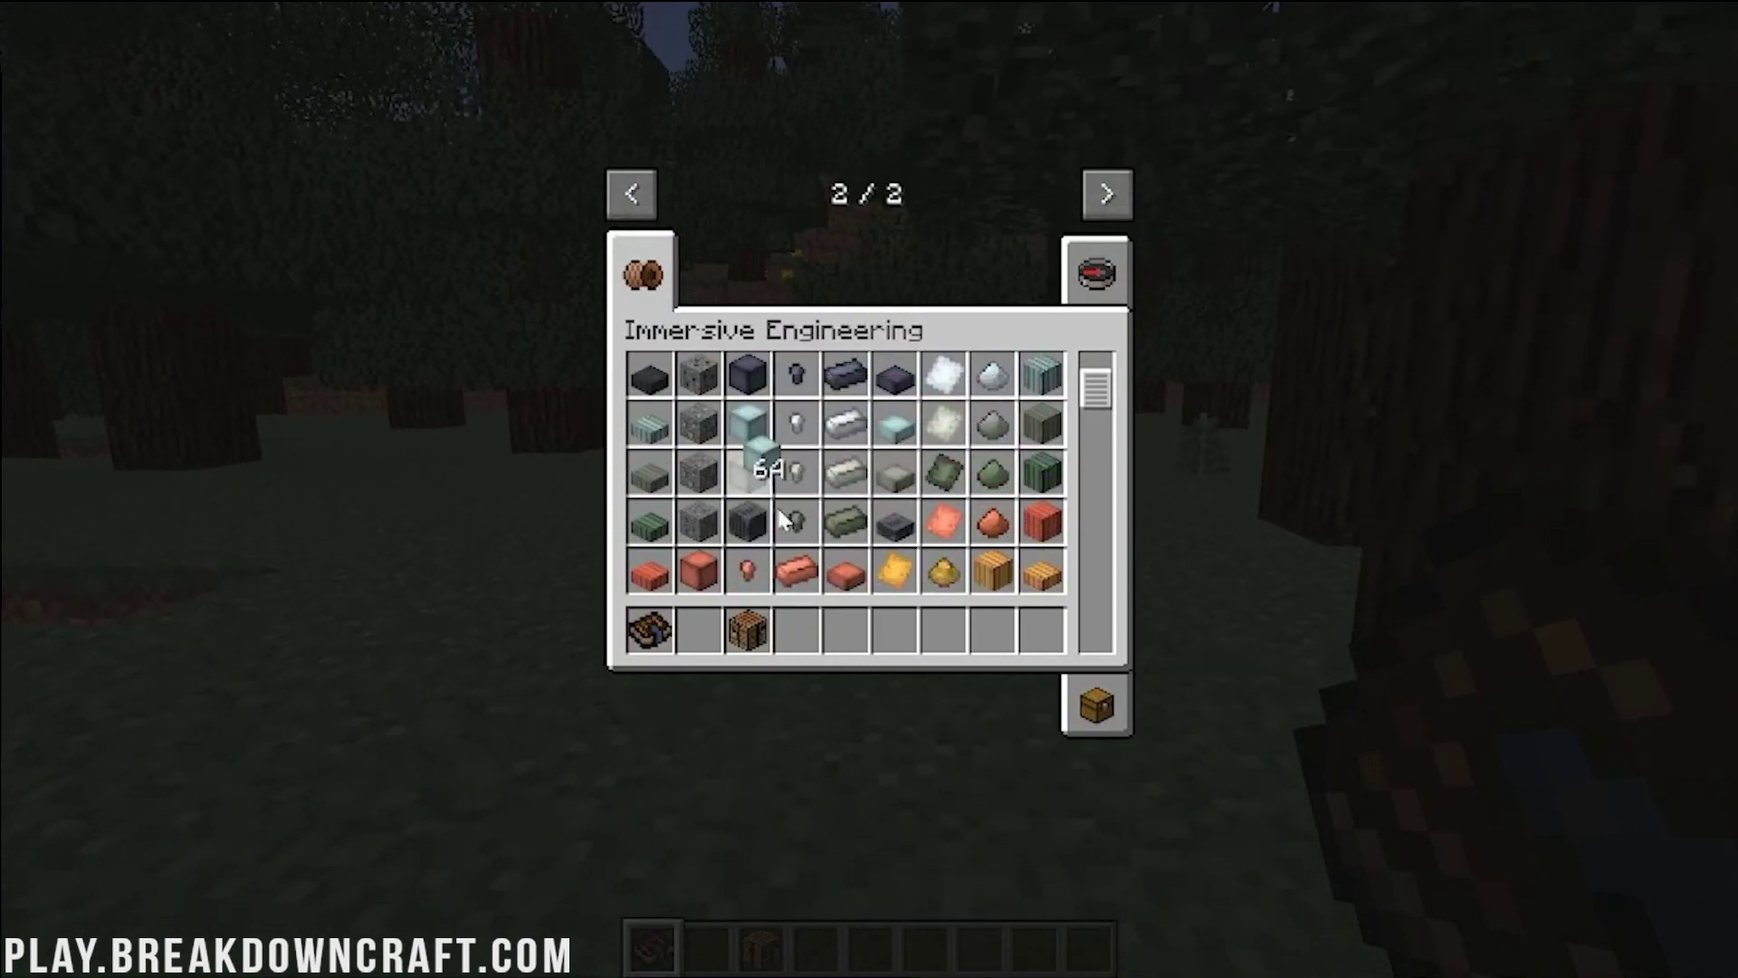
{"action": "left_click", "coordinate": [797, 629]}
{"action": "scroll", "coordinate": [796, 561], "scroll_direction": "down", "scroll_amount": 5}
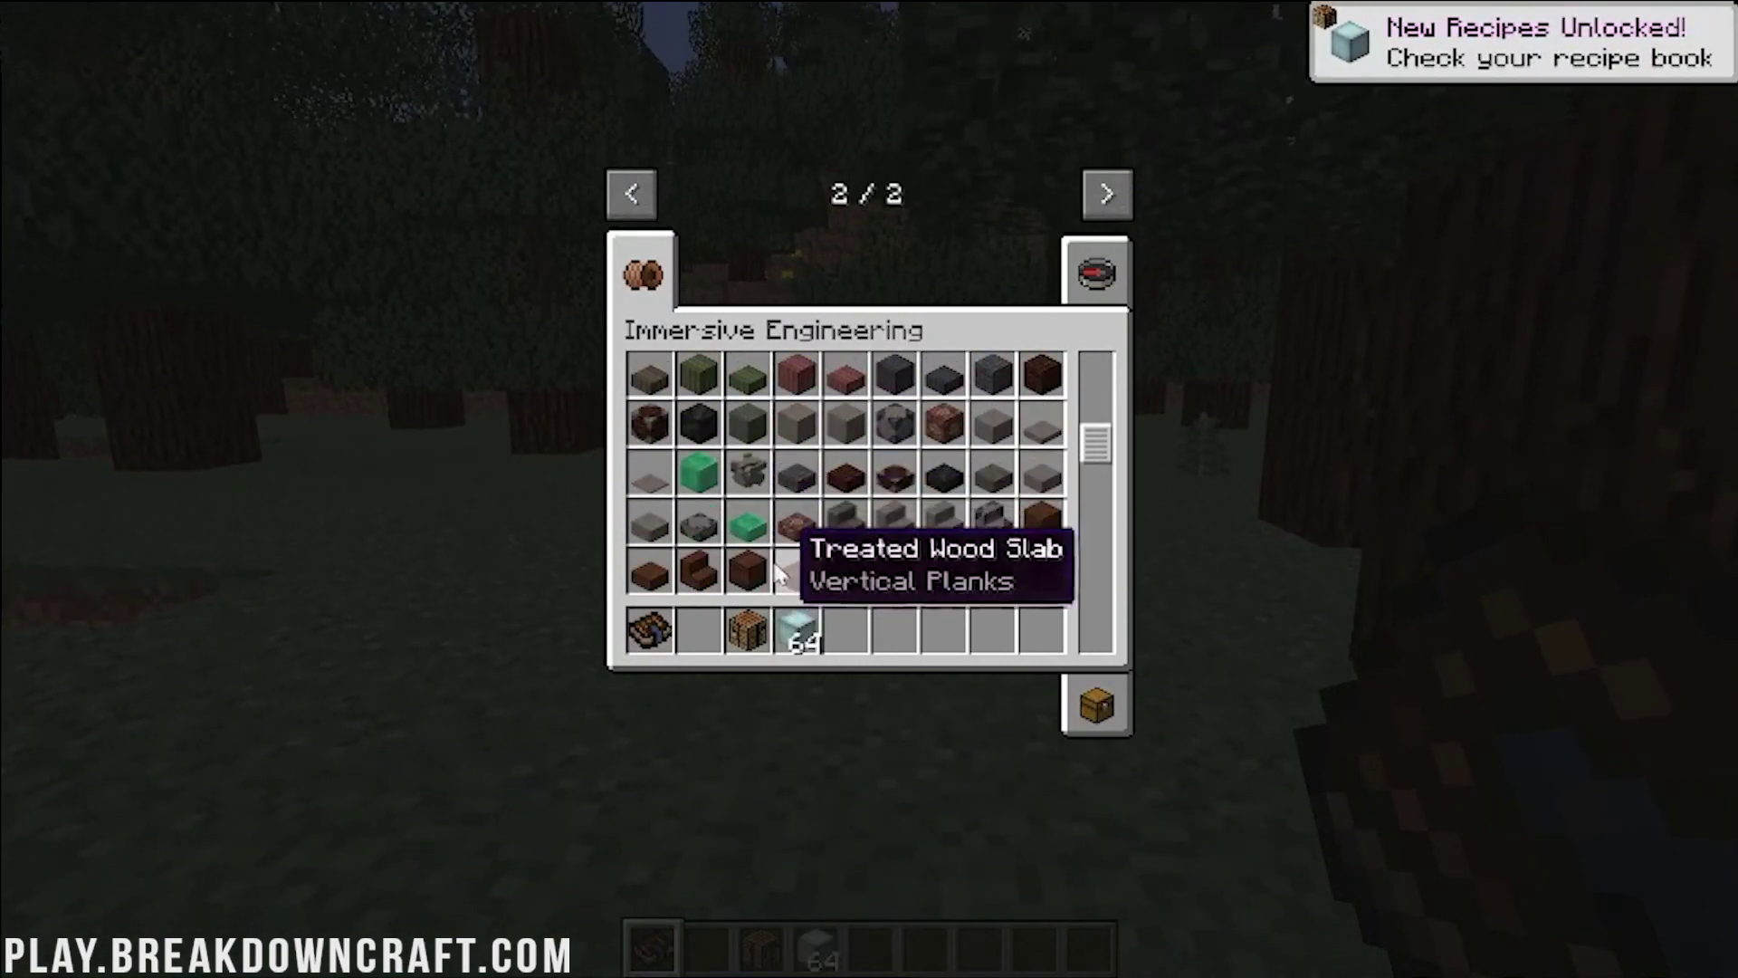
{"action": "left_click", "coordinate": [796, 571]}
{"action": "left_click", "coordinate": [846, 630]}
{"action": "scroll", "coordinate": [834, 485], "scroll_direction": "down", "scroll_amount": 6}
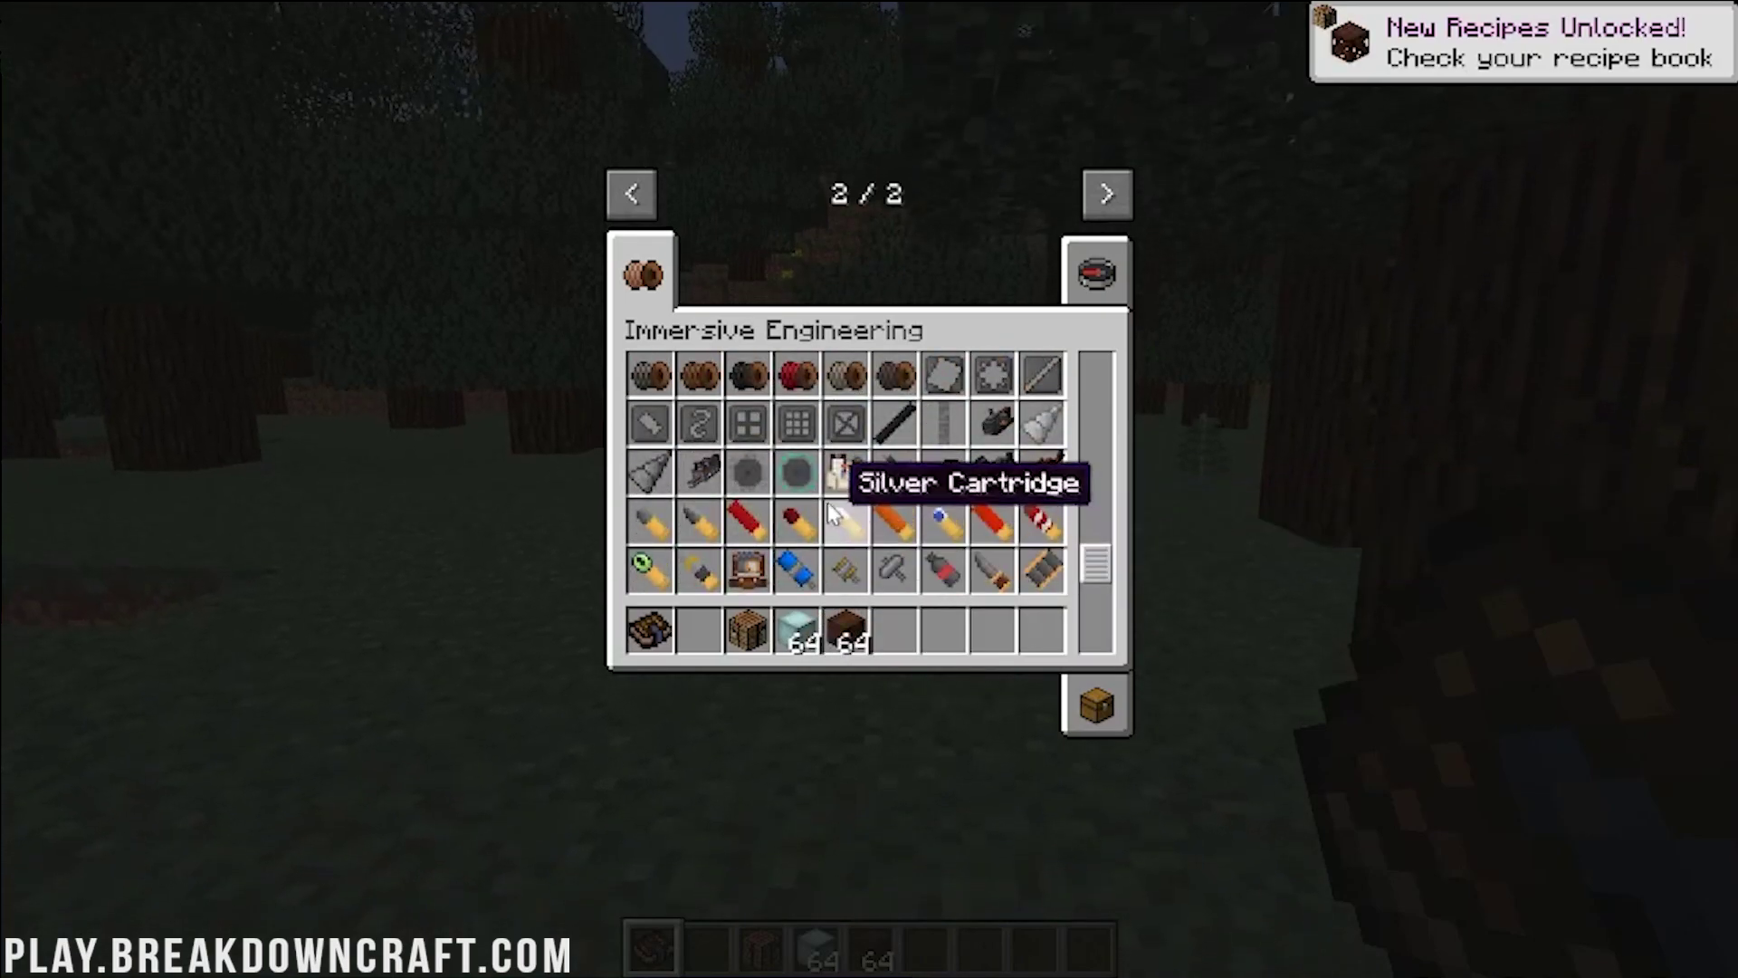
{"action": "scroll", "coordinate": [818, 425], "scroll_direction": "up", "scroll_amount": 5}
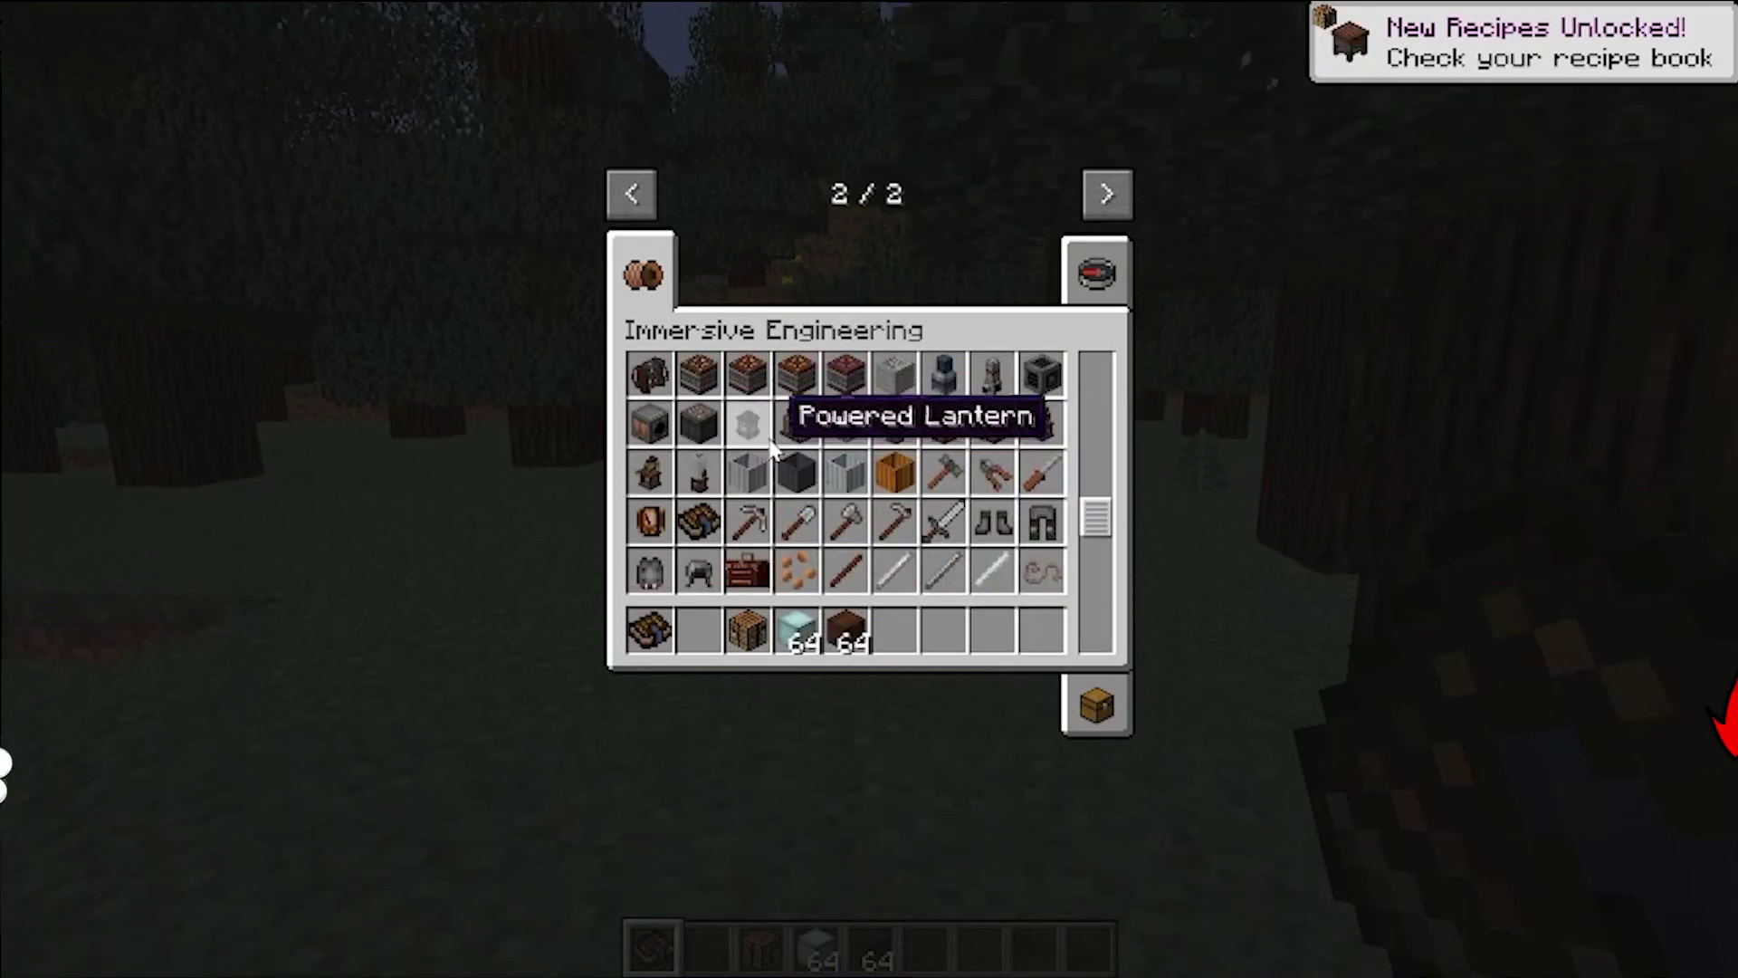
{"action": "left_click", "coordinate": [894, 624]}
Place four Thermoelectric Generators, Treated Wood Planks and a Block of Silver beside the crafting table.
{"action": "key", "text": "e"}
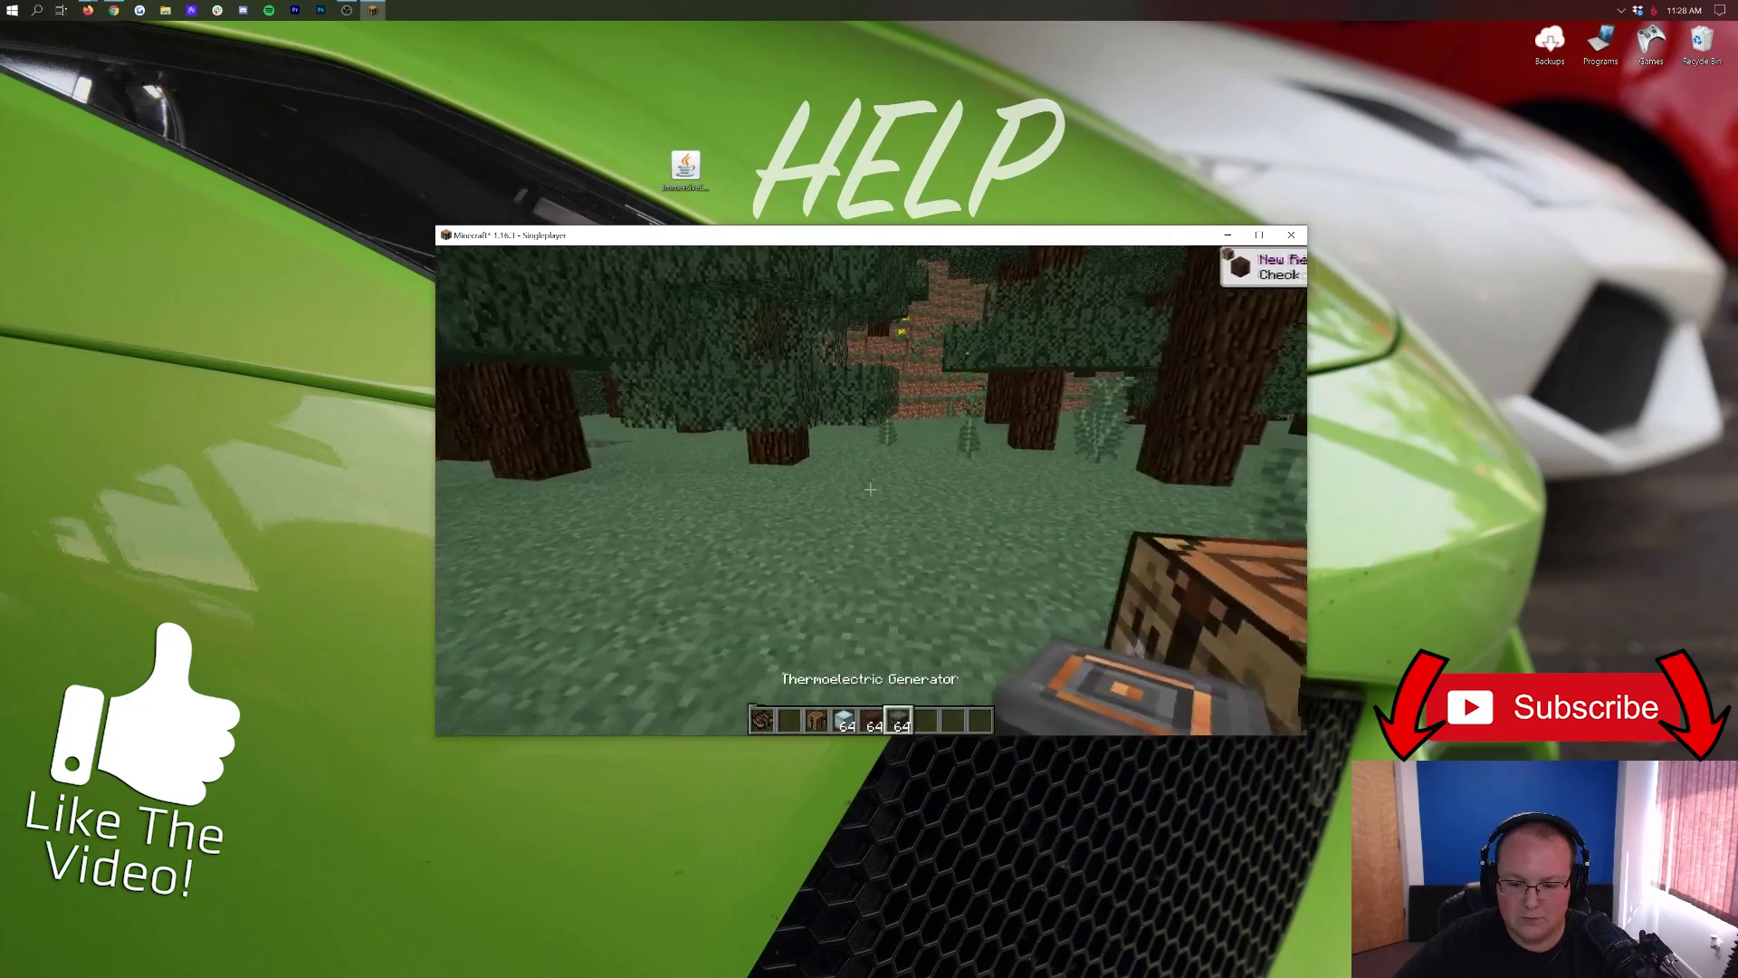
{"action": "right_click", "coordinate": [870, 489]}
{"action": "right_click", "coordinate": [870, 489]}
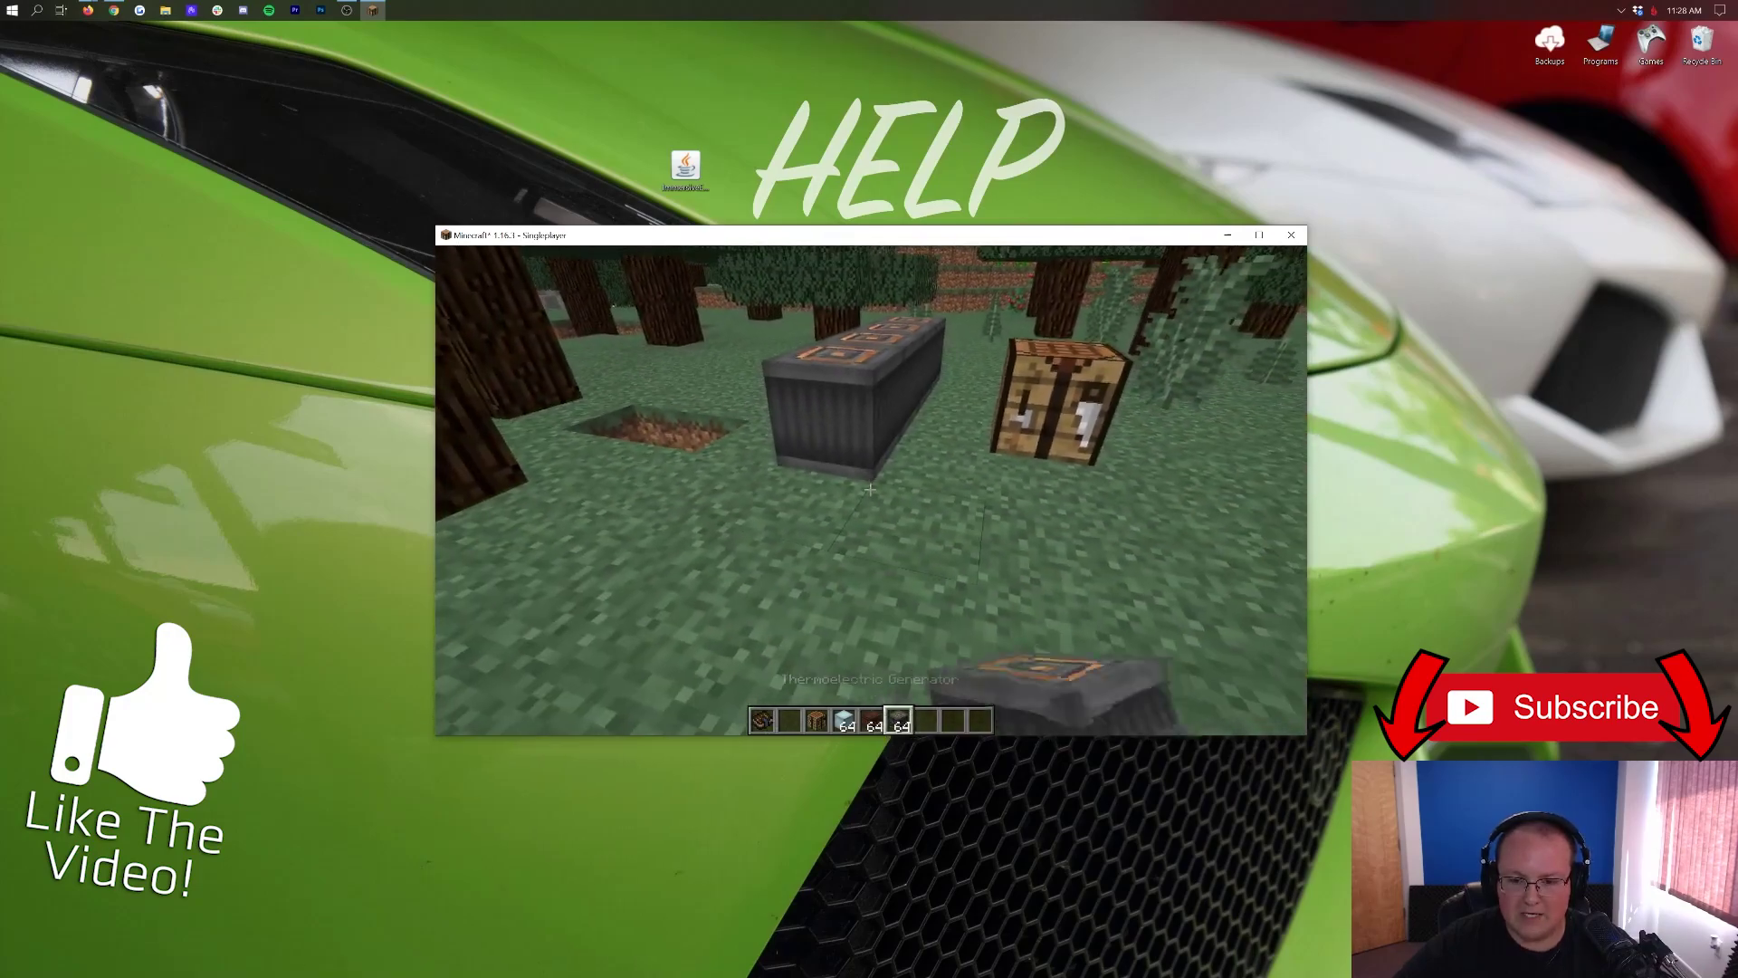
{"action": "right_click", "coordinate": [871, 489]}
{"action": "right_click", "coordinate": [870, 489]}
{"action": "key", "text": "5"}
{"action": "right_click", "coordinate": [871, 489]}
{"action": "right_click", "coordinate": [870, 489]}
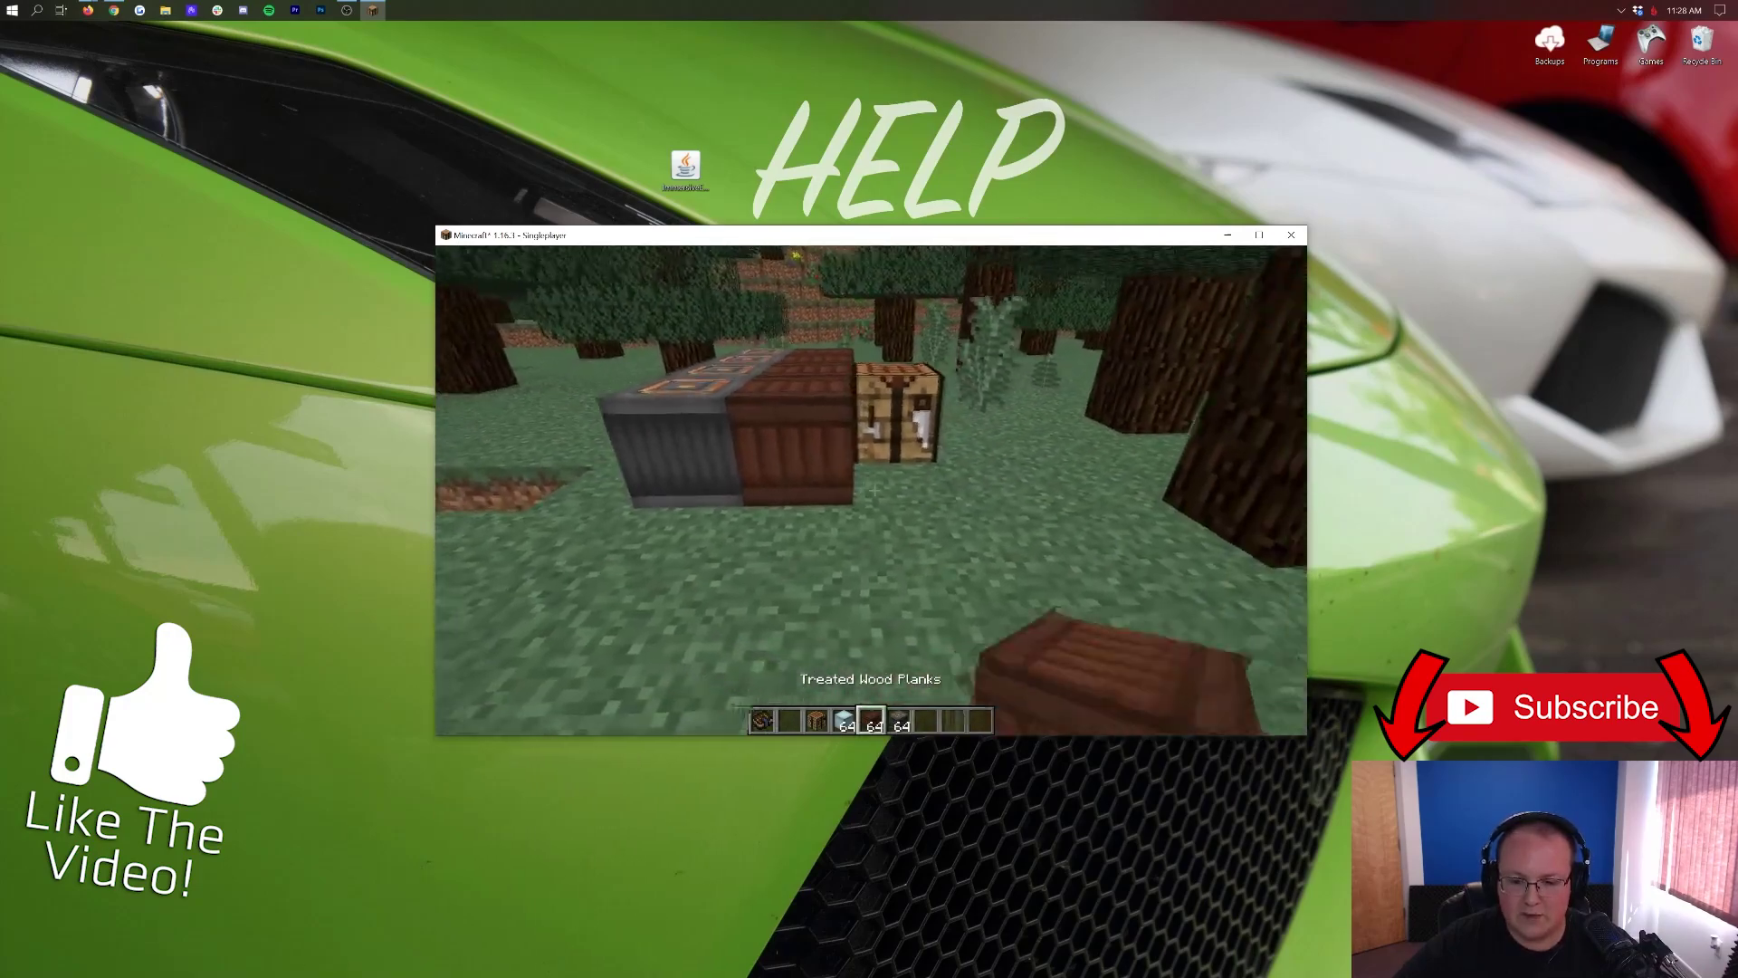
{"action": "key", "text": "2"}
{"action": "key", "text": "3"}
{"action": "key", "text": "4"}
{"action": "right_click", "coordinate": [870, 489]}
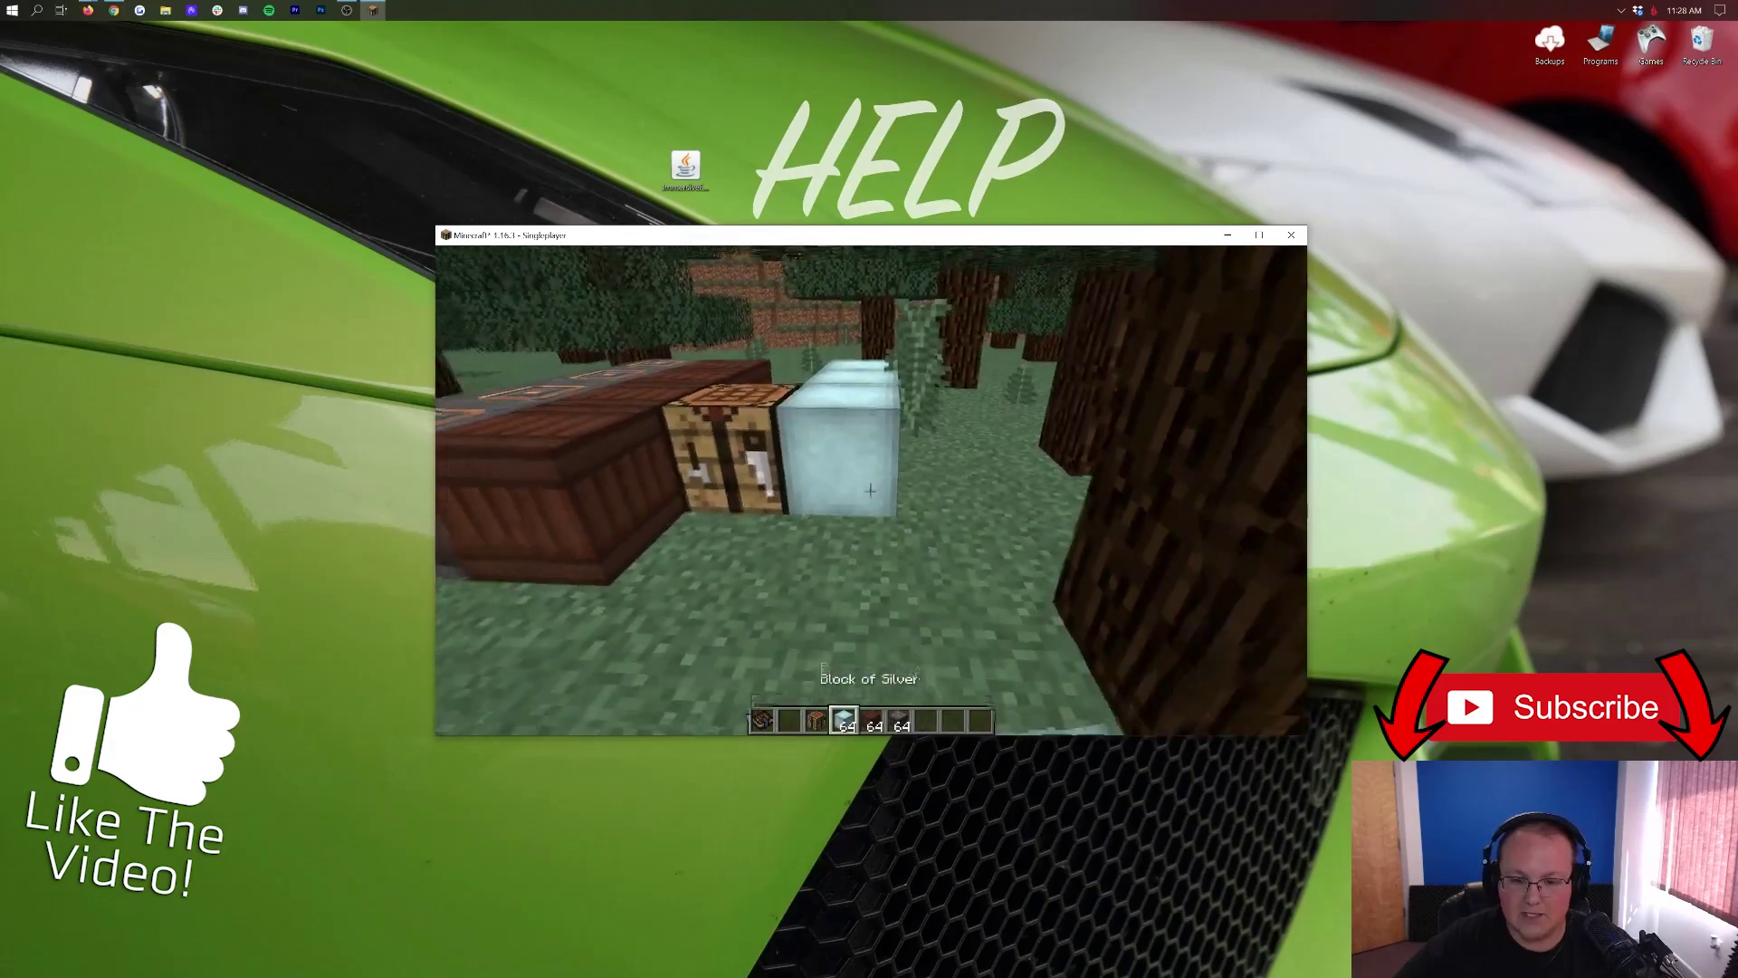
{"action": "right_click", "coordinate": [870, 489]}
{"action": "right_click", "coordinate": [870, 489]}
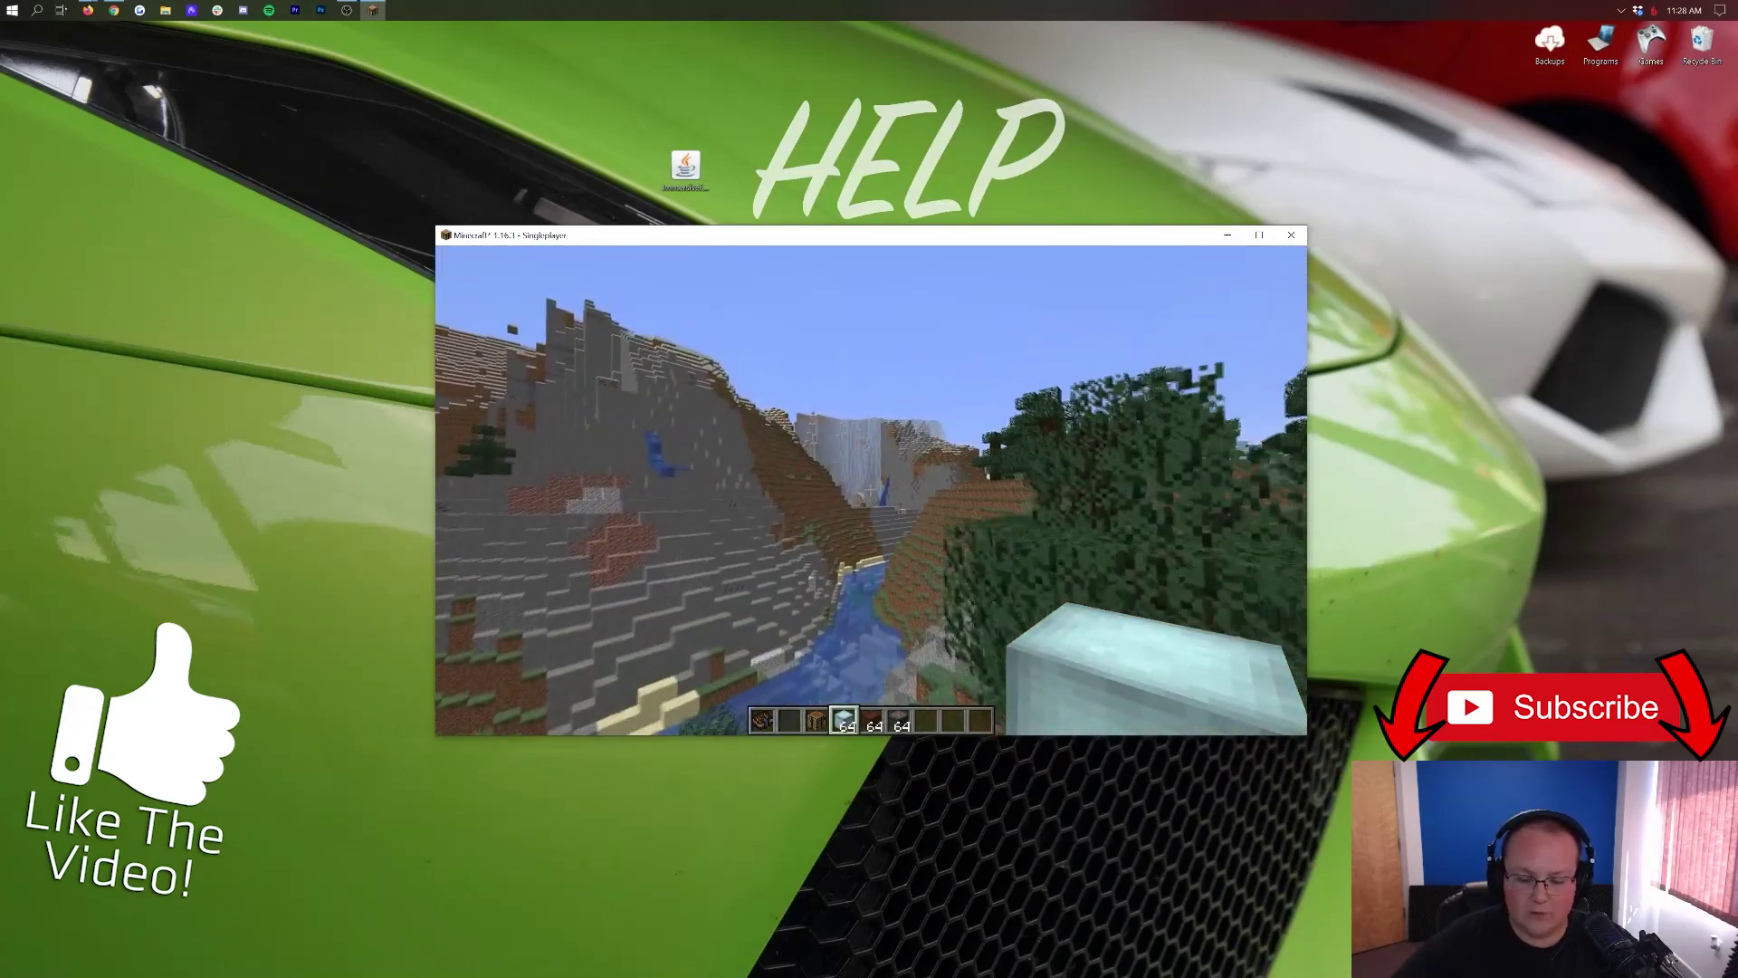
Type a 'say' command in chat, then walk up onto the snowy plateau.
{"action": "key", "text": "slash"}
{"action": "type", "text": "say"}
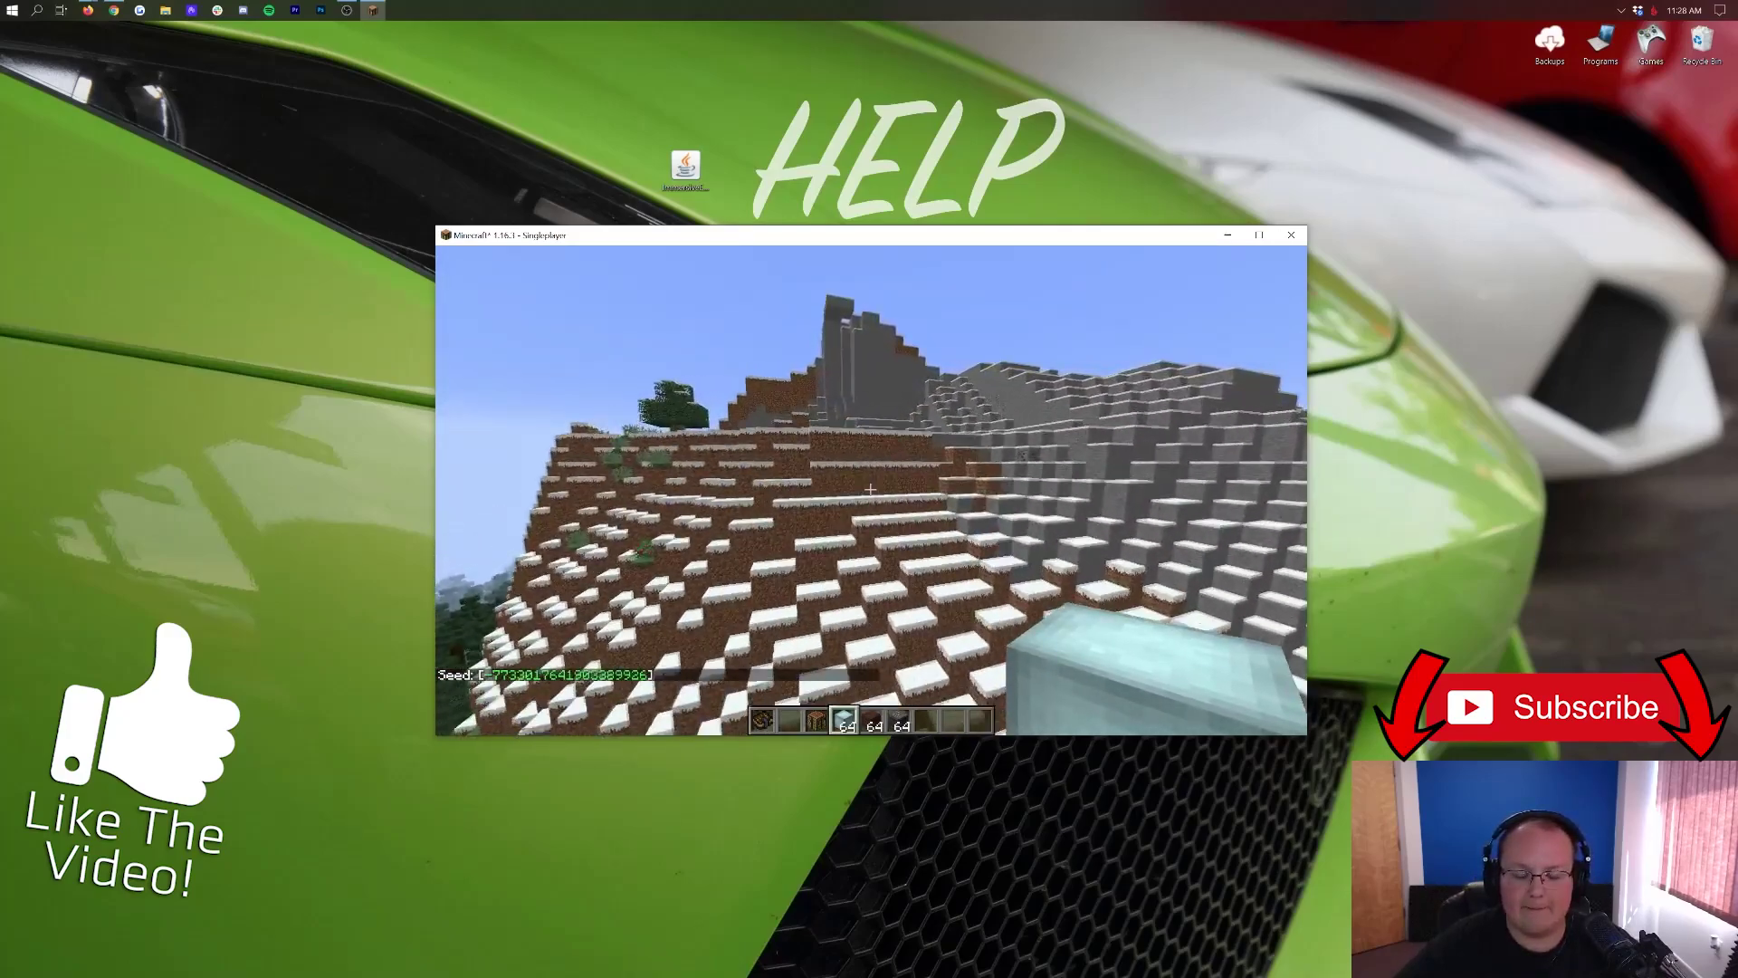
{"action": "key", "text": "w"}
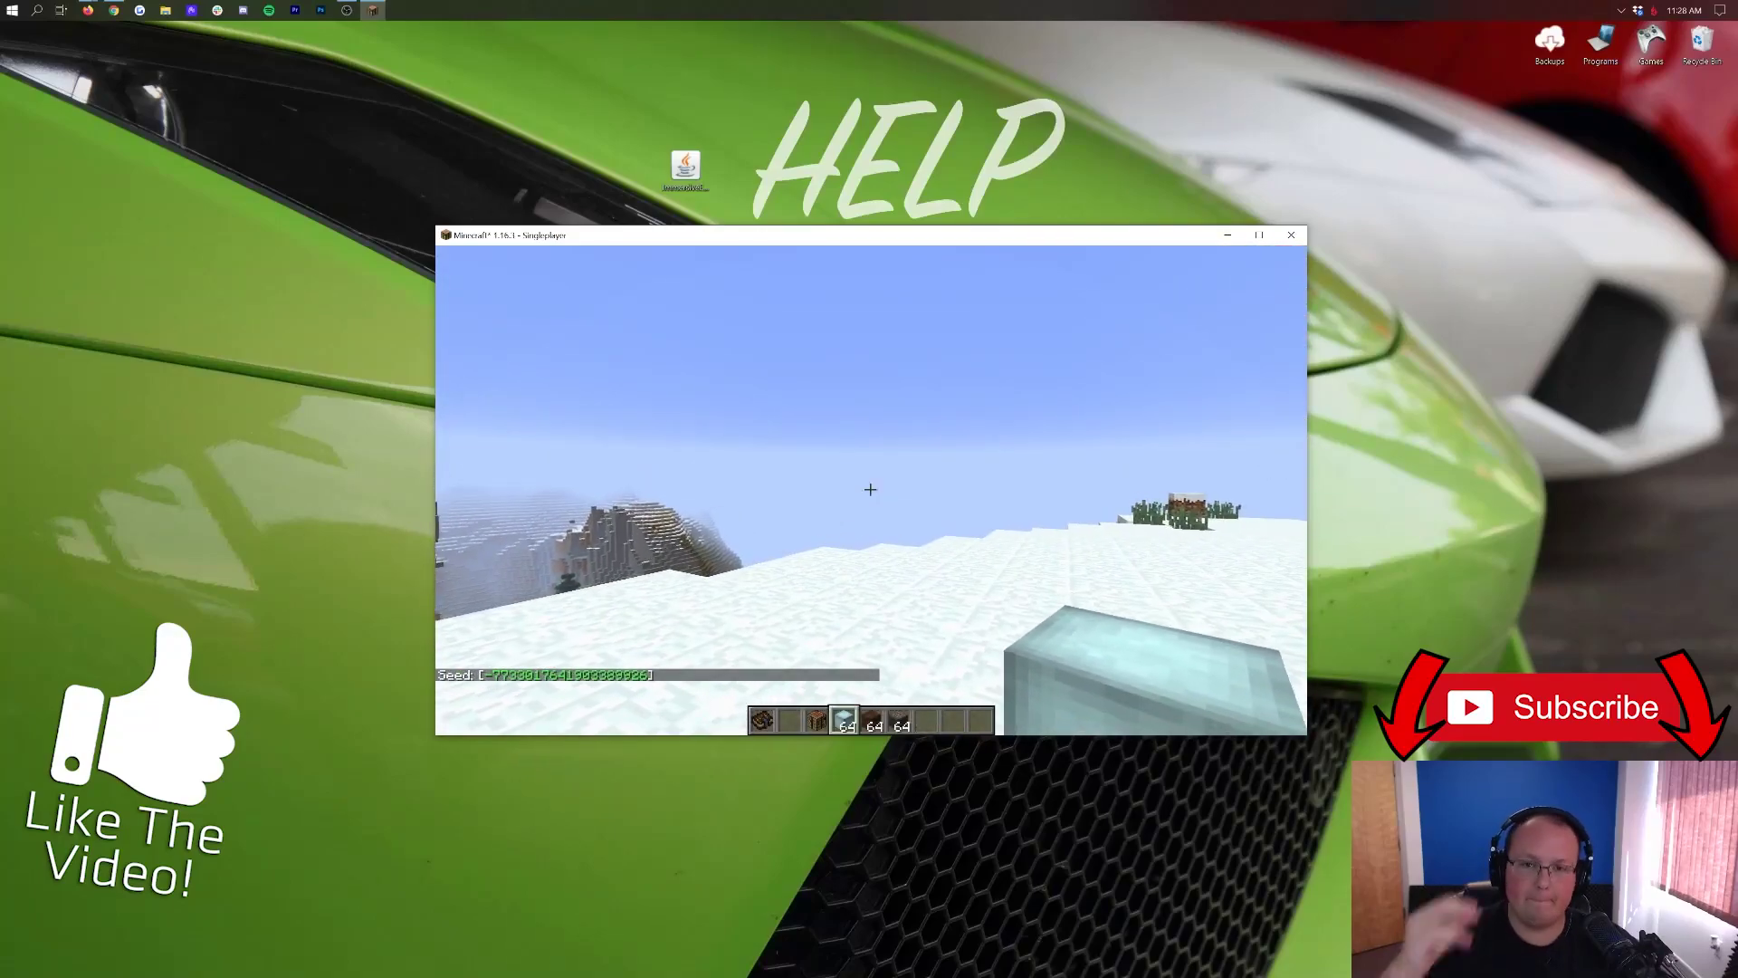